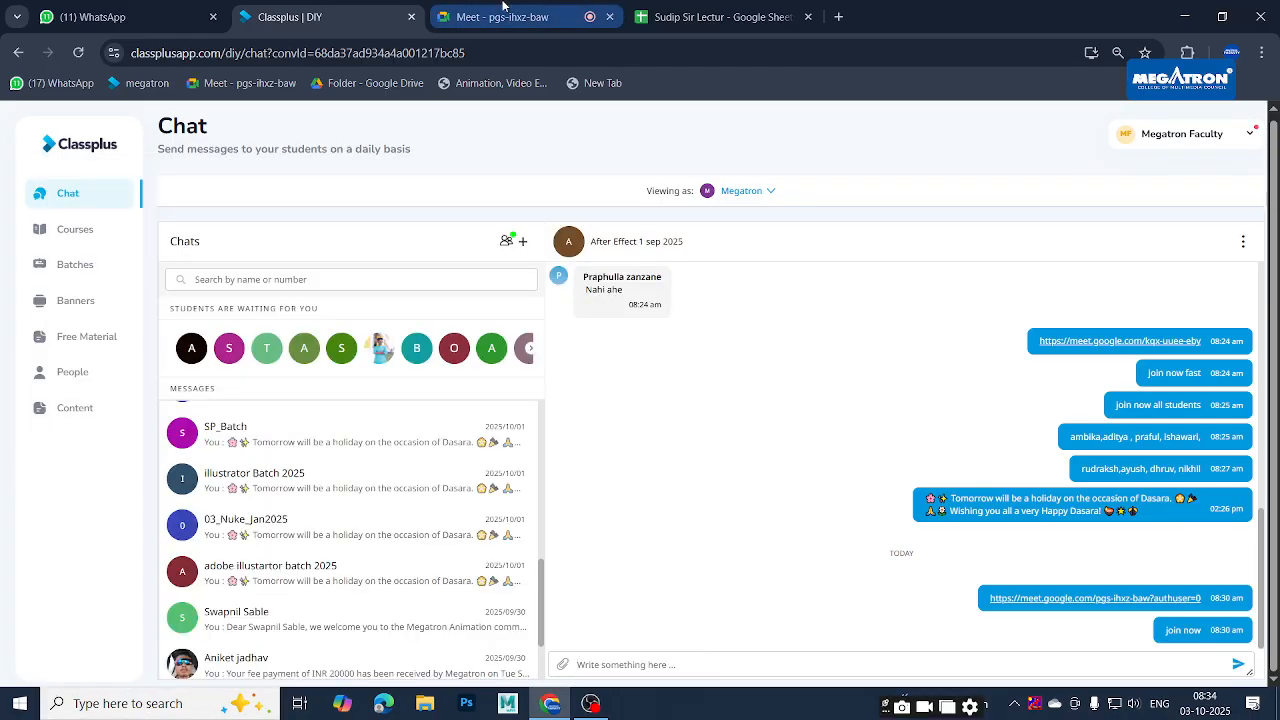
# Look over the After Effects assignment sheet and the list of participants in the Google Meet call
pyautogui.click(503, 6)
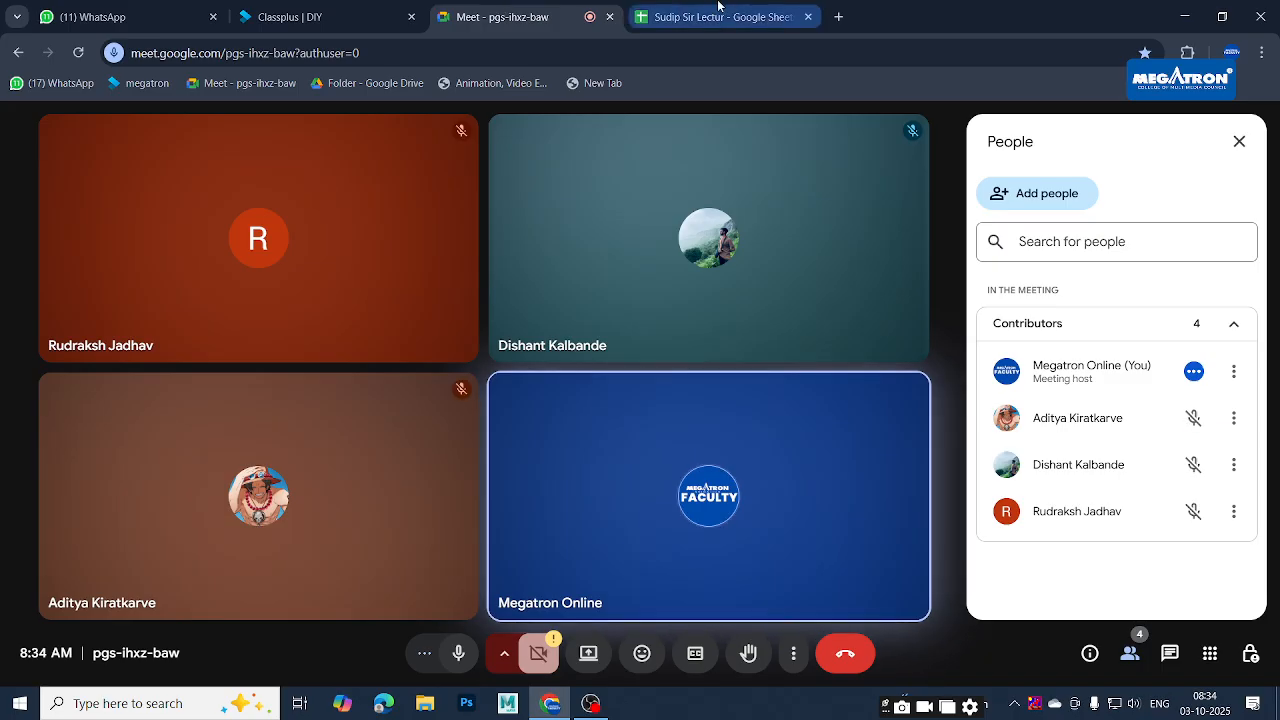
pyautogui.click(715, 17)
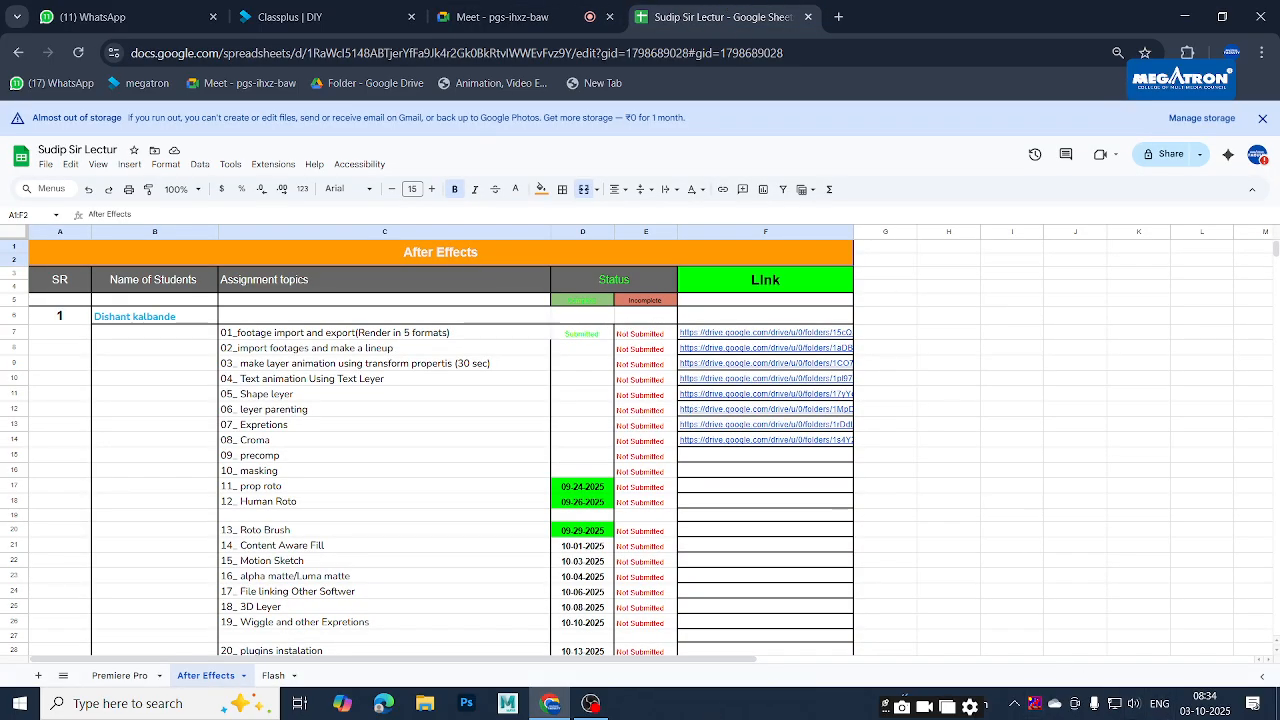
pyautogui.click(547, 703)
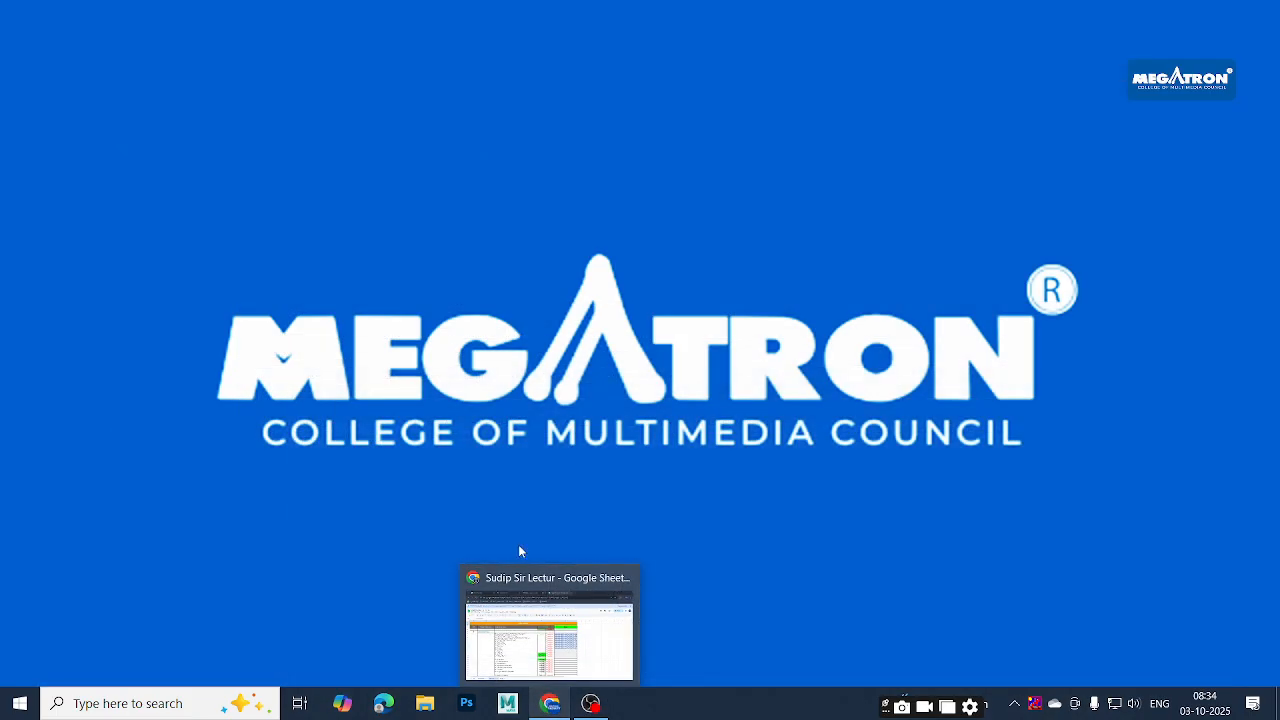
pyautogui.click(547, 703)
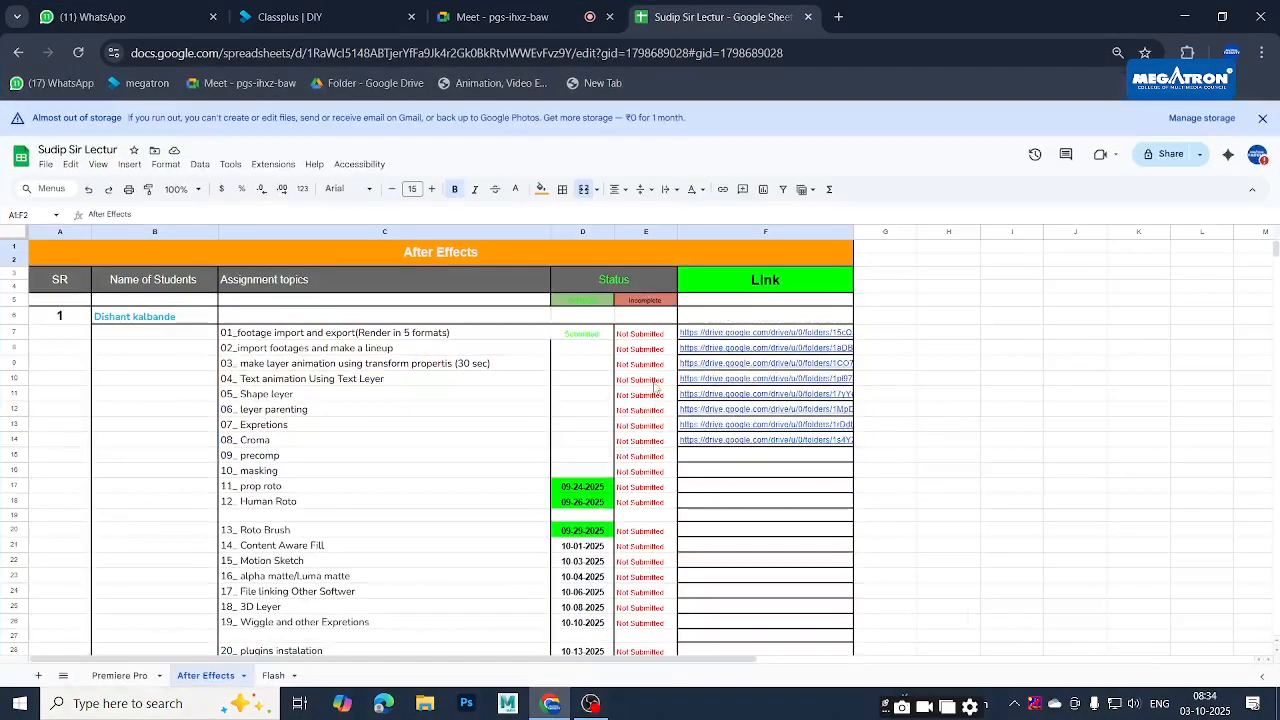
pyautogui.click(516, 8)
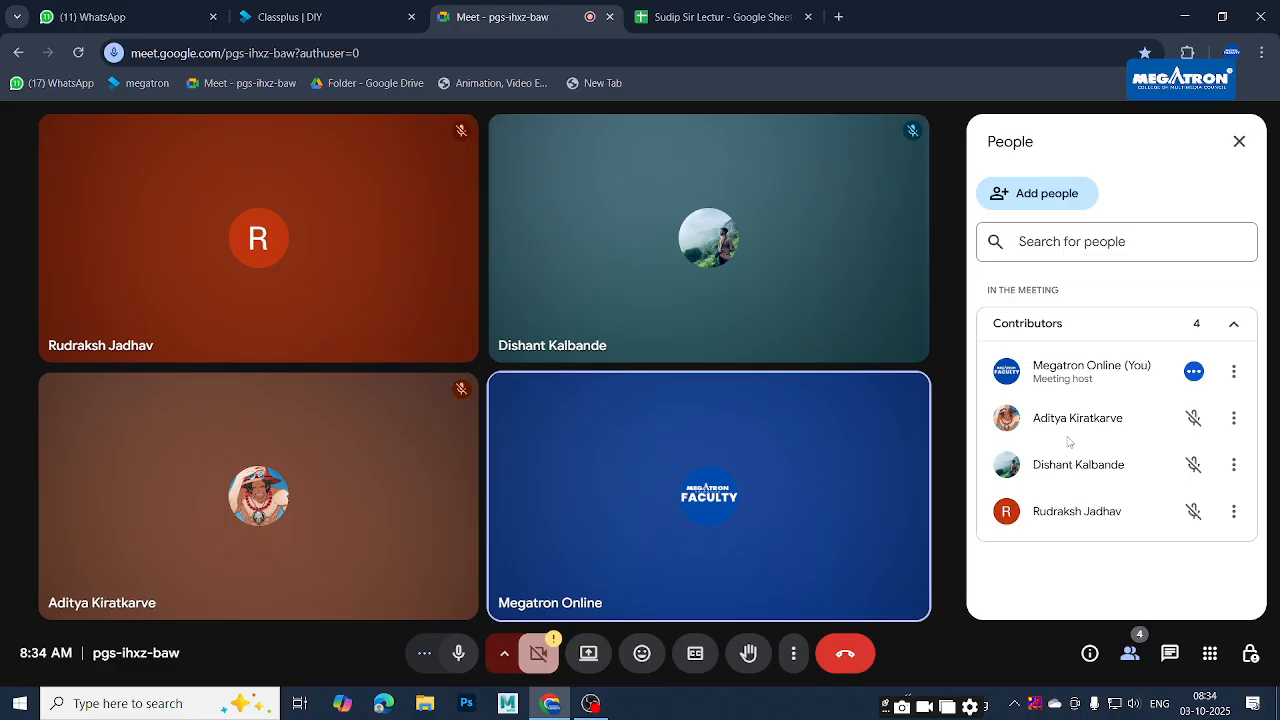
pyautogui.moveTo(591, 703)
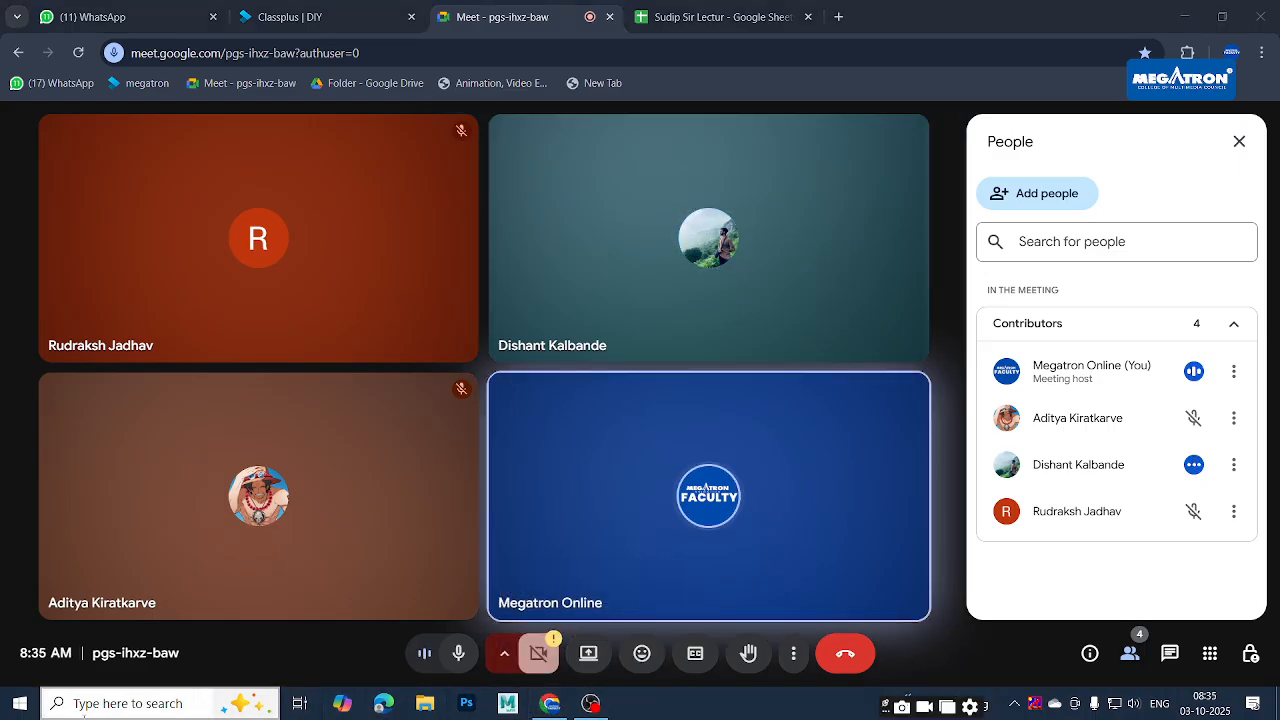
# Launch Adobe After Effects 2020 and dismiss its startup windows to reach the empty project's Project panel
pyautogui.click(19, 703)
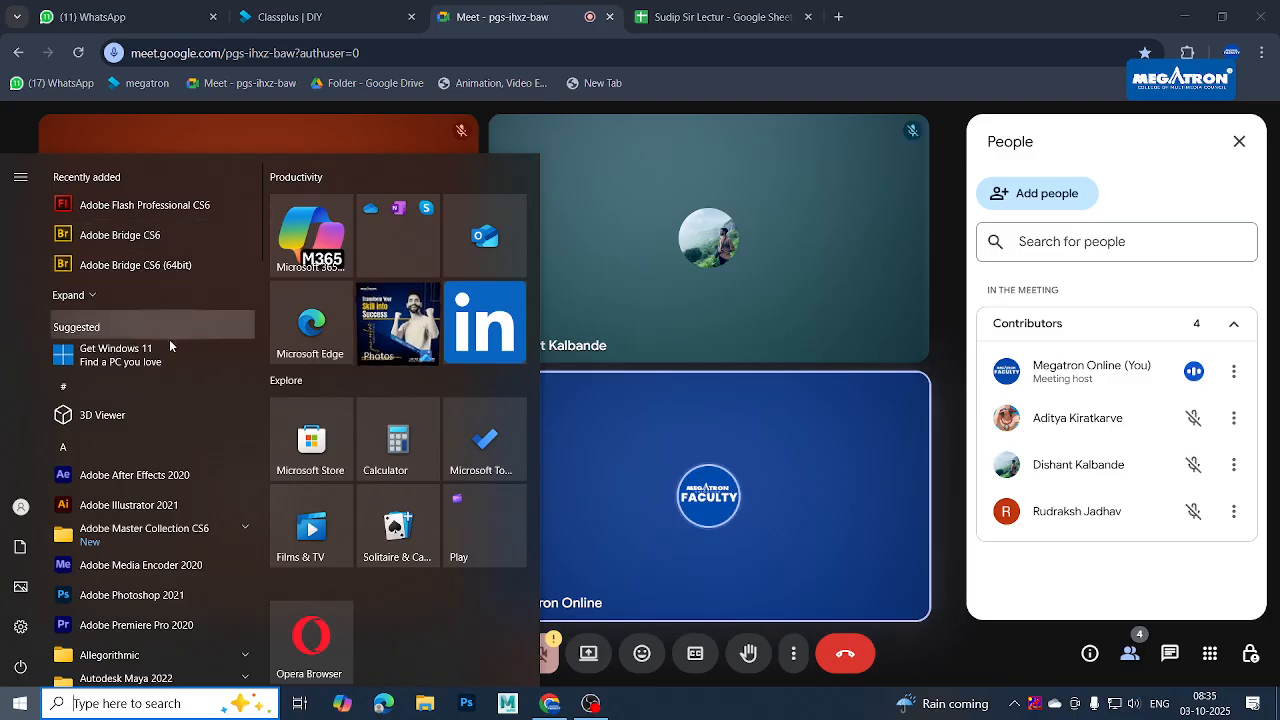
pyautogui.scroll(-1, 172, 345)
pyautogui.click(170, 393)
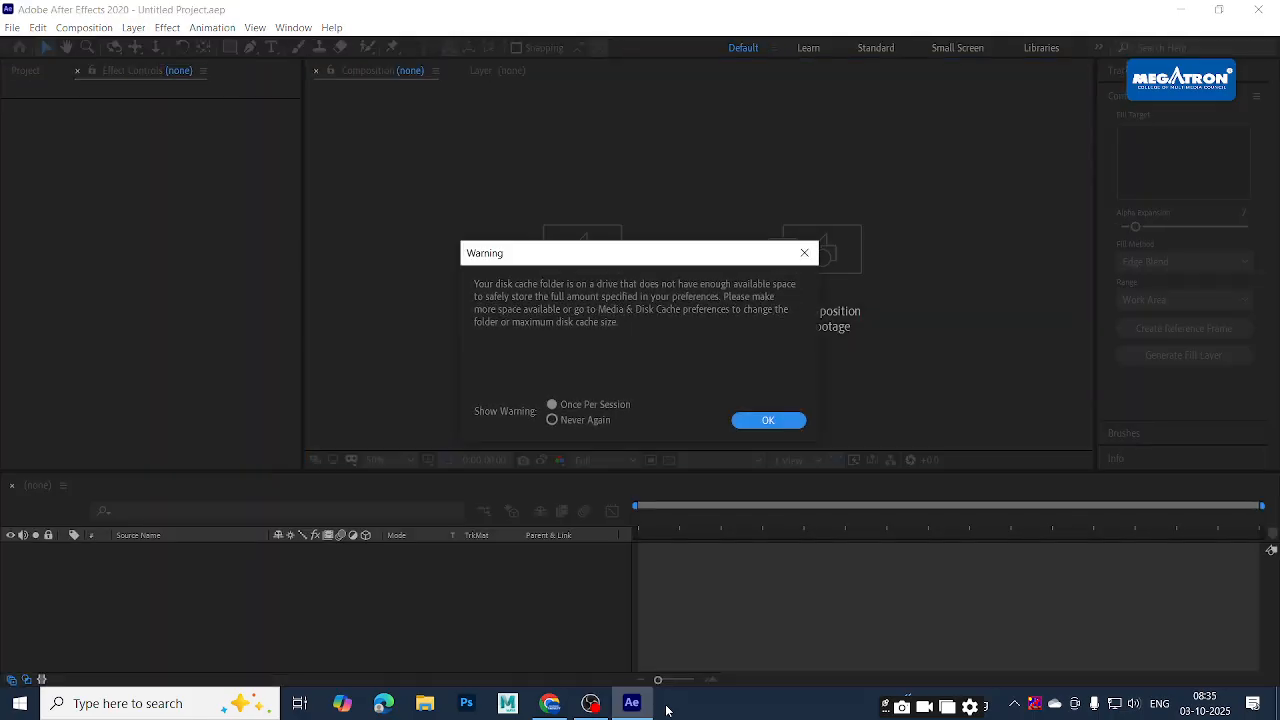
pyautogui.click(770, 420)
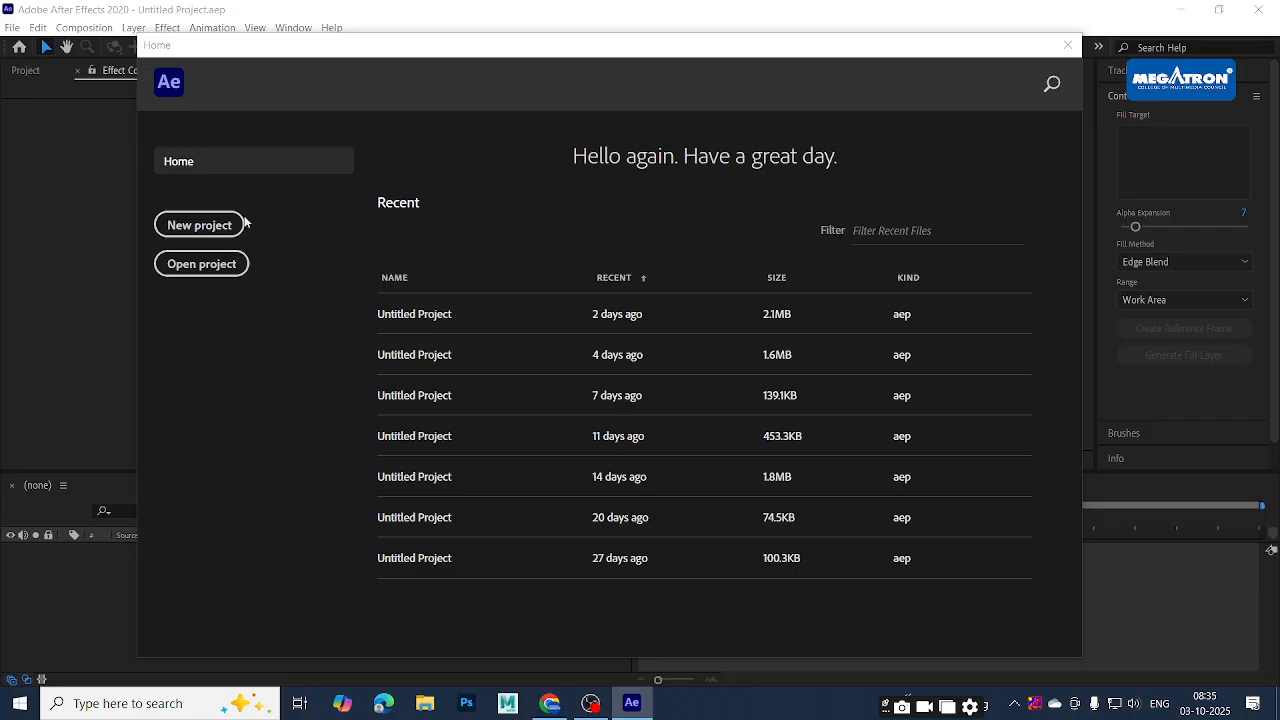
pyautogui.click(1067, 45)
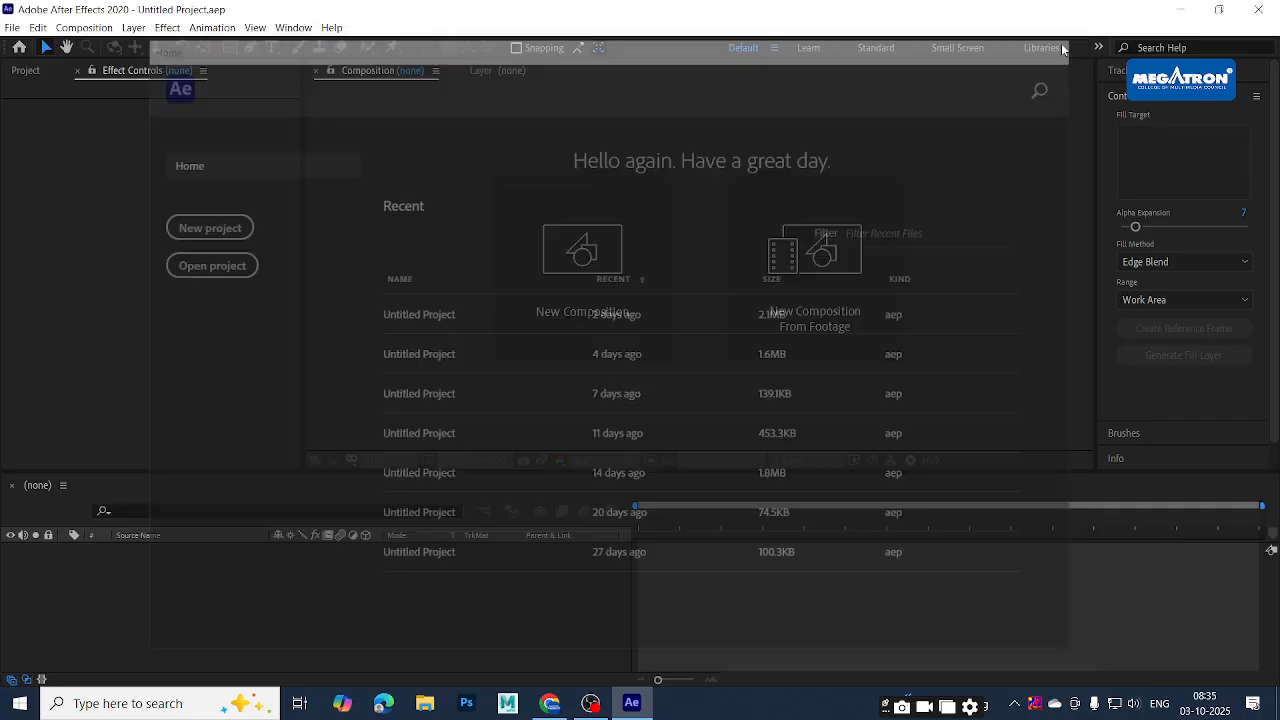
pyautogui.click(31, 75)
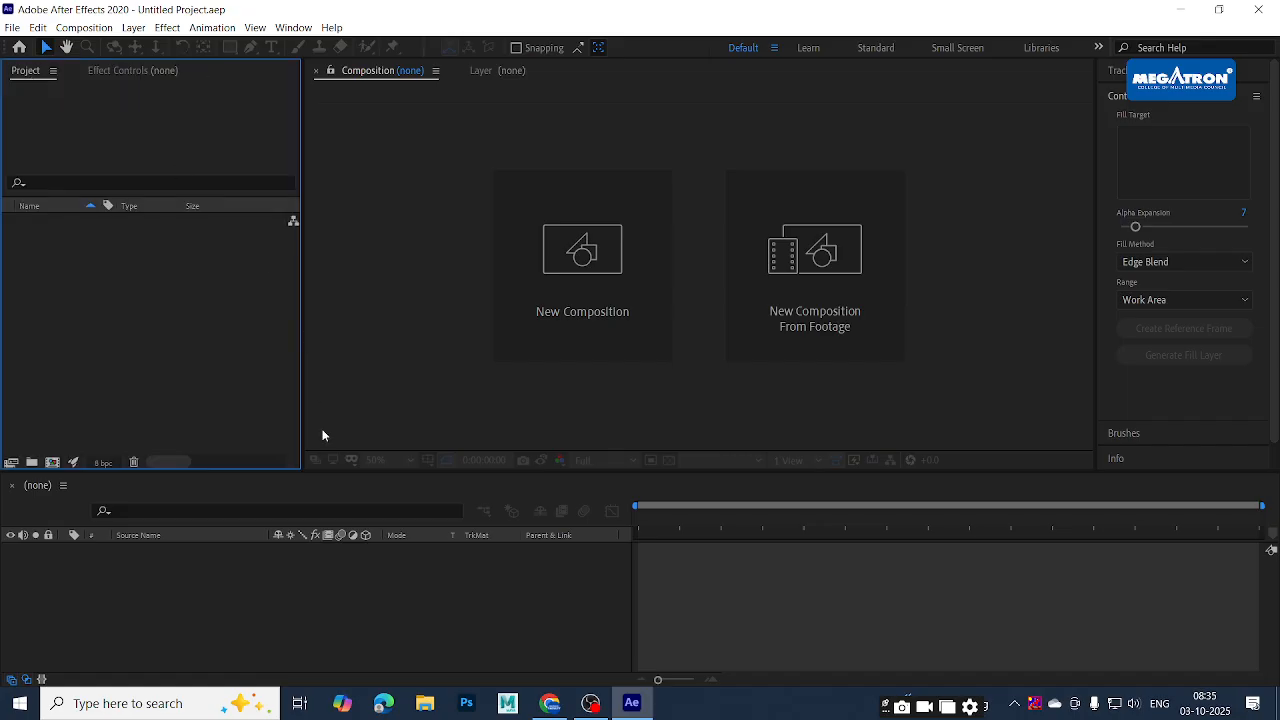
# Create a 1920 x 1080 px composition named Comp 1 at 30 fps with a 30-second duration
pyautogui.click(675, 566)
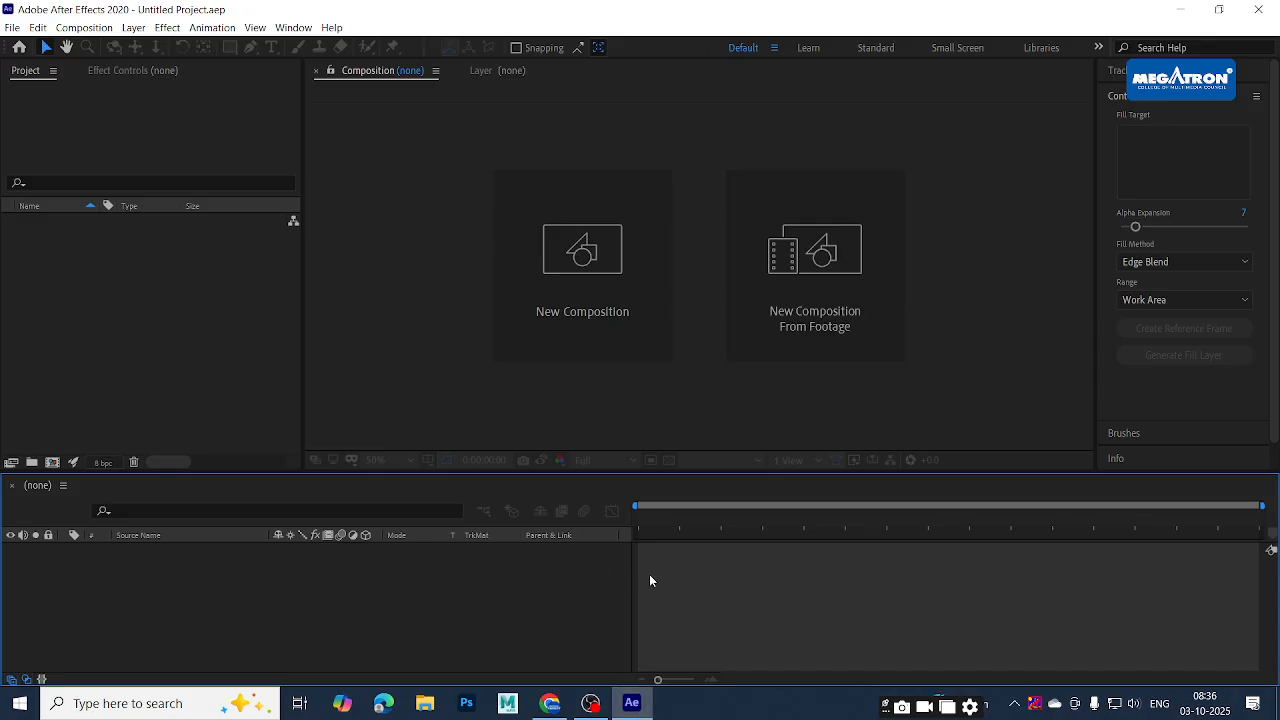
pyautogui.click(586, 311)
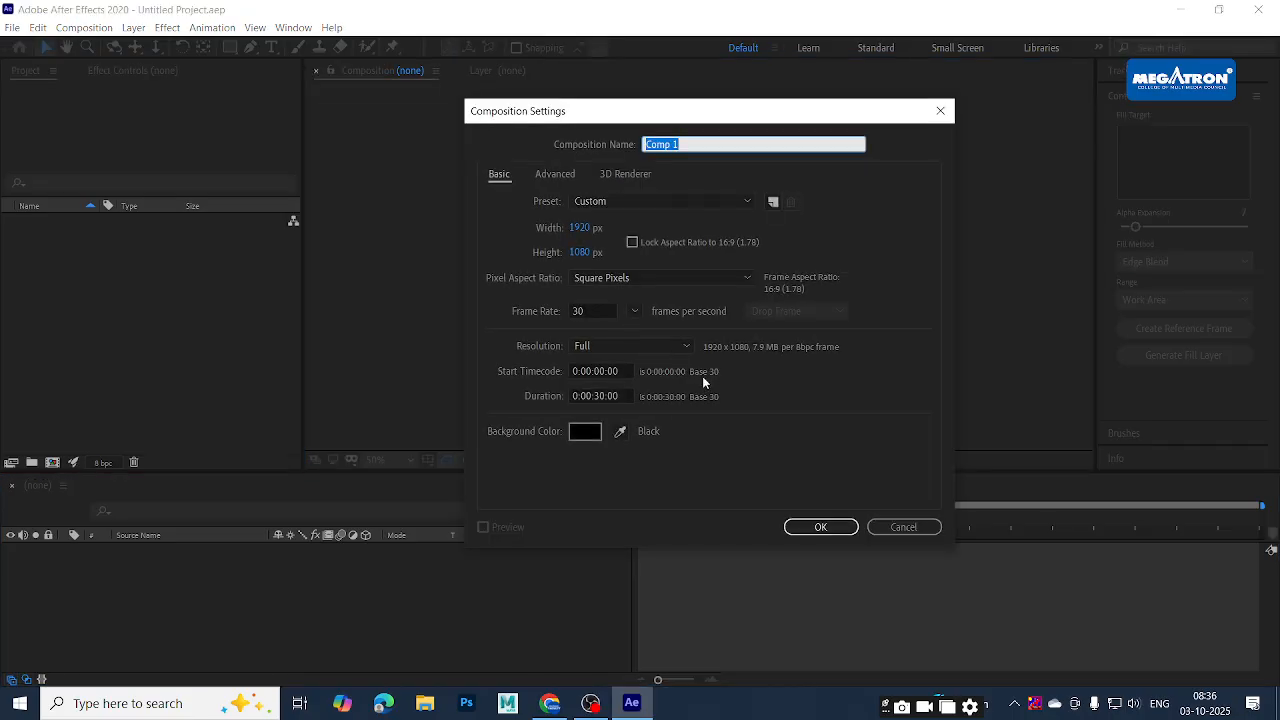
pyautogui.click(806, 529)
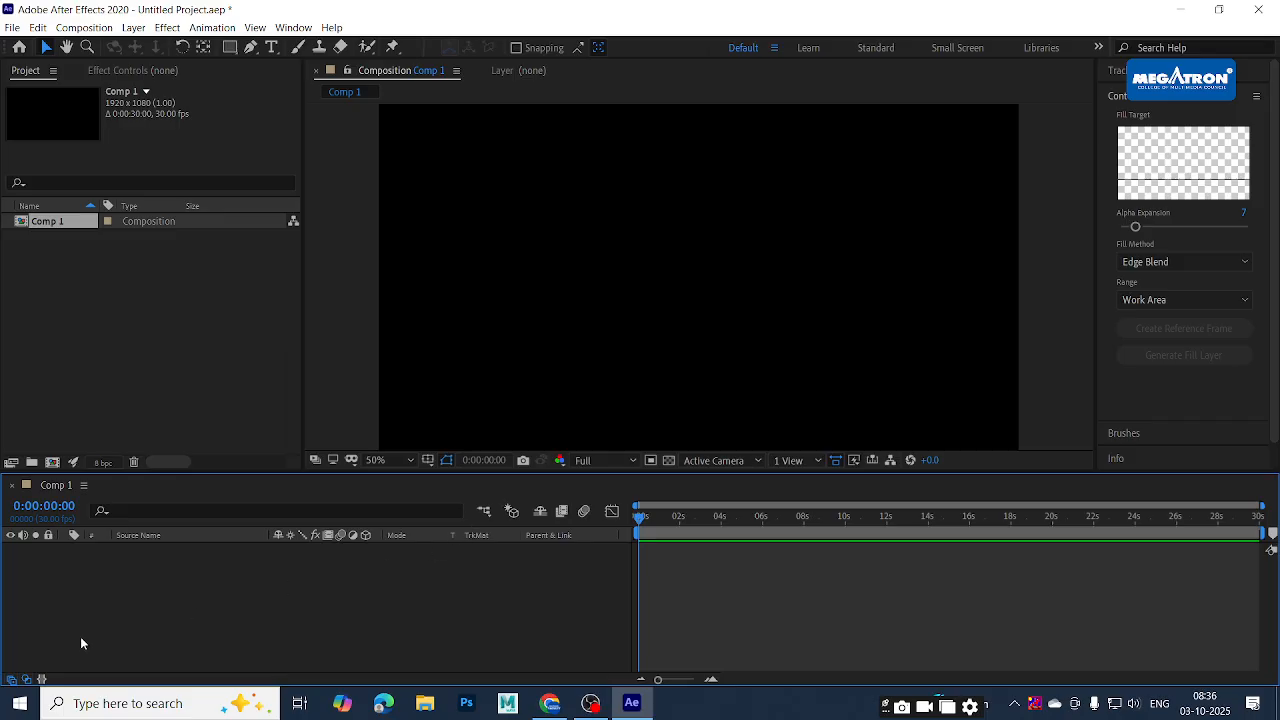
# Collapse the timeline's layer switches and mode columns and reduce the composition preview to 25%
pyautogui.click(26, 680)
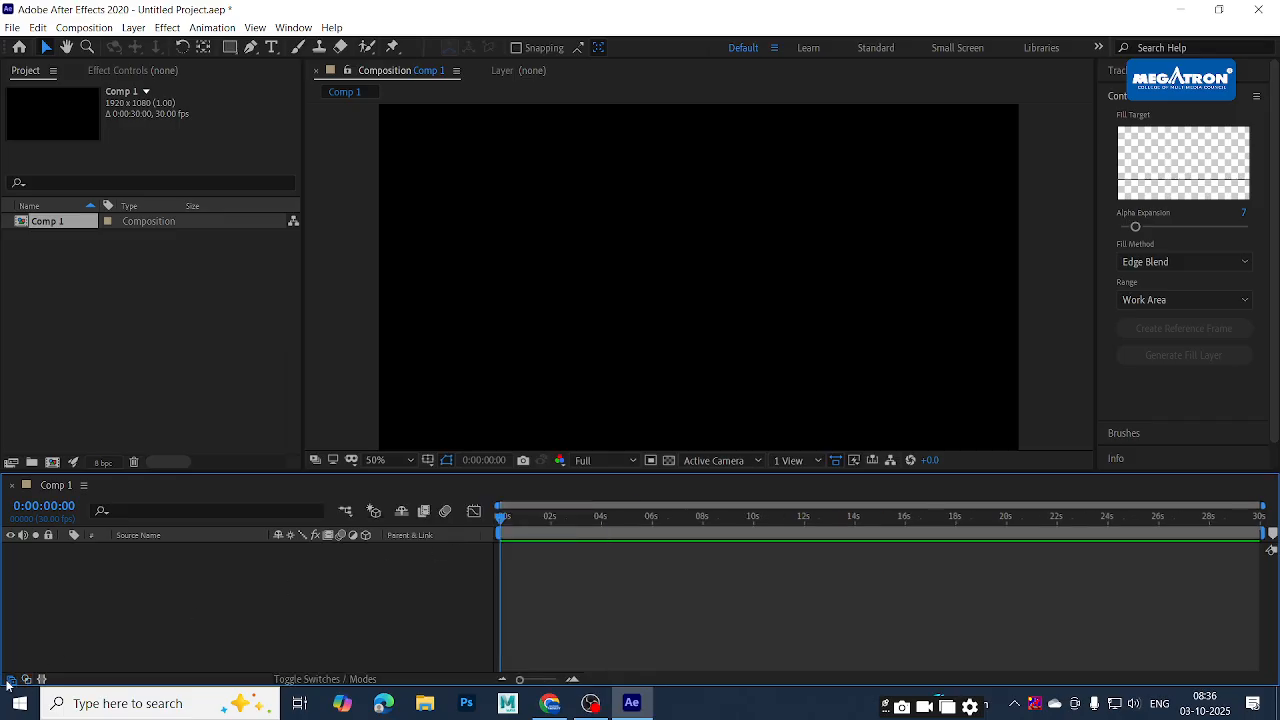
pyautogui.click(10, 680)
pyautogui.moveTo(381, 524); pyautogui.dragTo(446, 517)
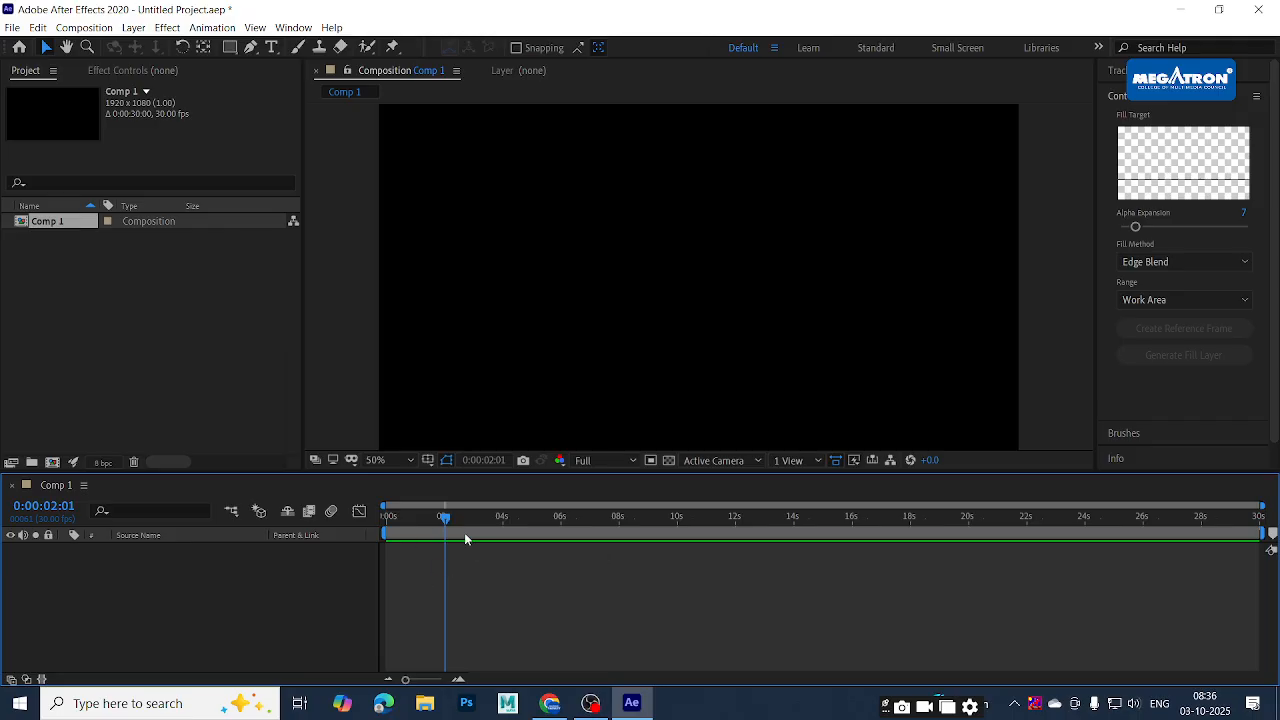
pyautogui.moveTo(467, 518); pyautogui.dragTo(338, 532)
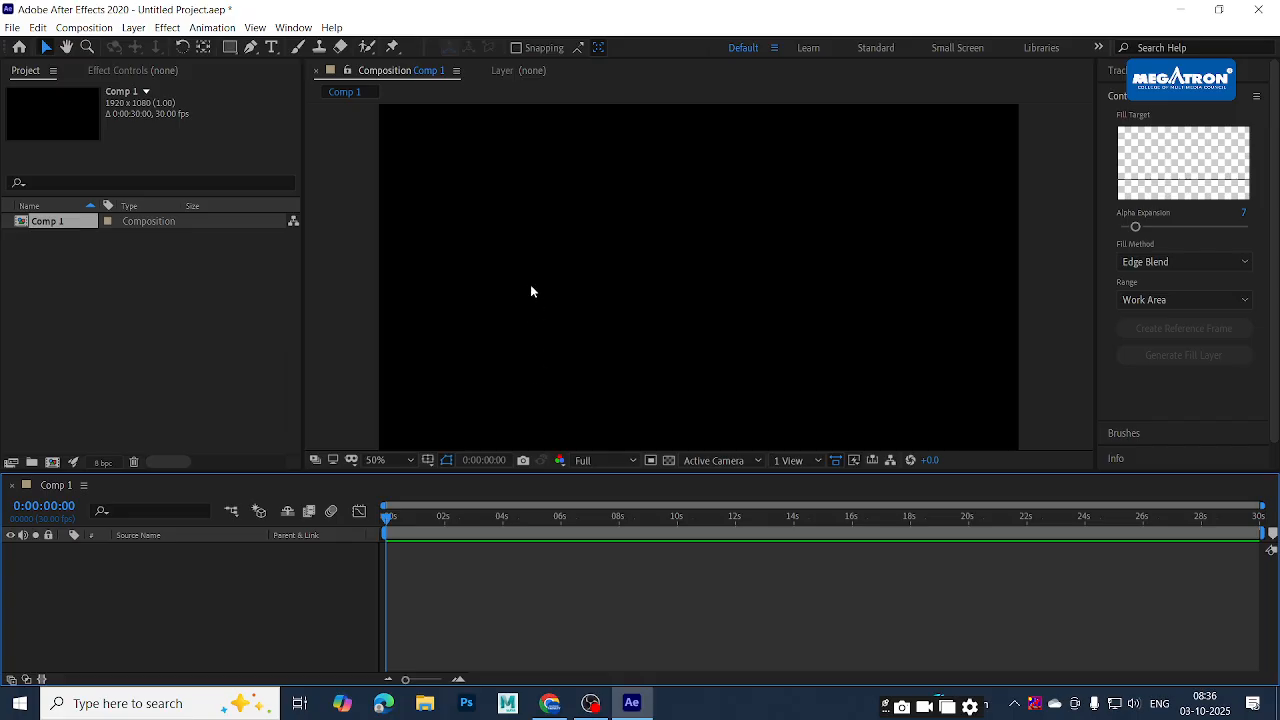
pyautogui.press('h')
pyautogui.moveTo(591, 244); pyautogui.dragTo(617, 270)
pyautogui.press(',')
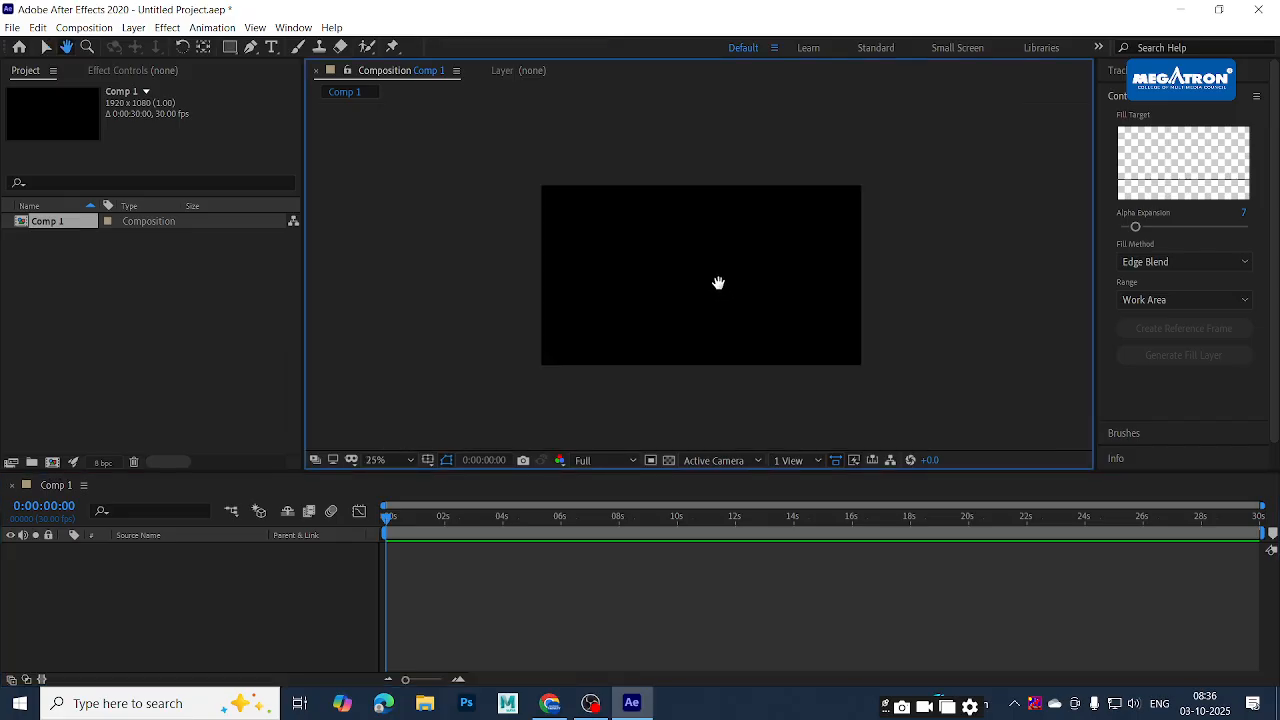
# Open a File Explorer window
pyautogui.hotkey('alt', 'Tab')
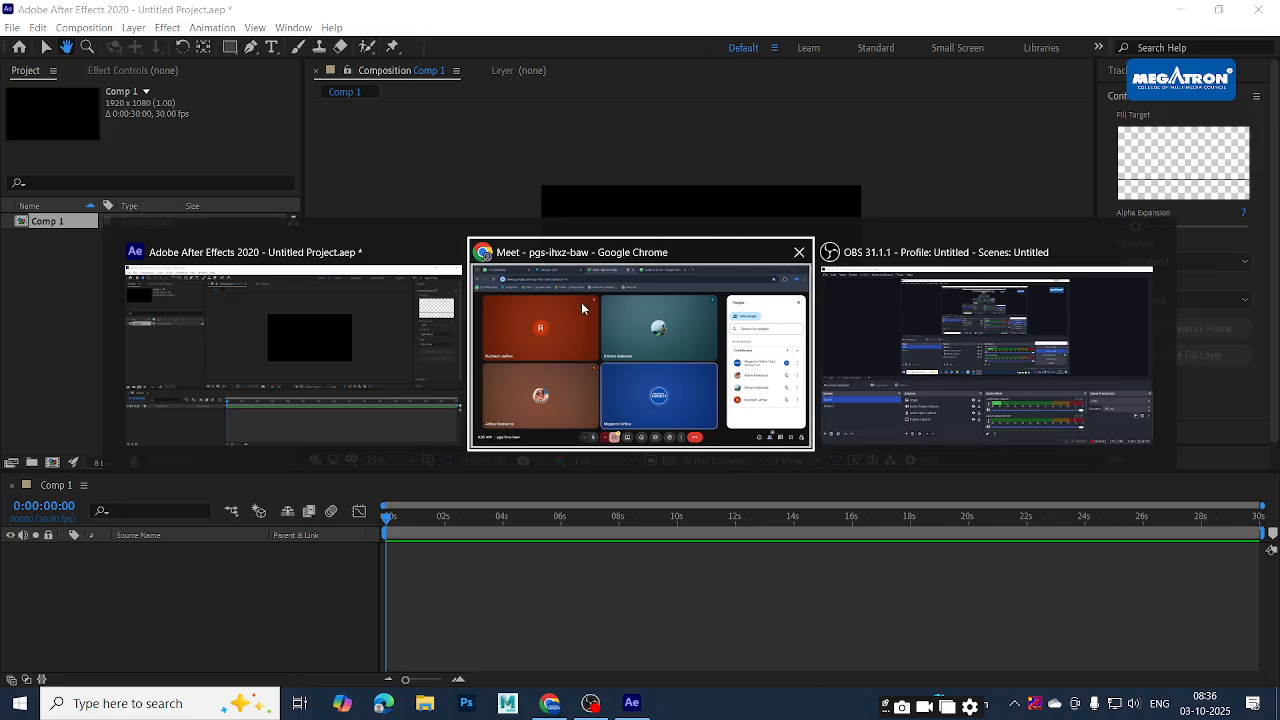
pyautogui.press('Escape')
pyautogui.click(420, 708)
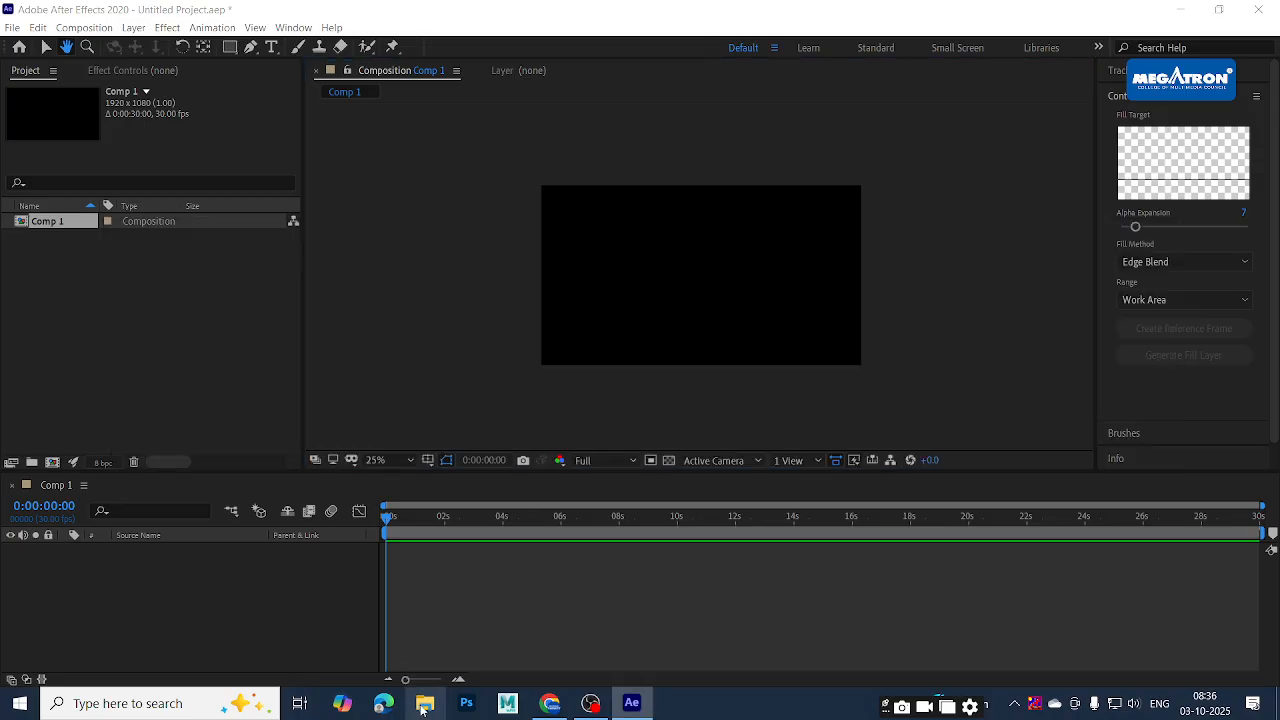
# Switch to the Google Meet call and present the entire screen, showing it despite the mirror warning
pyautogui.hotkey('alt', 'Tab')
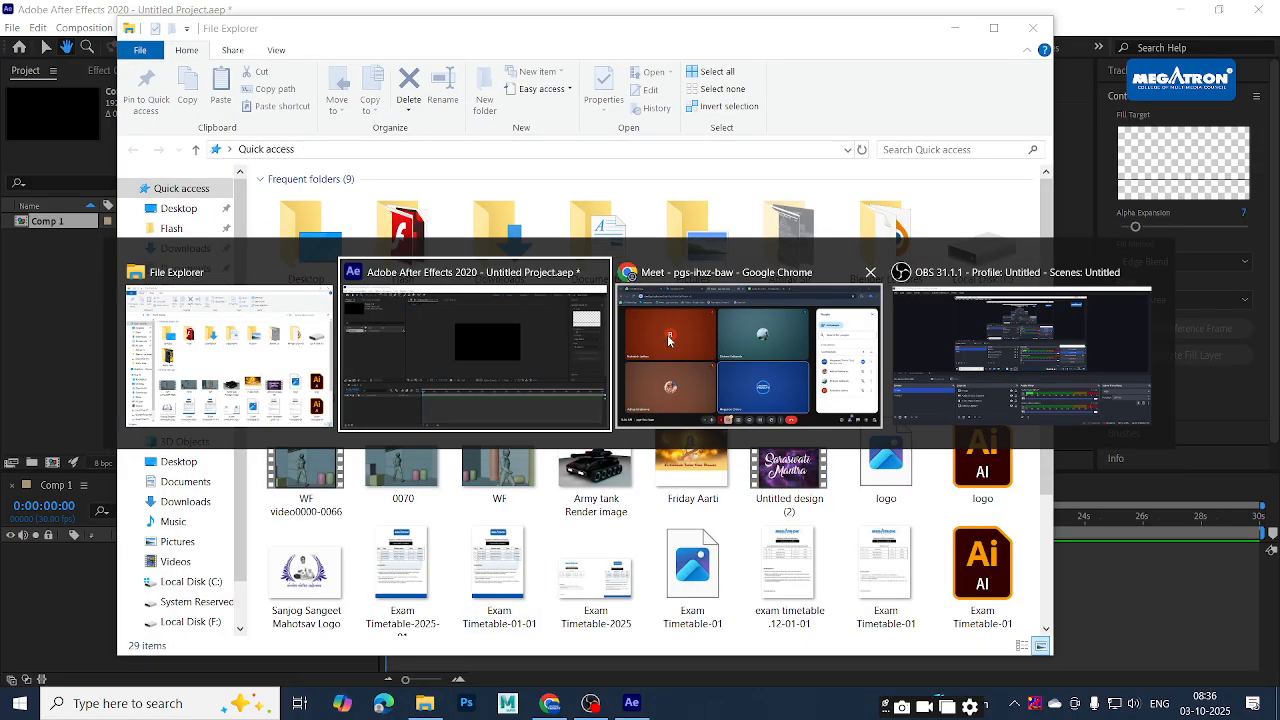
pyautogui.click(700, 350)
pyautogui.click(584, 658)
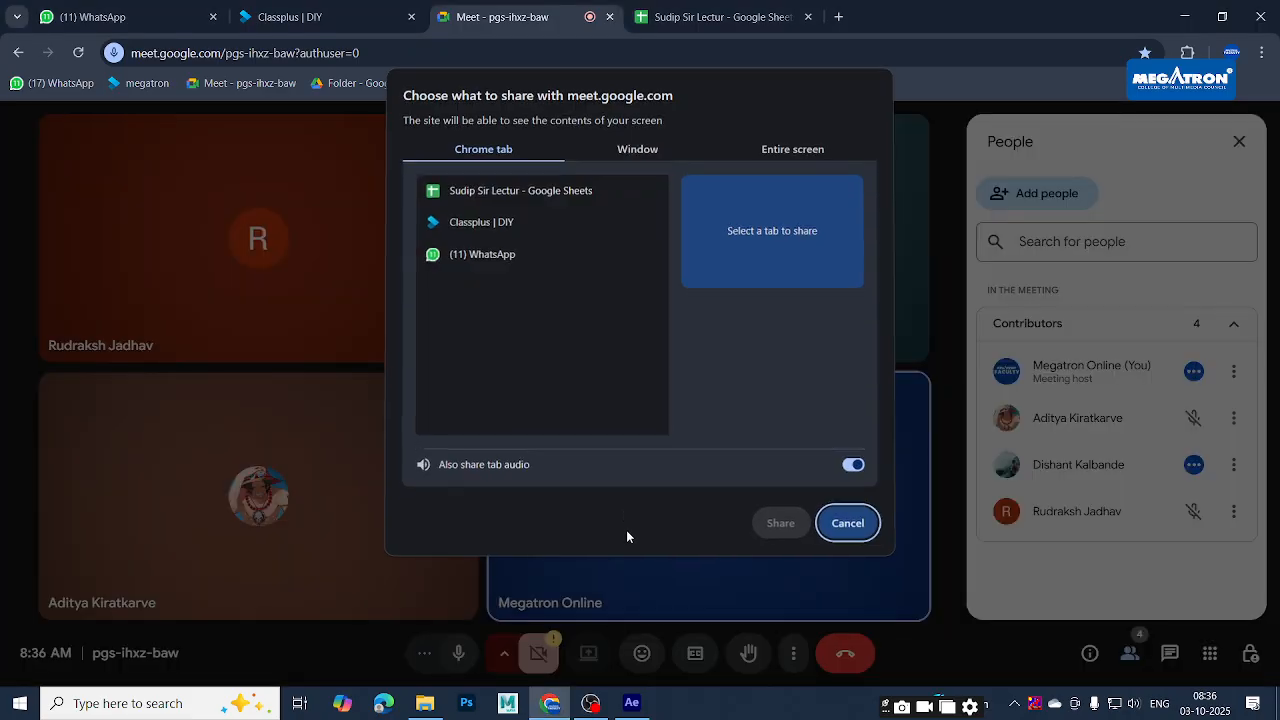
pyautogui.click(770, 160)
pyautogui.click(566, 289)
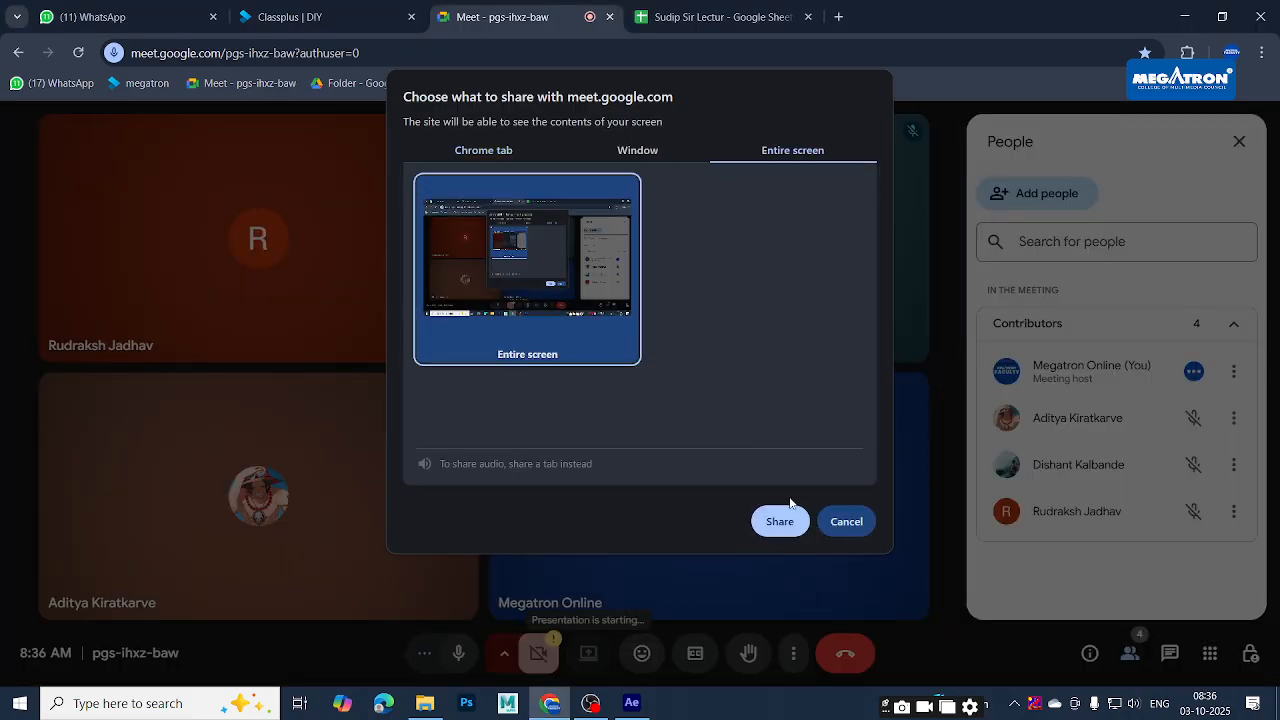
pyautogui.click(797, 529)
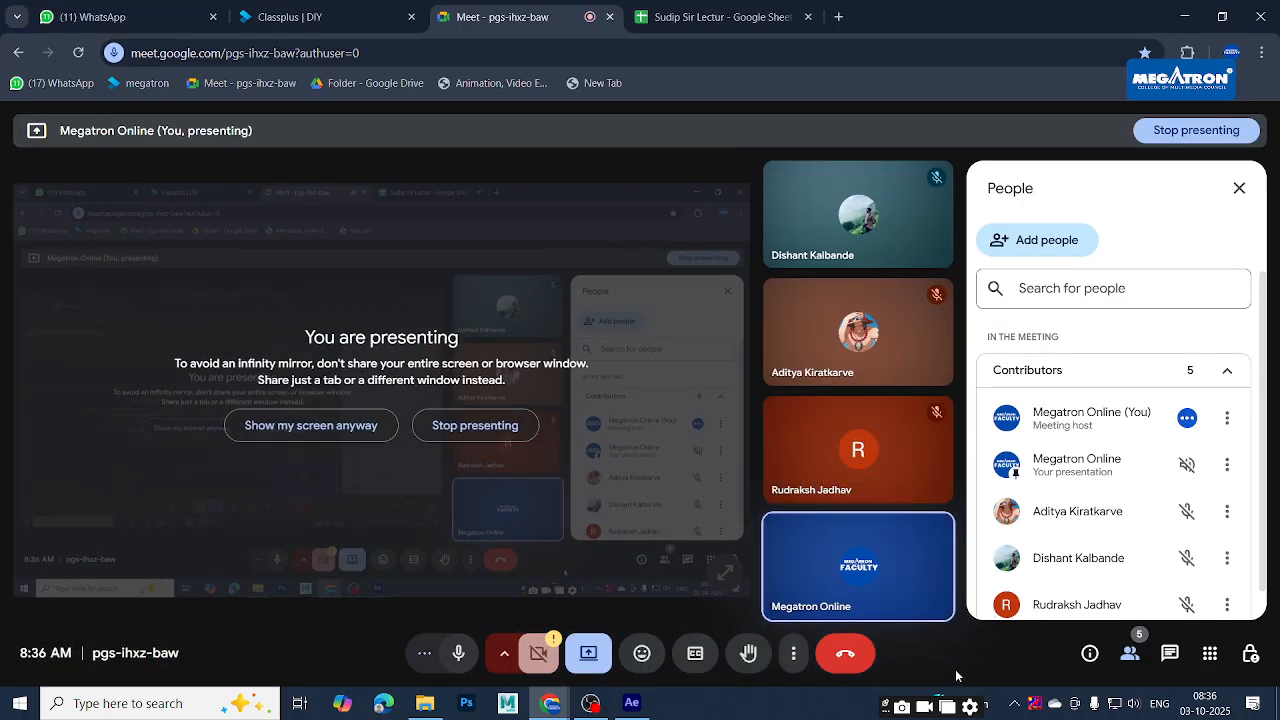
pyautogui.click(297, 430)
# Return to After Effects and hide the screen-sharing notice covering the timeline
pyautogui.hotkey('alt', 'Tab')
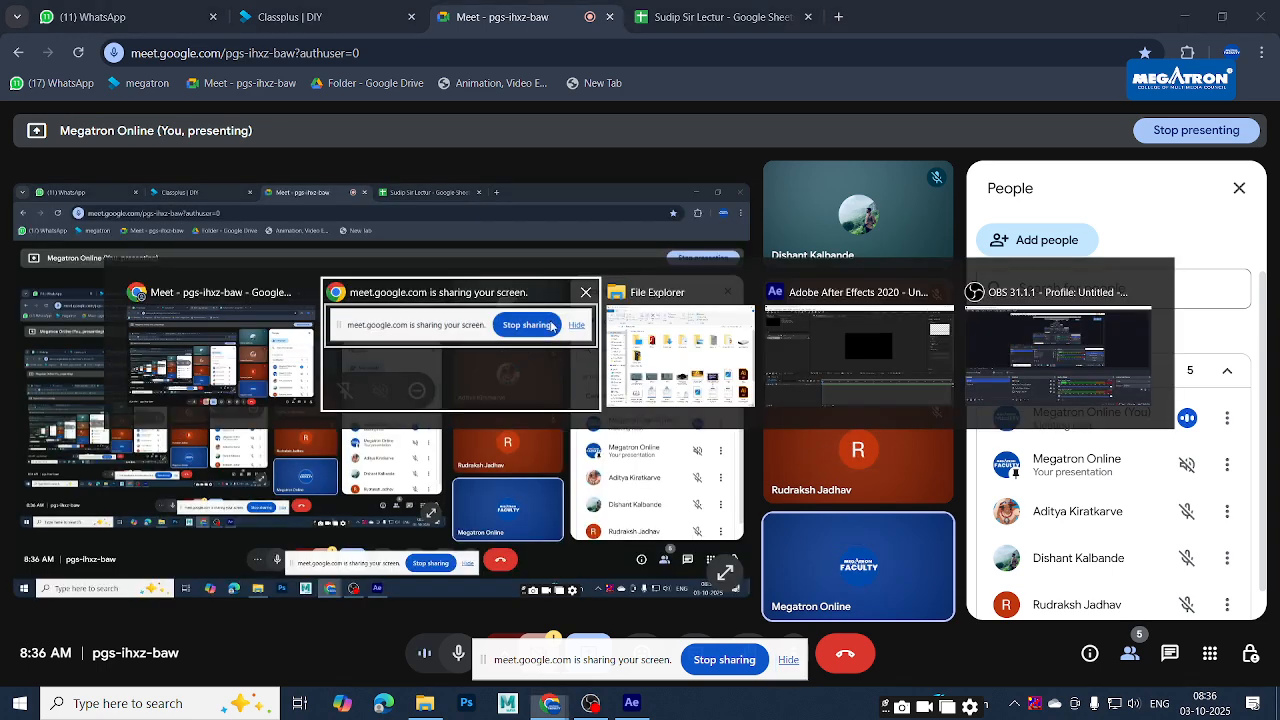
pyautogui.click(877, 365)
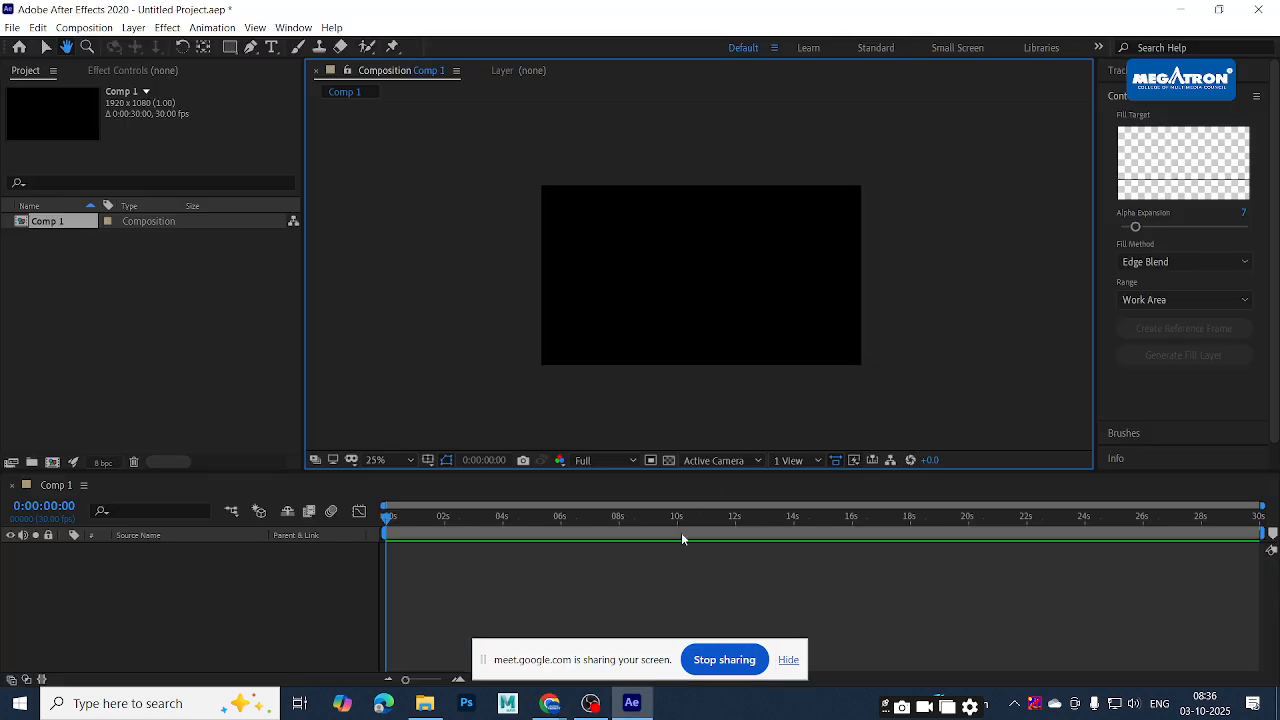
pyautogui.click(790, 662)
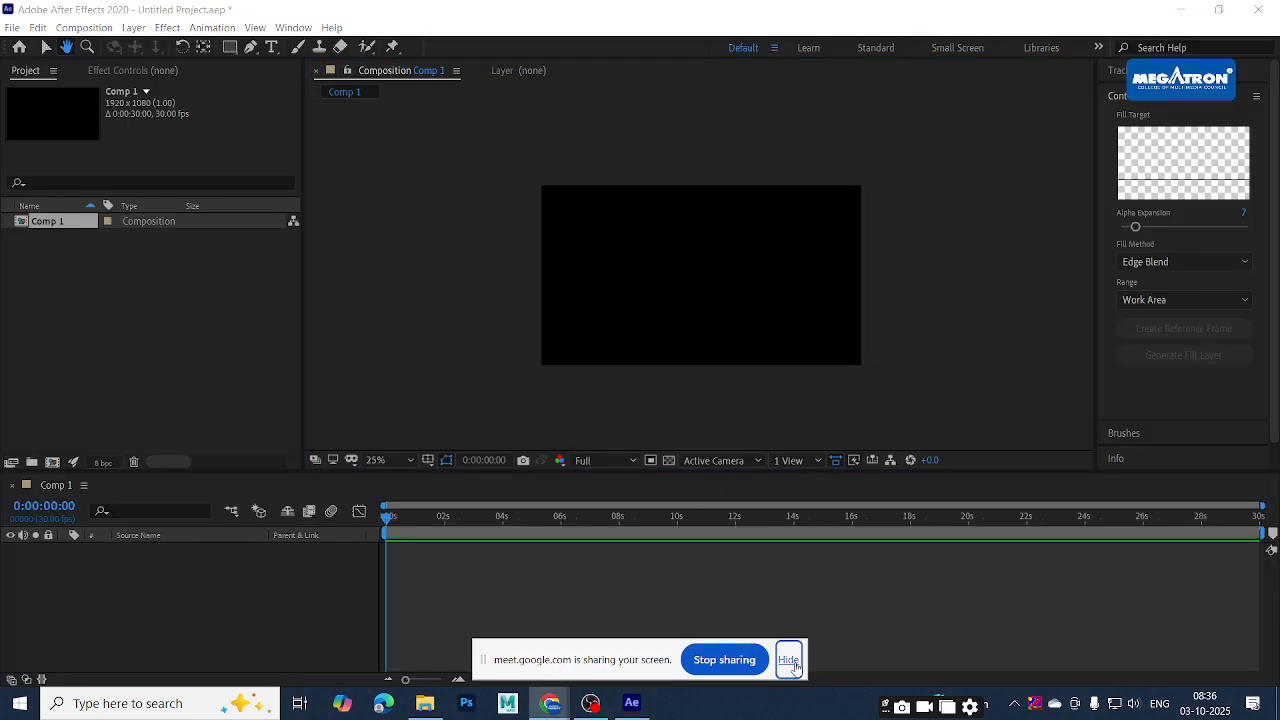
pyautogui.click(531, 610)
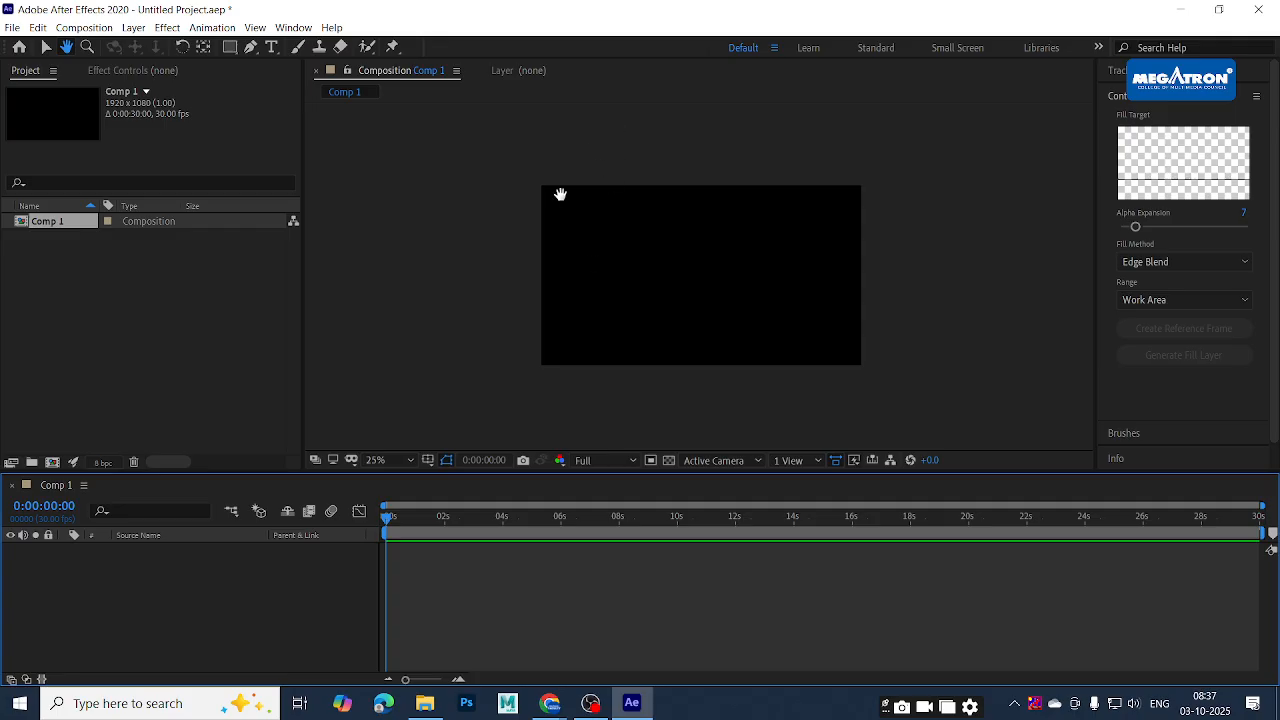
# Activate the Selection tool in the composition view and dismiss the screen-sharing notice again
pyautogui.press('v')
pyautogui.click(498, 222)
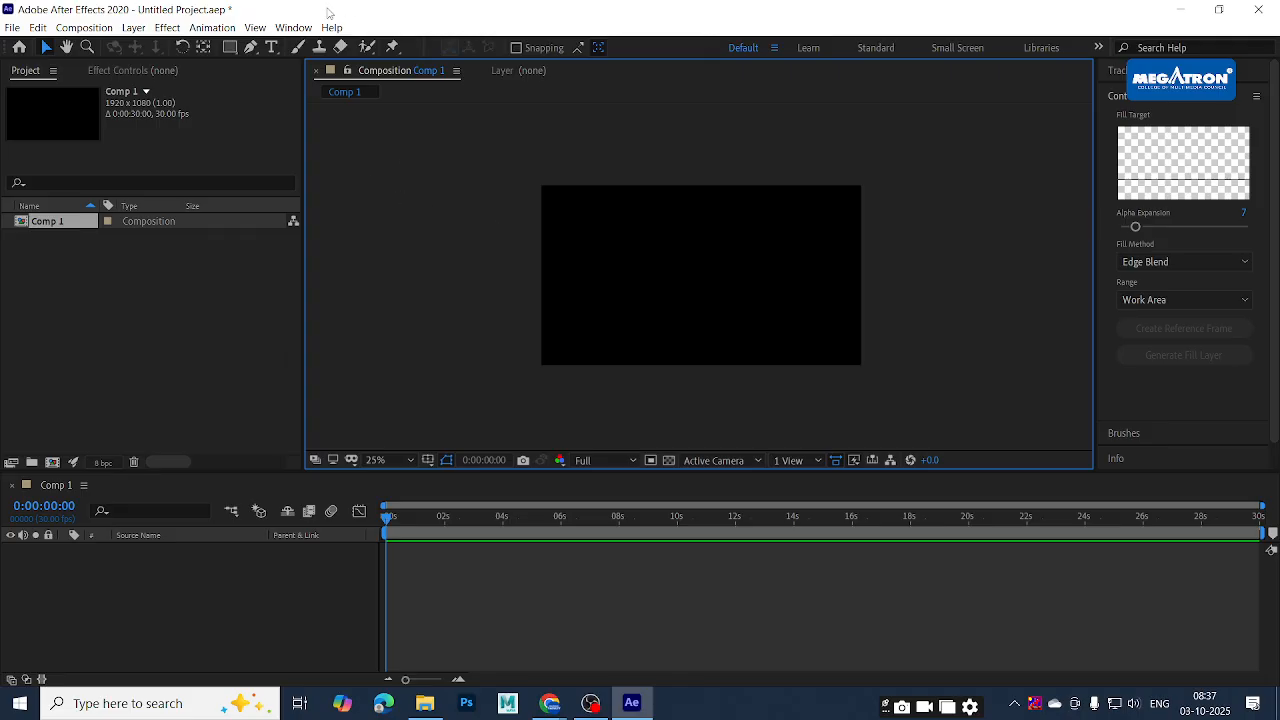
pyautogui.hotkey('alt', 'Tab')
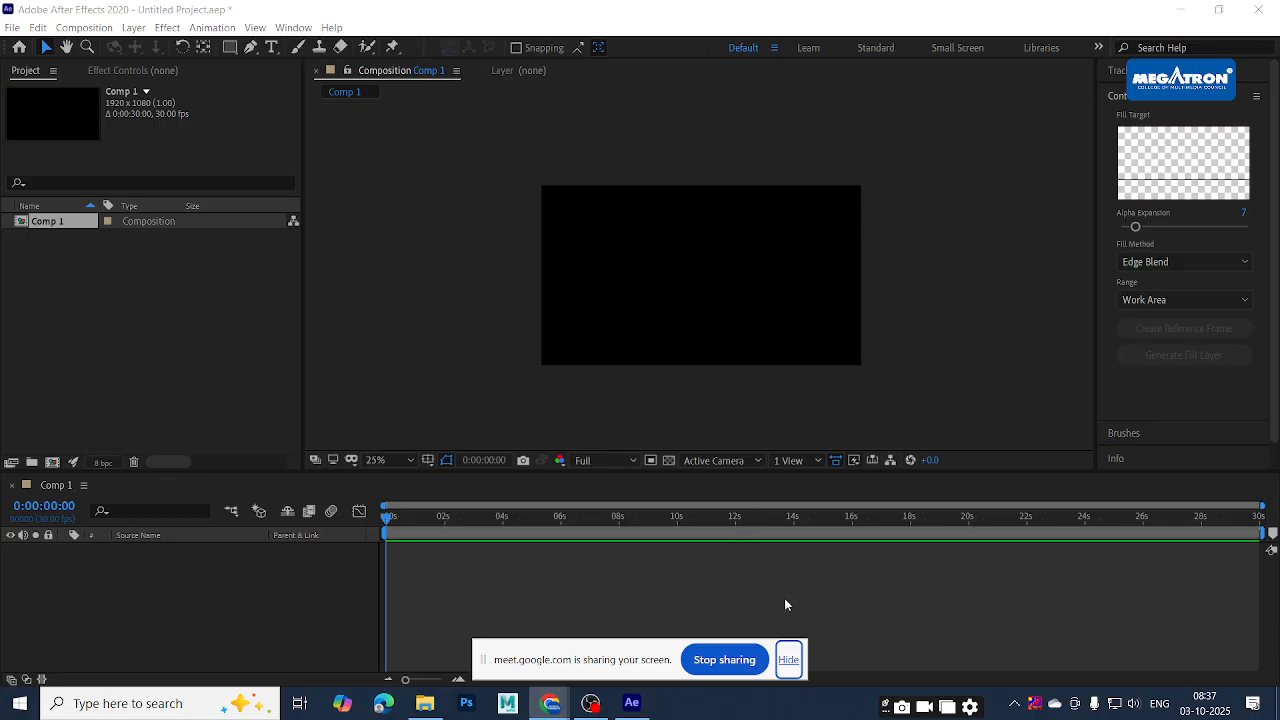
pyautogui.click(788, 659)
# Switch to File Explorer and look through the Quick access folders and recent files
pyautogui.hotkey('alt', 'Tab')
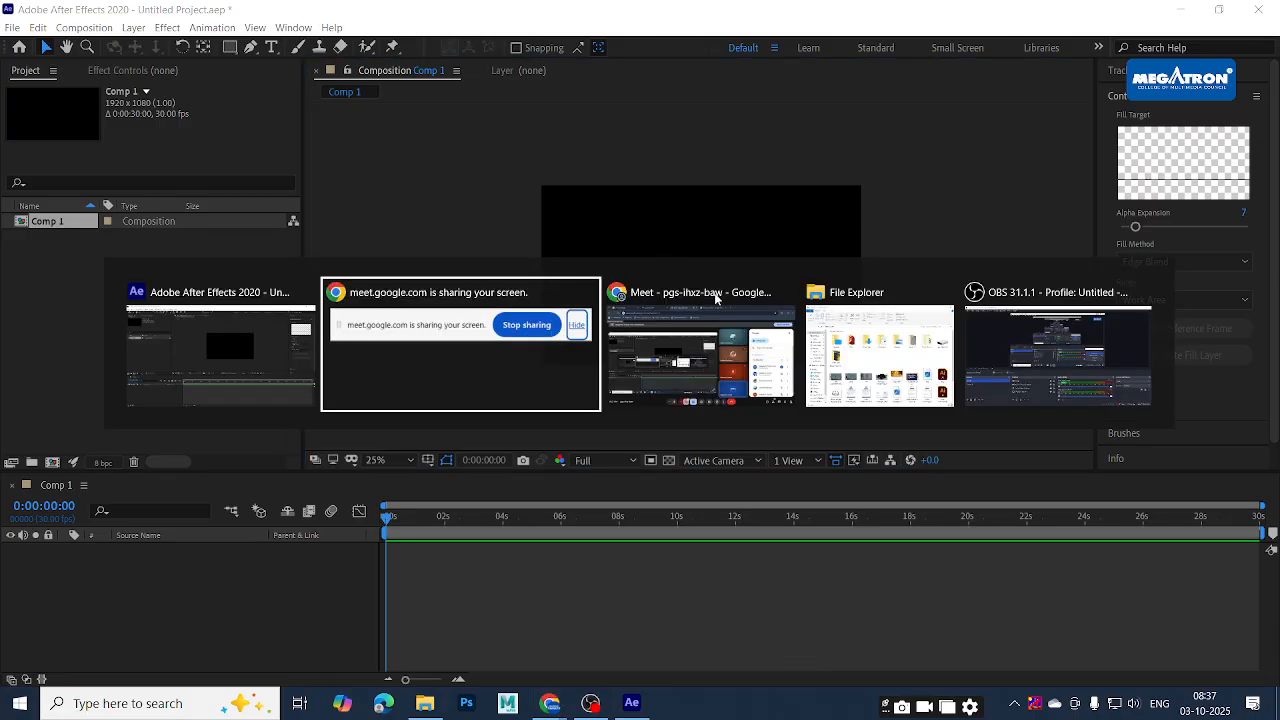
pyautogui.click(845, 322)
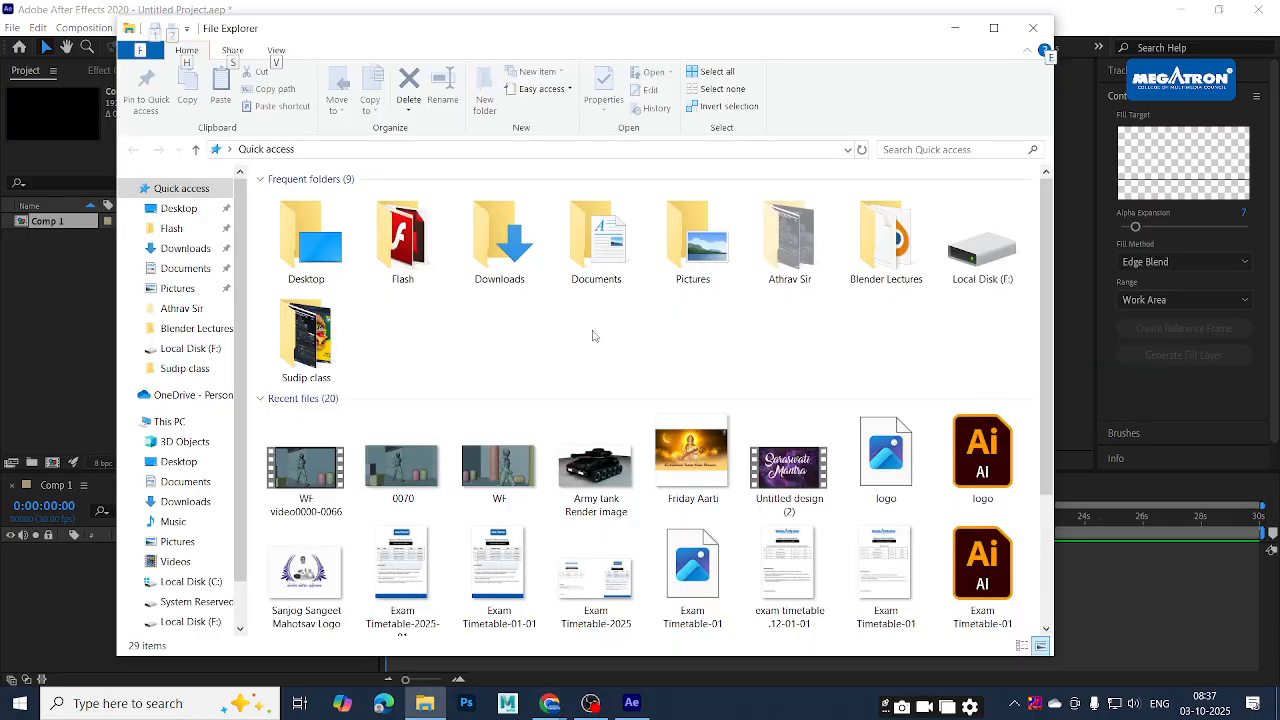
pyautogui.scroll(-2, 593, 336)
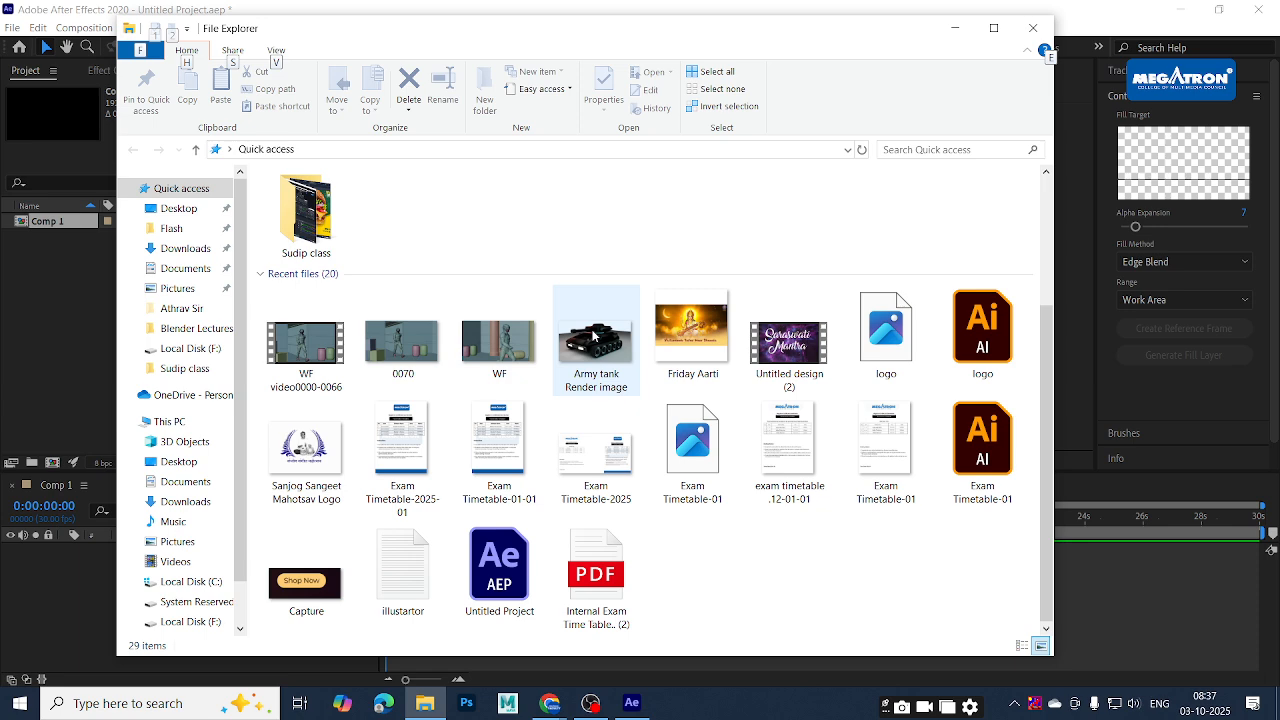
pyautogui.scroll(2, 766, 404)
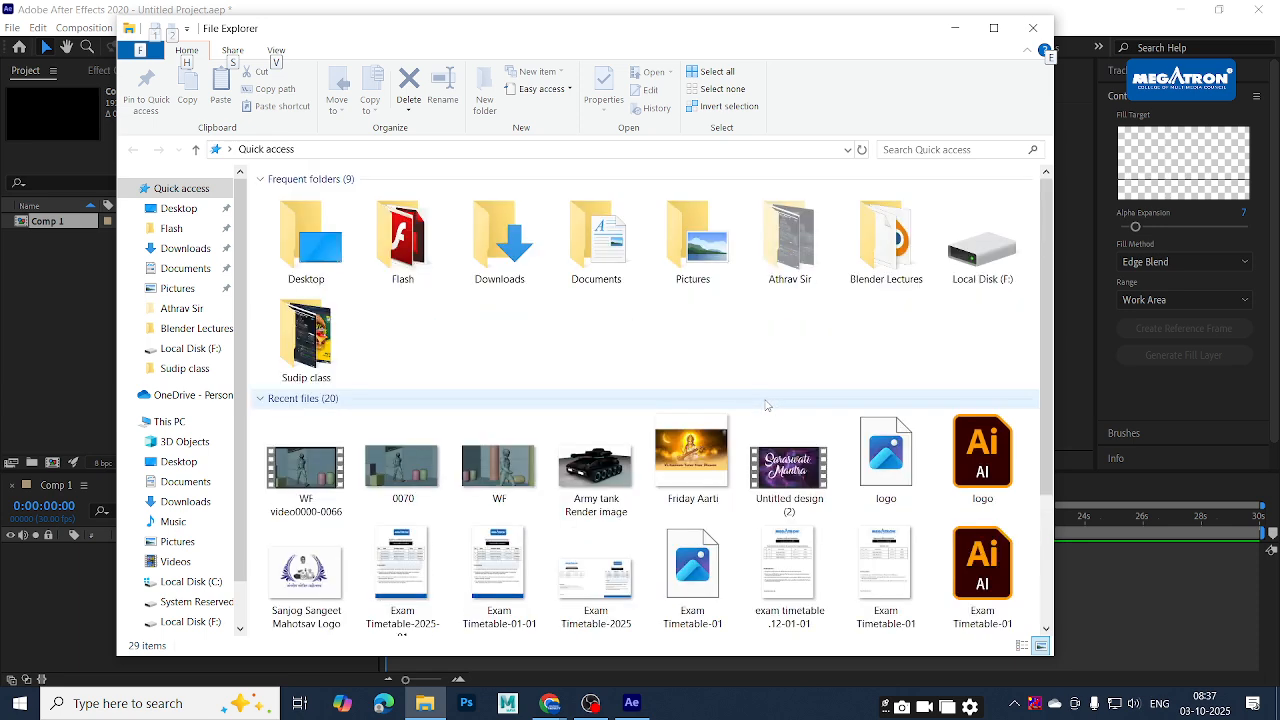
# Switch to the Chrome window and search Google Images for "plane" in a new tab
pyautogui.moveTo(549, 703)
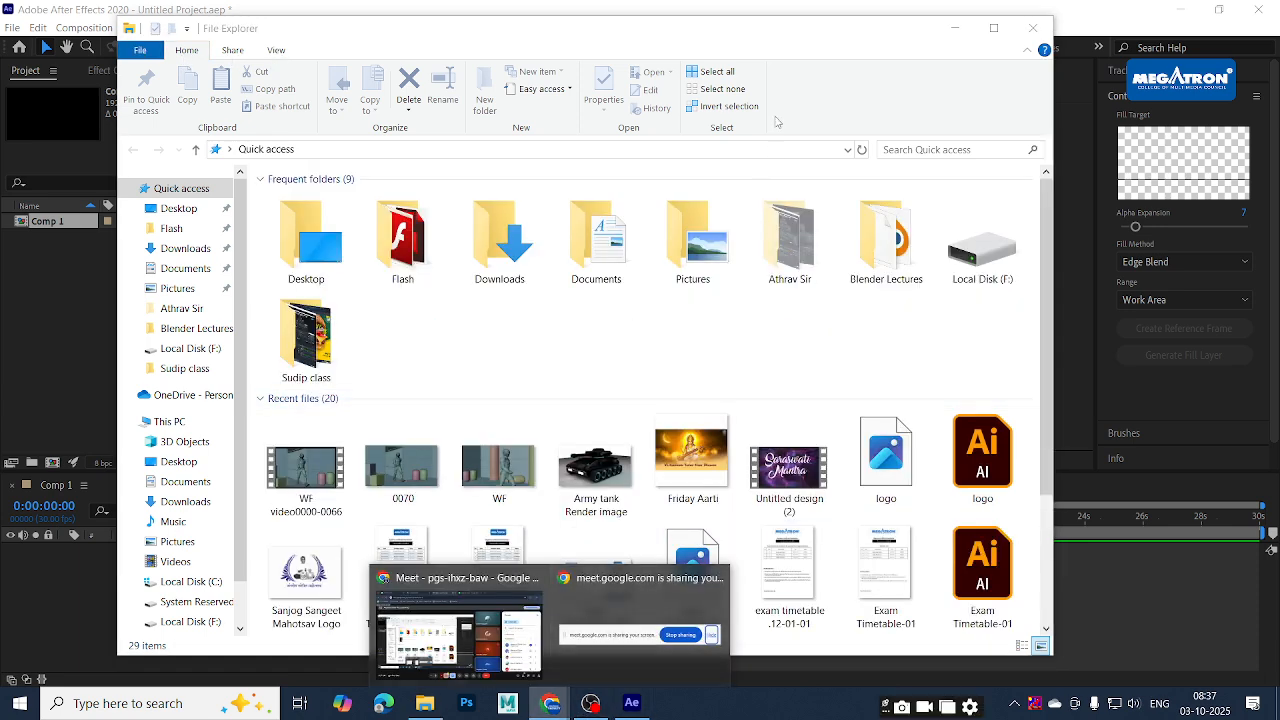
pyautogui.click(470, 640)
pyautogui.click(850, 17)
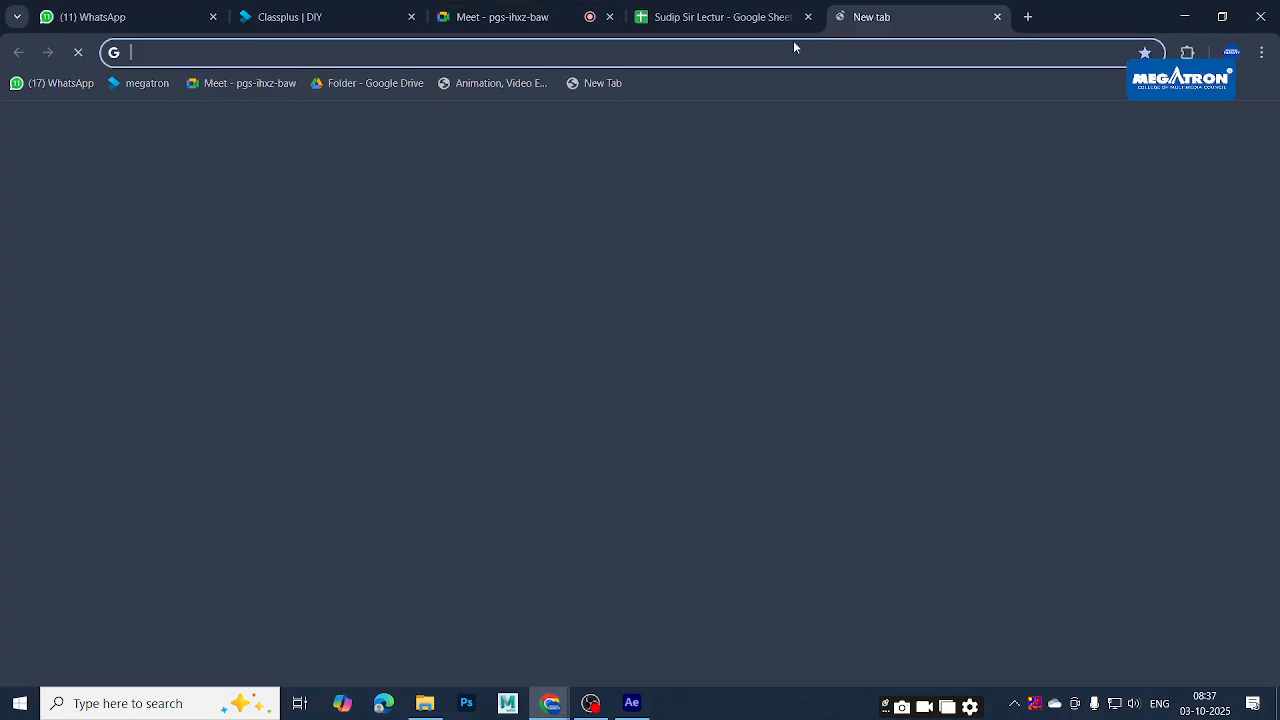
pyautogui.click(738, 58)
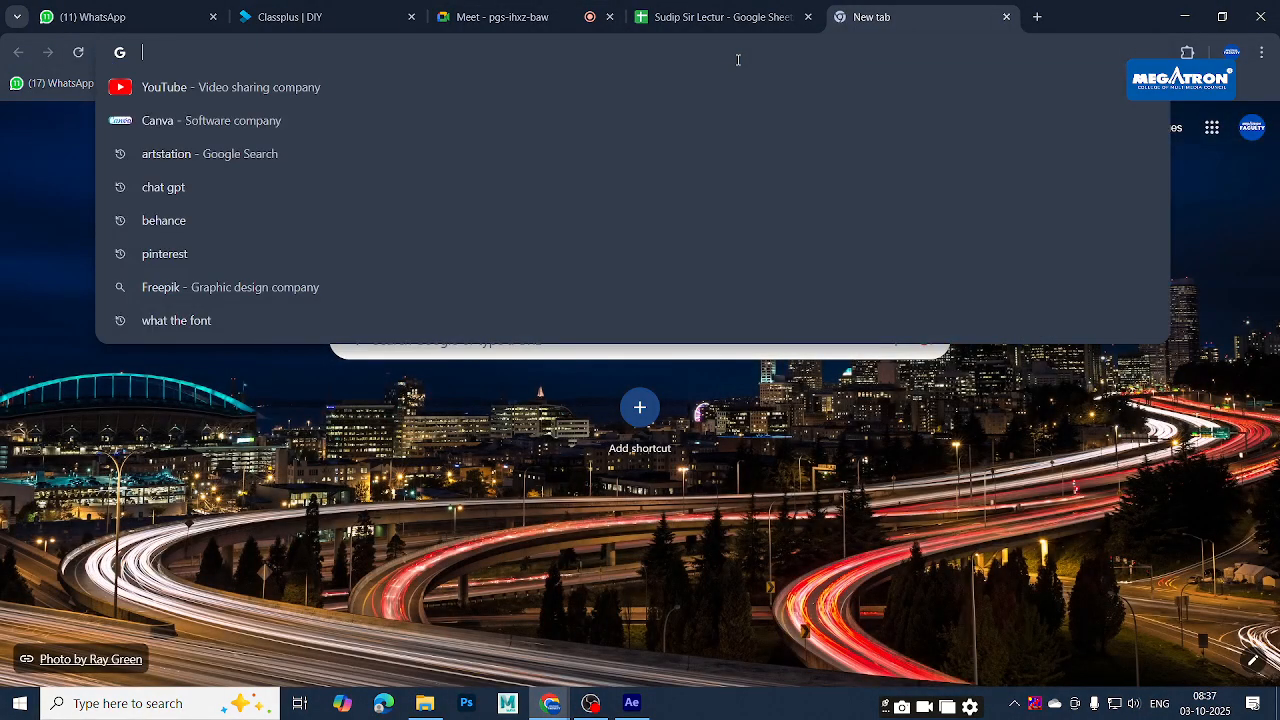
pyautogui.write('plane')
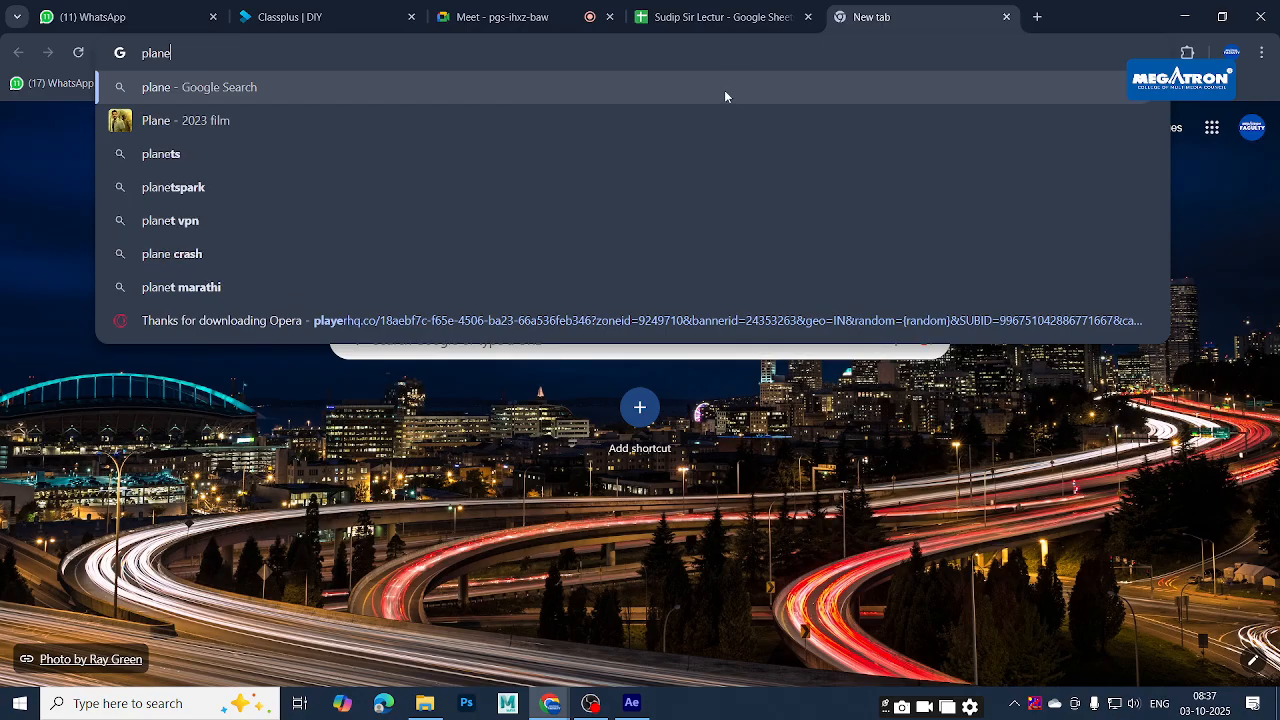
pyautogui.click(724, 90)
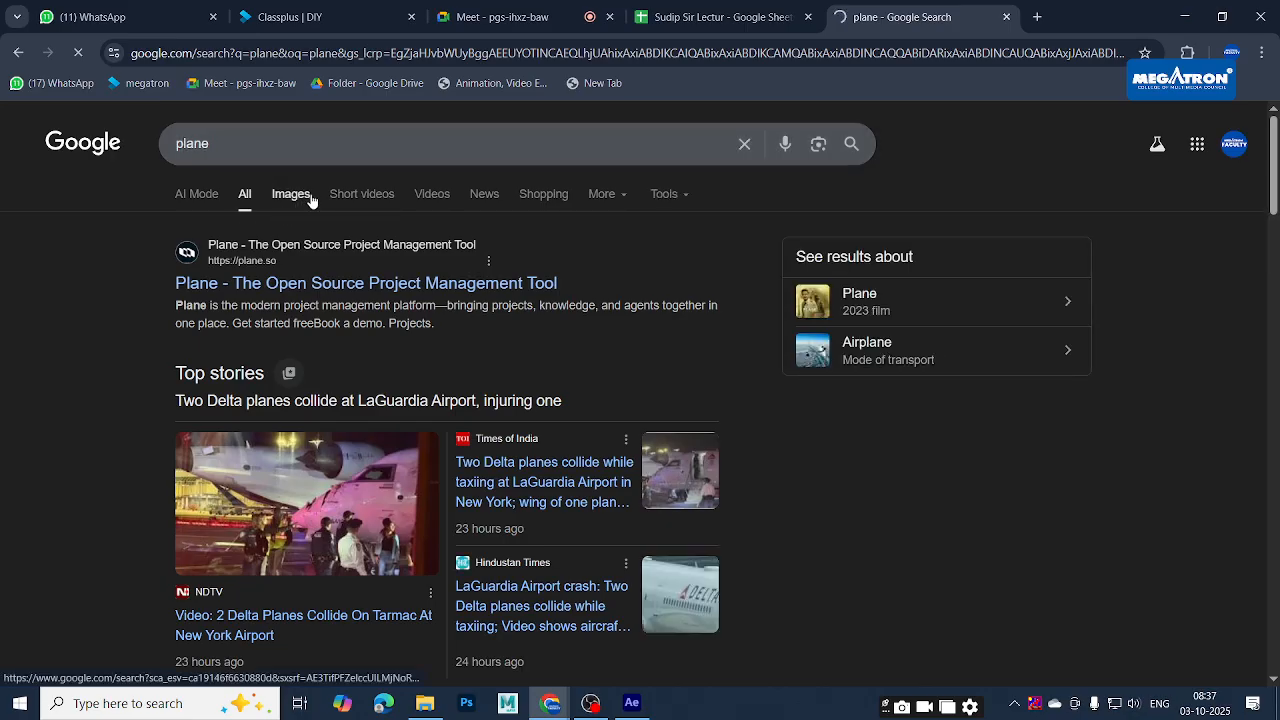
pyautogui.click(288, 193)
# Refine the image search to "plane png"
pyautogui.click(339, 153)
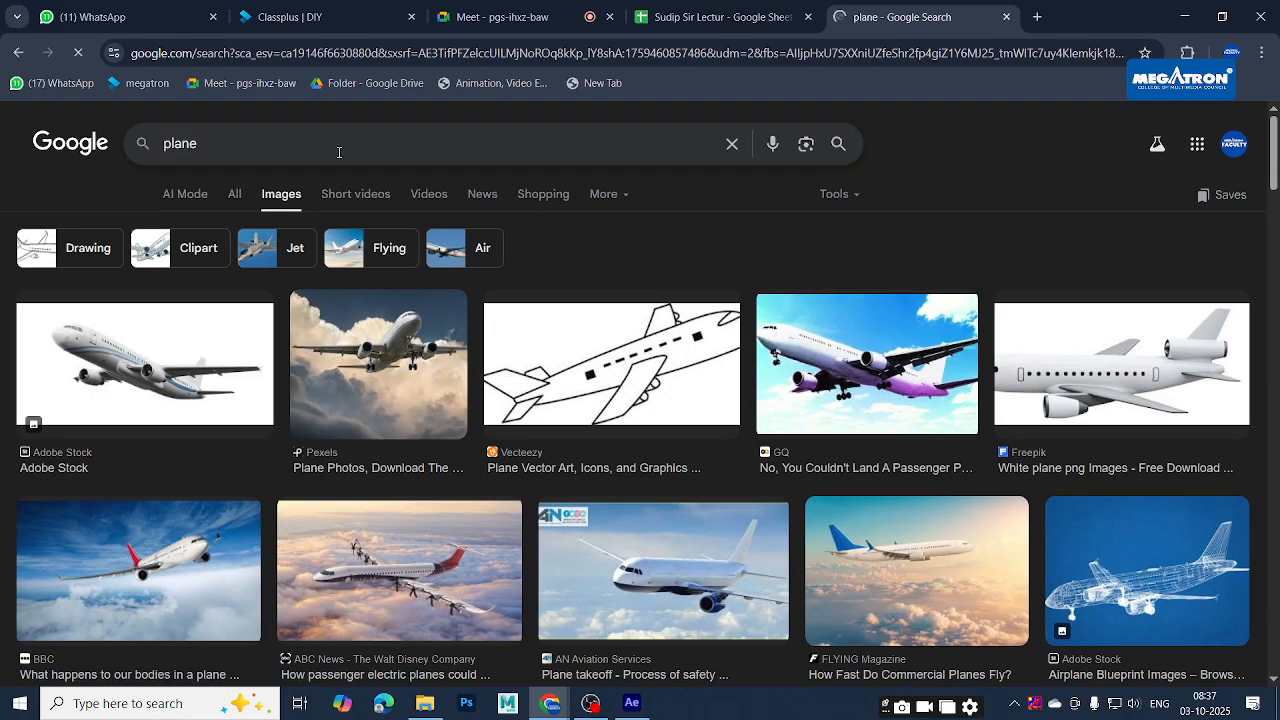
pyautogui.click(339, 152)
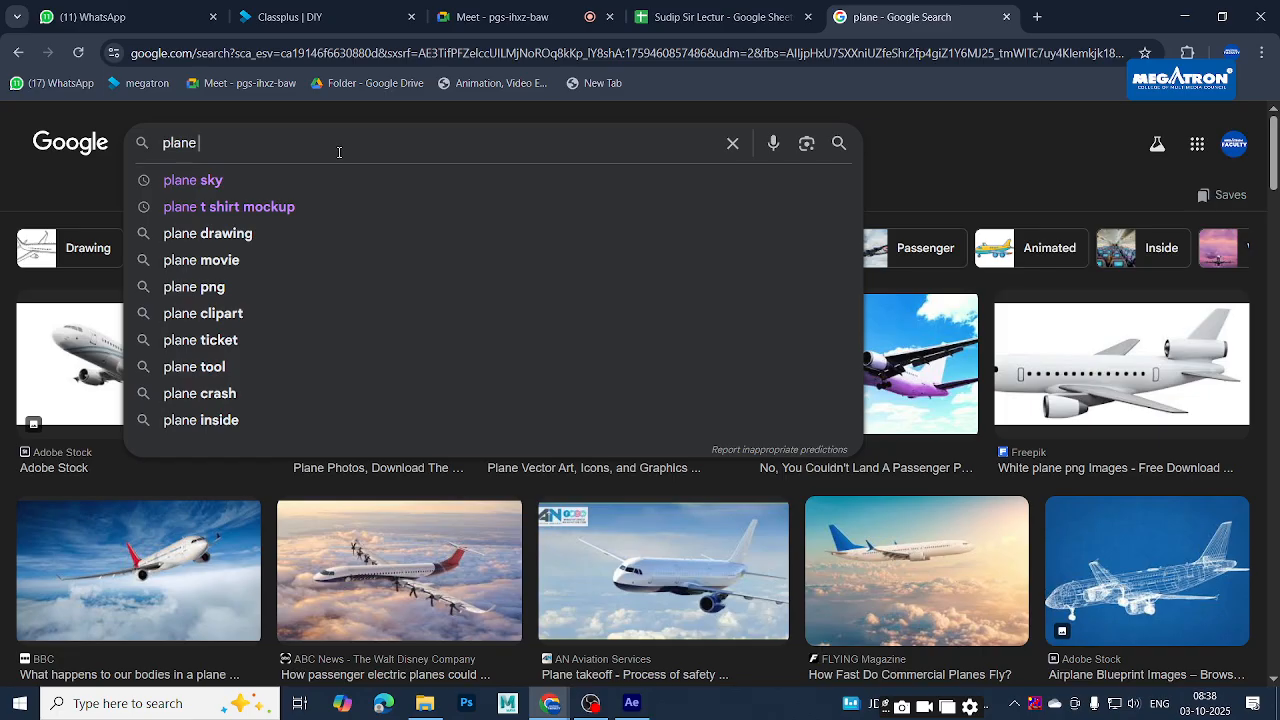
pyautogui.write('pn')
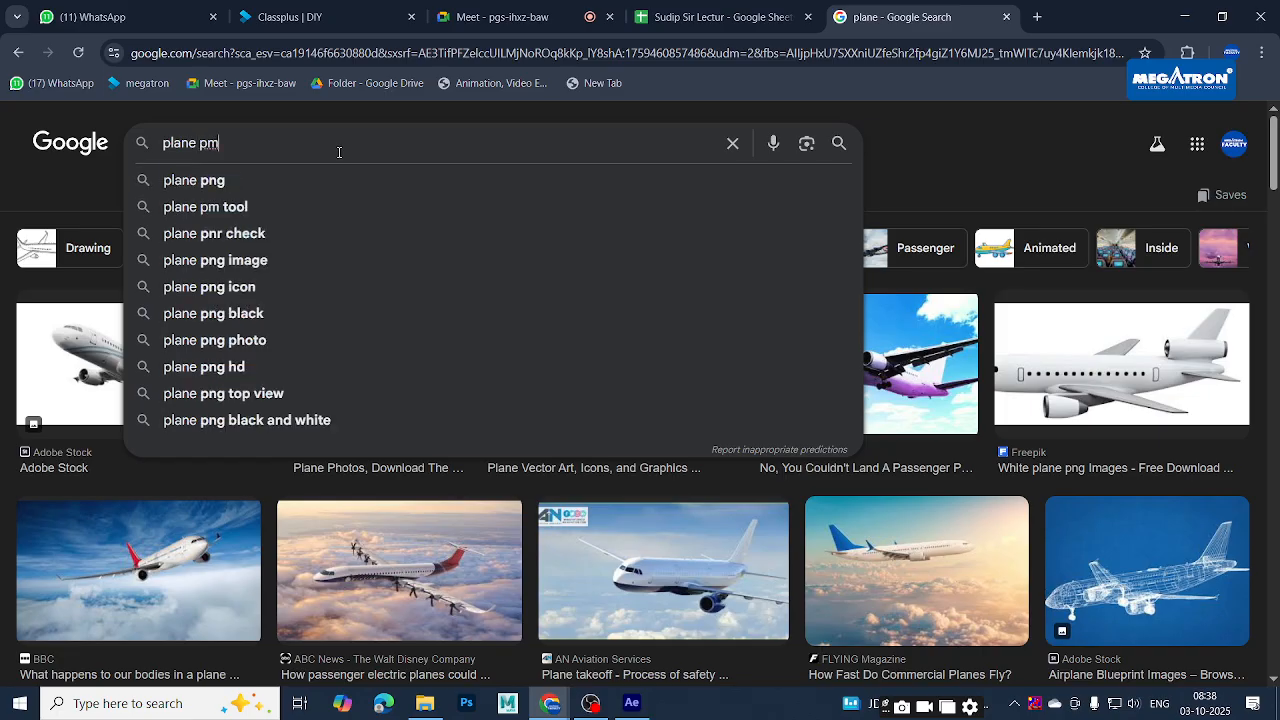
pyautogui.press('BackSpace')
pyautogui.write('ng')
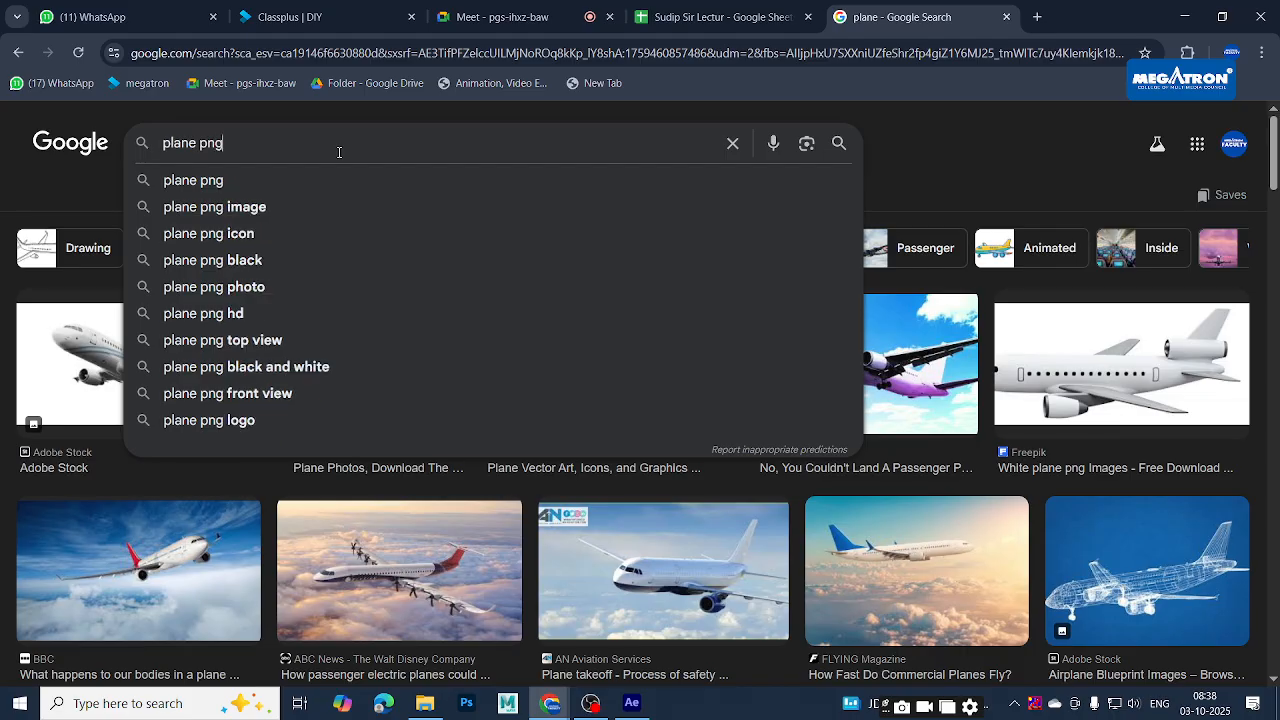
pyautogui.press('Return')
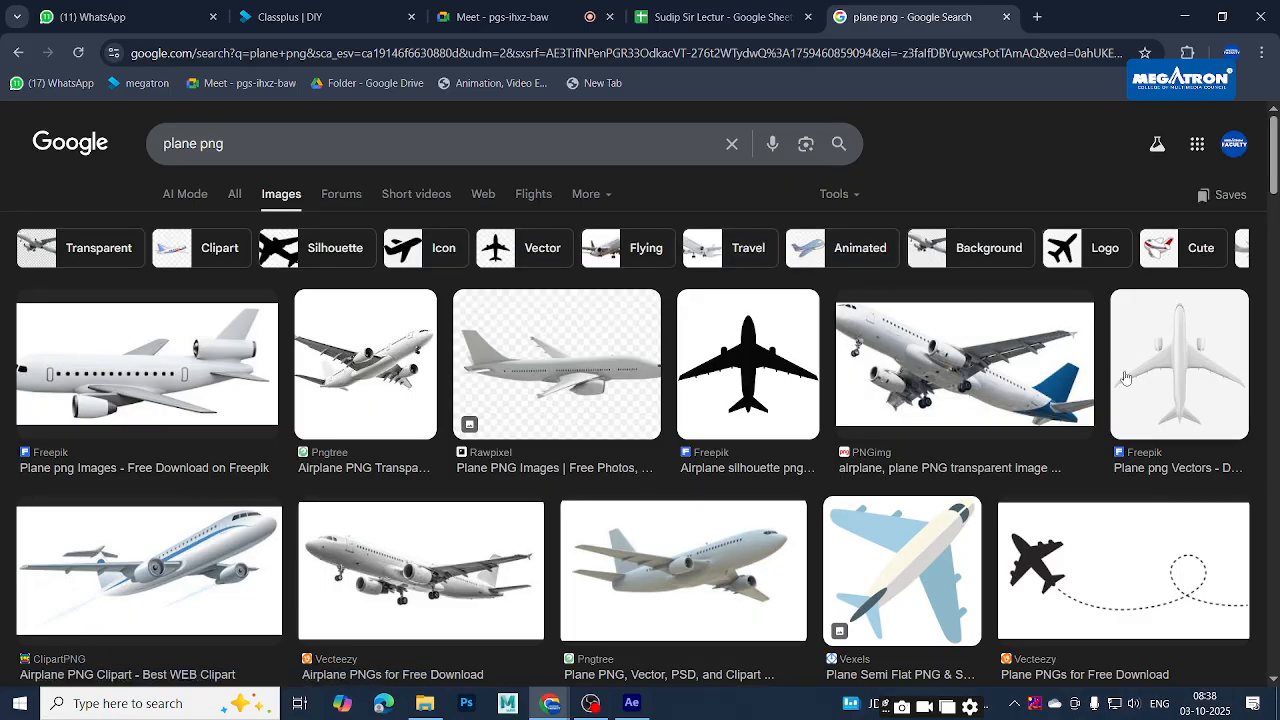
# Preview the white top-view Freepik plane and the blue-and-cream semi-flat Vexels plane from the image results
pyautogui.click(1177, 370)
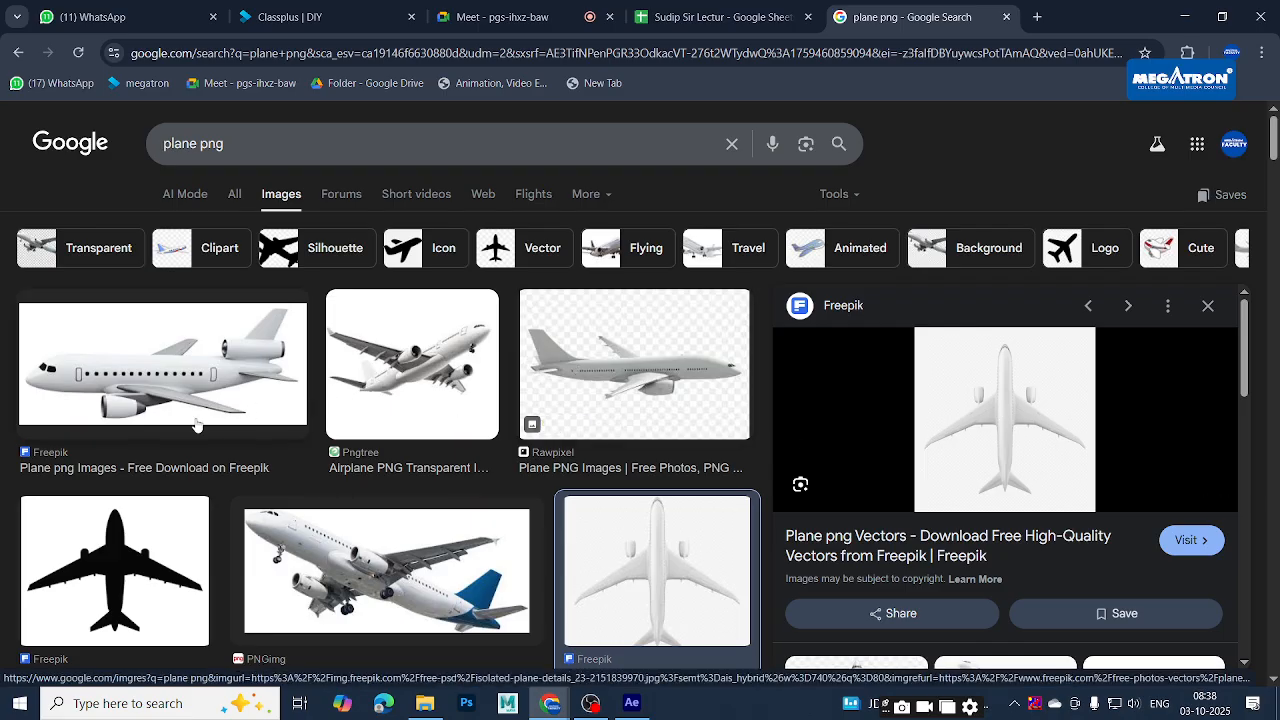
pyautogui.scroll(-5, 190, 450)
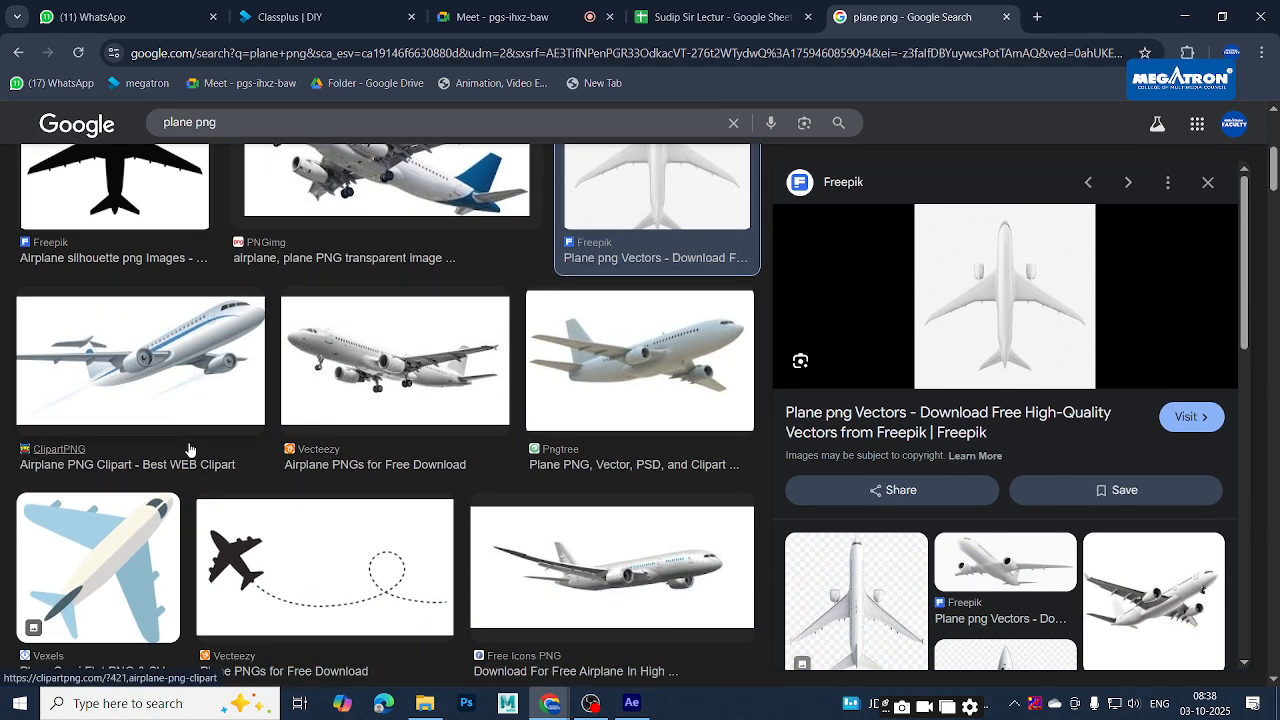
pyautogui.scroll(-1, 190, 450)
pyautogui.click(98, 480)
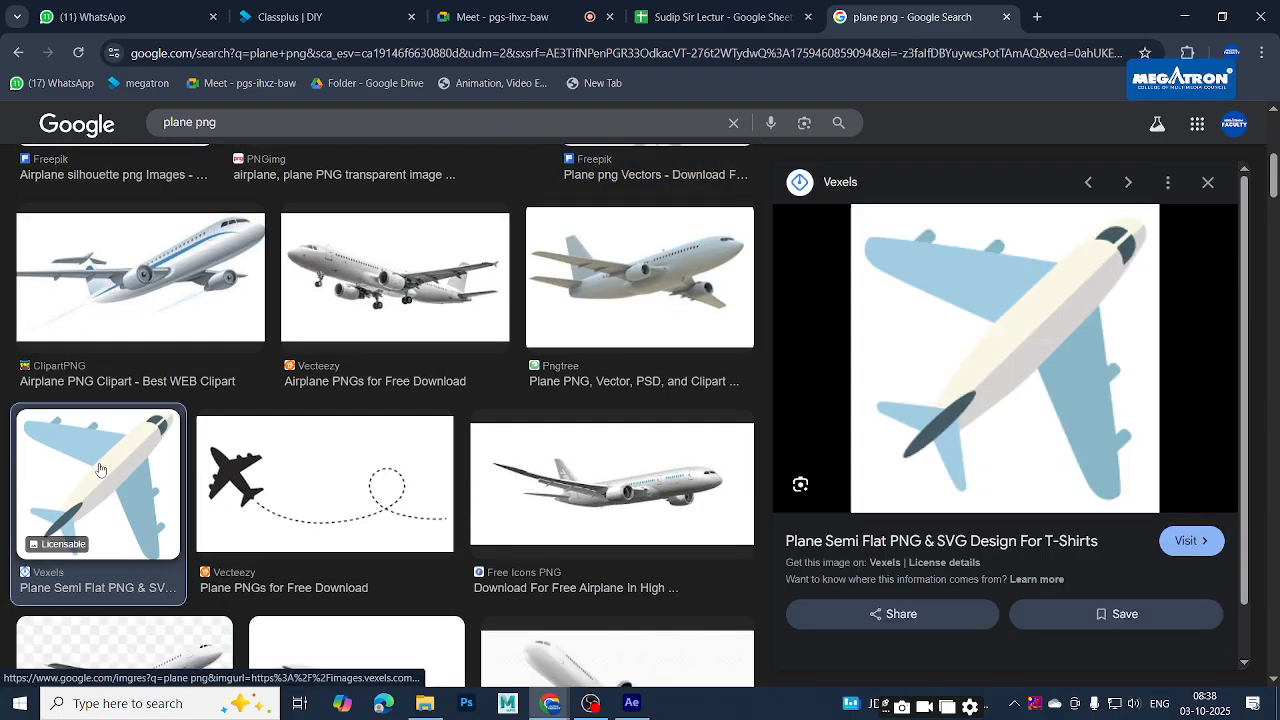
pyautogui.rightClick(1001, 307)
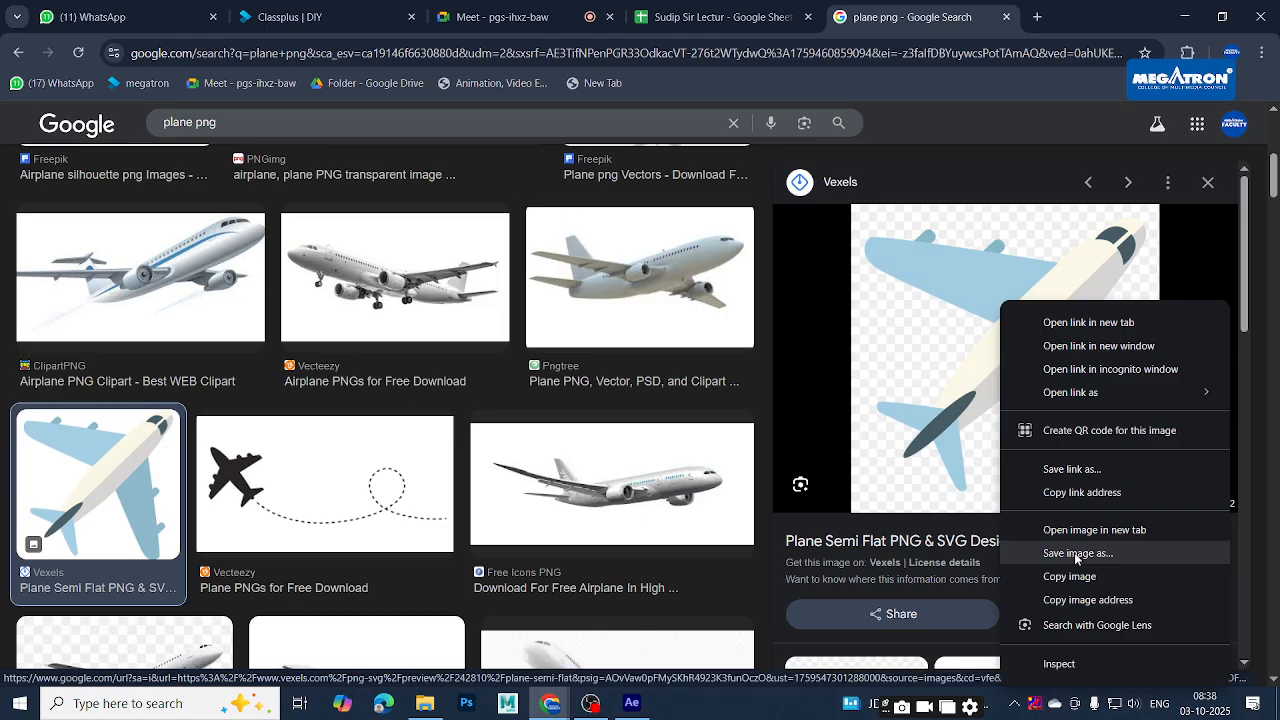
pyautogui.click(1077, 556)
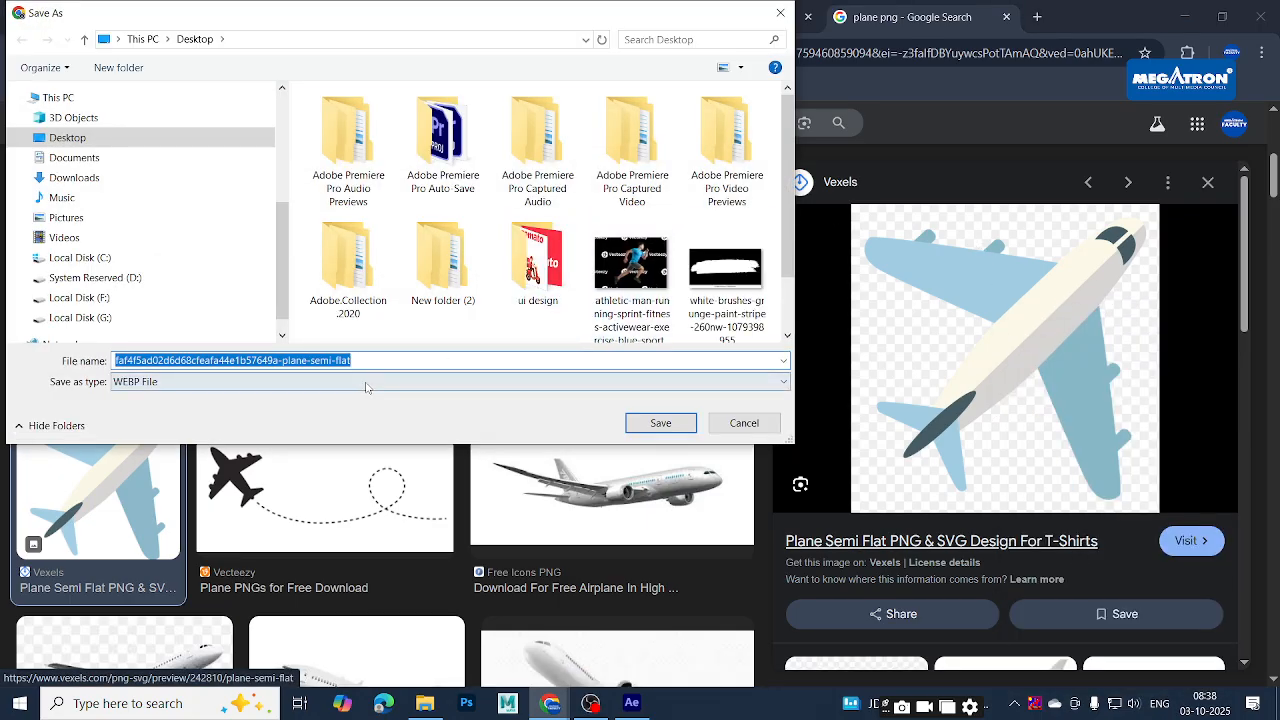
pyautogui.click(728, 428)
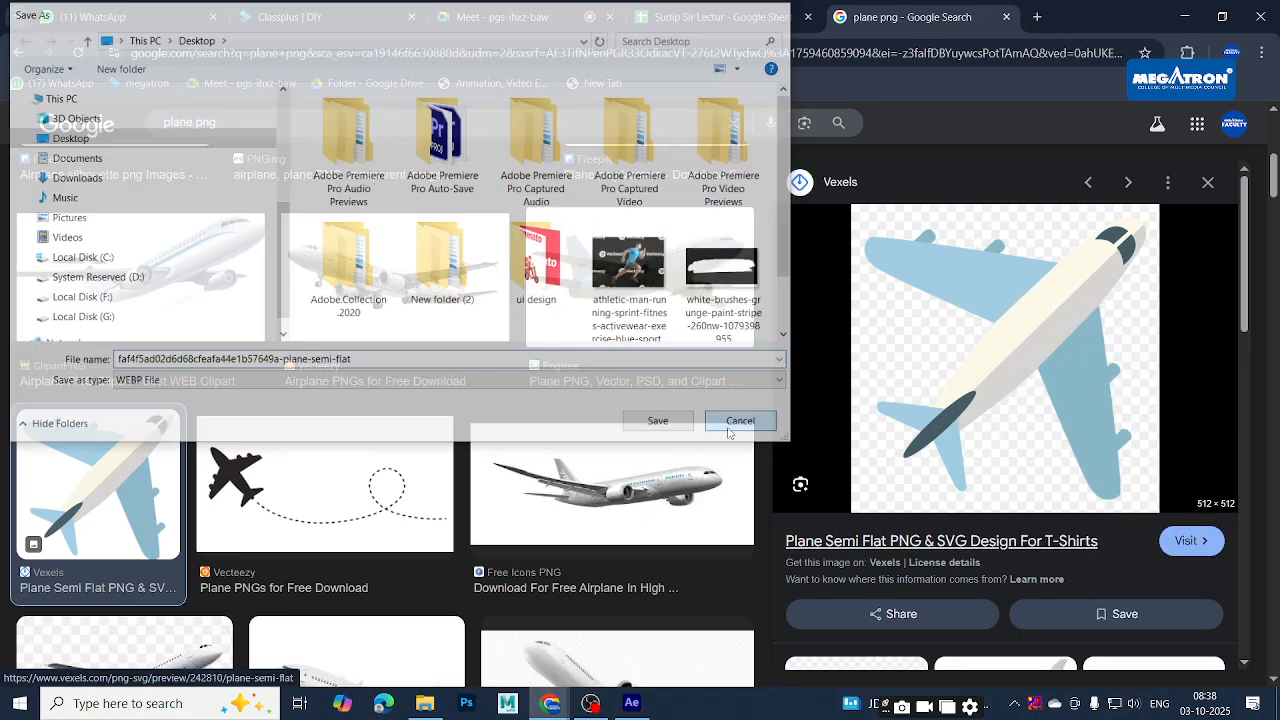
# Browse further plane PNG results and preview the top-view airplane image from vhv
pyautogui.scroll(-6, 650, 430)
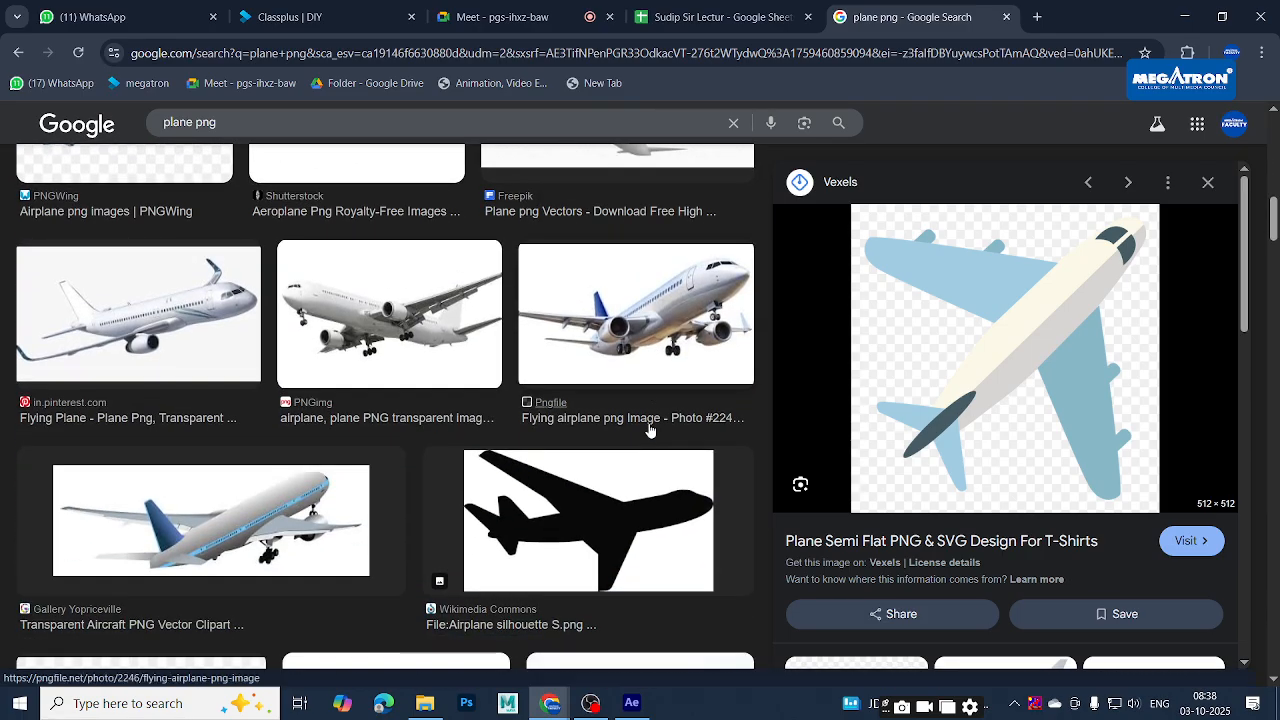
pyautogui.scroll(-1, 650, 430)
pyautogui.scroll(-6, 650, 430)
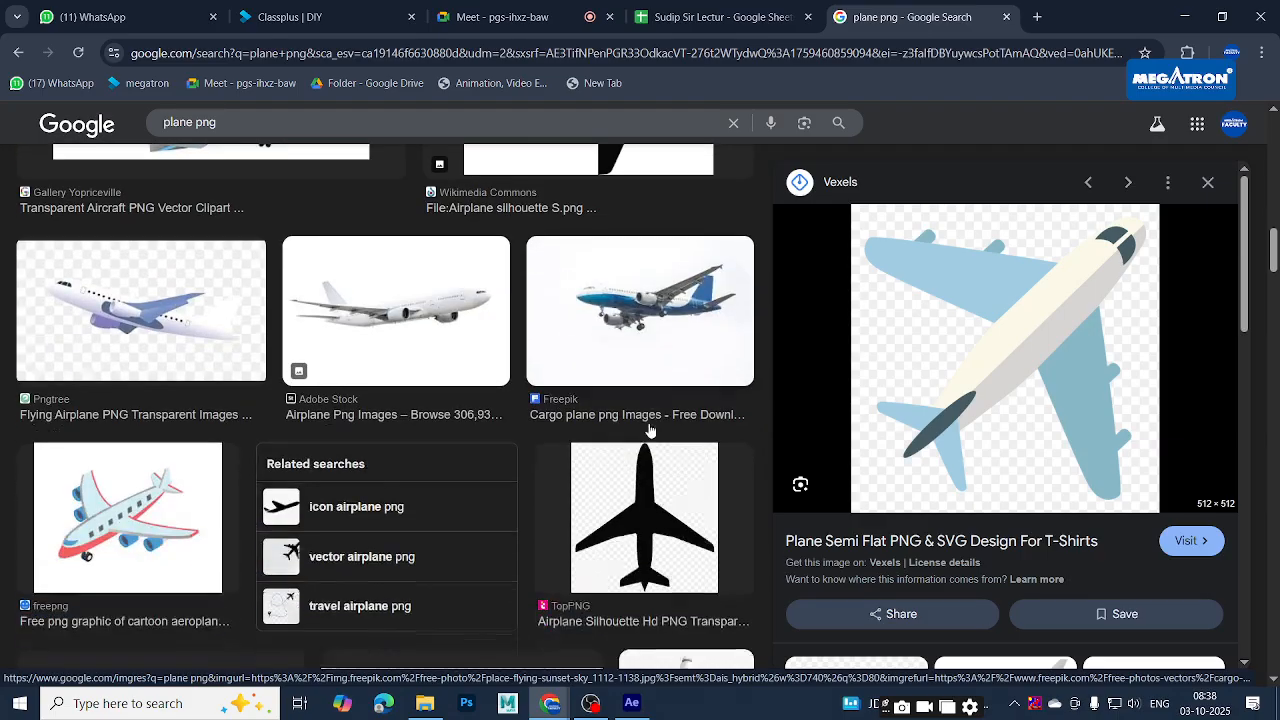
pyautogui.scroll(-1, 520, 370)
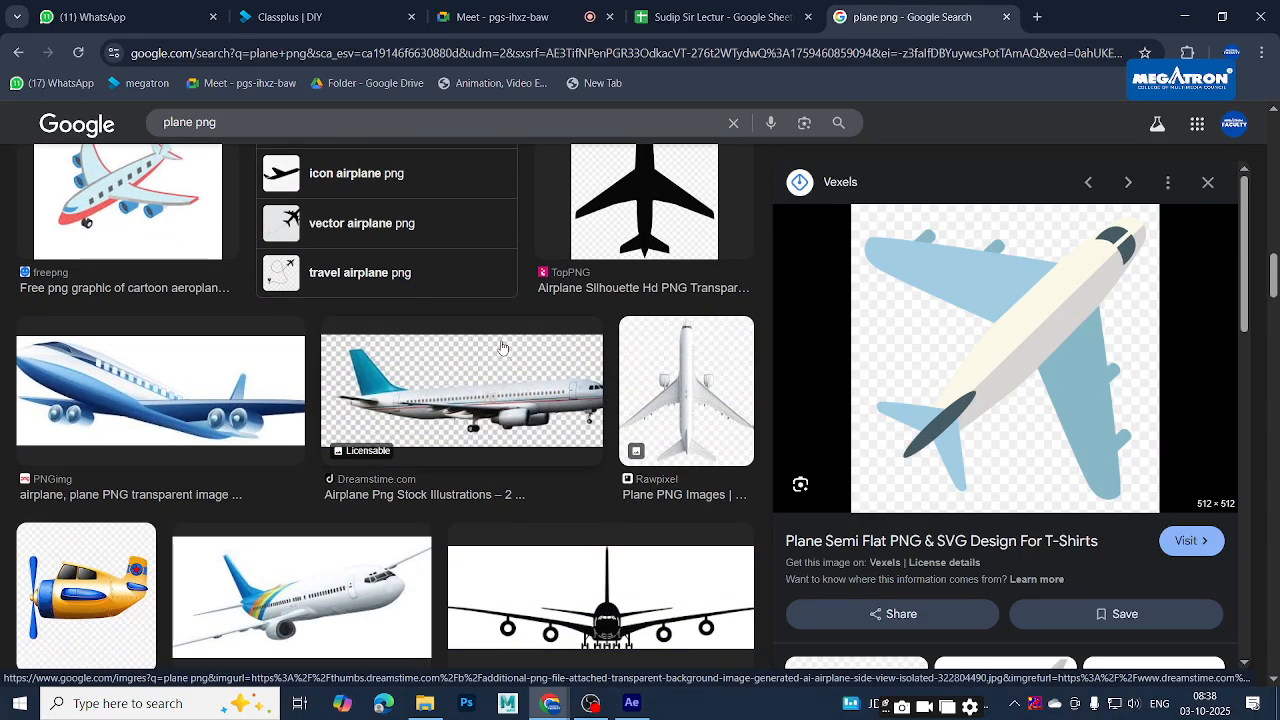
pyautogui.scroll(-2, 503, 347)
pyautogui.scroll(-2, 498, 340)
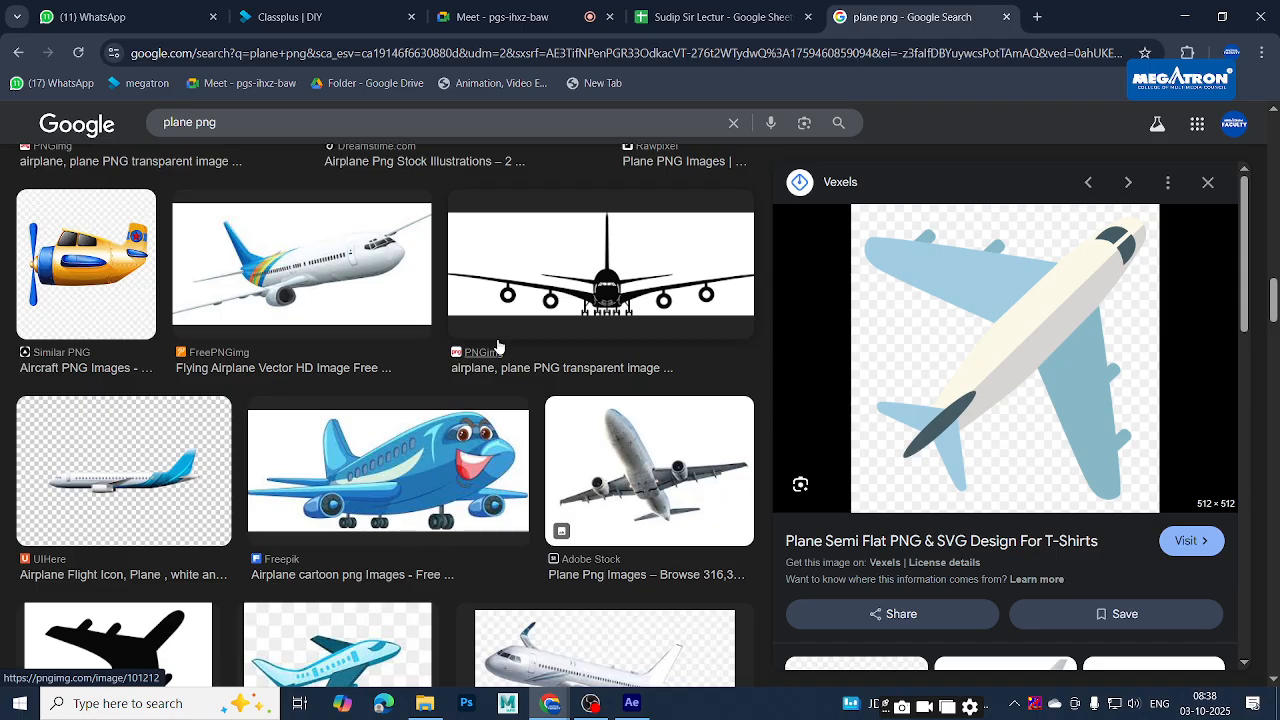
pyautogui.scroll(-2, 490, 375)
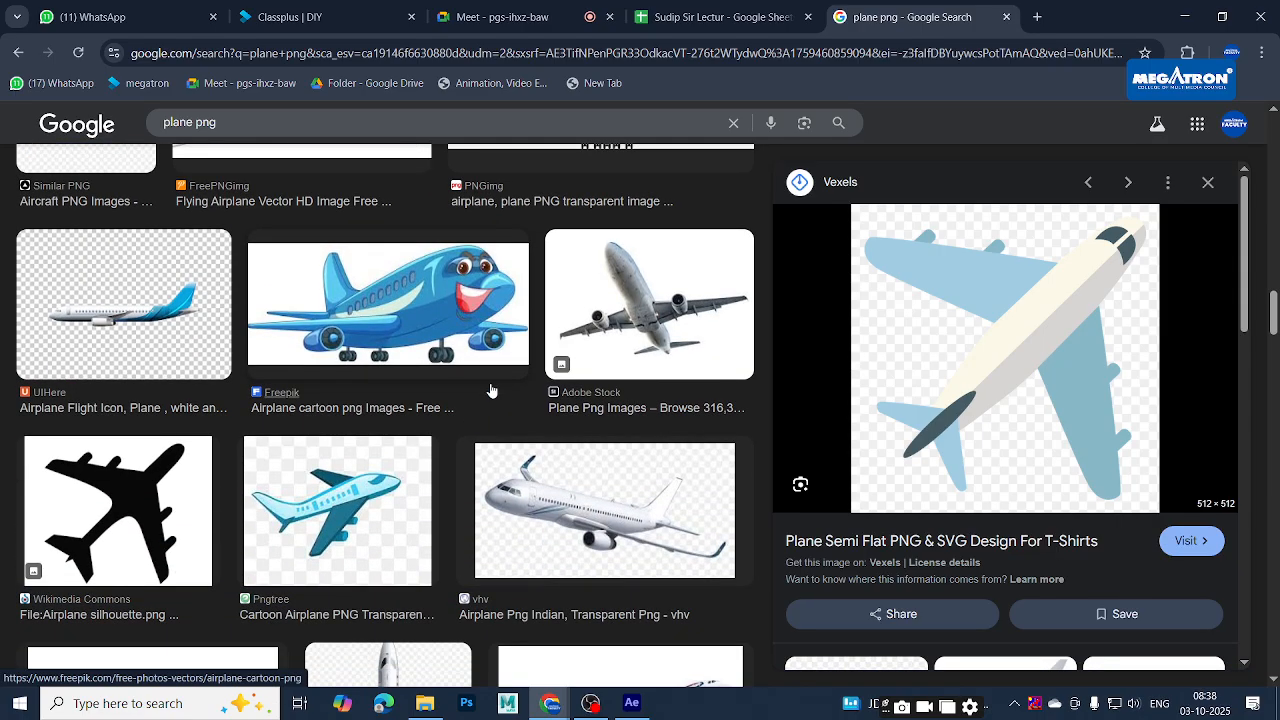
pyautogui.scroll(-2, 491, 378)
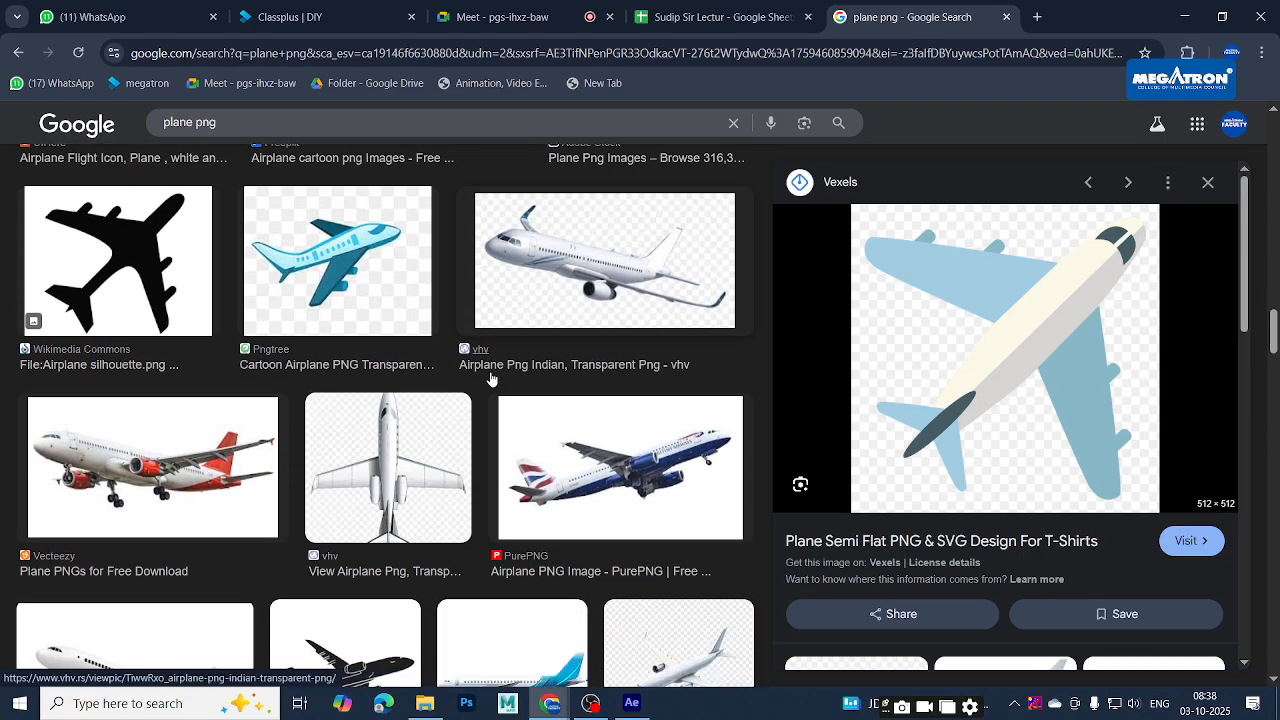
pyautogui.click(391, 463)
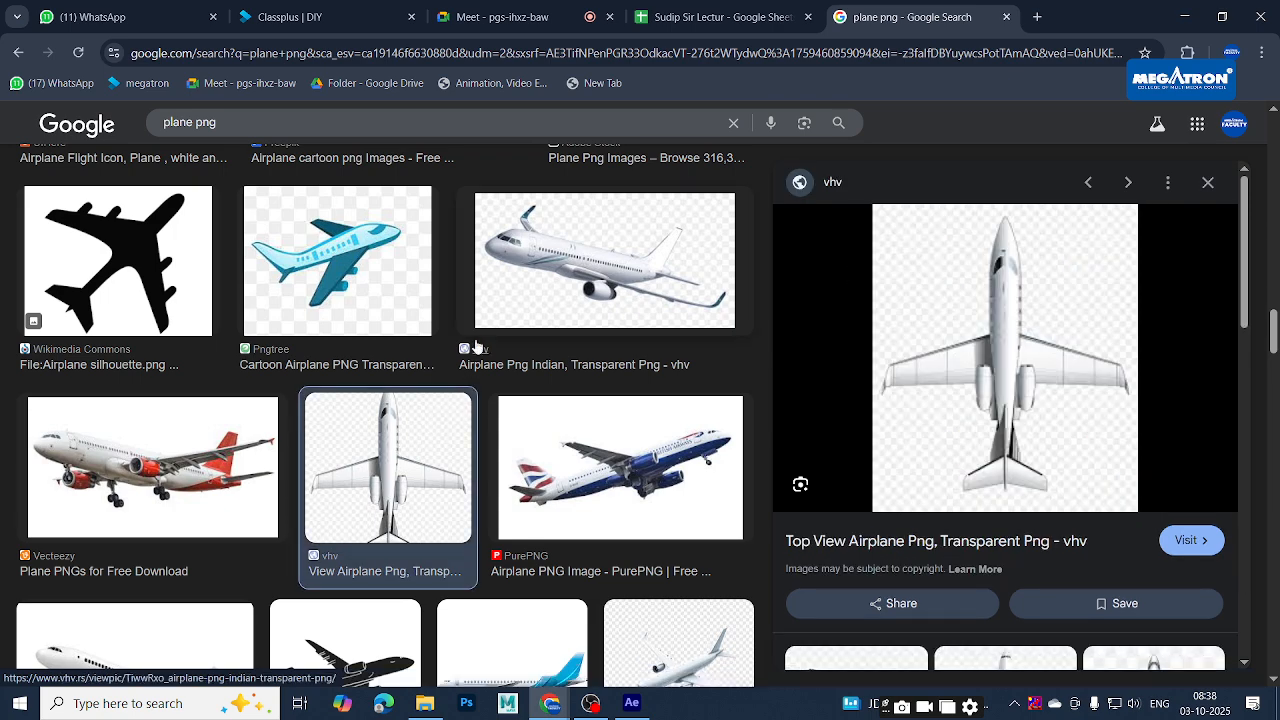
# Look through more plane results and preview the white top-view Rawpixel plane among the related images
pyautogui.scroll(-2, 620, 335)
pyautogui.scroll(-1, 620, 335)
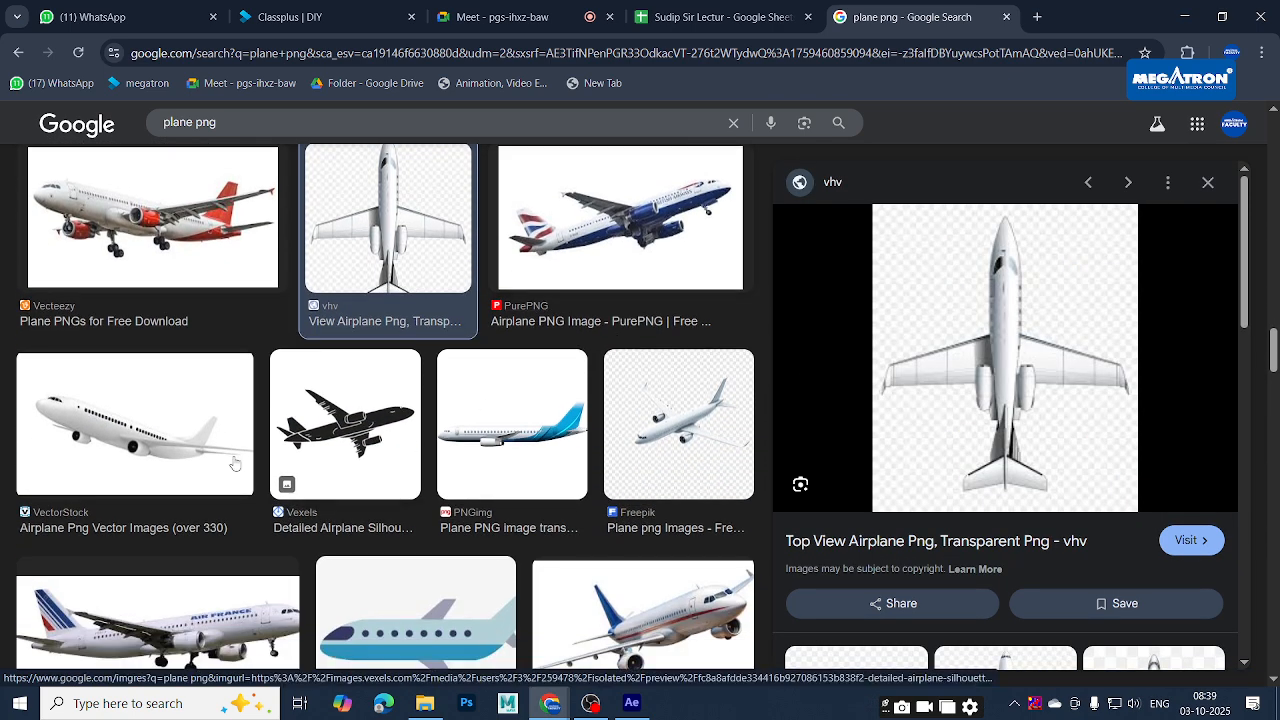
pyautogui.scroll(-1, 206, 457)
pyautogui.scroll(-5, 420, 385)
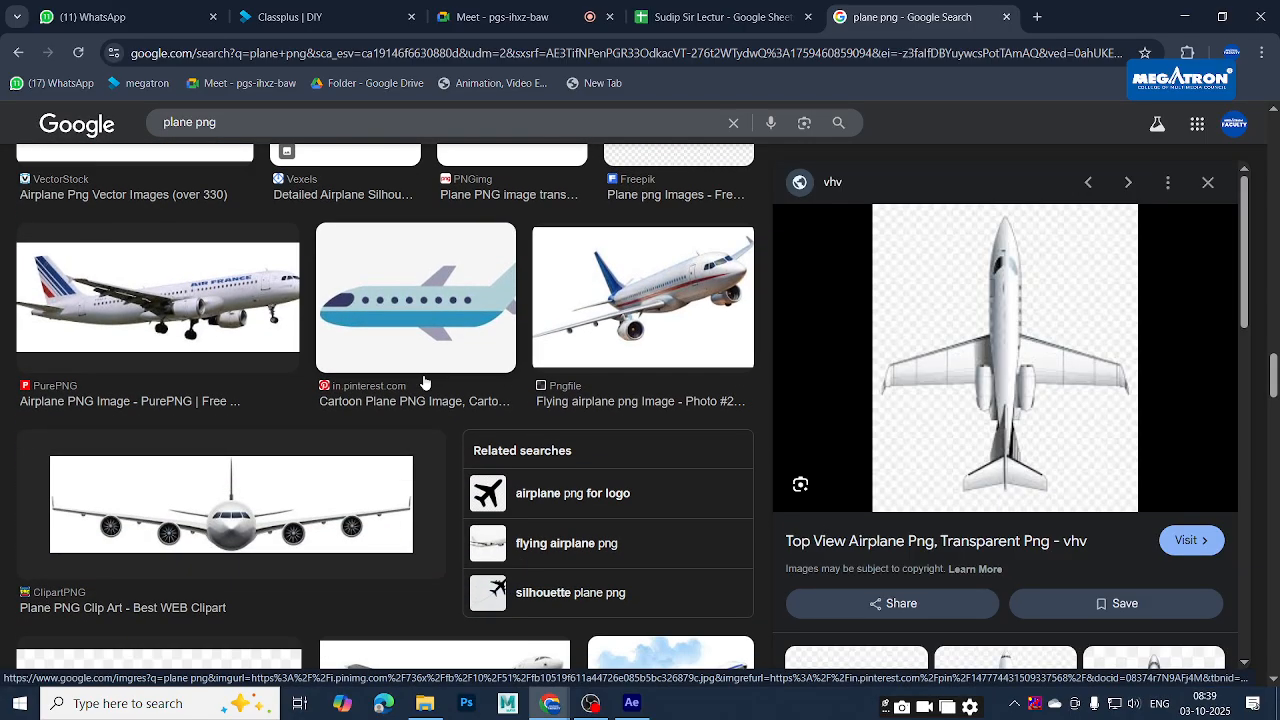
pyautogui.scroll(-3, 426, 390)
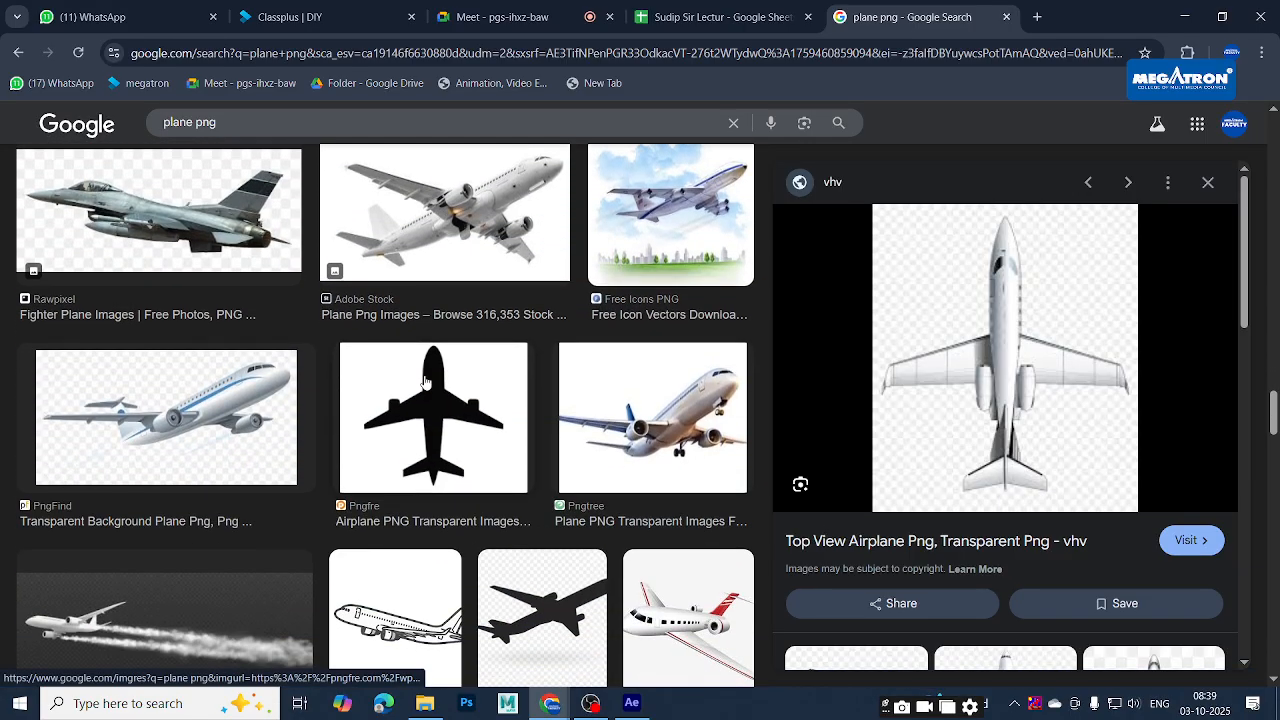
pyautogui.scroll(-3, 434, 446)
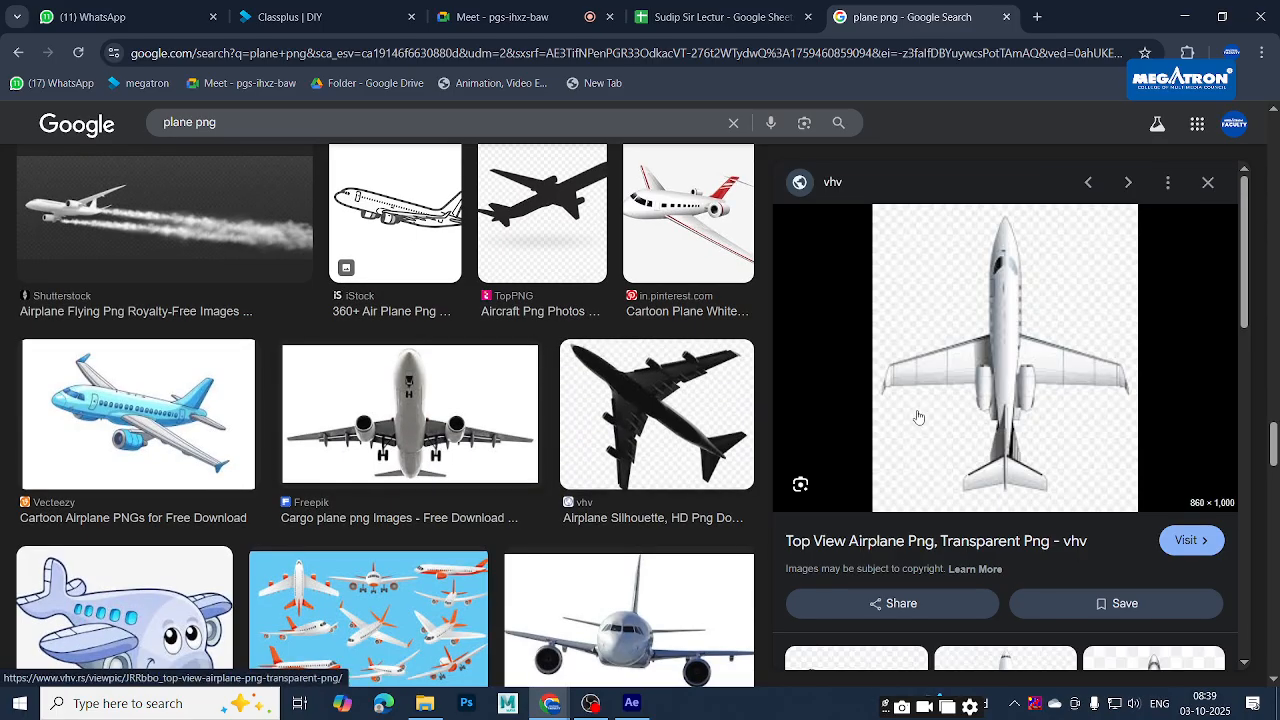
pyautogui.scroll(-3, 914, 417)
pyautogui.click(1003, 377)
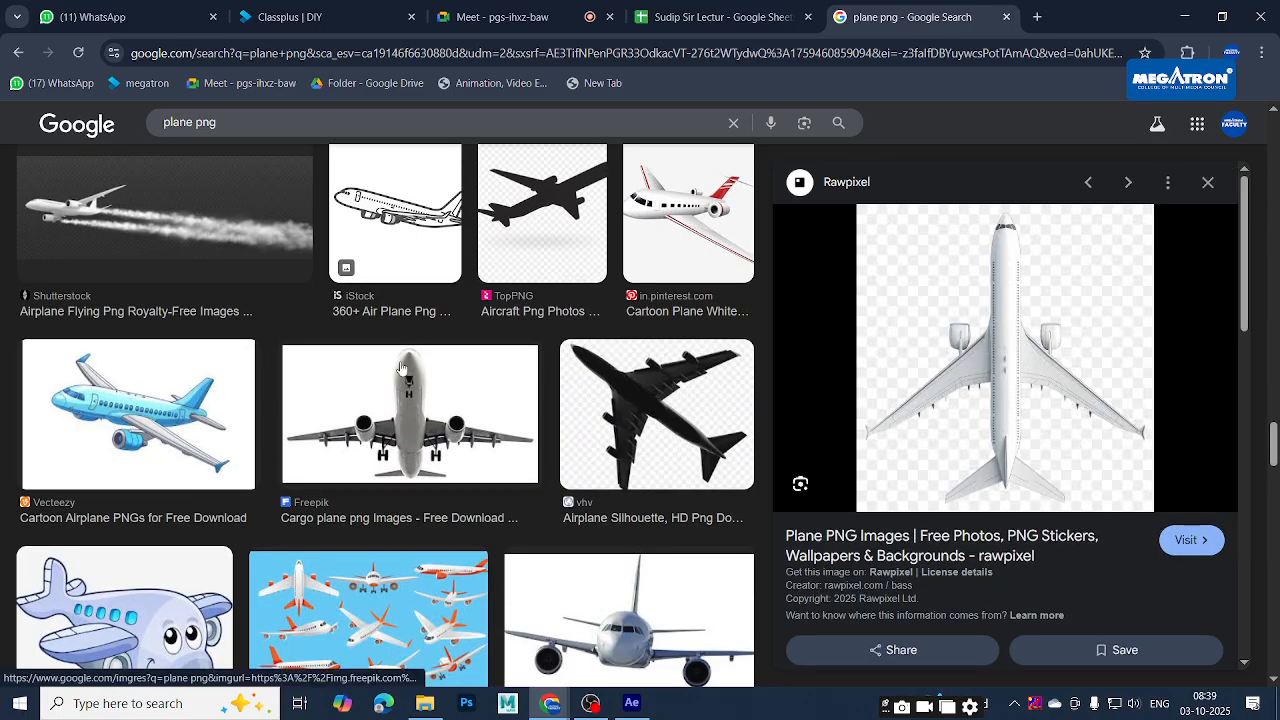
# Filter the plane image results to transparent backgrounds and preview the blue-and-cream semi-flat Vexels plane
pyautogui.scroll(3, 363, 378)
pyautogui.scroll(-5, 363, 378)
pyautogui.scroll(10, 363, 378)
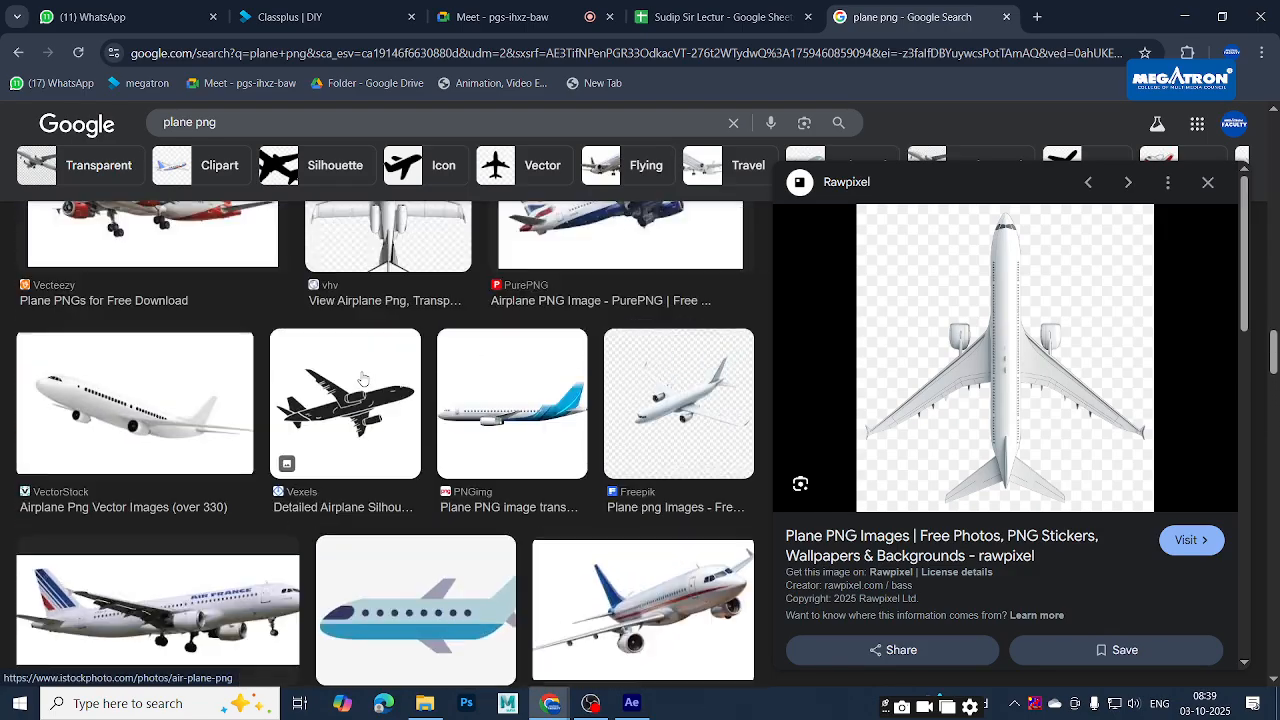
pyautogui.scroll(10, 363, 378)
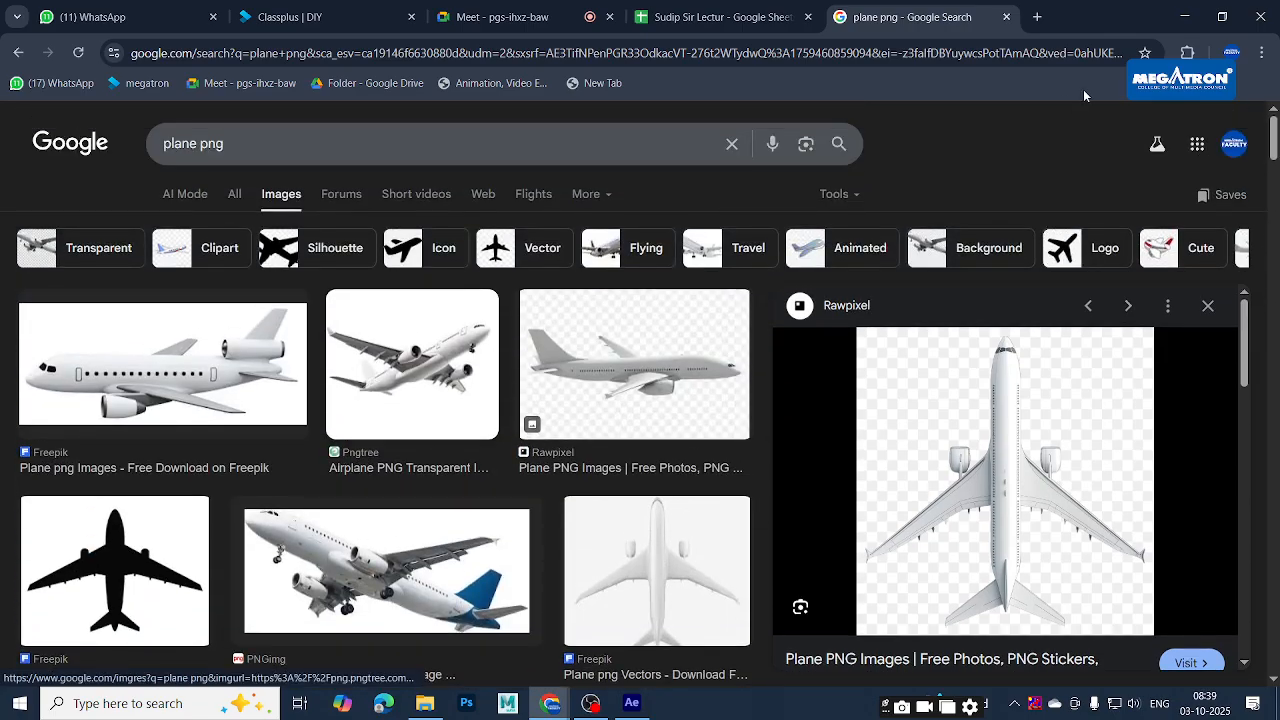
pyautogui.click(838, 193)
pyautogui.moveTo(860, 268)
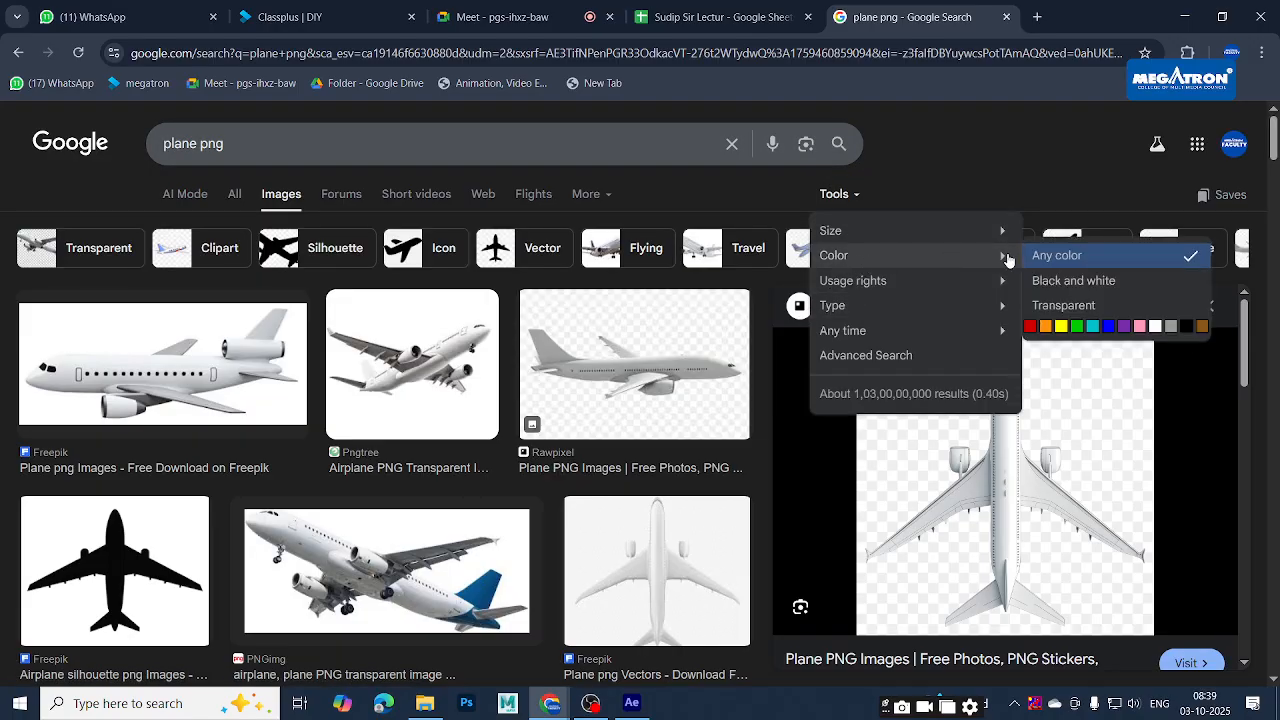
pyautogui.click(1078, 305)
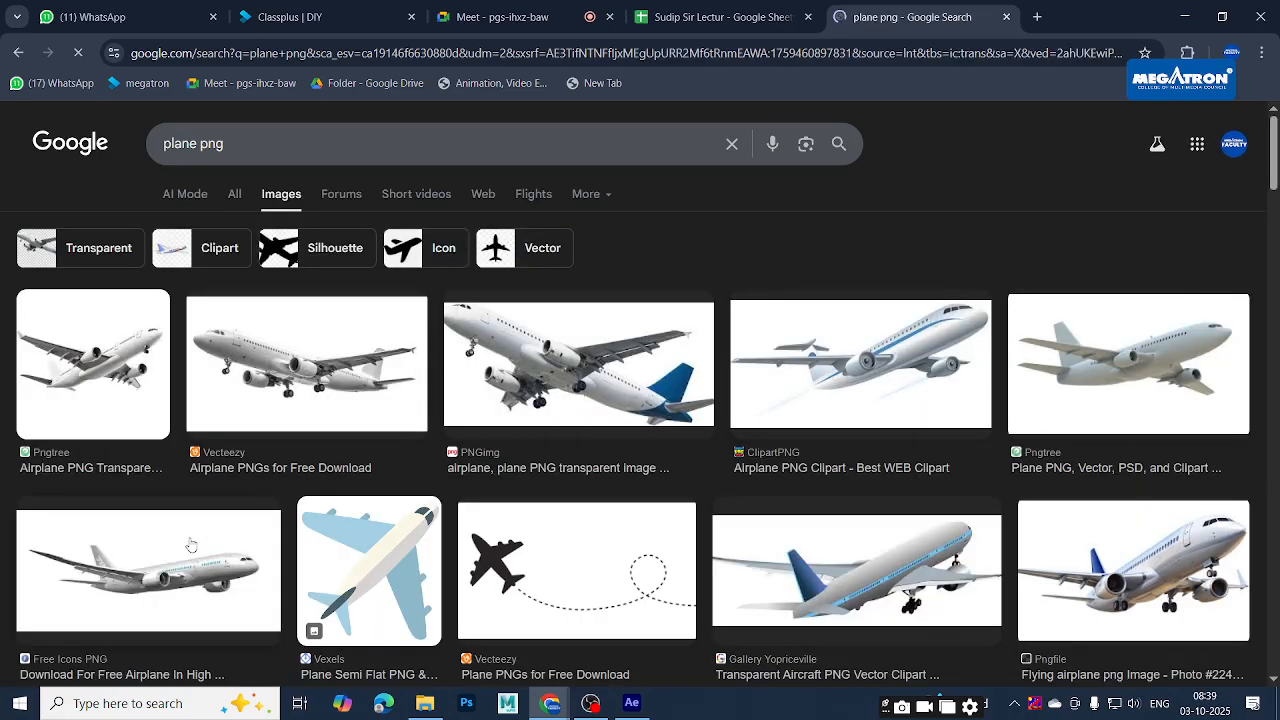
pyautogui.click(362, 567)
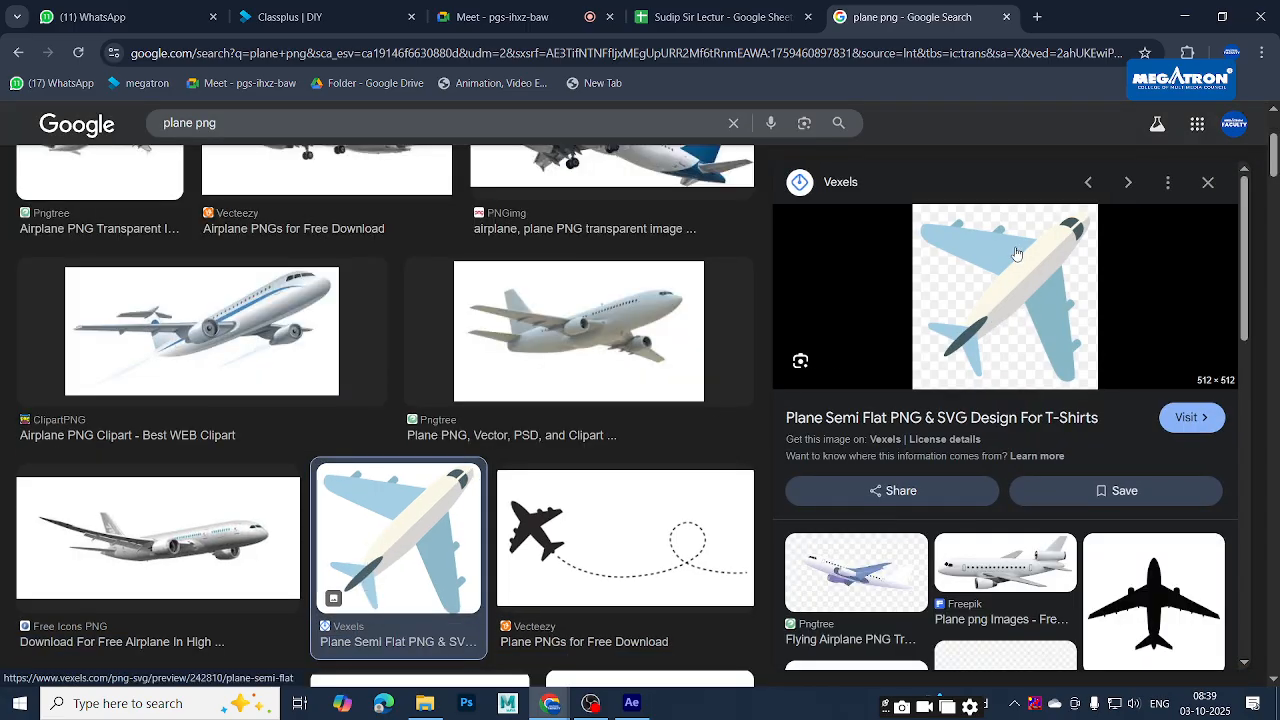
pyautogui.rightClick(1016, 254)
pyautogui.click(1090, 495)
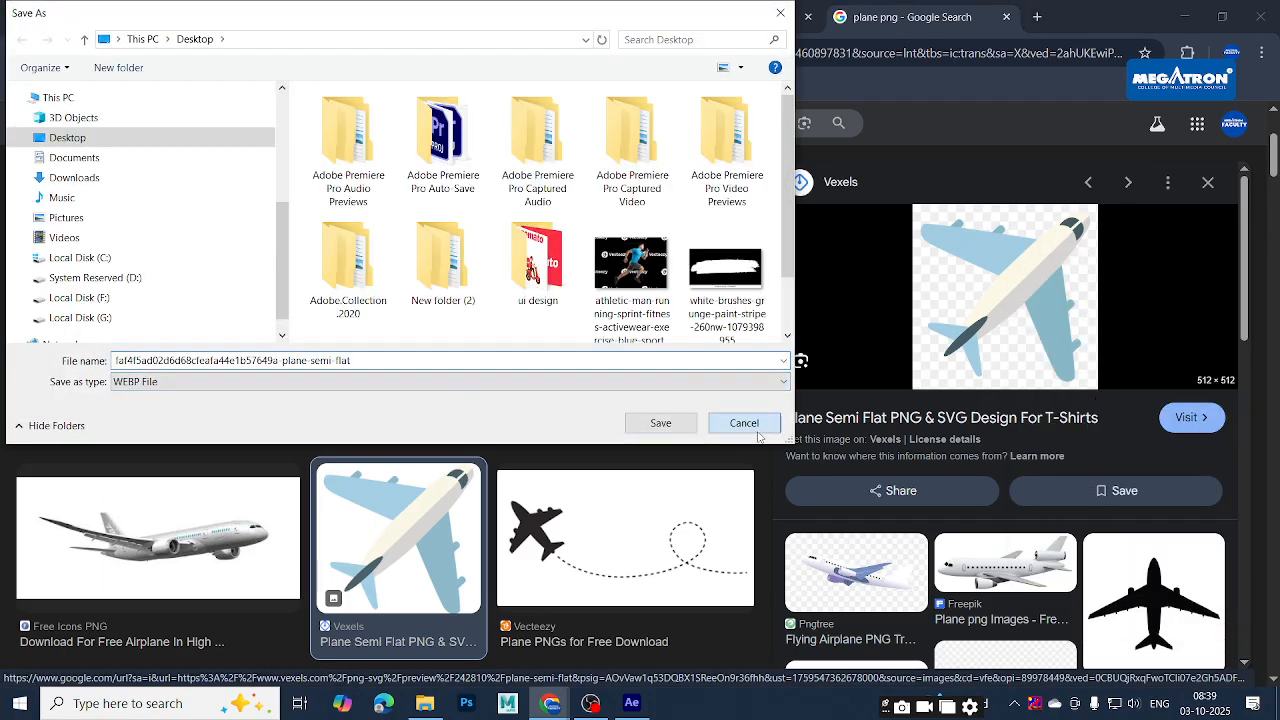
pyautogui.click(757, 430)
pyautogui.scroll(-4, 600, 340)
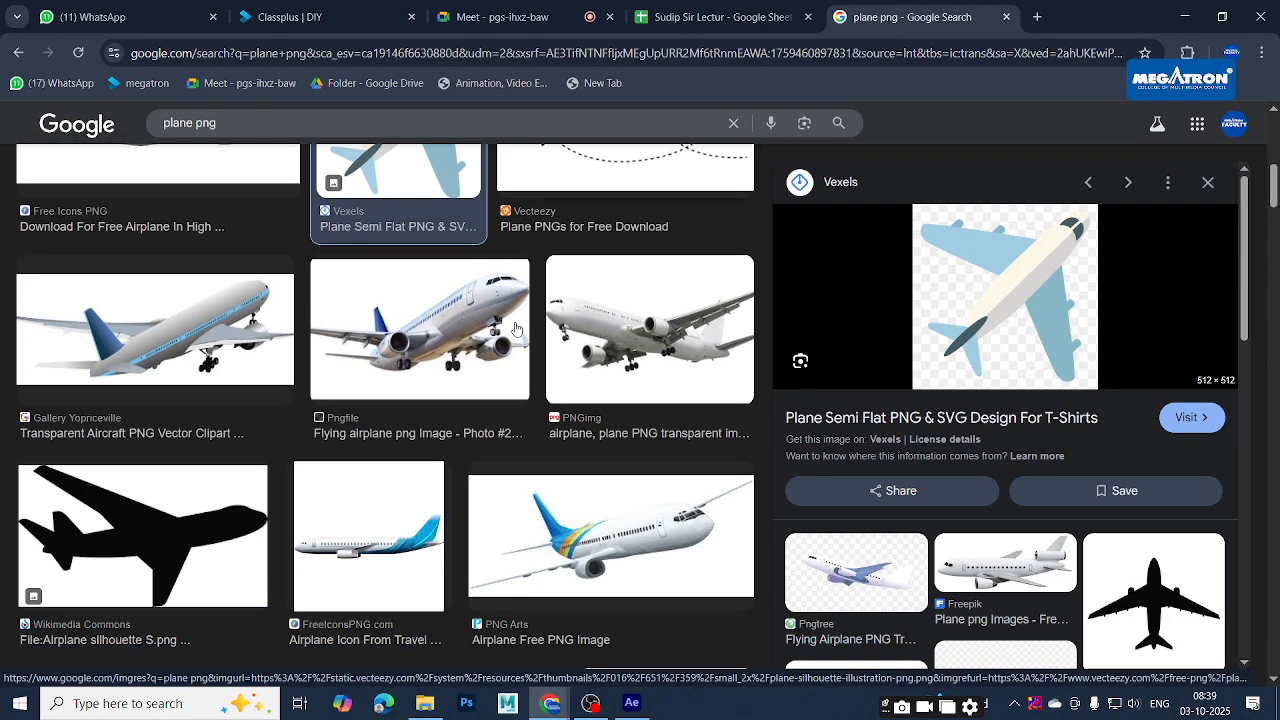
pyautogui.scroll(-6, 516, 330)
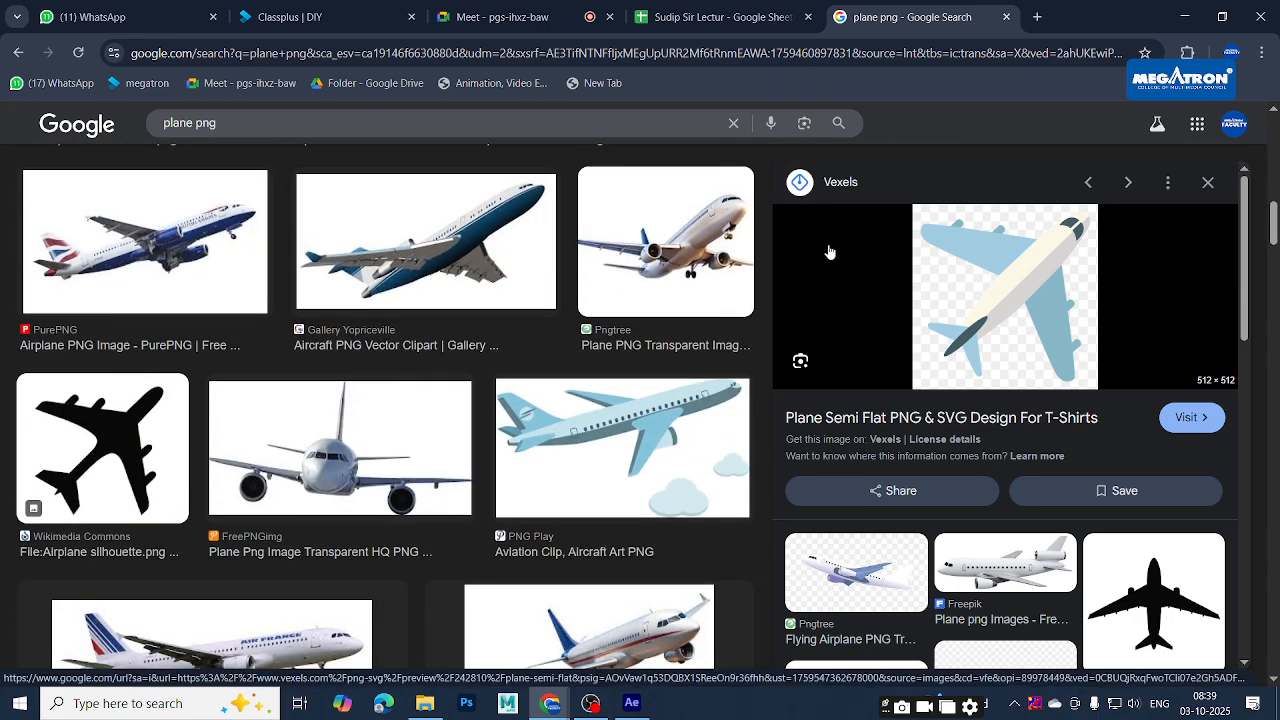
# Save the previewed Vexels plane as a WEBP file in the Downloads folder, keeping the suggested file name
pyautogui.rightClick(982, 256)
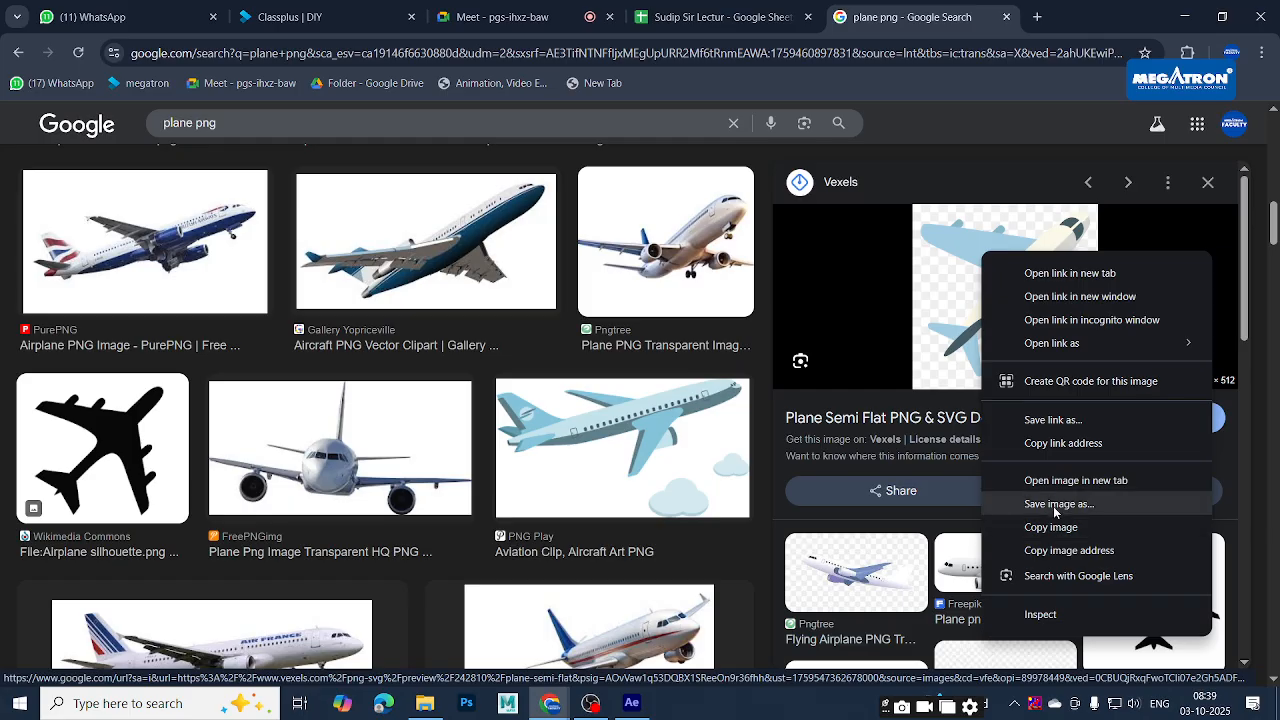
pyautogui.click(1054, 503)
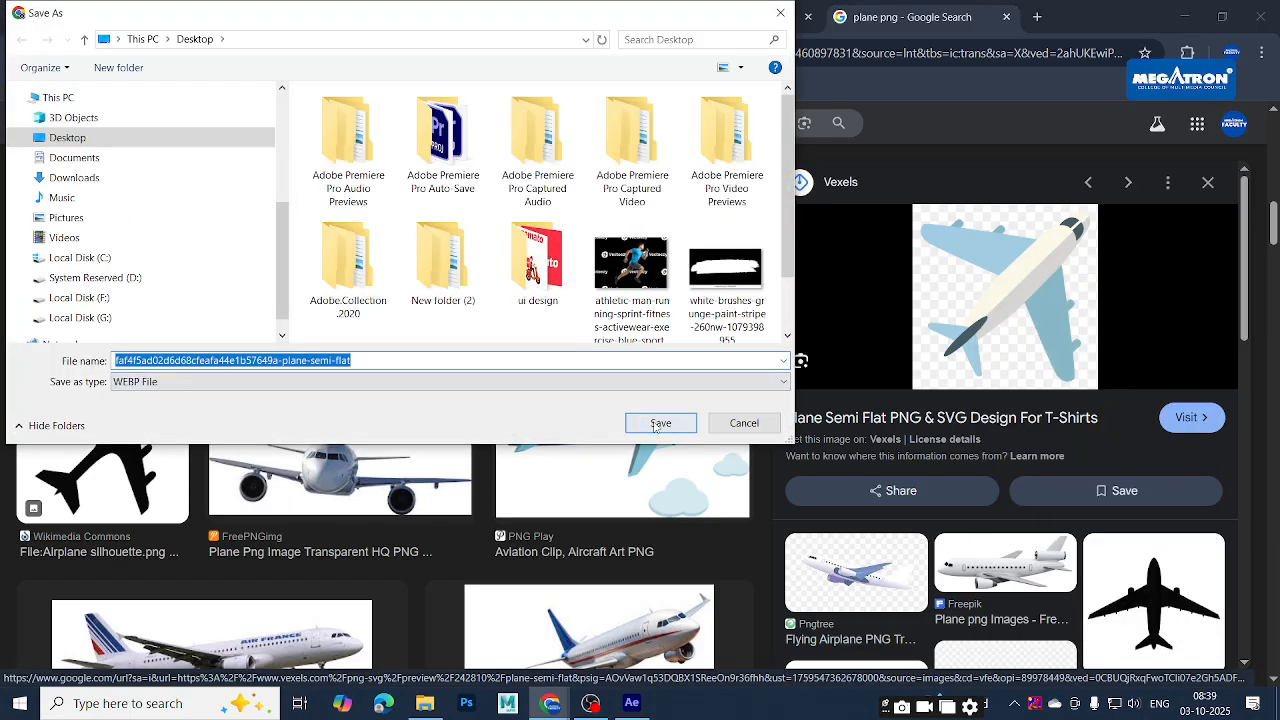
pyautogui.scroll(3, 96, 185)
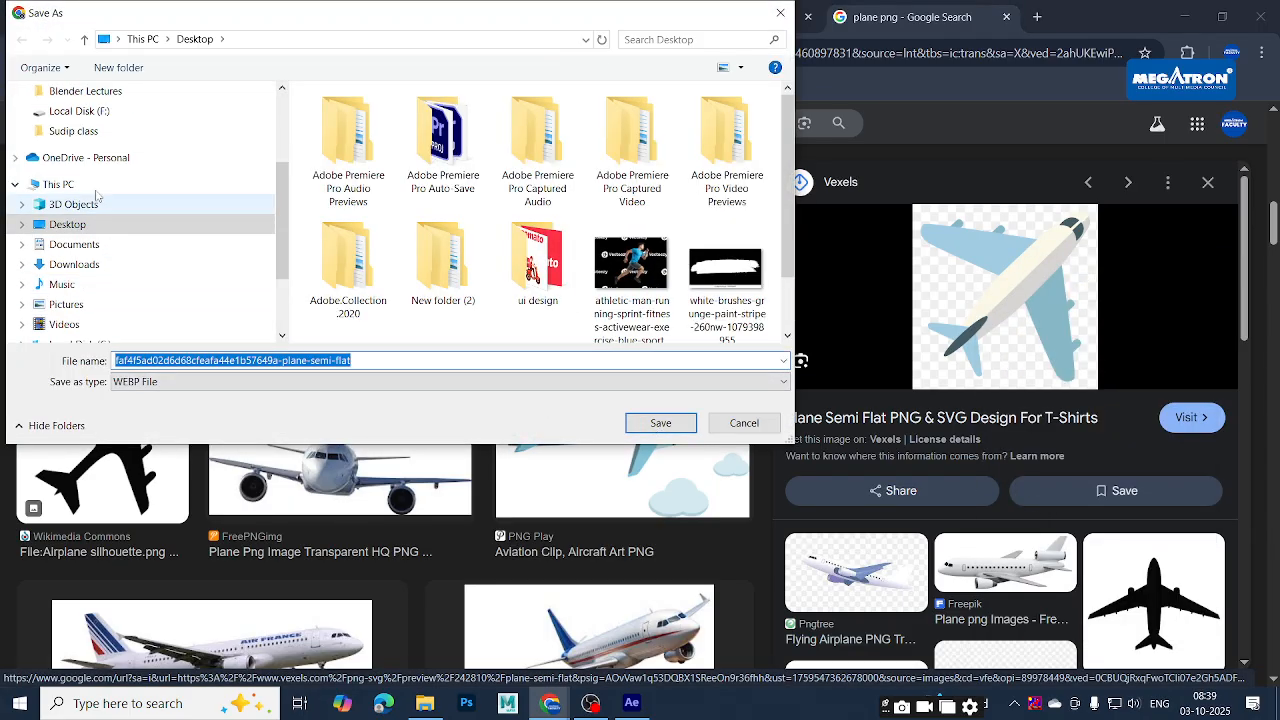
pyautogui.scroll(1, 96, 185)
pyautogui.click(74, 164)
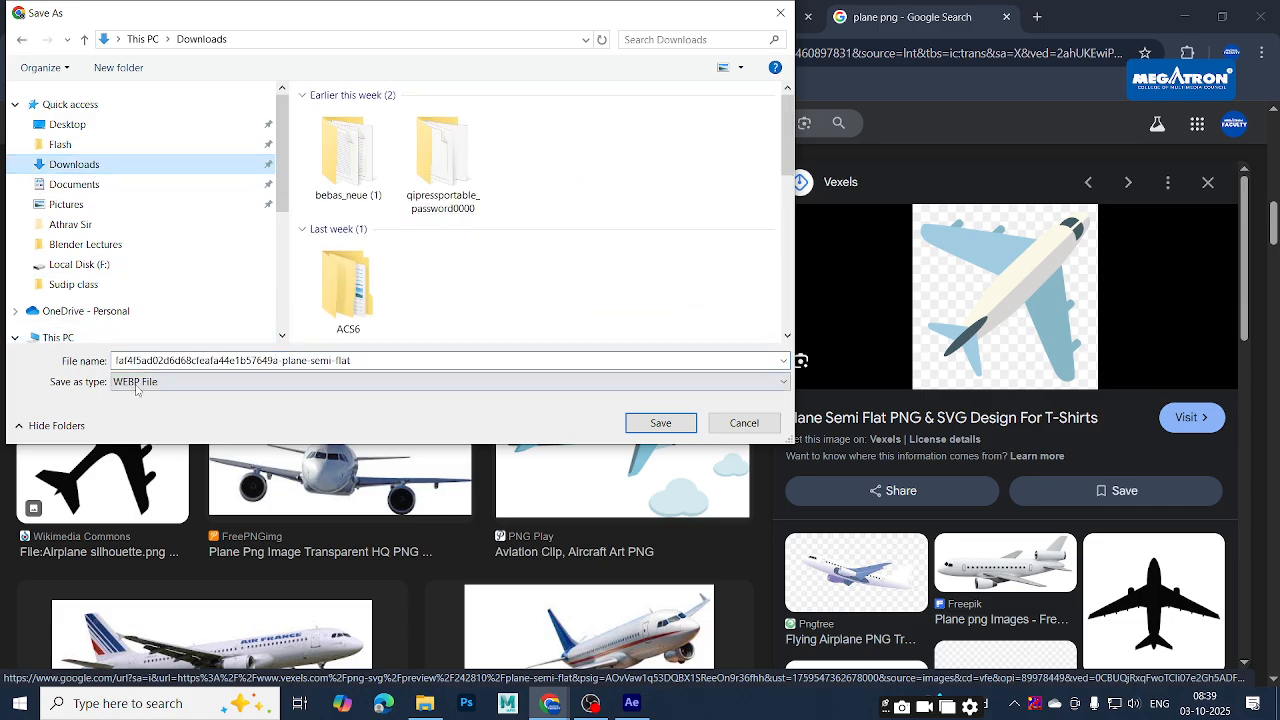
pyautogui.click(643, 424)
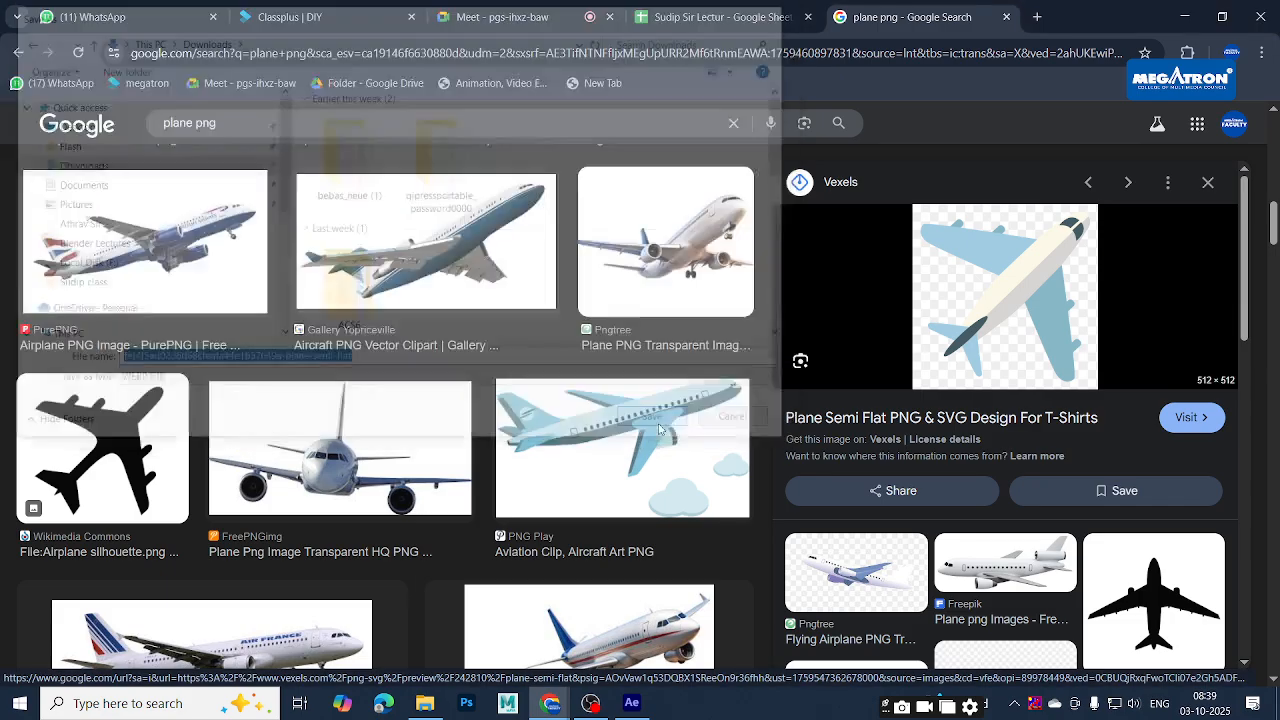
# Switch to After Effects and add the downloaded plane-semi-flat WEBP image to Comp 1 as a centred layer
pyautogui.moveTo(977, 90); pyautogui.dragTo(619, 268)
pyautogui.hotkey('alt', 'Tab')
pyautogui.hotkey('alt', 'Tab')
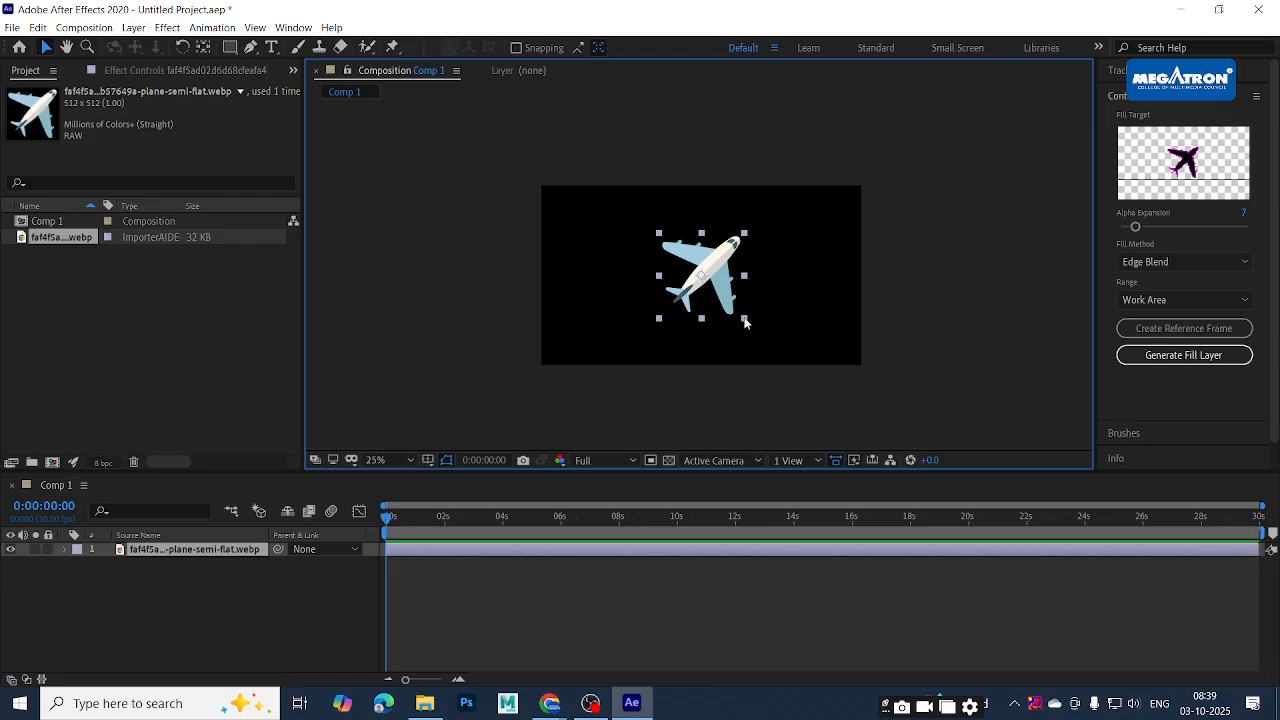
# Scale the plane layer down to about two thirds of its size and deselect it
pyautogui.moveTo(746, 322)
pyautogui.mouseDown()
pyautogui.moveTo(762, 336)
pyautogui.moveTo(723, 285)
pyautogui.moveTo(741, 309)
pyautogui.mouseUp()
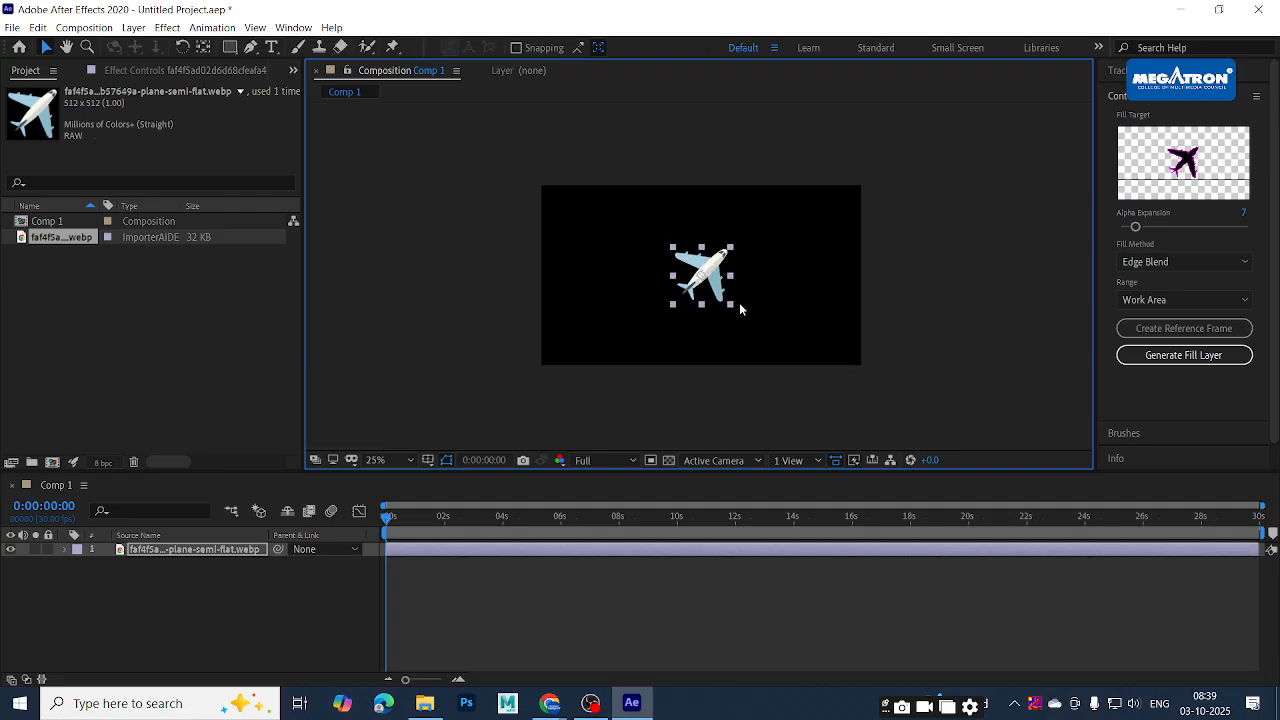
pyautogui.click(773, 233)
pyautogui.press('h')
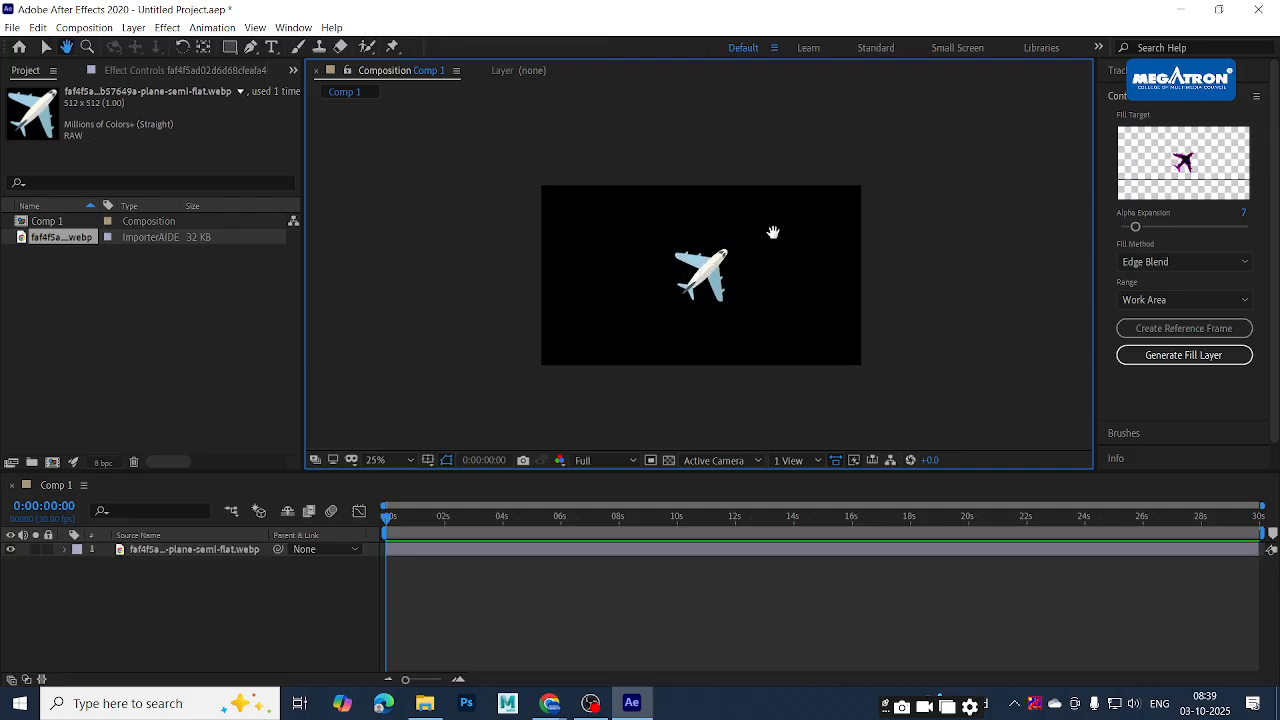
pyautogui.moveTo(773, 233)
pyautogui.mouseDown()
pyautogui.moveTo(752, 262)
pyautogui.moveTo(759, 248)
pyautogui.mouseUp()
pyautogui.click(176, 610)
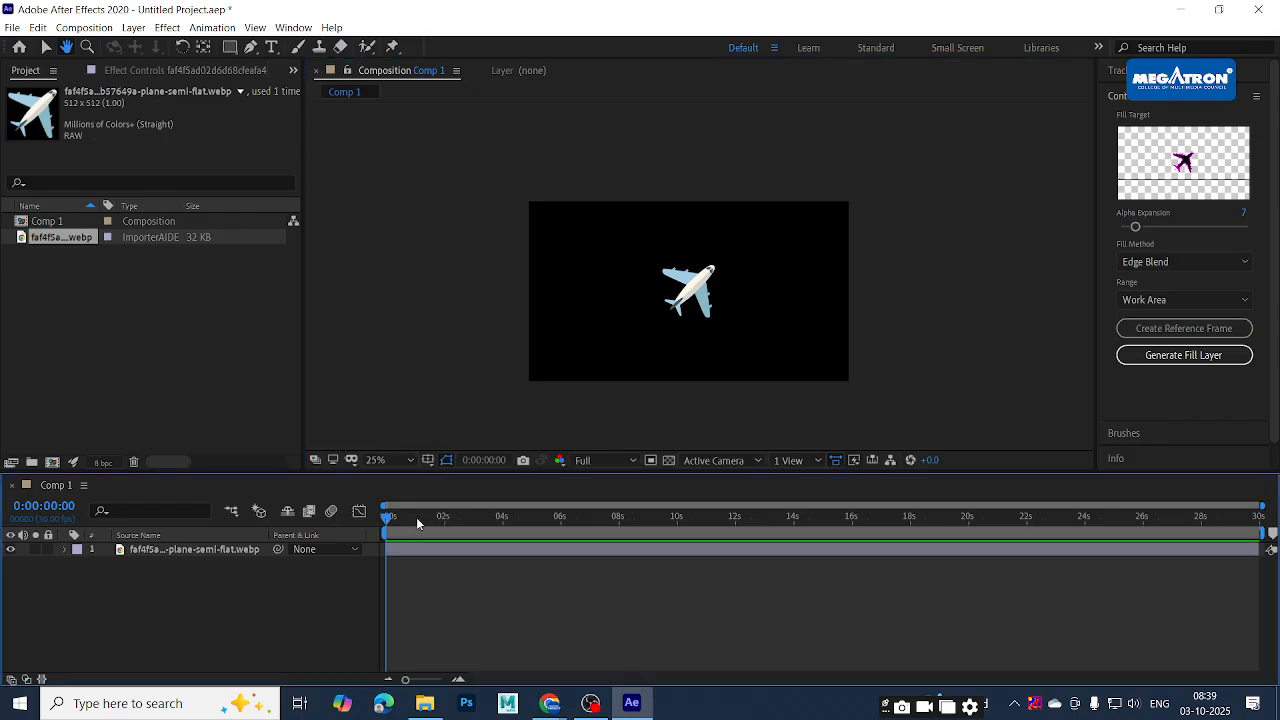
pyautogui.moveTo(356, 515)
pyautogui.mouseDown()
pyautogui.moveTo(442, 515)
pyautogui.moveTo(370, 515)
pyautogui.mouseUp()
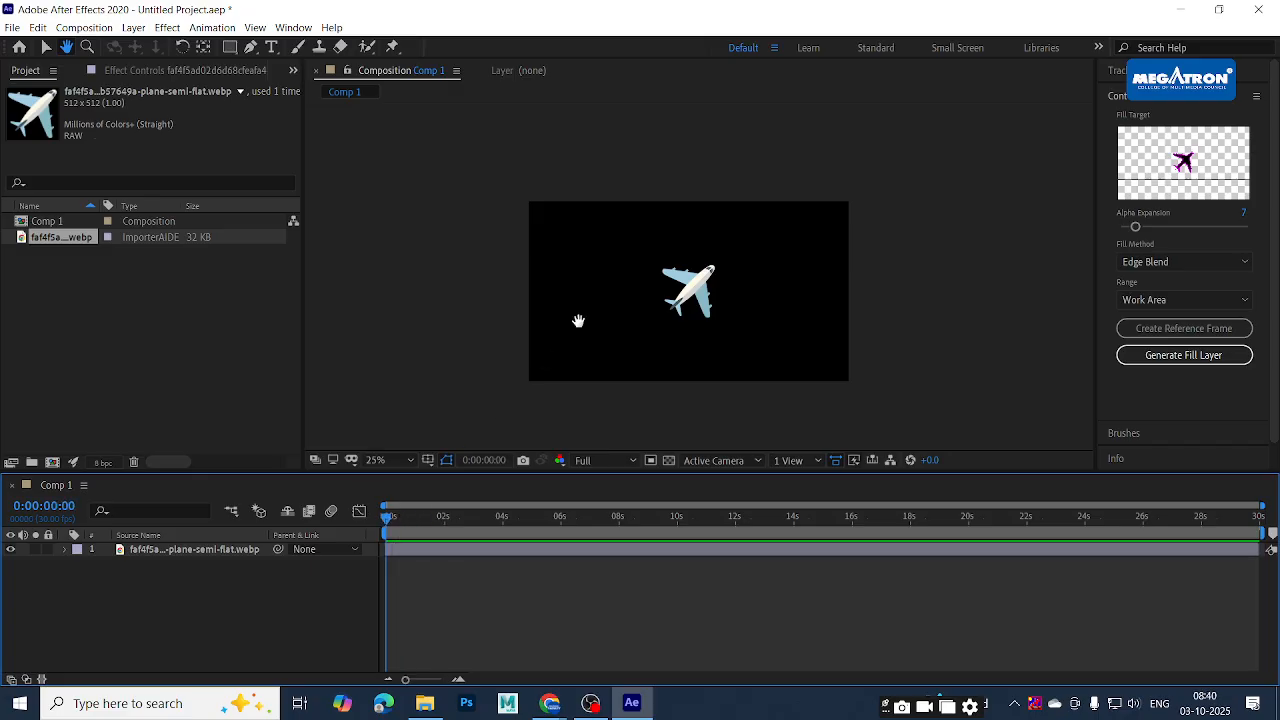
# Move the plane layer slightly up and left of the composition's centre, then deselect it
pyautogui.press('v')
pyautogui.click(689, 298)
pyautogui.moveTo(693, 290); pyautogui.dragTo(548, 202)
pyautogui.moveTo(644, 274); pyautogui.dragTo(676, 268)
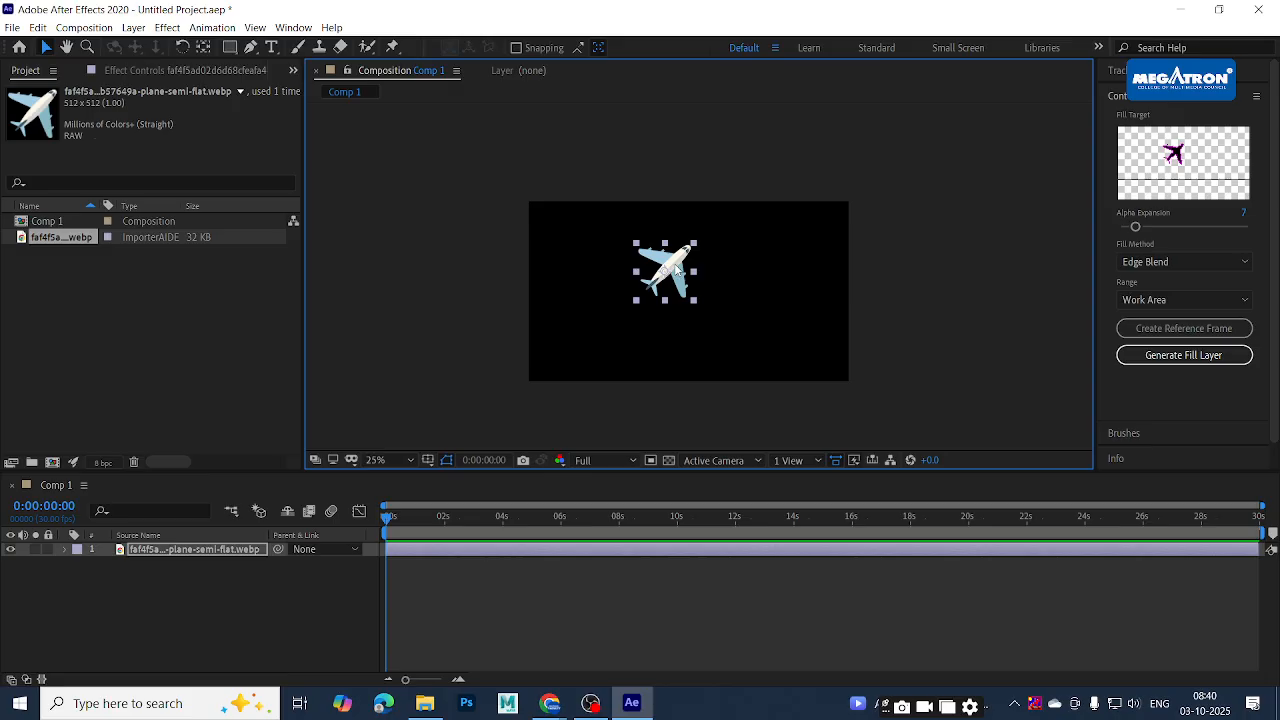
pyautogui.click(868, 234)
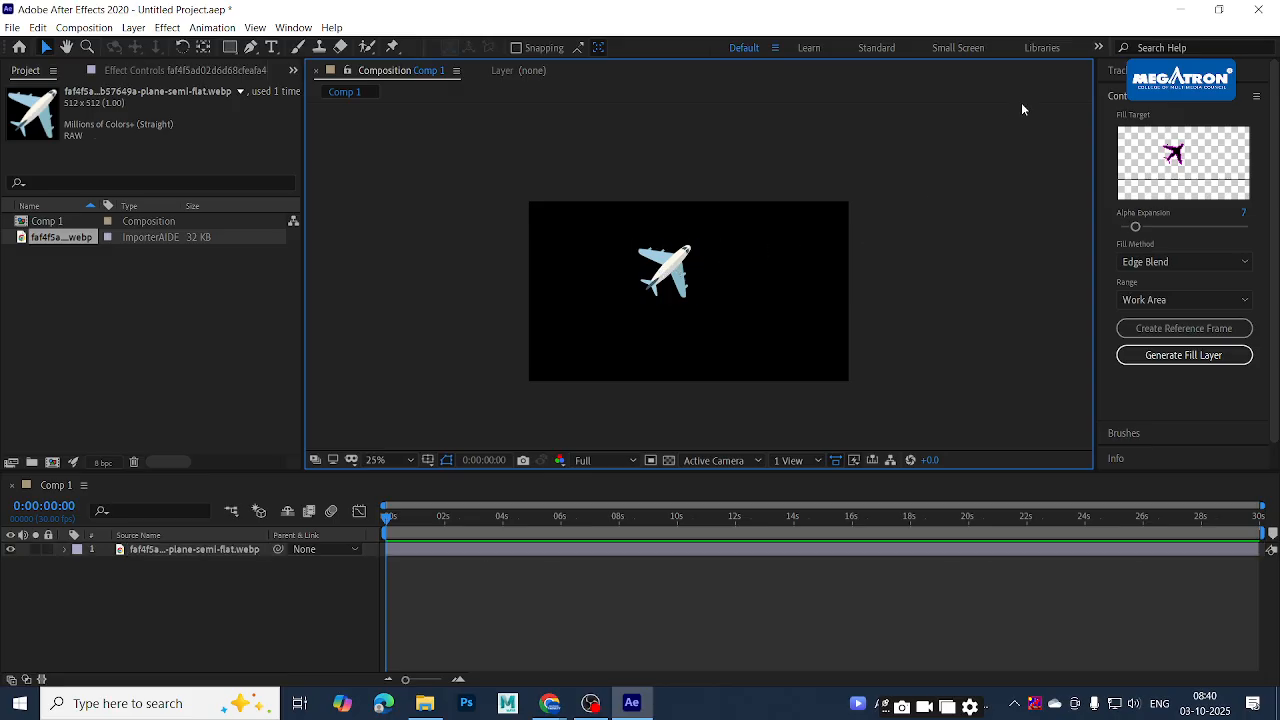
# Expand the Tracker controls in place of the Content-Aware Fill settings
pyautogui.click(1113, 73)
pyautogui.click(867, 262)
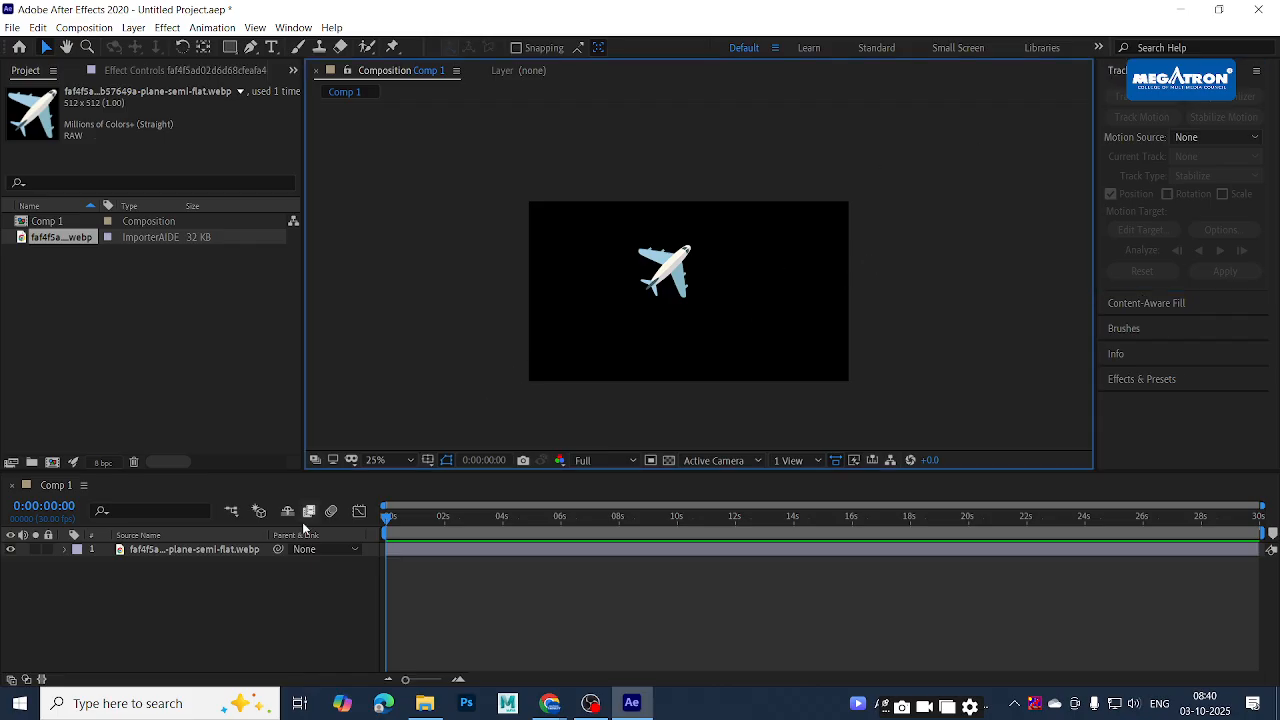
pyautogui.click(232, 586)
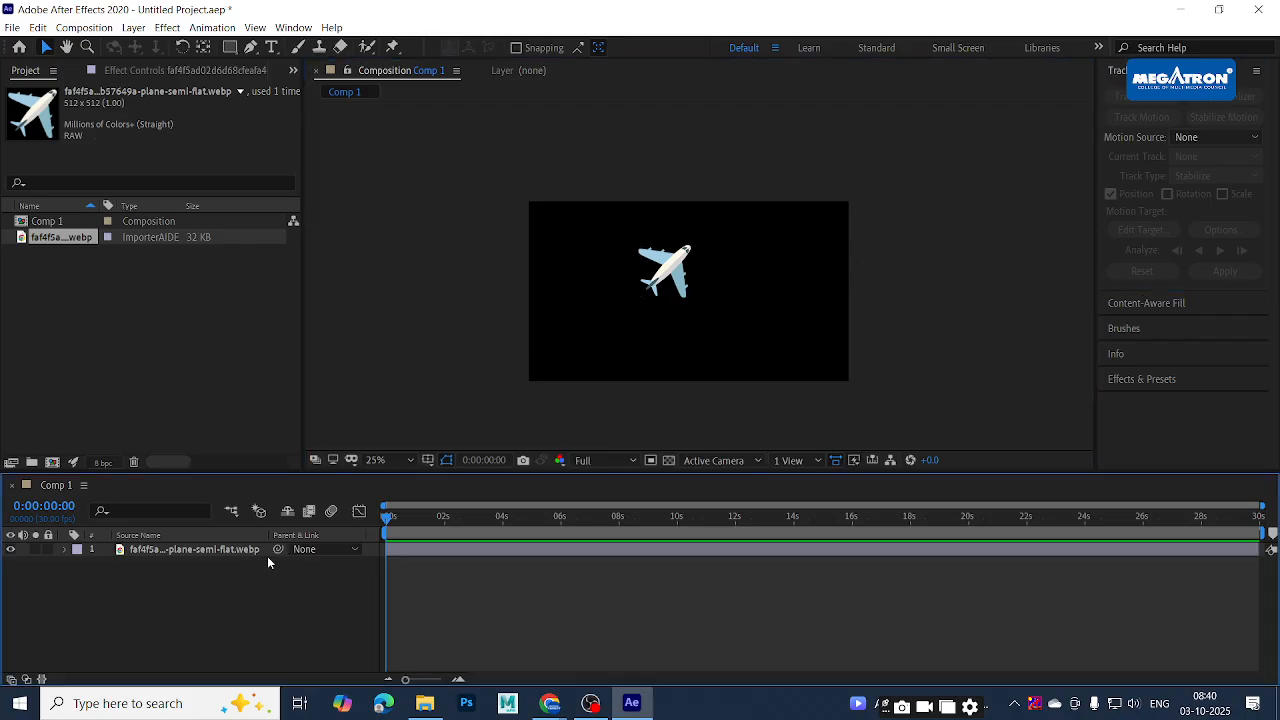
# Switch to Chrome, search Google Images for "bg" and skim the background results
pyautogui.hotkey('alt', 'Tab')
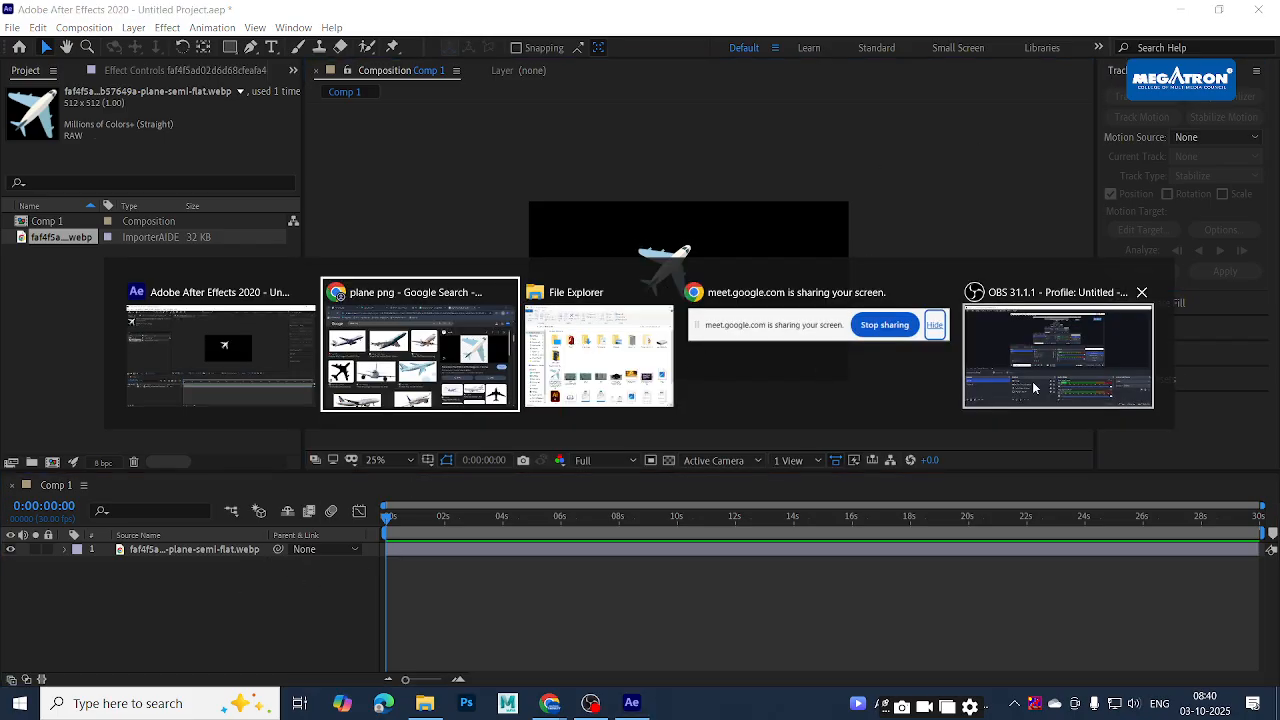
pyautogui.click(455, 368)
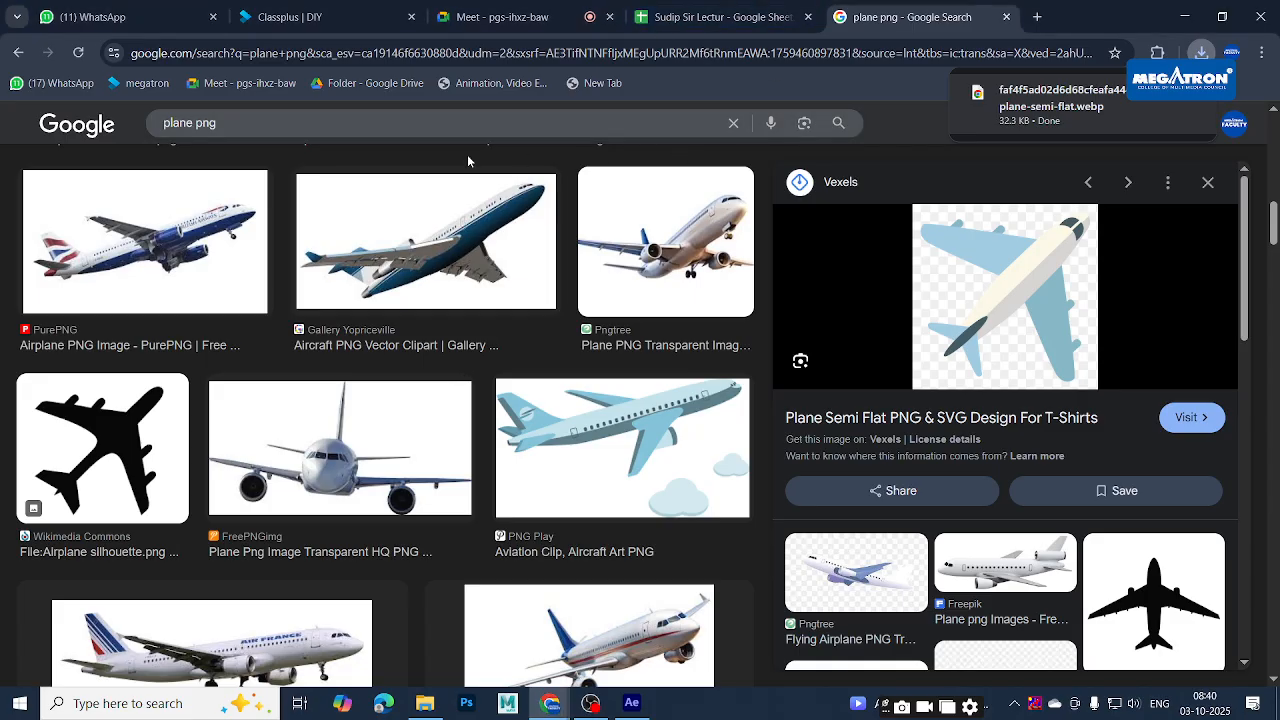
pyautogui.tripleClick(216, 126)
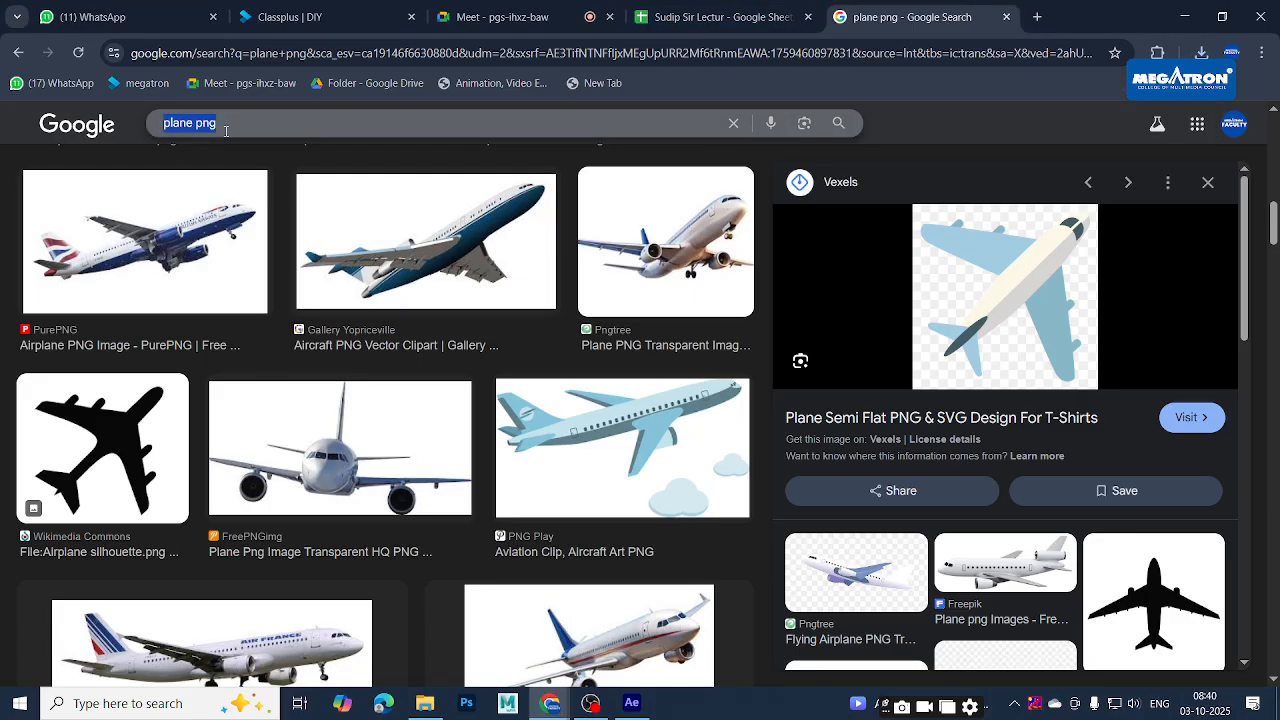
pyautogui.write('bg')
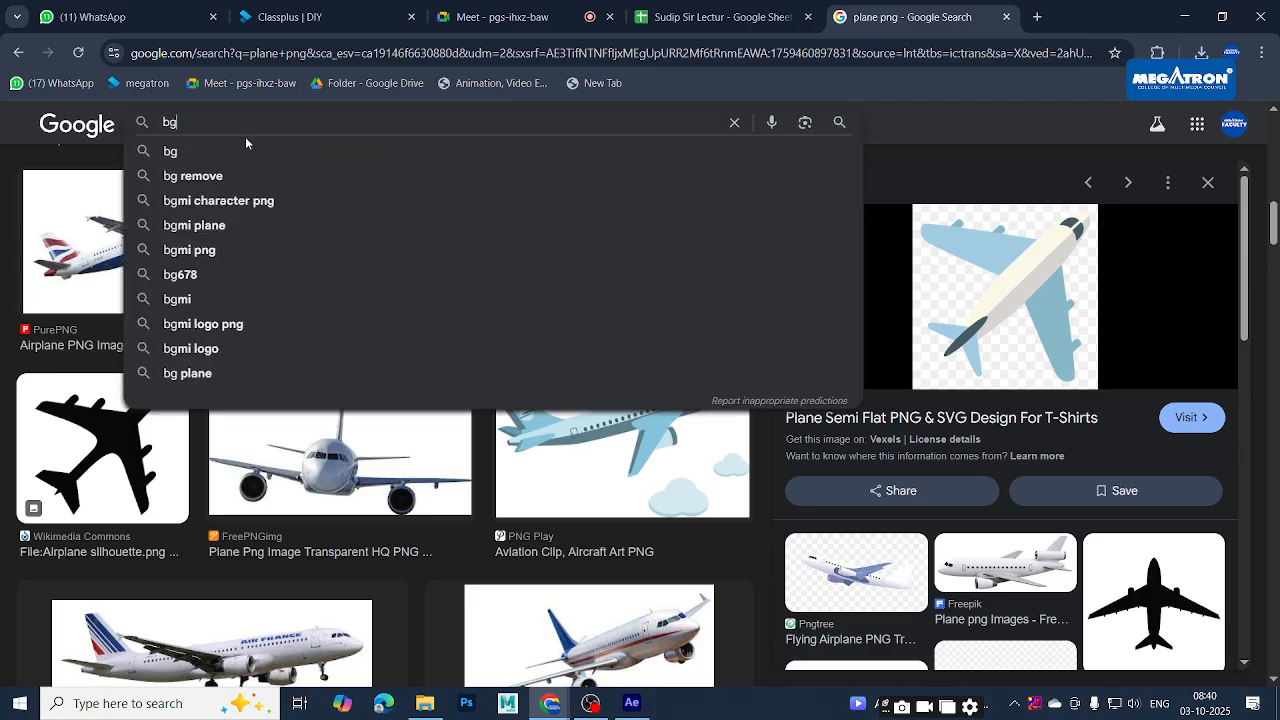
pyautogui.press('Return')
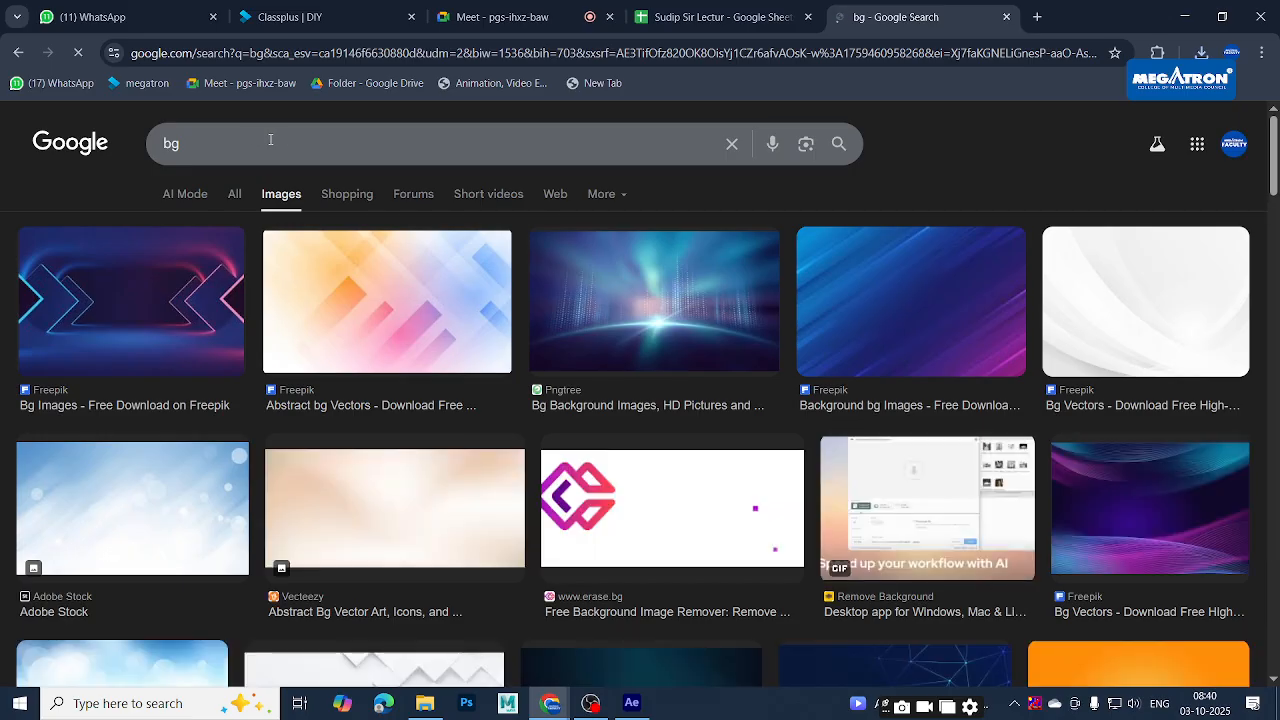
pyautogui.scroll(-7, 614, 504)
pyautogui.scroll(7, 343, 274)
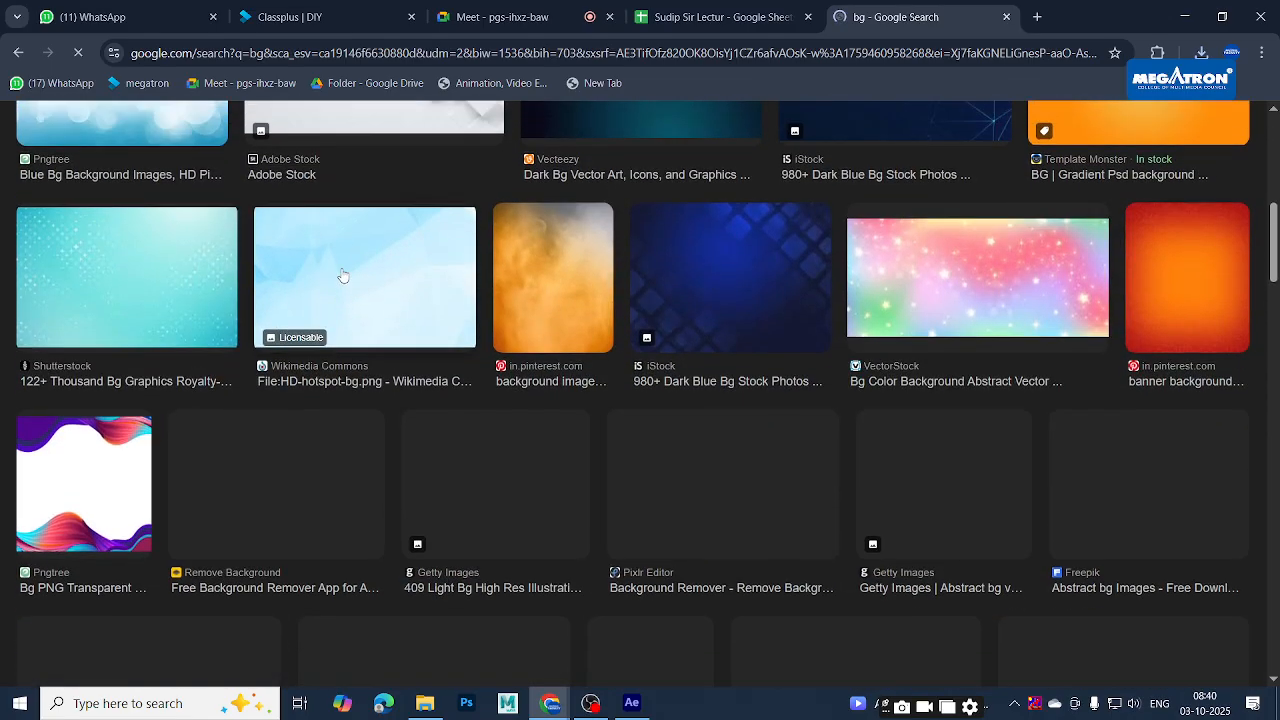
# Search Google Images for "bg city" and skim the results for a suitable city background
pyautogui.click(318, 156)
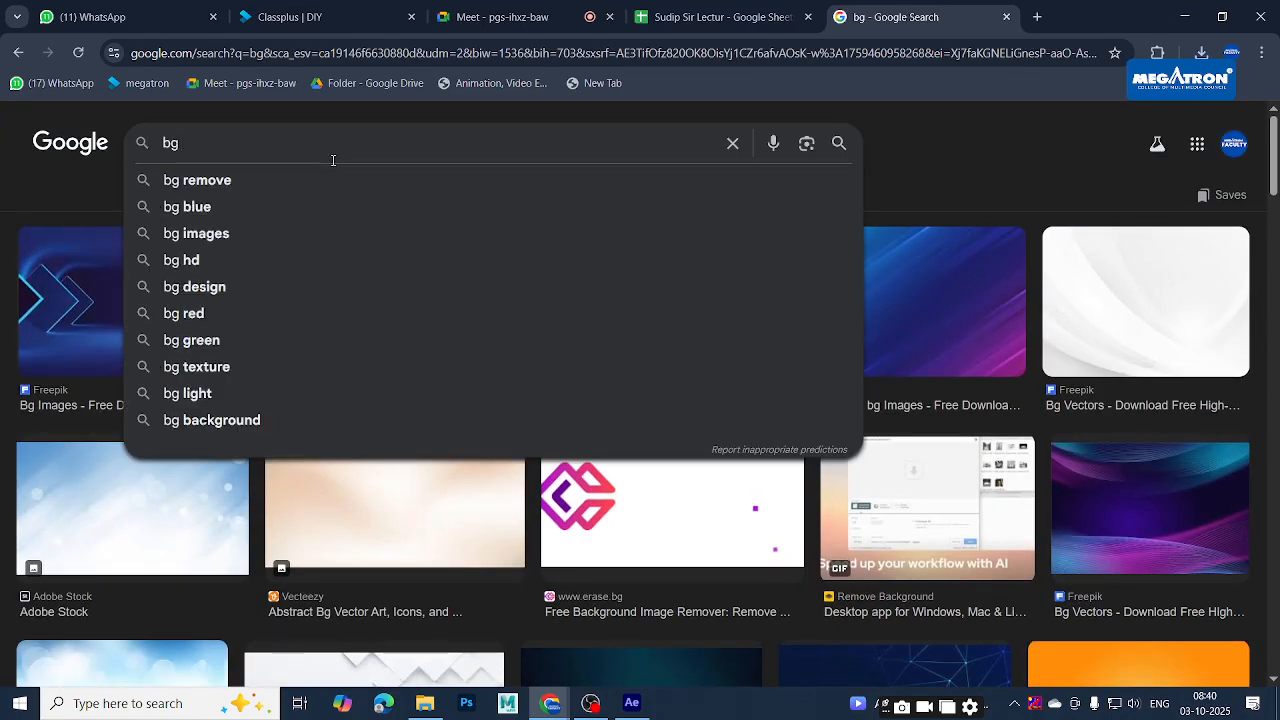
pyautogui.write('city')
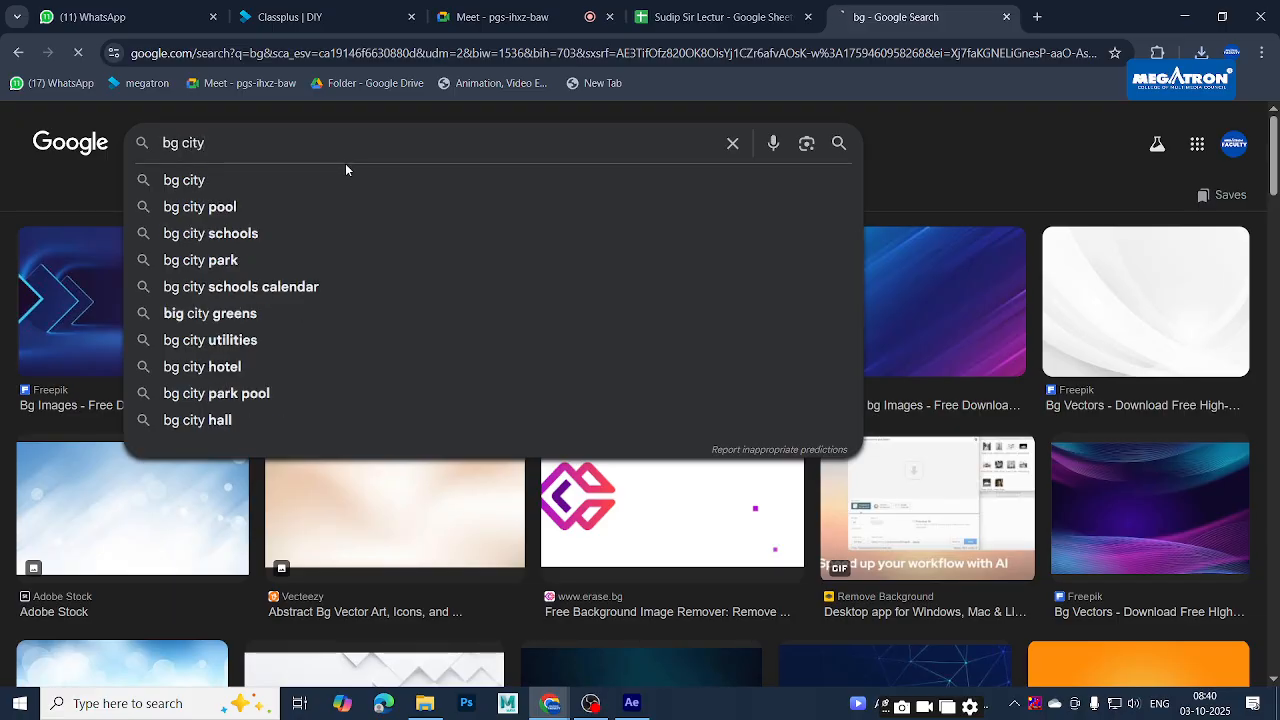
pyautogui.press('Return')
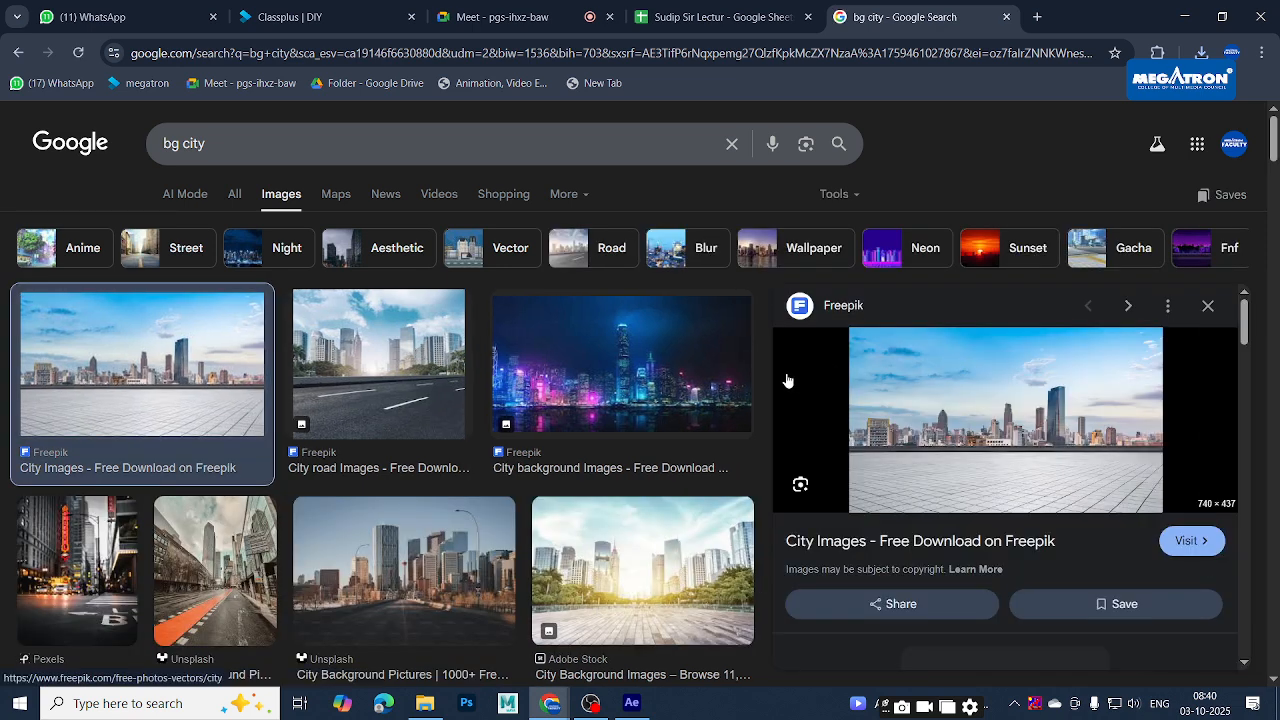
pyautogui.scroll(-4, 116, 492)
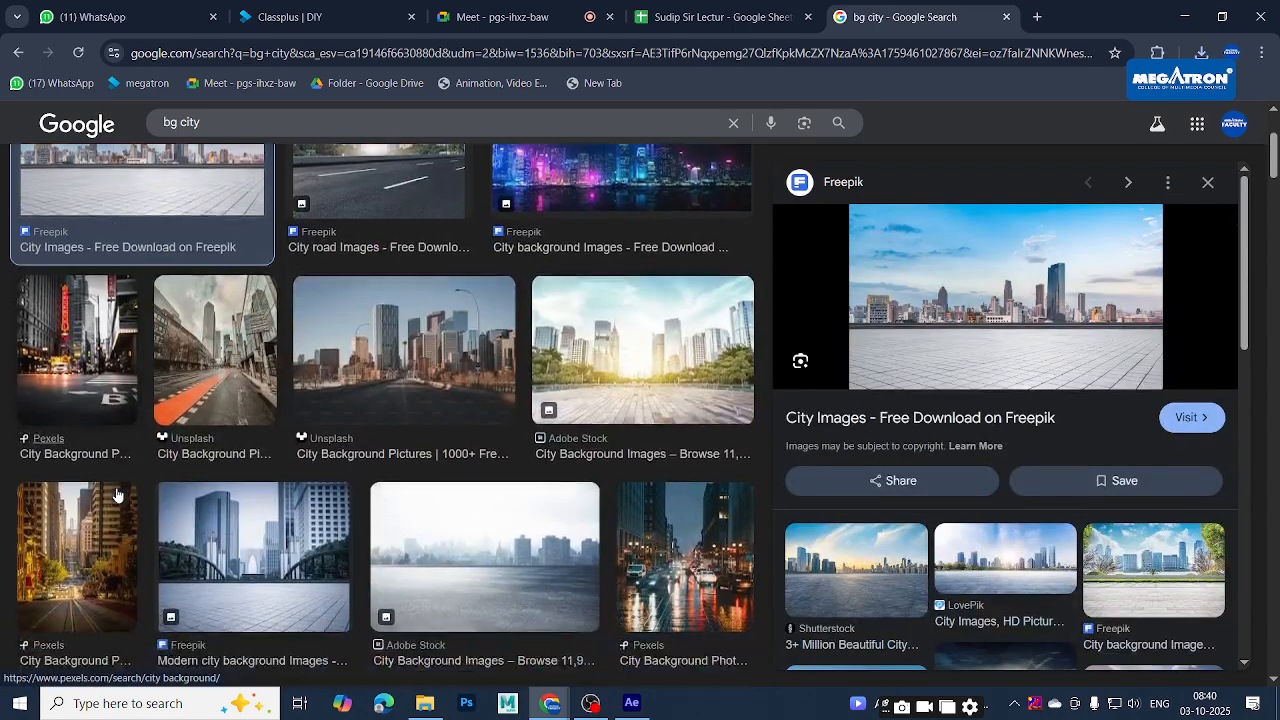
pyautogui.scroll(-3, 125, 497)
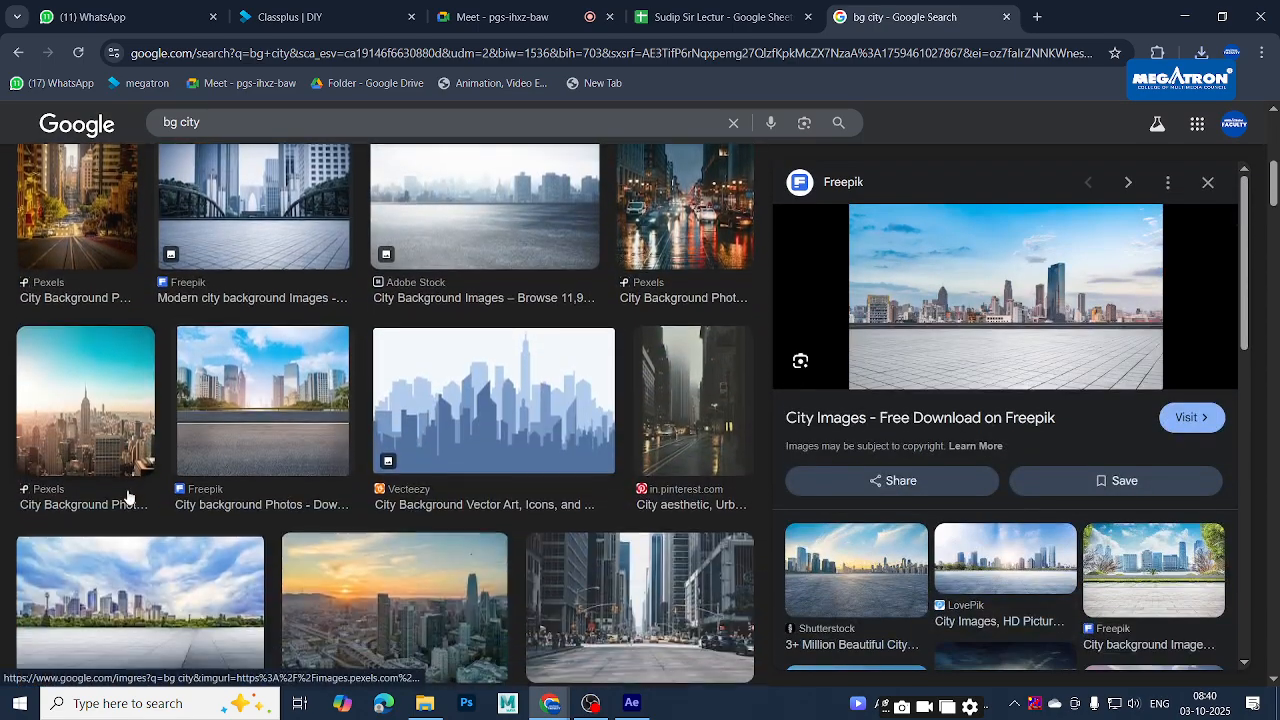
pyautogui.scroll(-7, 128, 497)
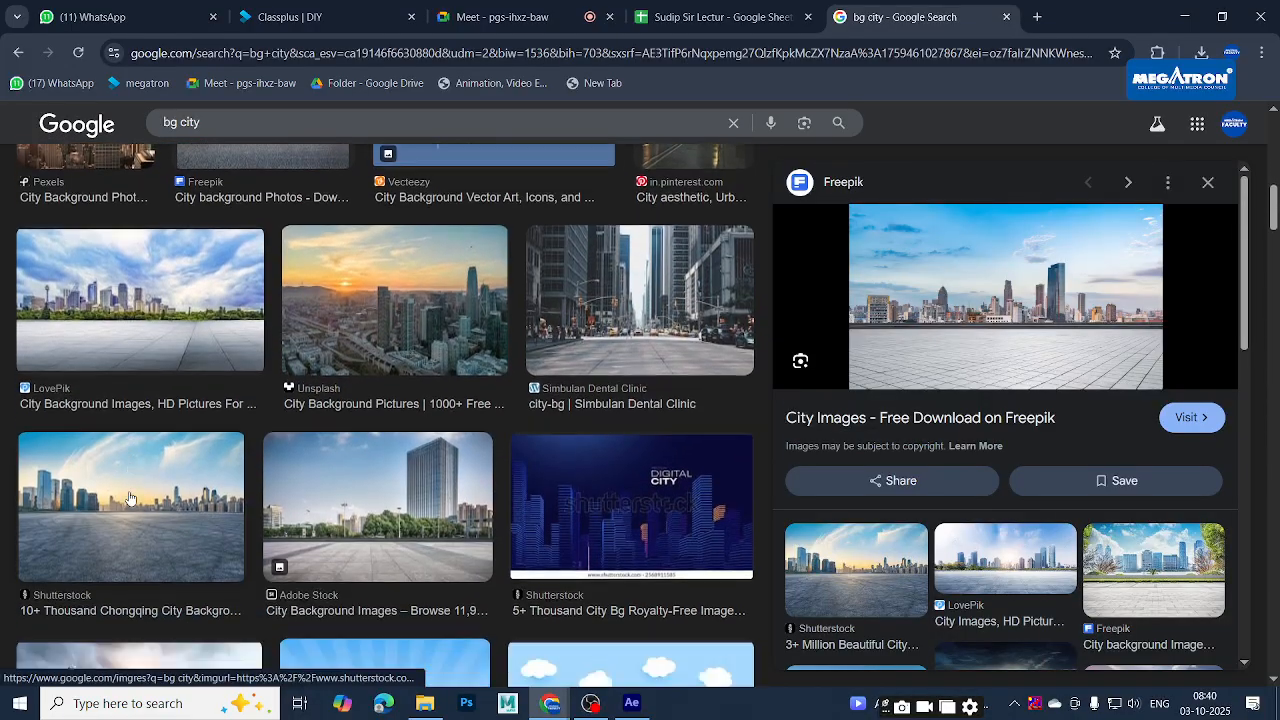
pyautogui.scroll(-6, 128, 497)
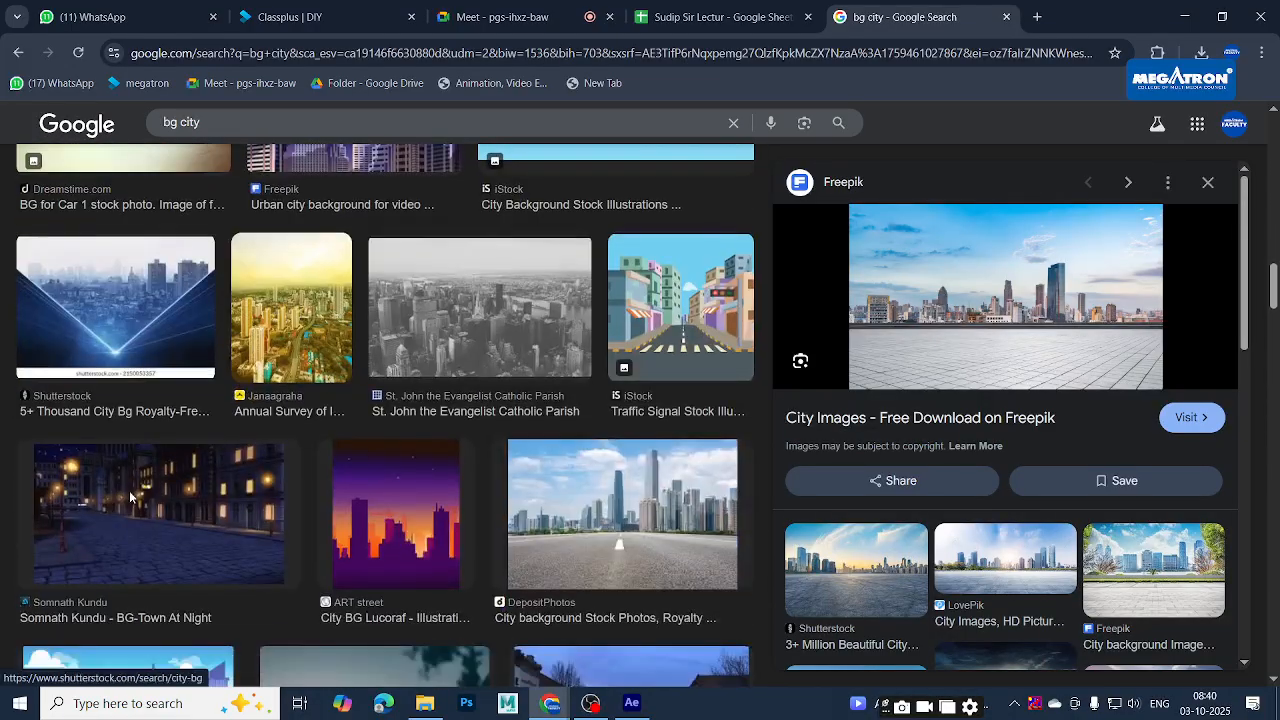
pyautogui.scroll(-6, 130, 497)
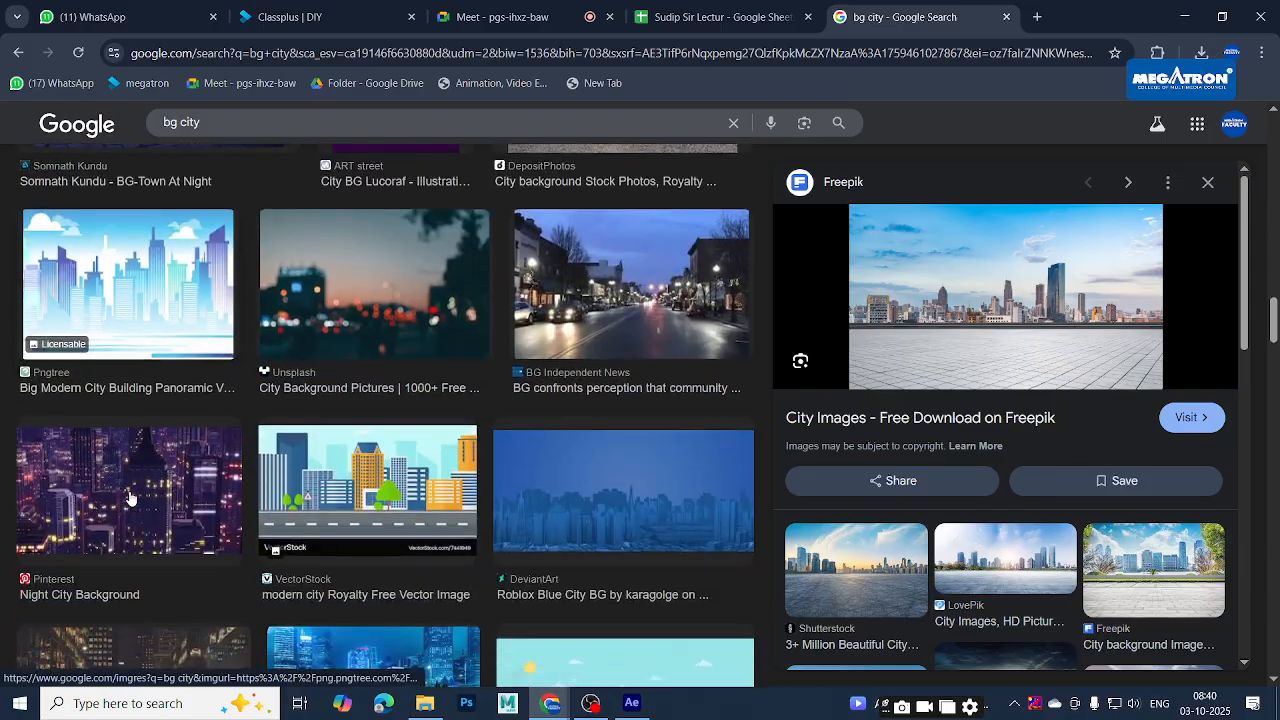
pyautogui.scroll(2, 249, 356)
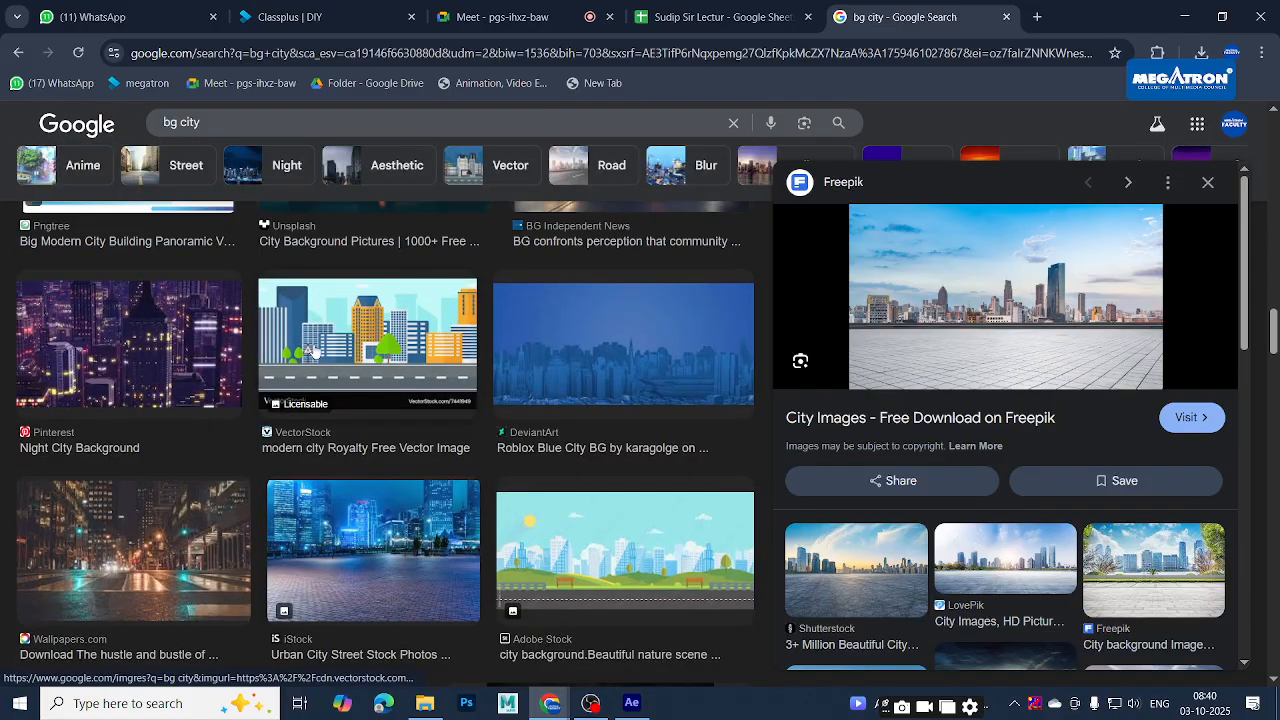
pyautogui.scroll(-10, 328, 353)
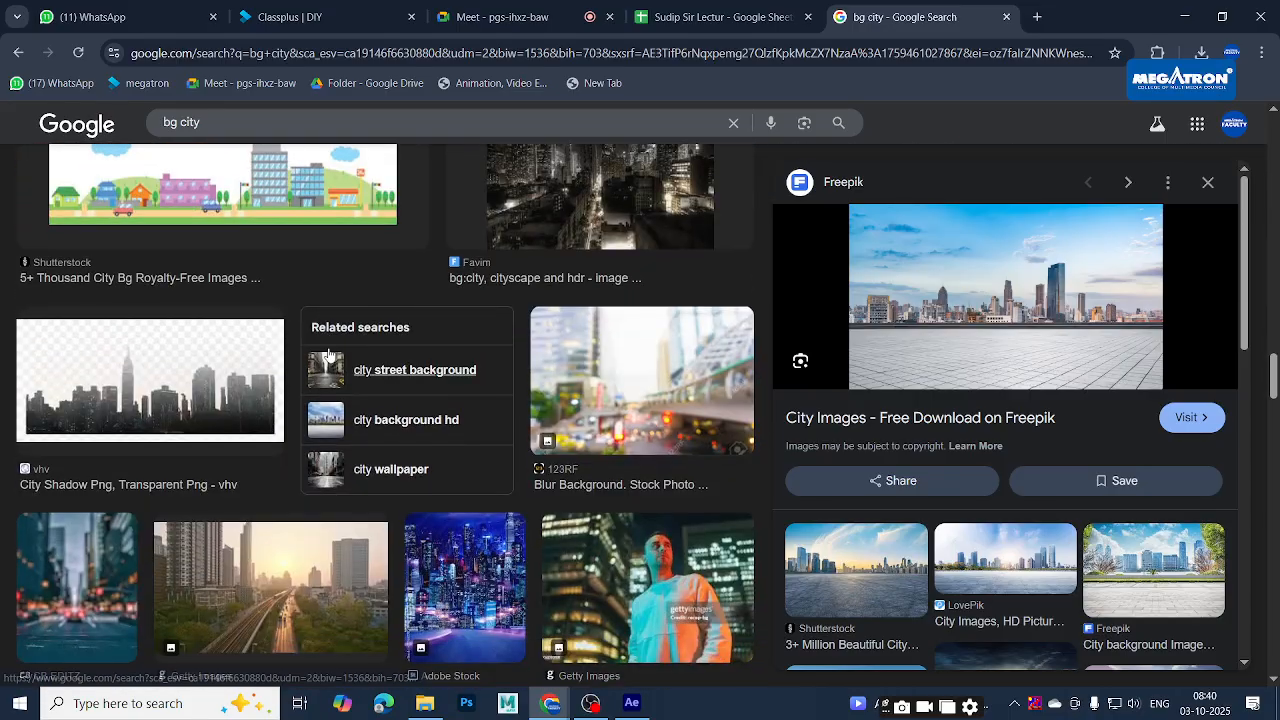
pyautogui.scroll(5, 328, 330)
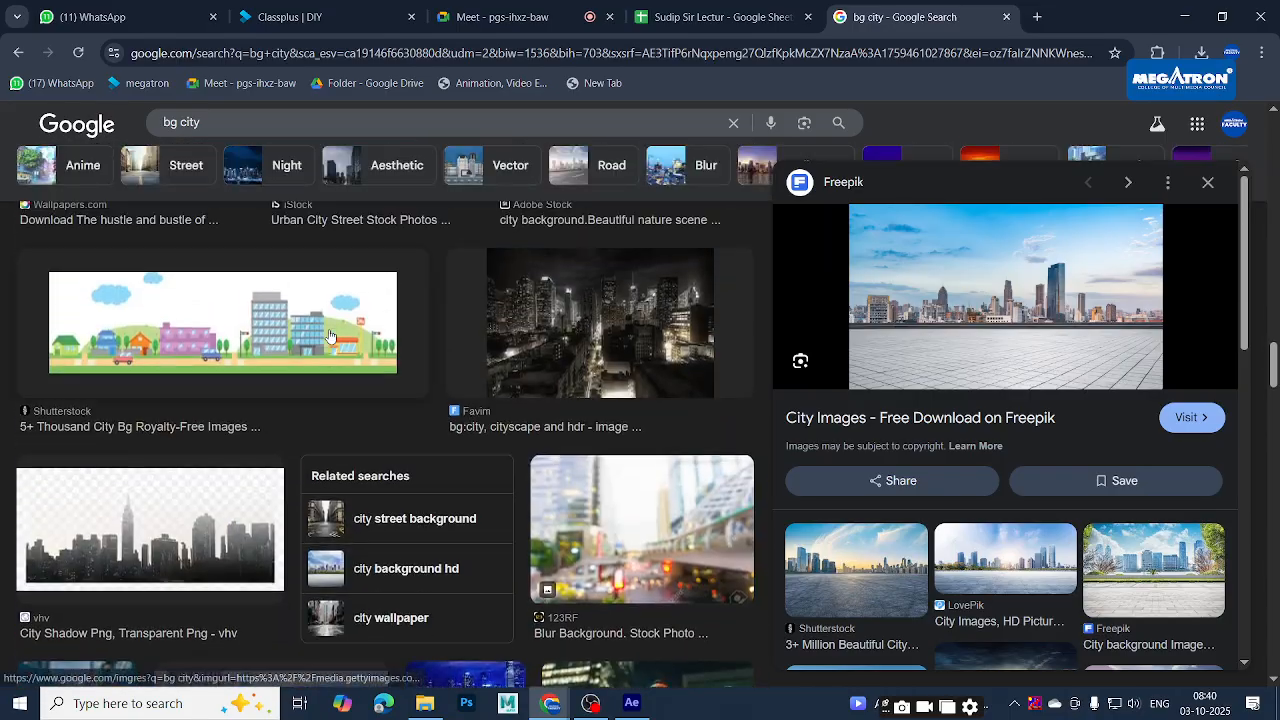
pyautogui.scroll(3, 258, 378)
# Save the previewed Freepik skyline image as big-city_1127-3102 in Downloads and try to import it into the After Effects project
pyautogui.rightClick(977, 283)
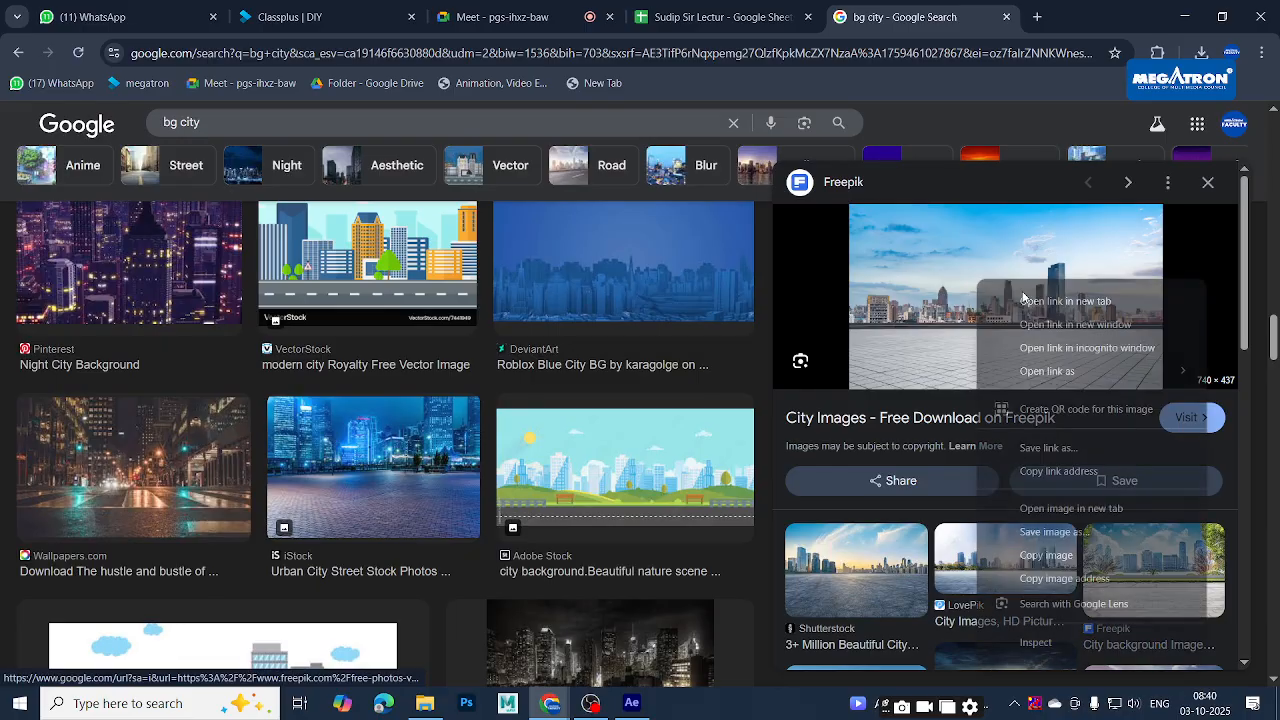
pyautogui.click(1056, 532)
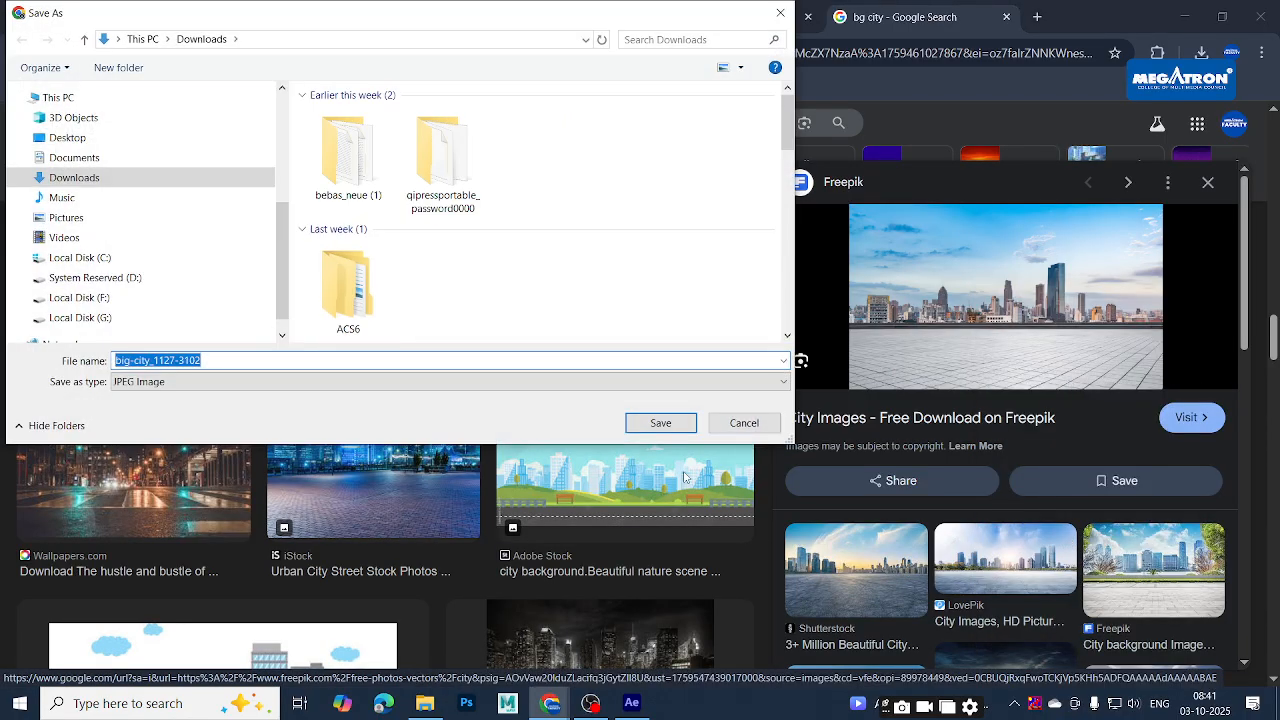
pyautogui.click(684, 433)
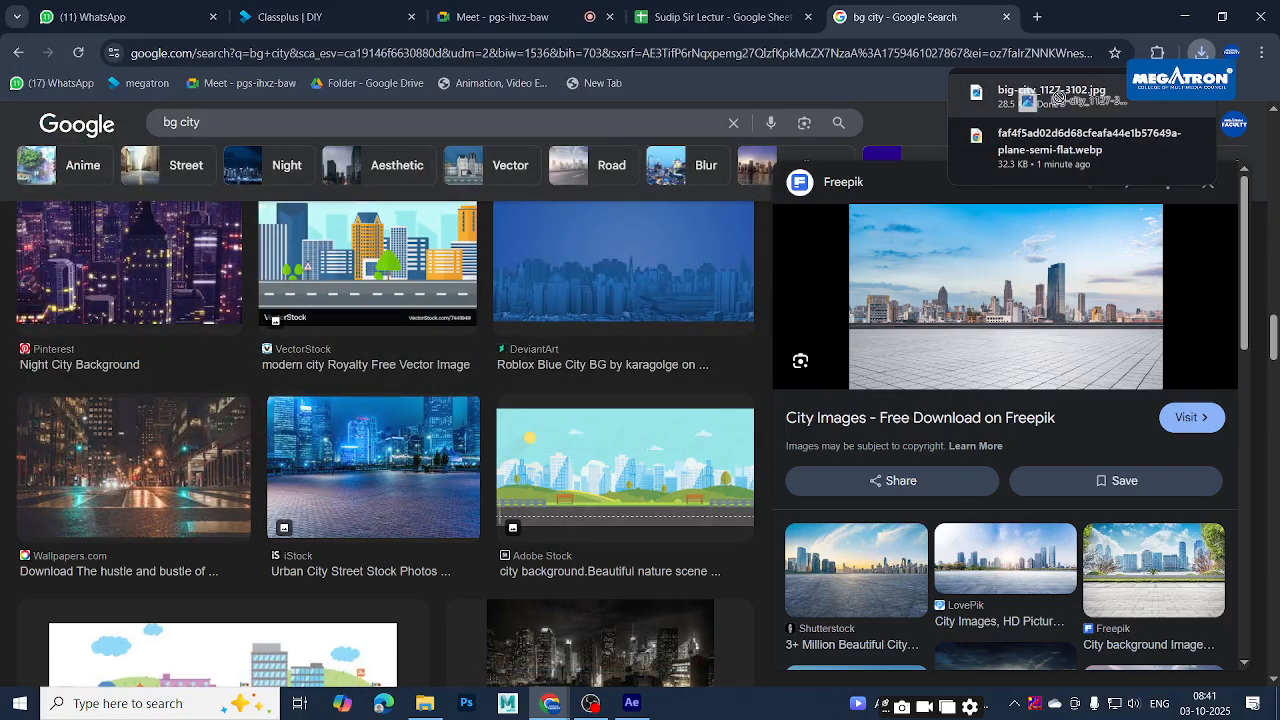
pyautogui.hotkey('alt', 'Tab')
pyautogui.moveTo(1083, 141); pyautogui.dragTo(713, 324)
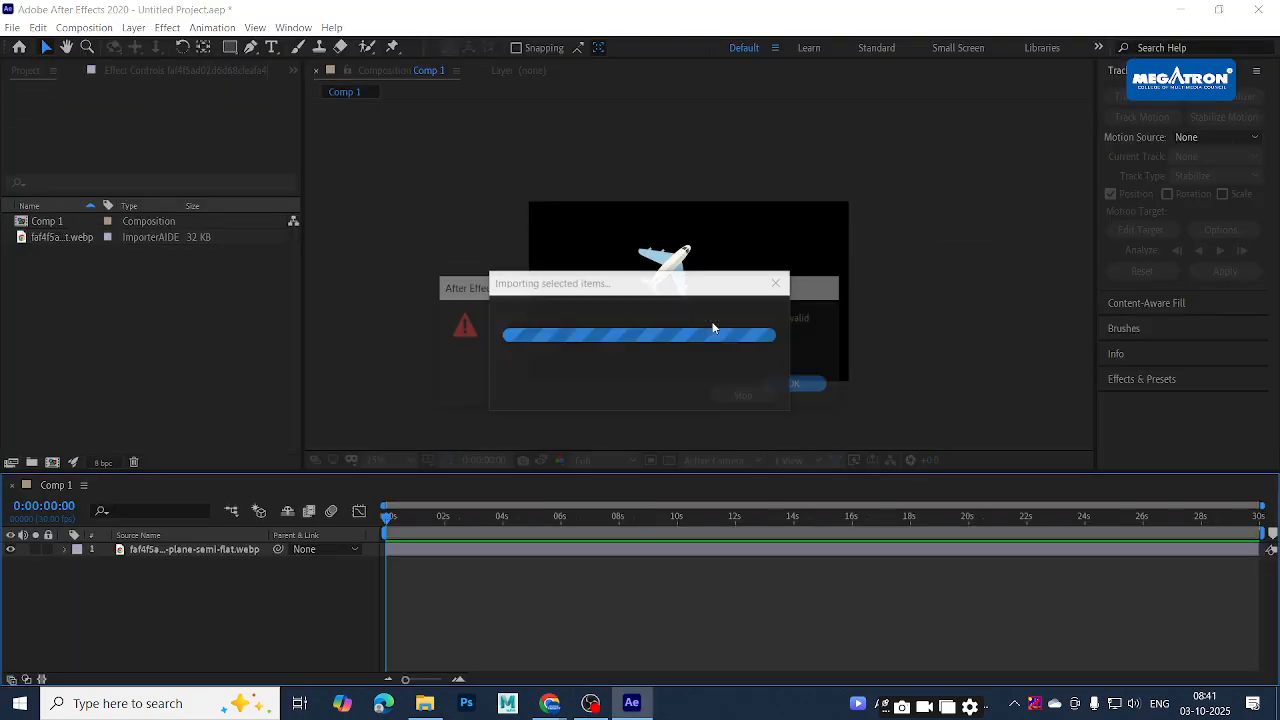
pyautogui.click(811, 385)
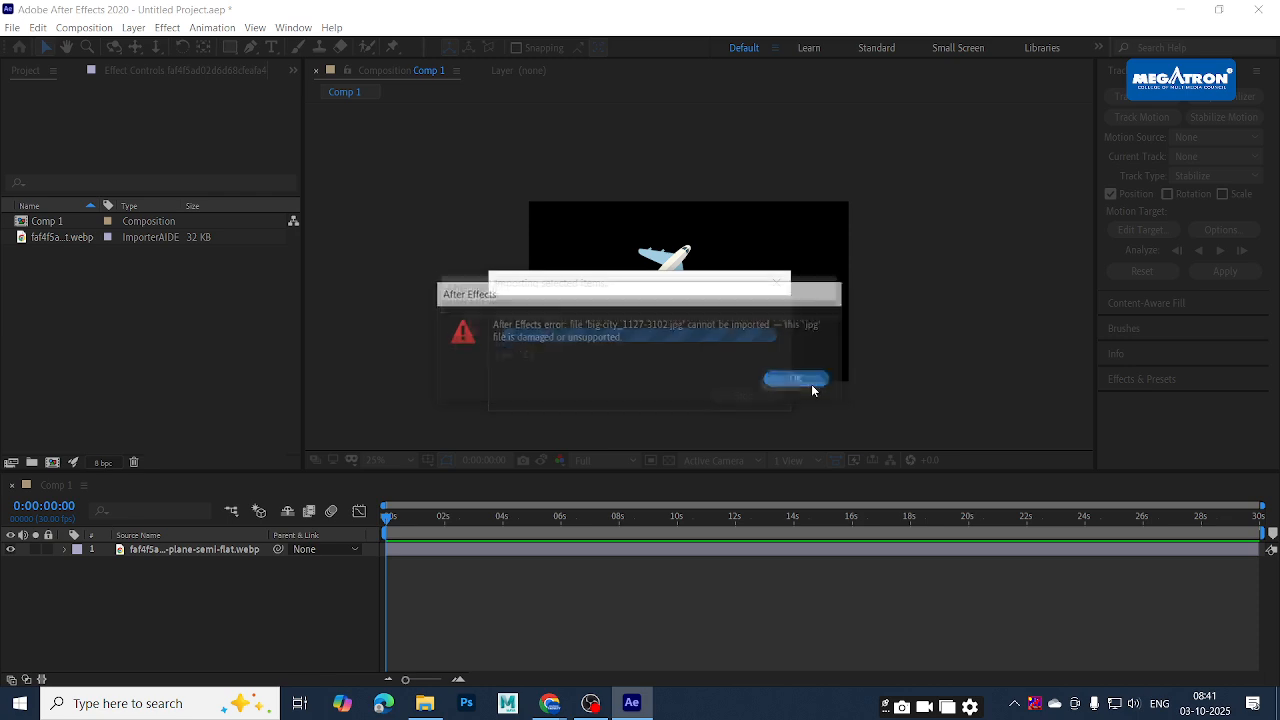
pyautogui.click(806, 381)
# Return to Chrome and save the related Shutterstock sunset skyline image with the asphalt foreground to Downloads as a WEBP file
pyautogui.hotkey('alt', 'Tab')
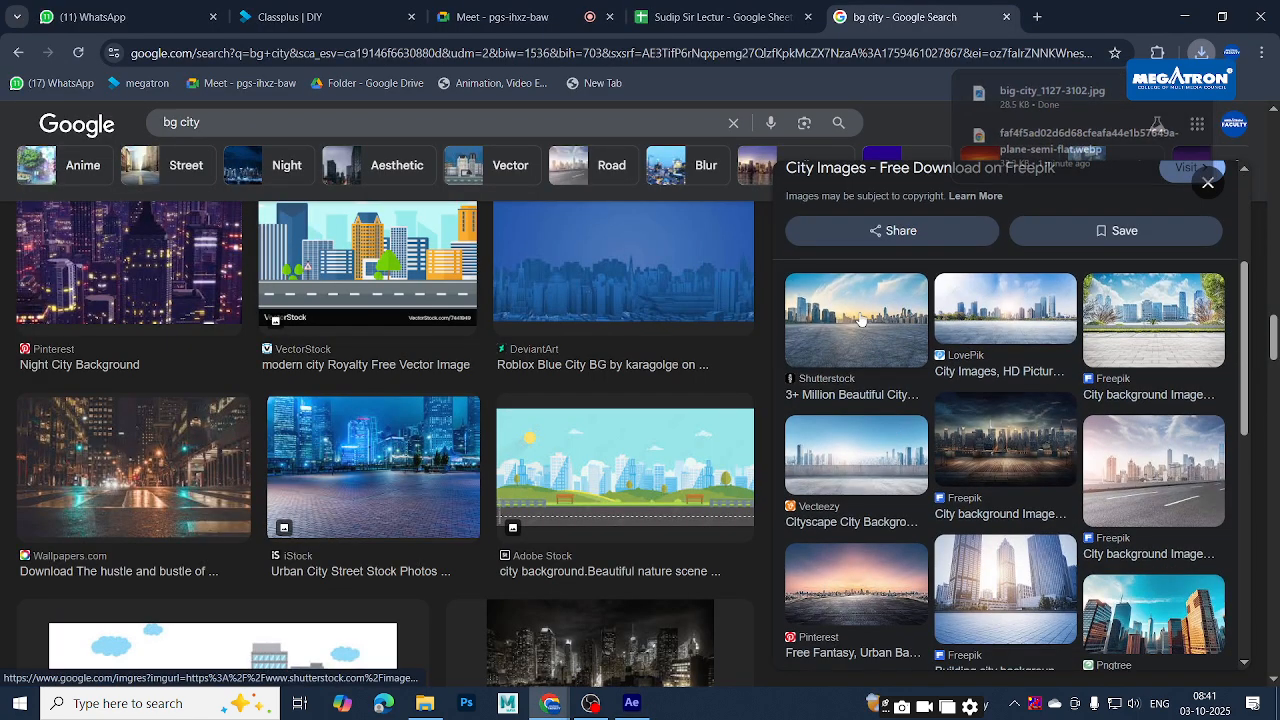
pyautogui.click(895, 340)
pyautogui.rightClick(905, 298)
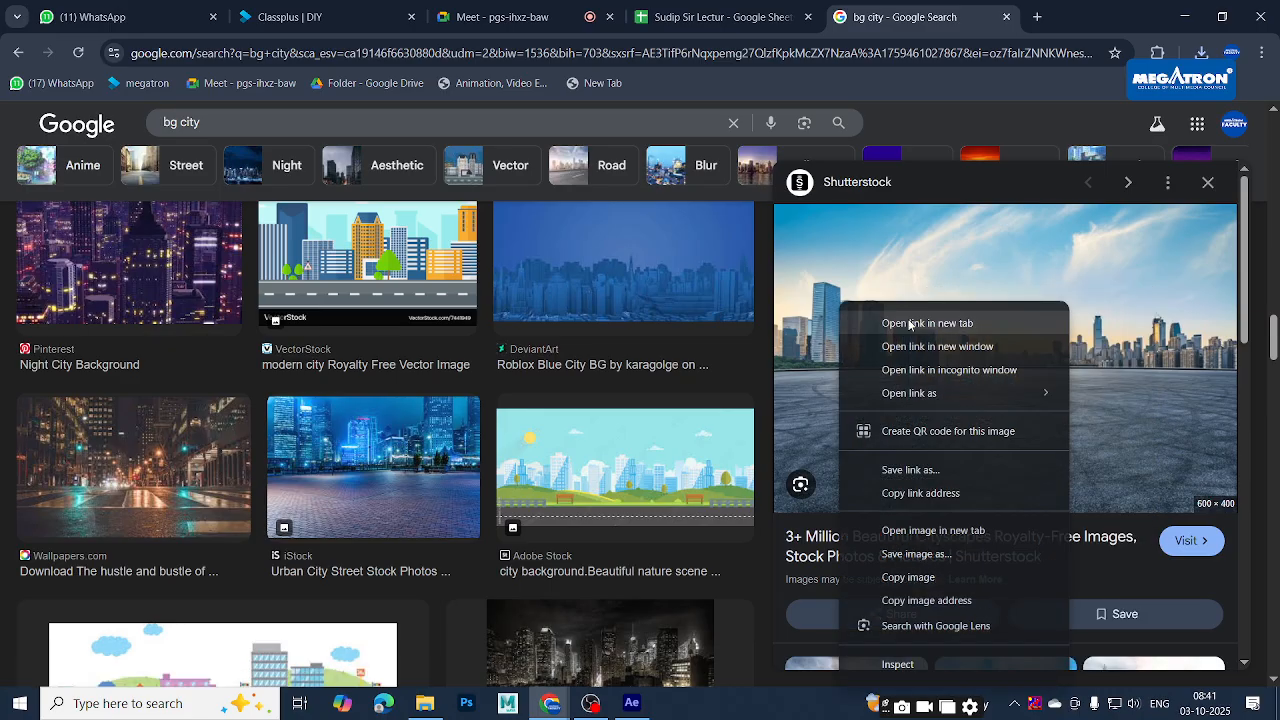
pyautogui.click(990, 540)
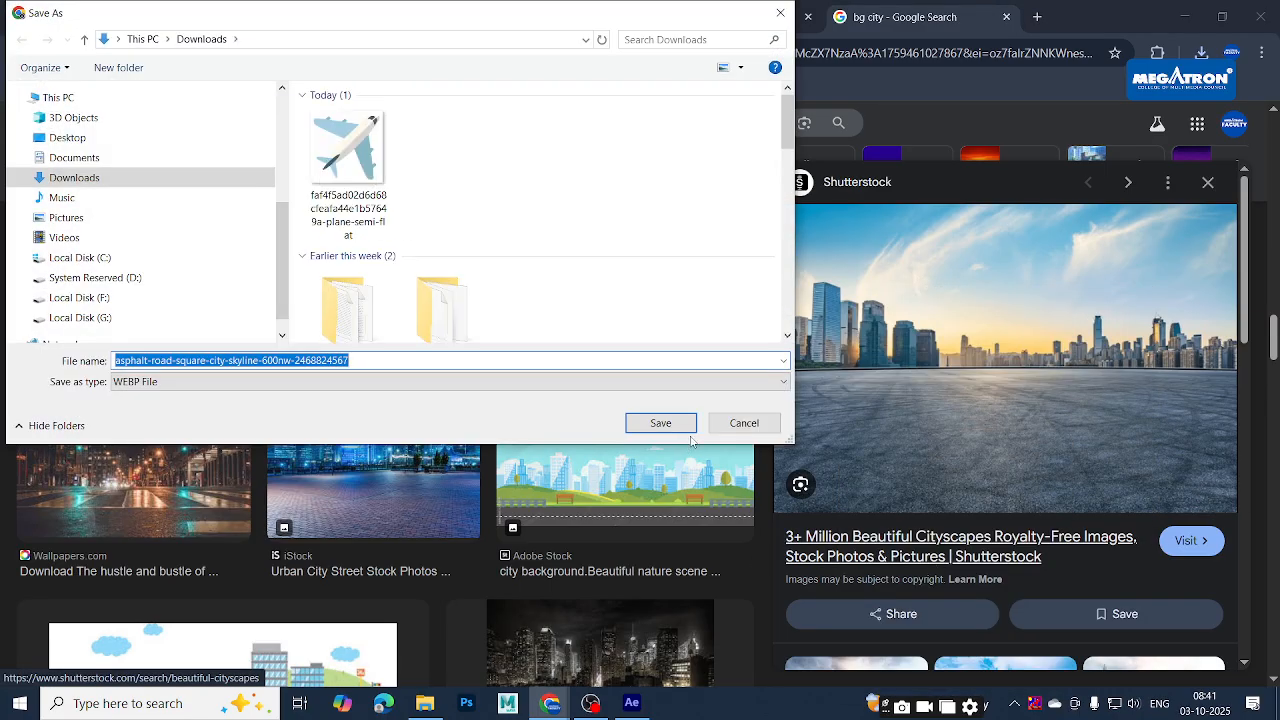
pyautogui.click(688, 425)
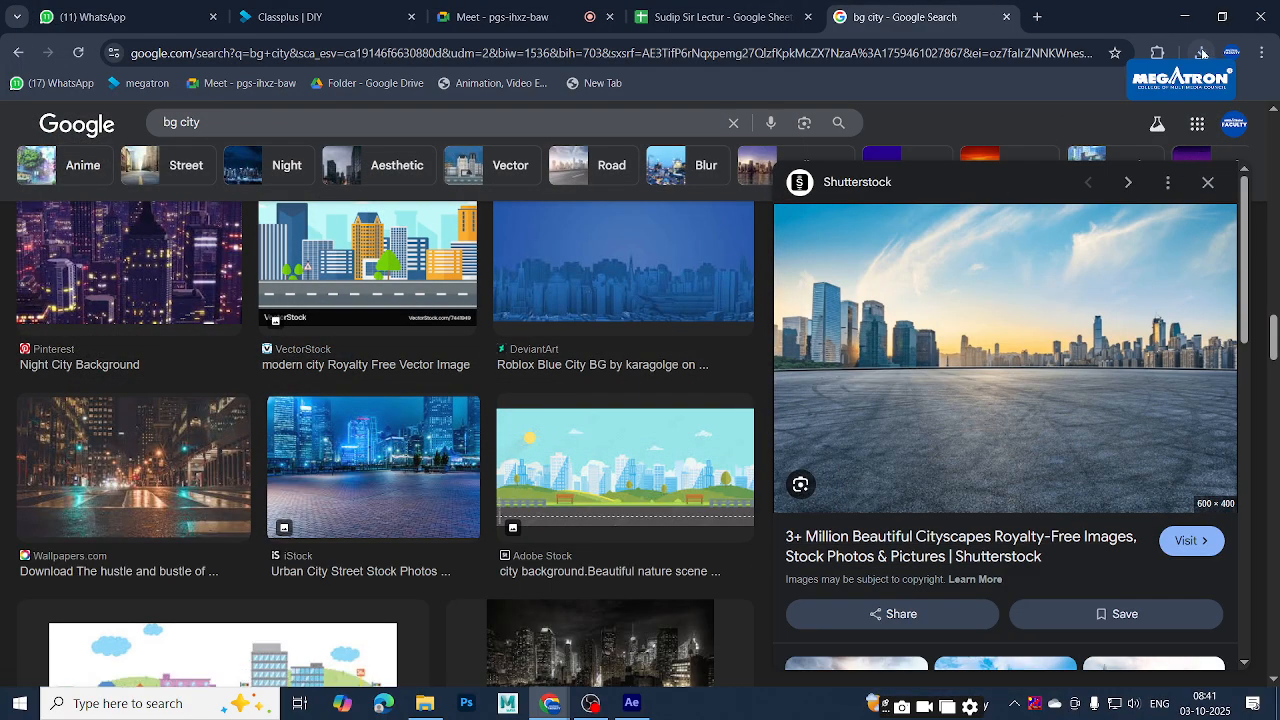
# Add the downloaded skyline image to Comp 1 in After Effects beneath the plane layer, and hide the plane layer
pyautogui.moveTo(1055, 138); pyautogui.dragTo(905, 409)
pyautogui.hotkey('alt', 'Tab')
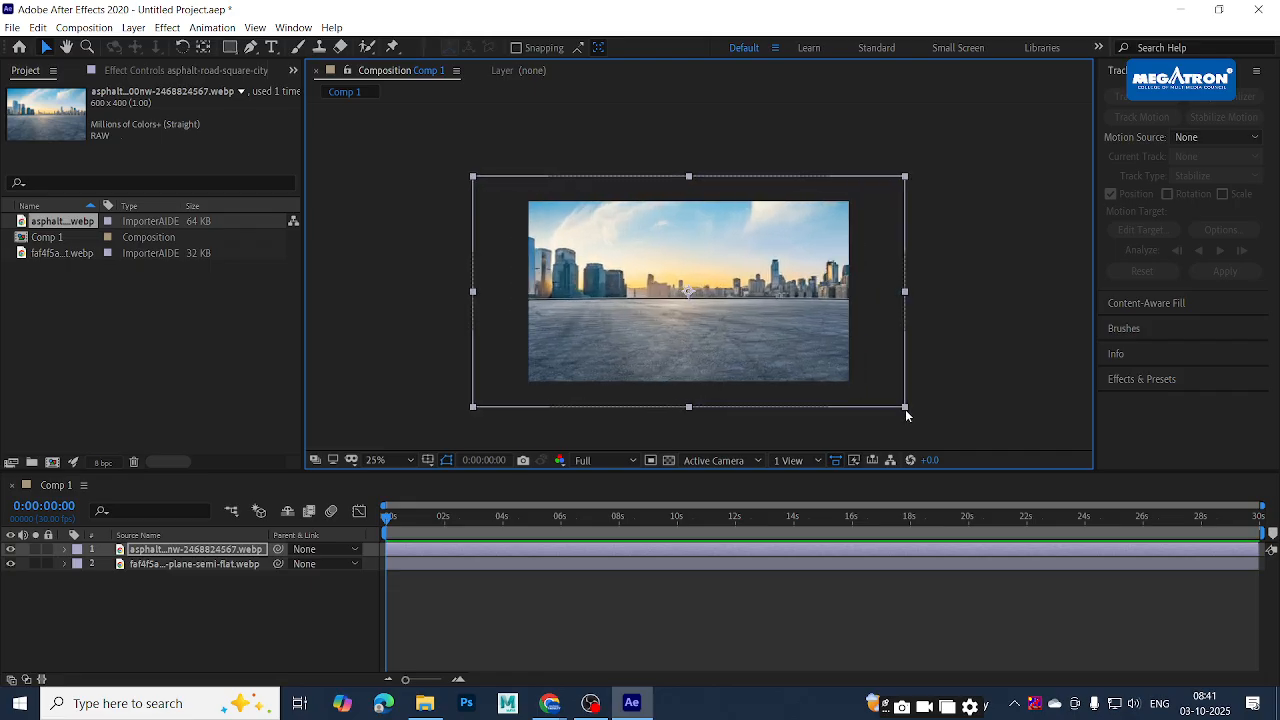
pyautogui.hotkey('ctrl', '[')
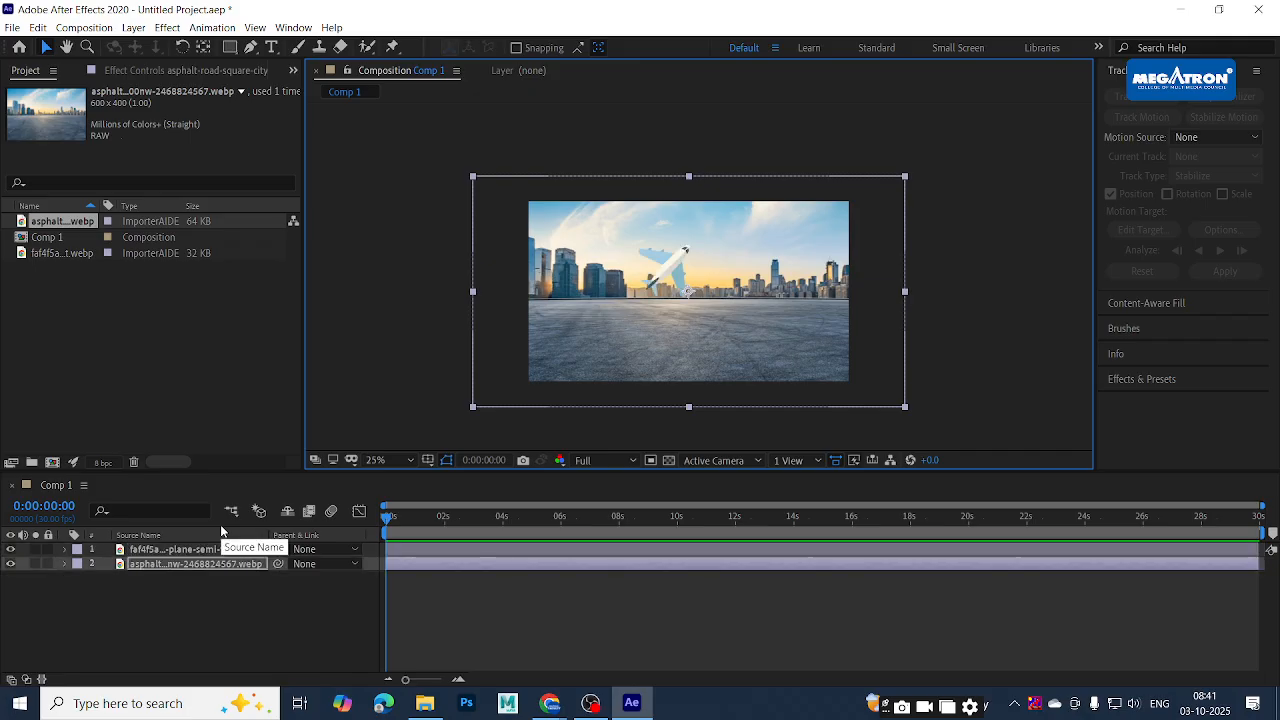
pyautogui.click(438, 599)
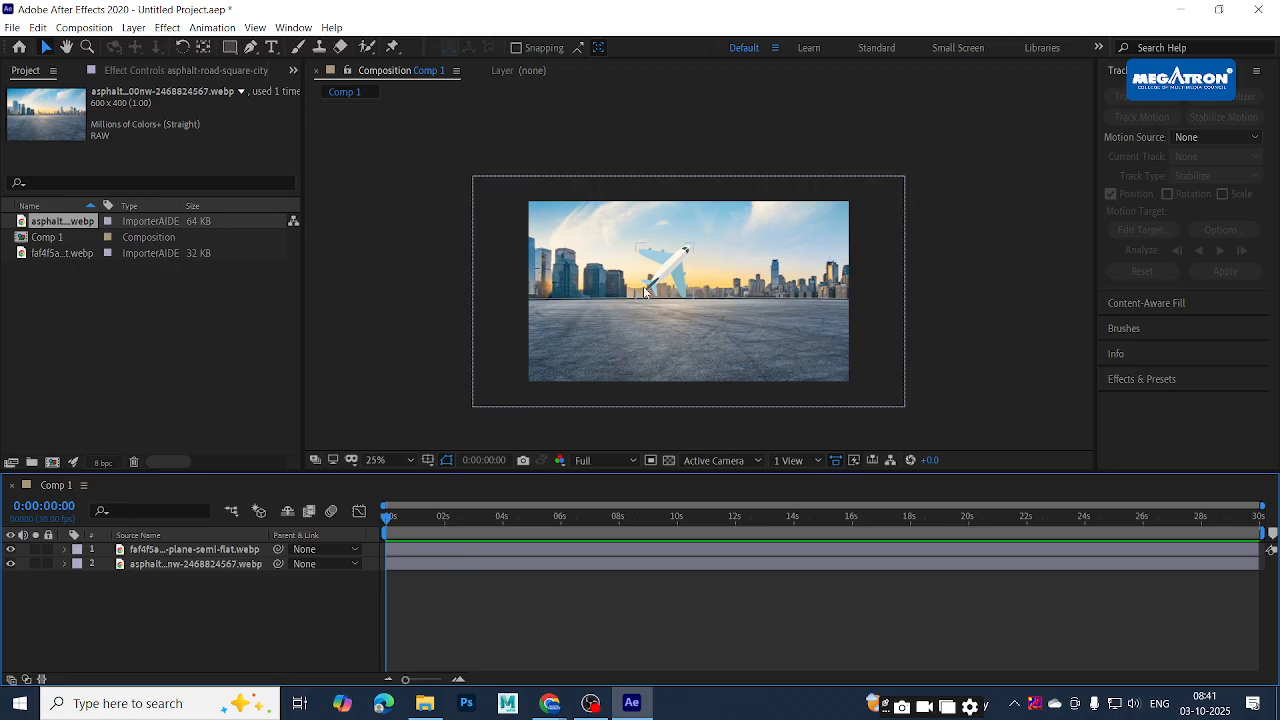
pyautogui.click(10, 549)
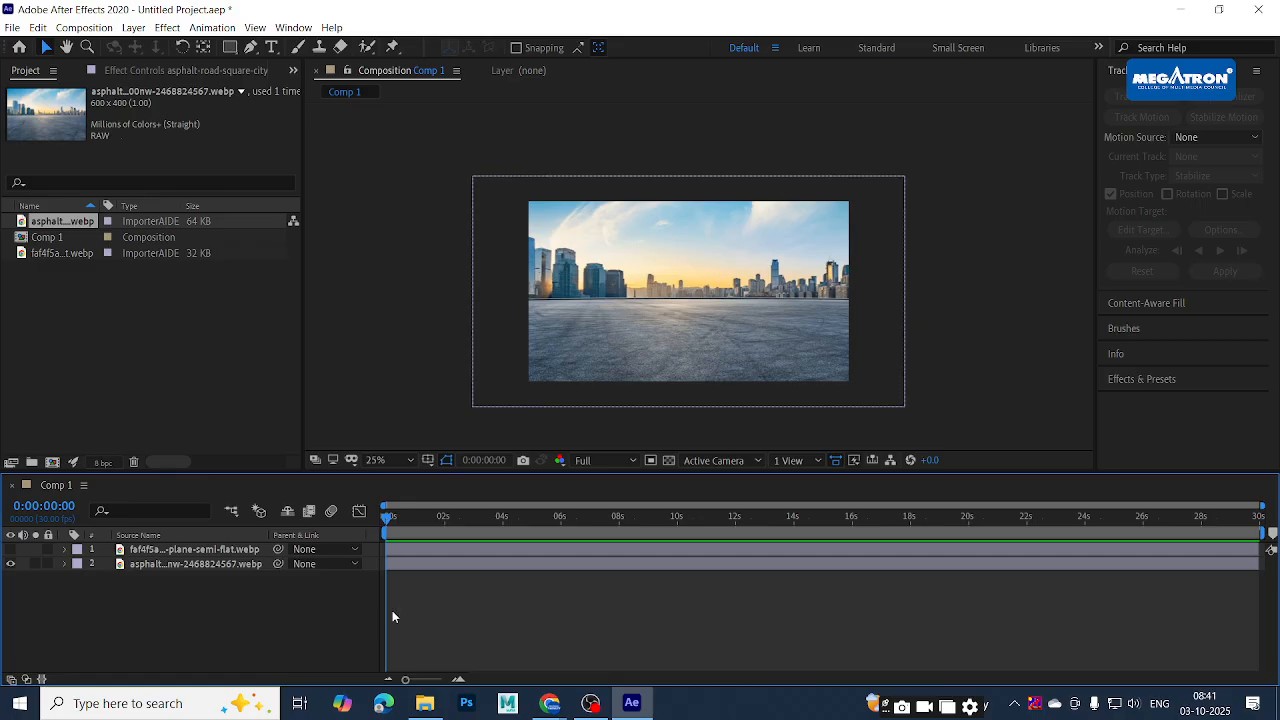
# Try drawing an arched open path across the skyline with the Pen tool while no layer is selected, then delete the shape layer
pyautogui.click(249, 47)
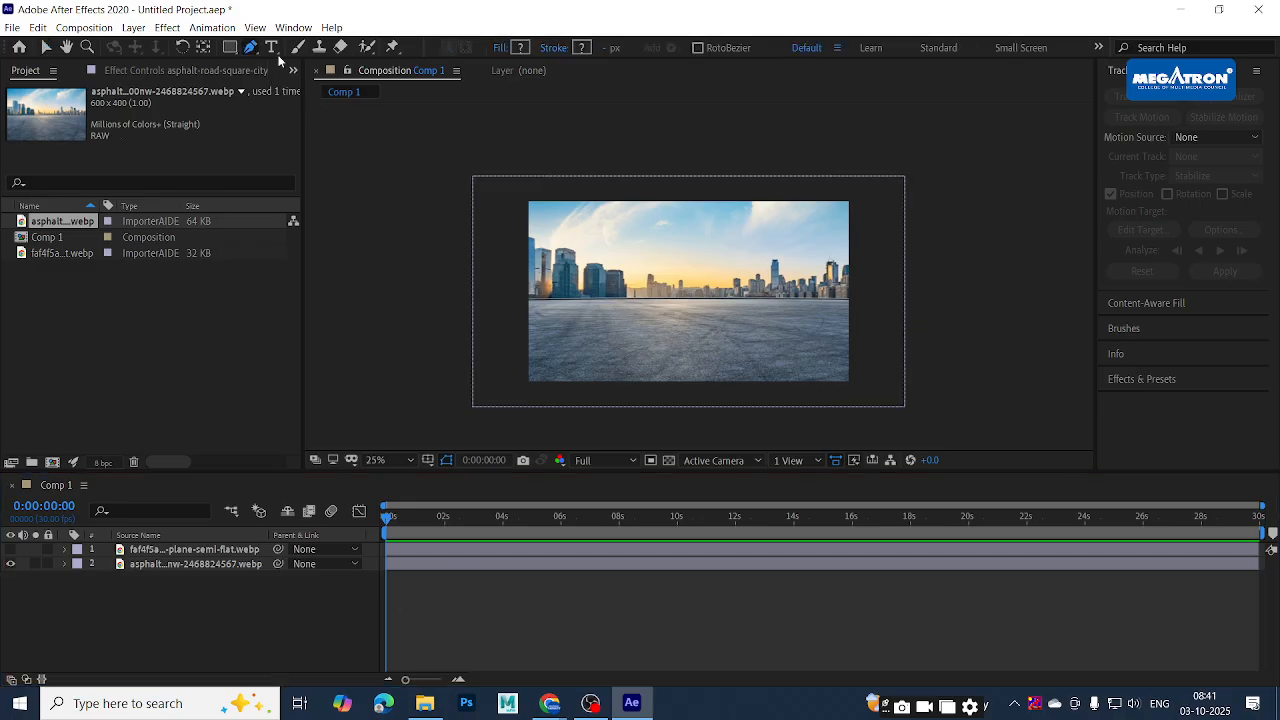
pyautogui.click(459, 323)
pyautogui.click(529, 292)
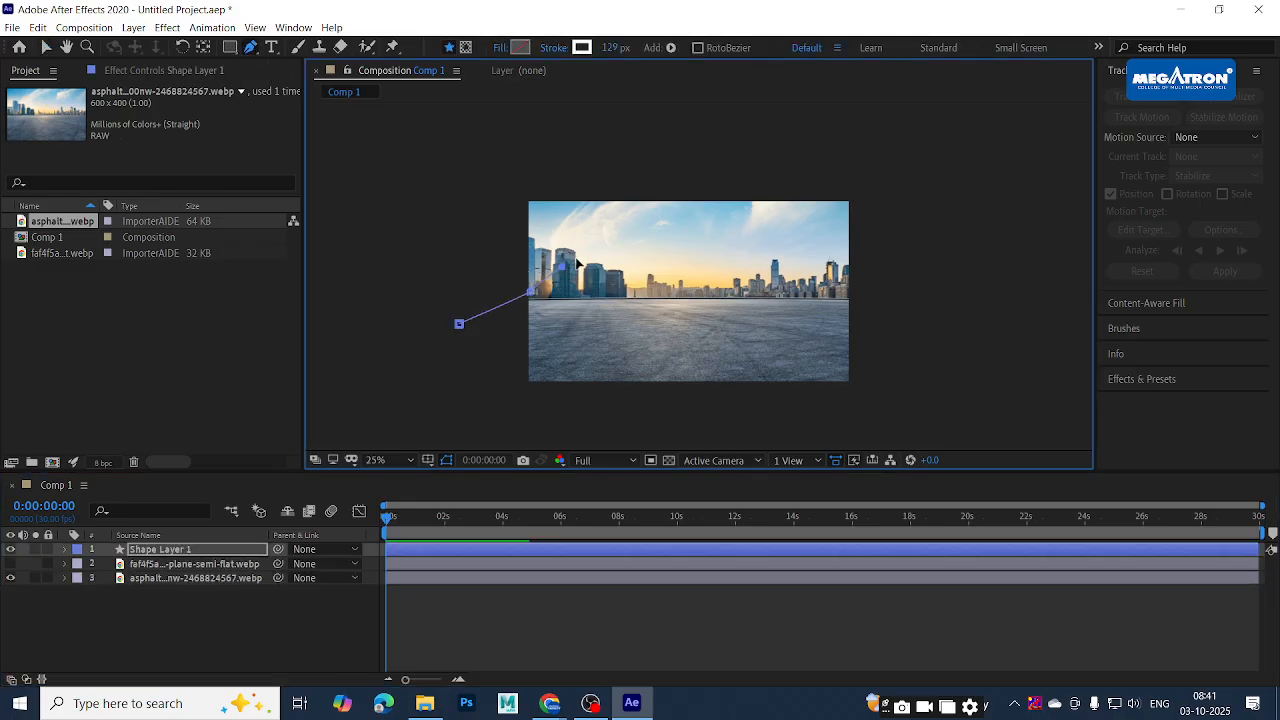
pyautogui.click(562, 267)
pyautogui.click(621, 243)
pyautogui.click(689, 231)
pyautogui.click(730, 236)
pyautogui.click(791, 252)
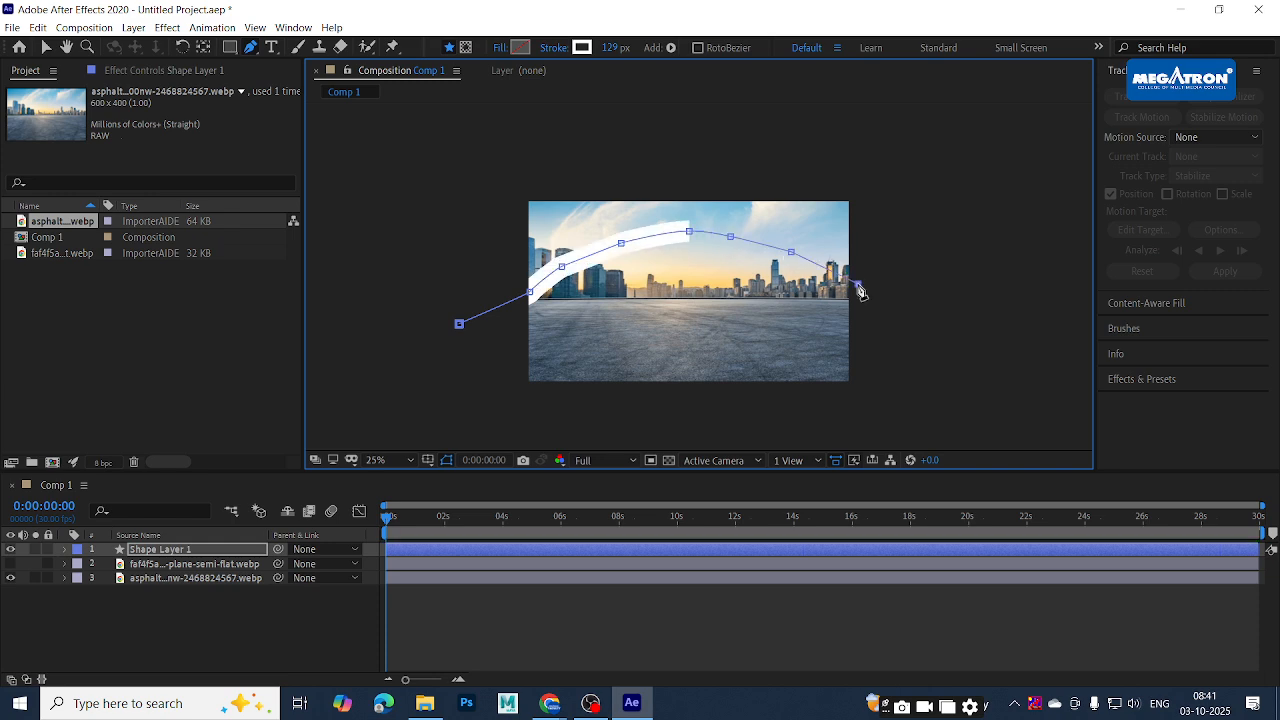
pyautogui.click(857, 284)
pyautogui.click(894, 318)
pyautogui.click(950, 366)
pyautogui.click(415, 623)
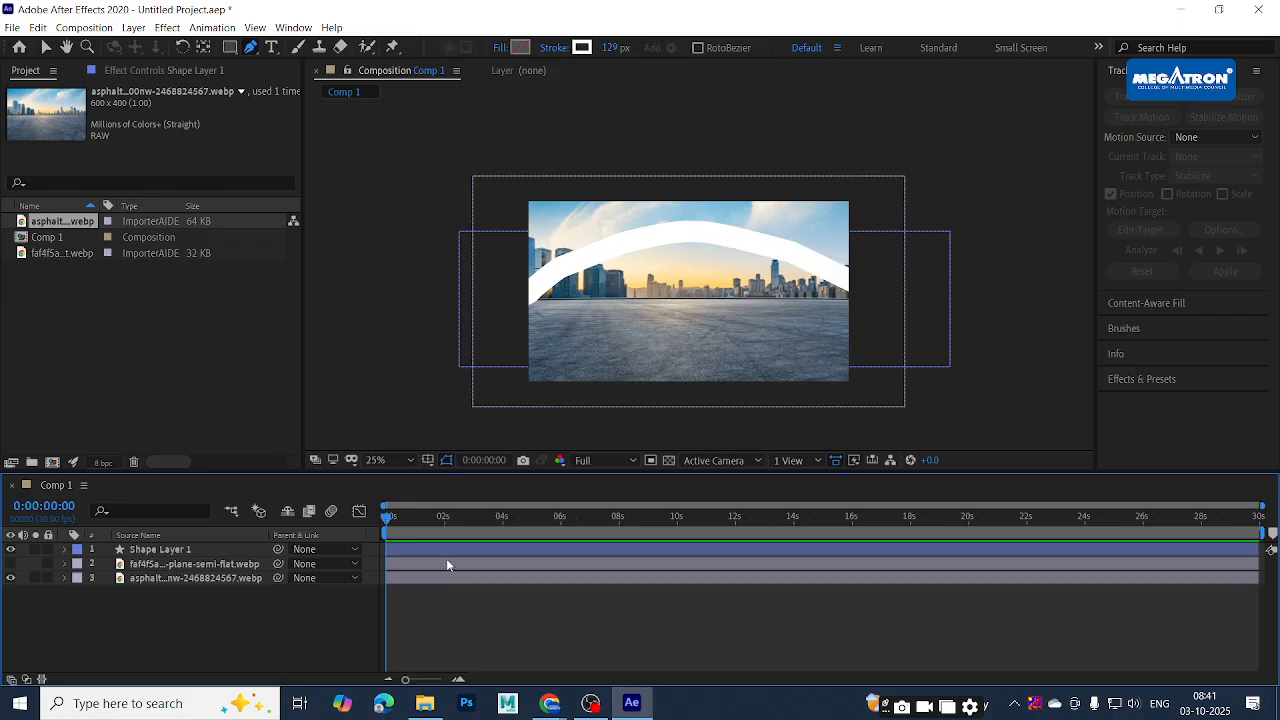
pyautogui.click(454, 547)
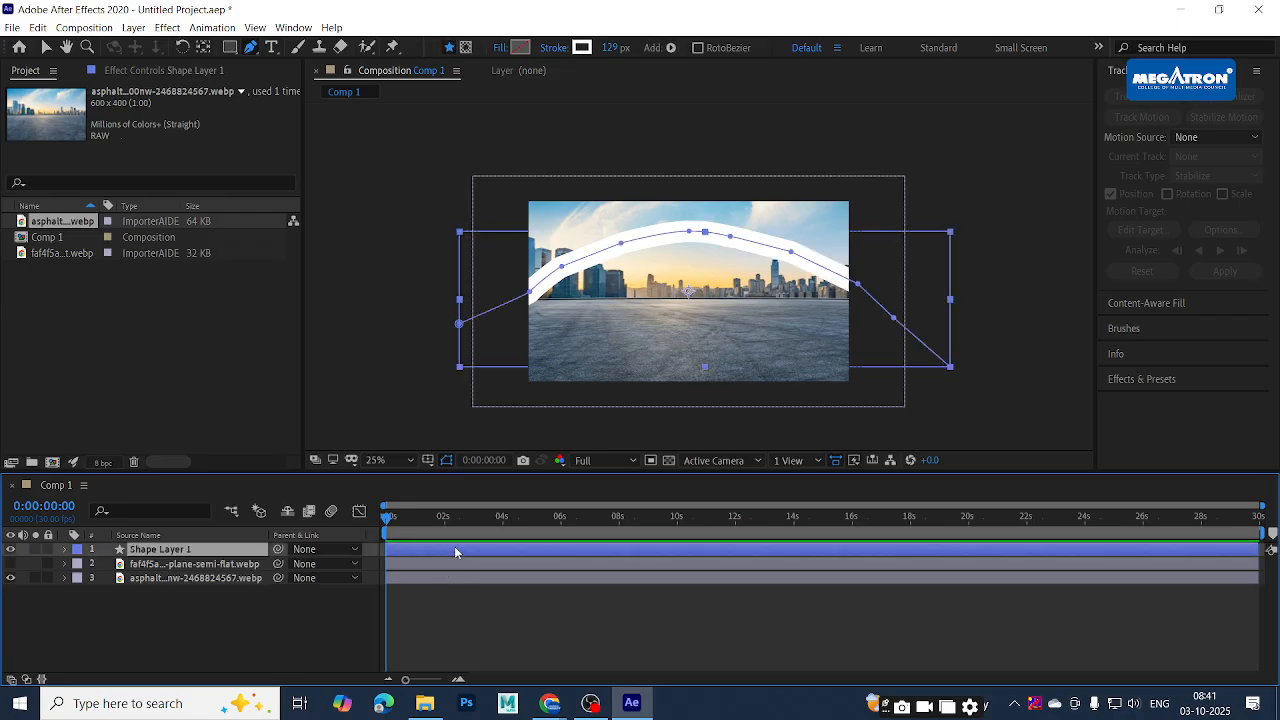
pyautogui.press('Delete')
pyautogui.click(465, 351)
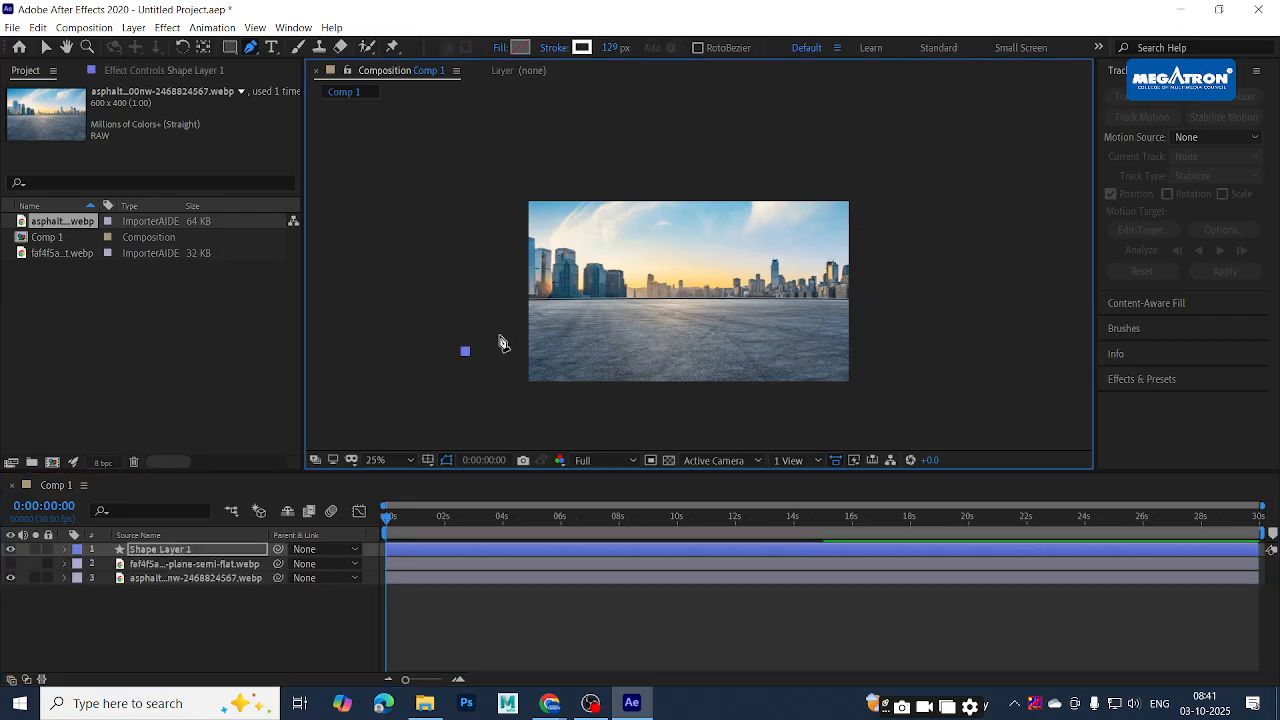
pyautogui.moveTo(529, 311); pyautogui.dragTo(555, 288)
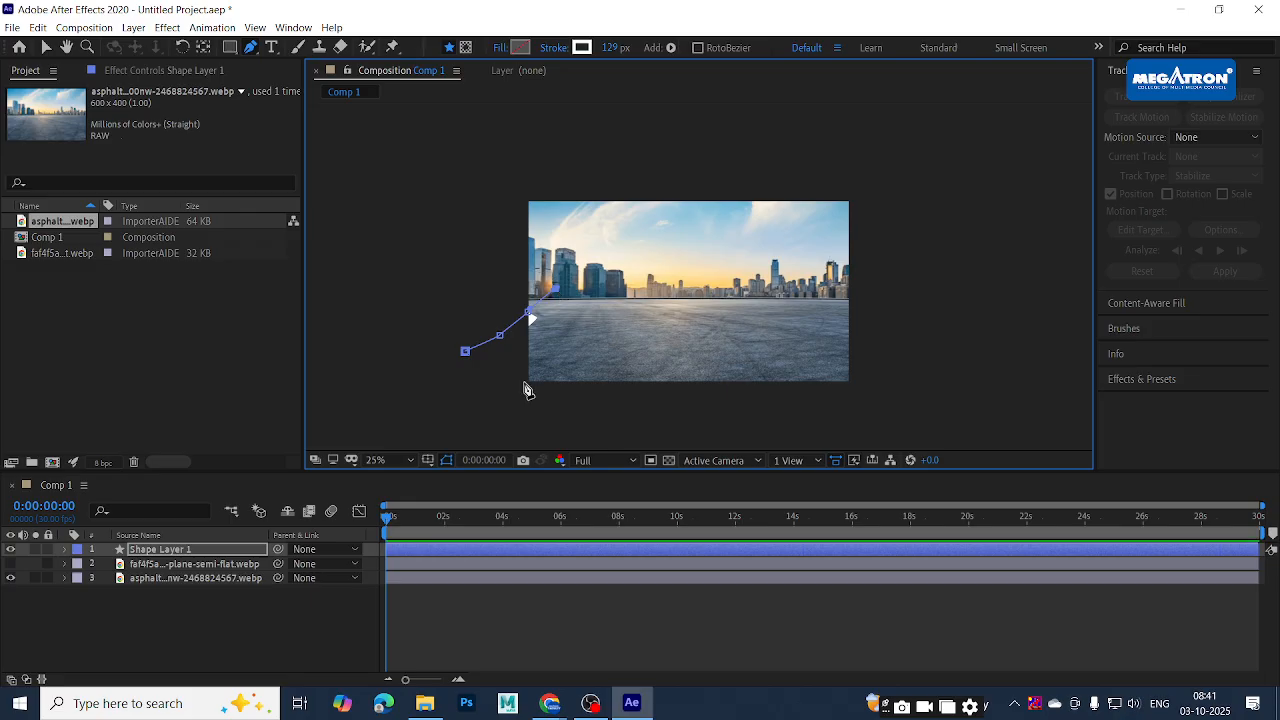
pyautogui.click(461, 550)
pyautogui.press('Delete')
# Draw an open arched mask path on the city layer with the Pen tool, extending beyond both sides of the frame; select the plane layer
pyautogui.click(437, 560)
pyautogui.click(446, 365)
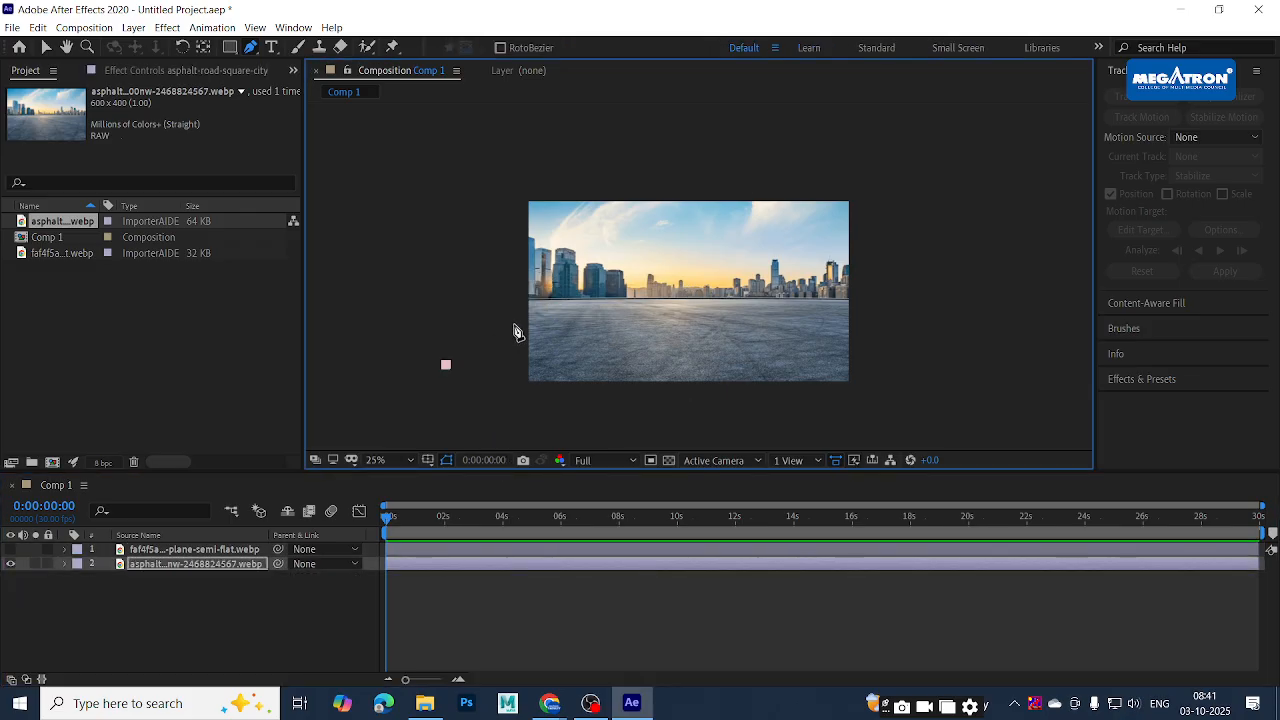
pyautogui.click(514, 324)
pyautogui.click(556, 294)
pyautogui.click(575, 278)
pyautogui.click(652, 229)
pyautogui.click(681, 222)
pyautogui.click(766, 218)
pyautogui.click(821, 229)
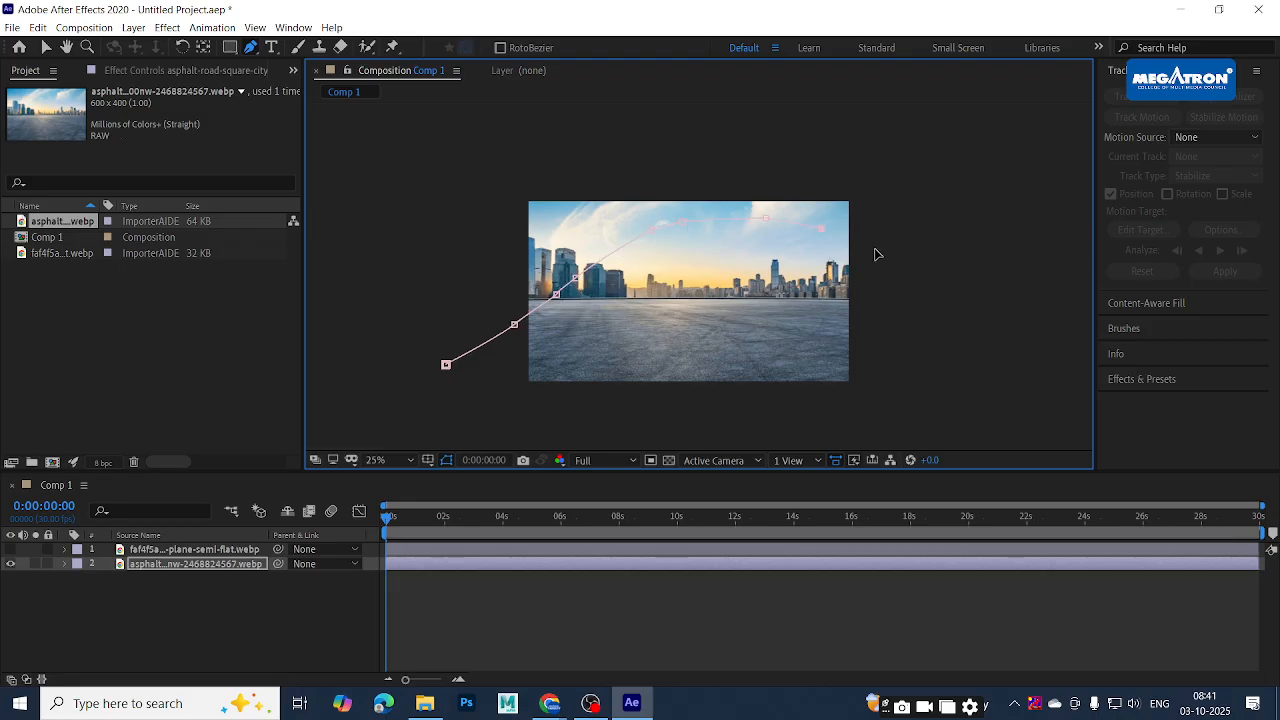
pyautogui.click(984, 305)
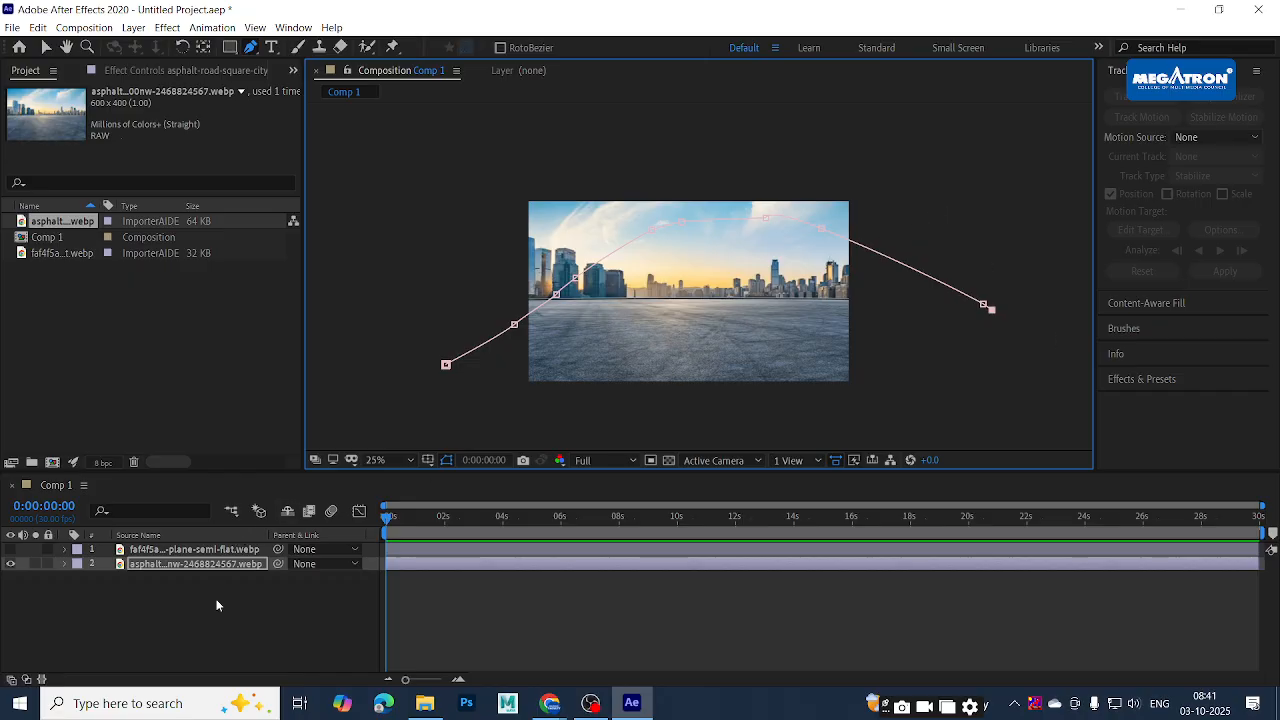
pyautogui.click(416, 549)
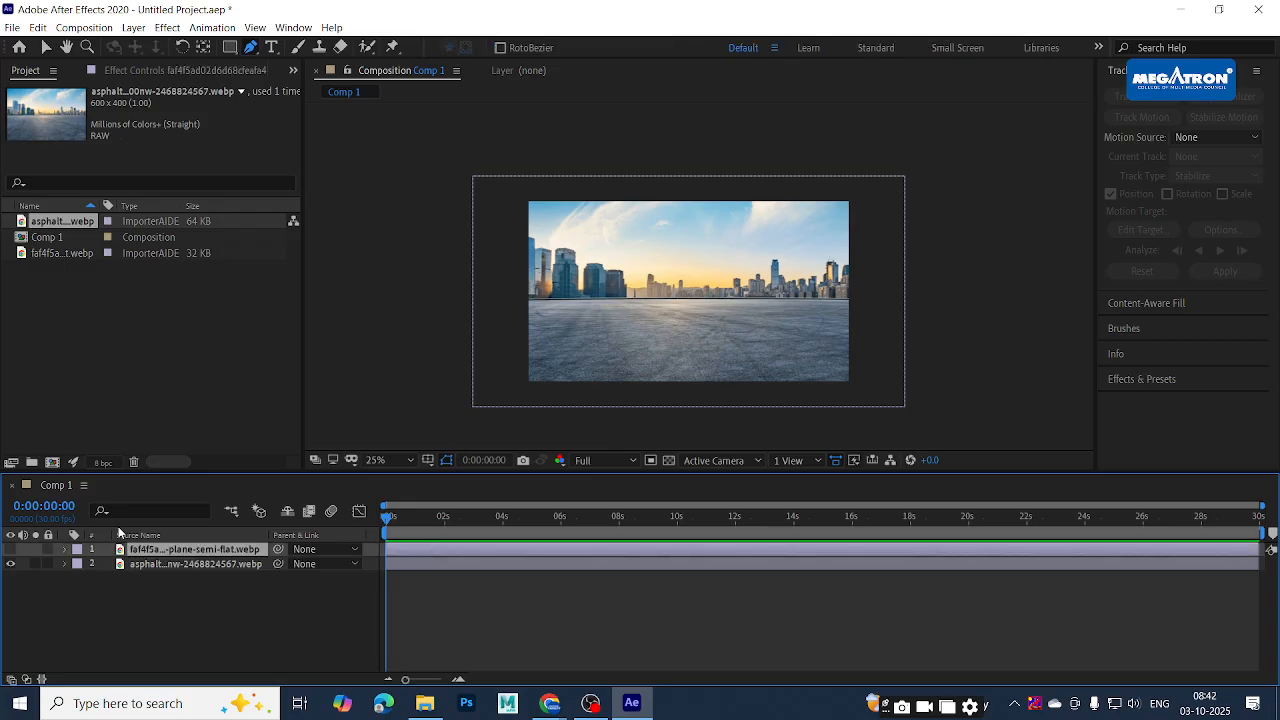
# Make the plane layer visible, switch to the Selection tool and clear the layer selection
pyautogui.click(10, 549)
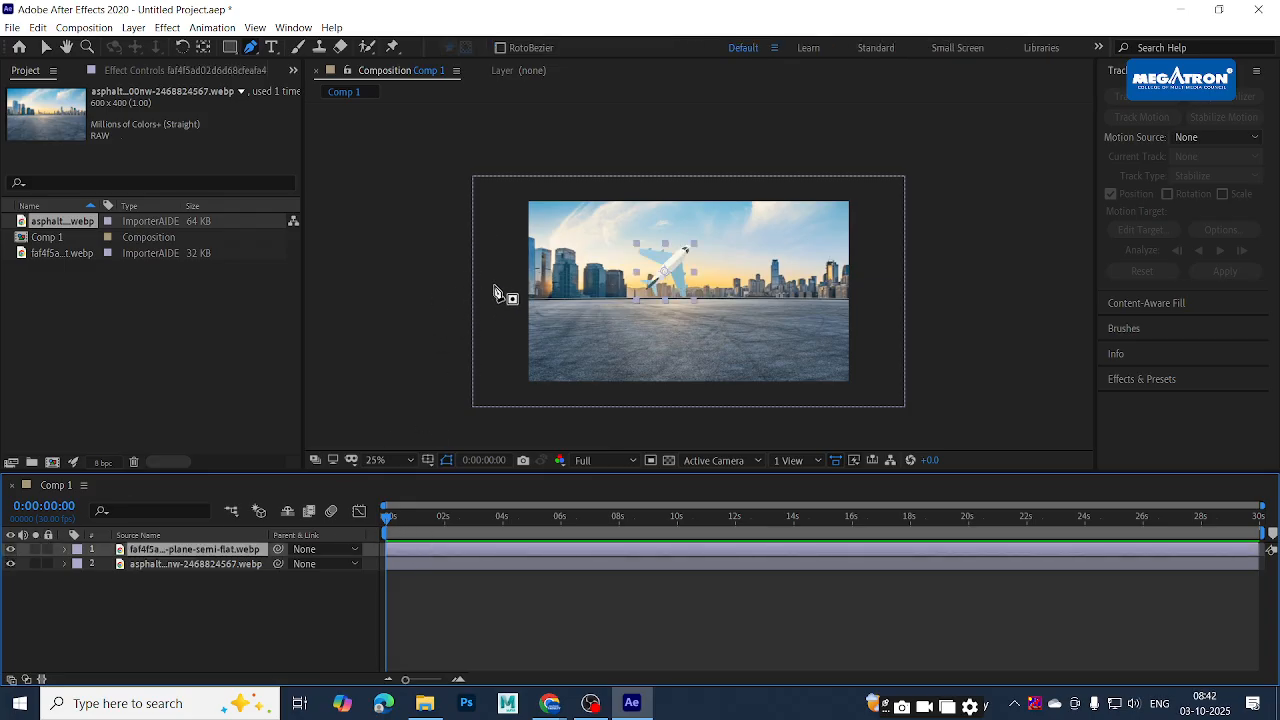
pyautogui.press('v')
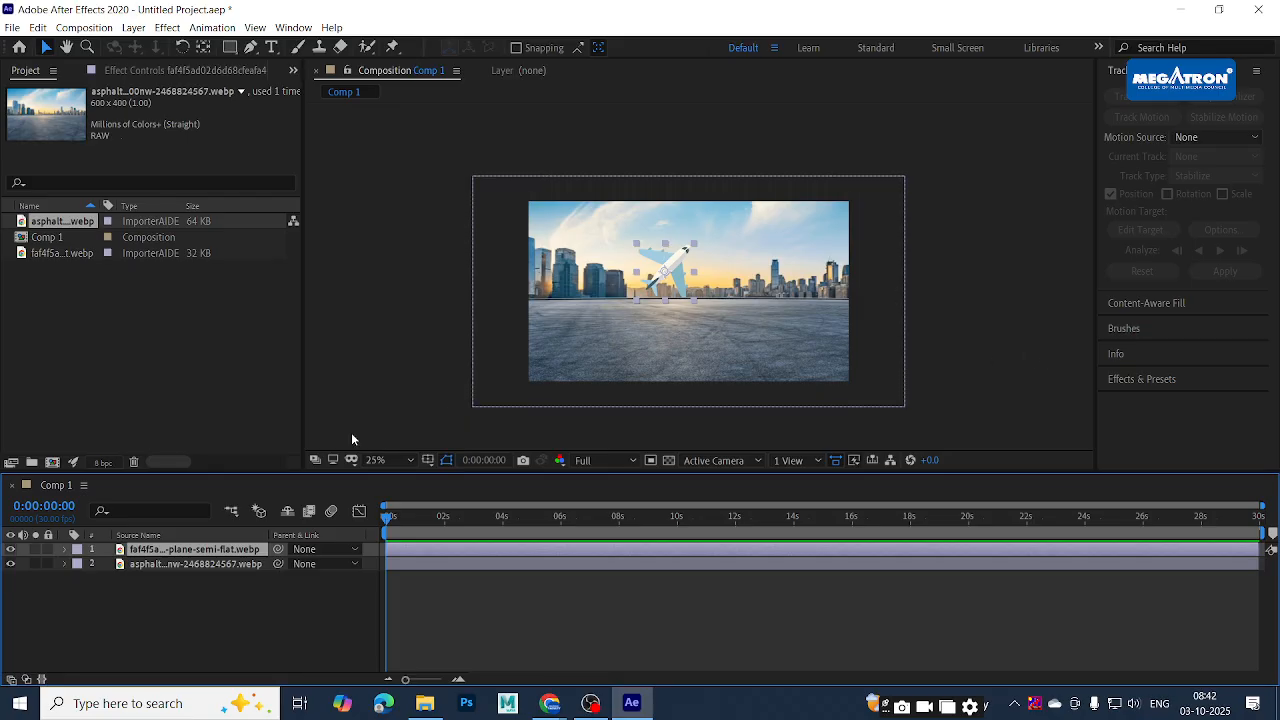
pyautogui.click(438, 617)
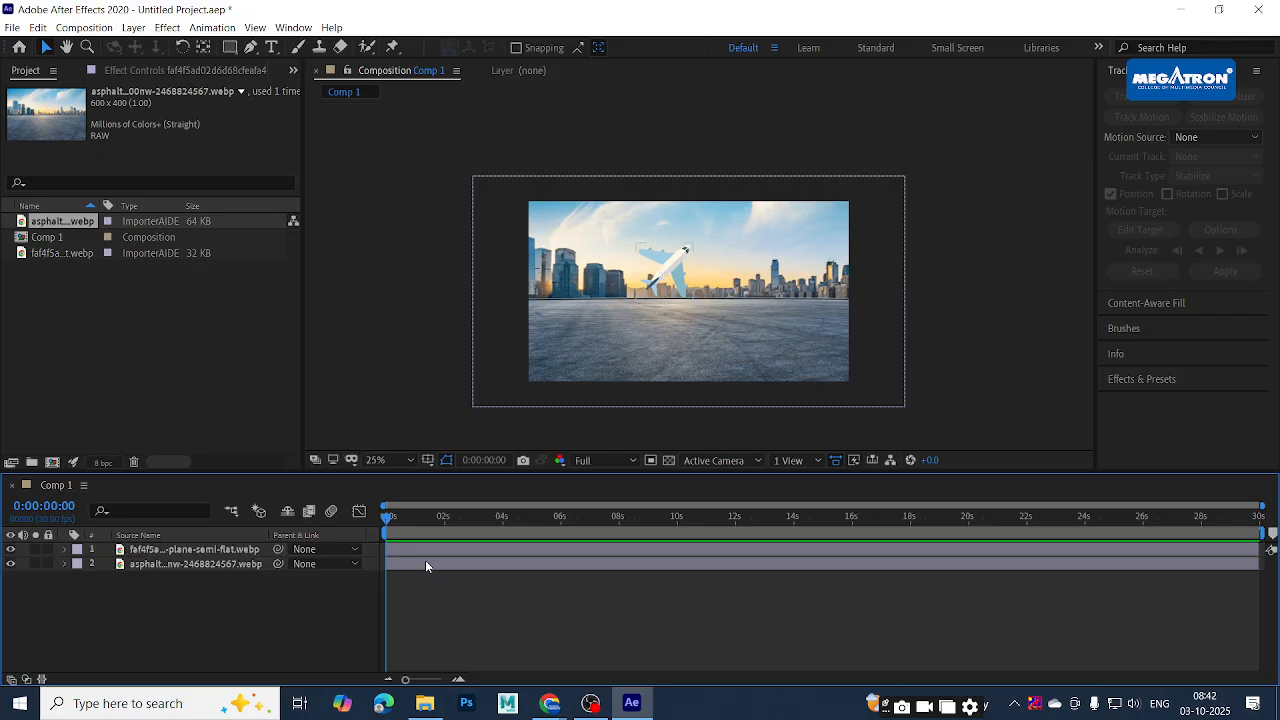
# Expand Mask 1 on the city layer to show its properties and single out Mask Path
pyautogui.click(425, 563)
pyautogui.click(65, 564)
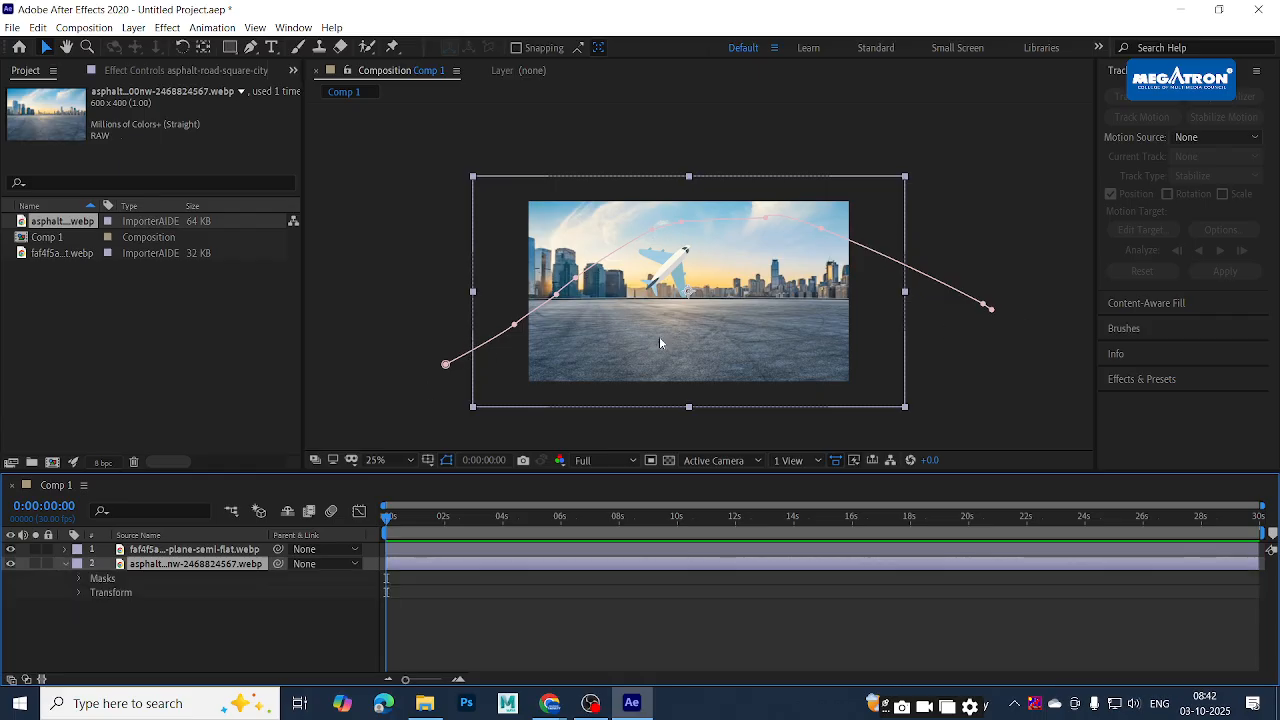
pyautogui.click(94, 623)
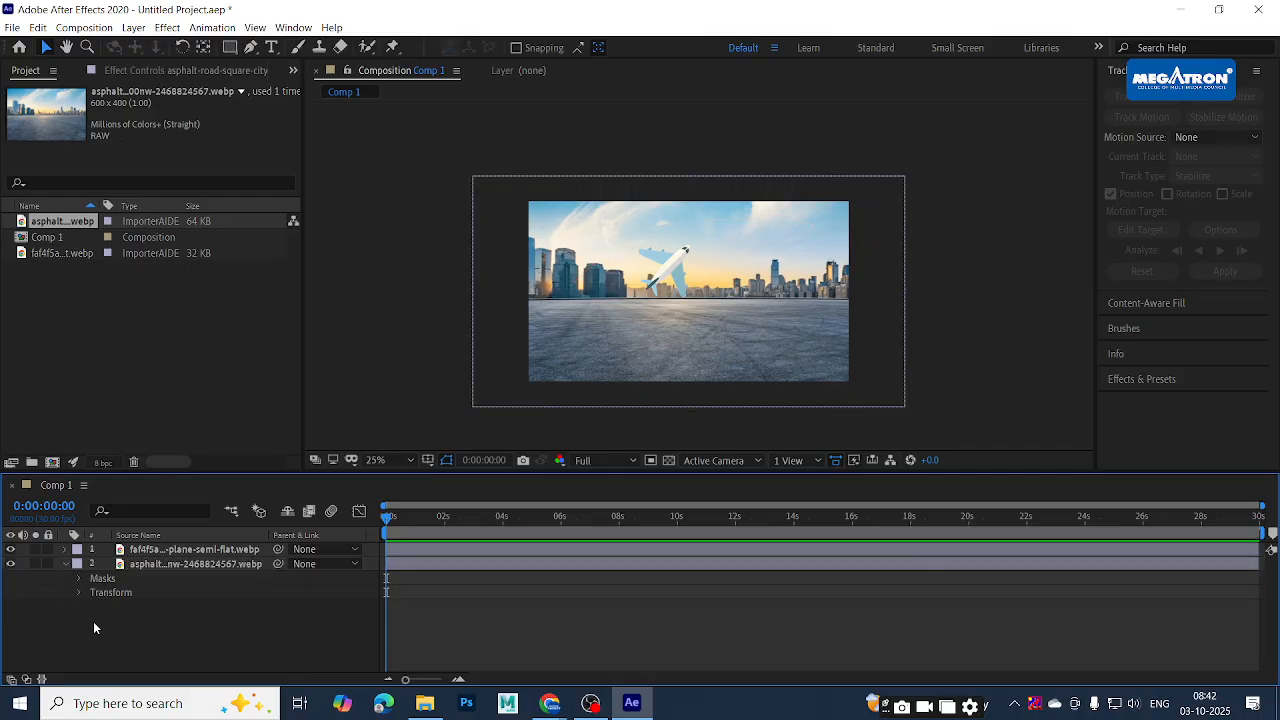
pyautogui.click(79, 579)
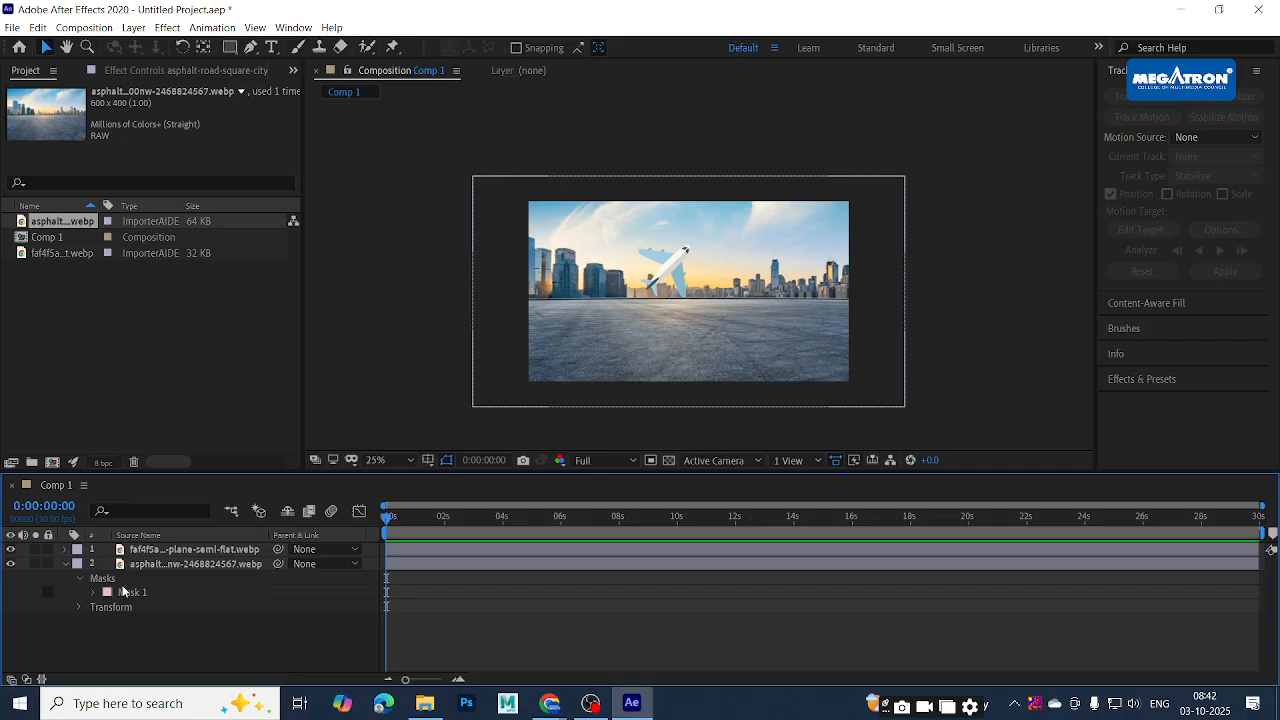
pyautogui.click(131, 595)
pyautogui.click(93, 593)
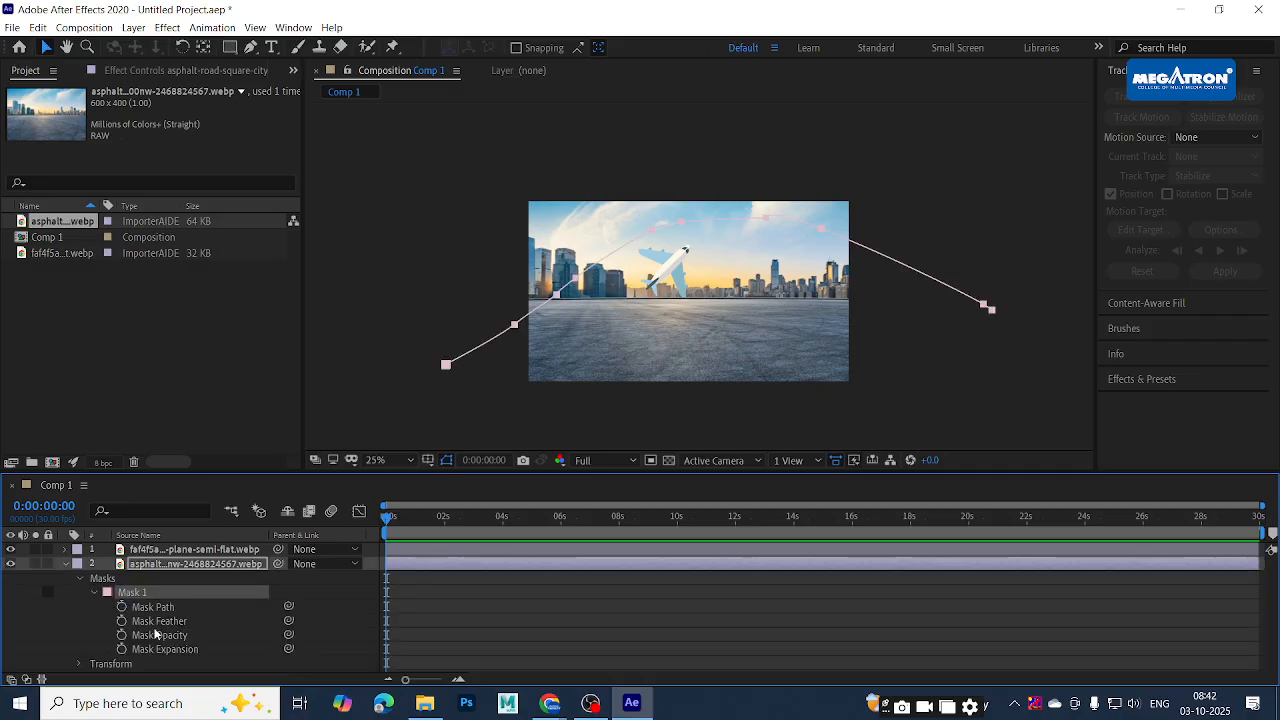
pyautogui.click(210, 609)
pyautogui.click(202, 635)
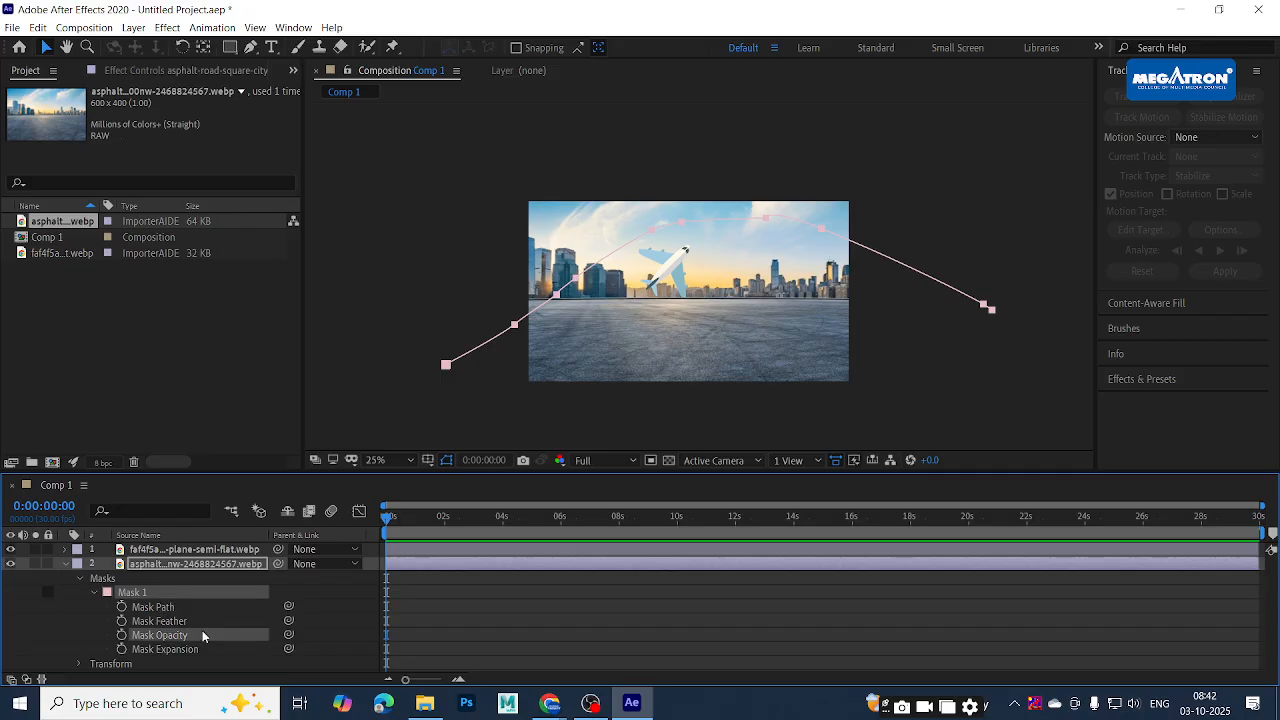
pyautogui.click(161, 612)
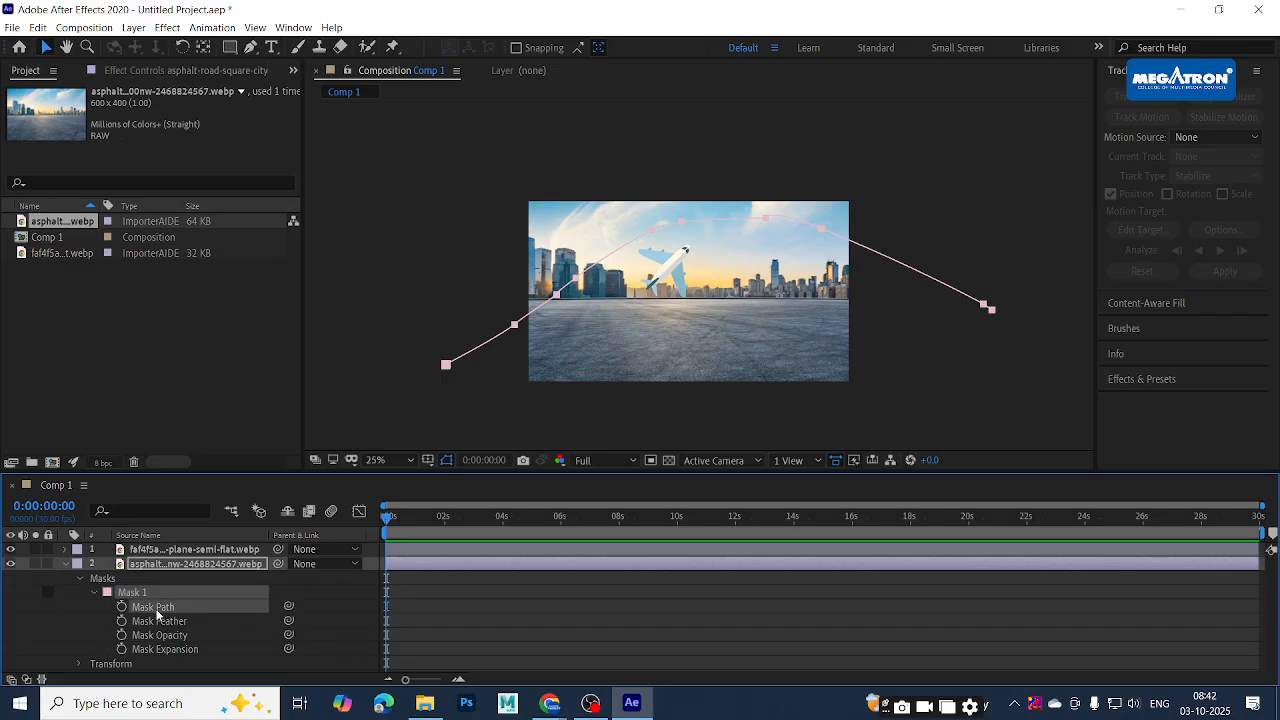
pyautogui.click(486, 287)
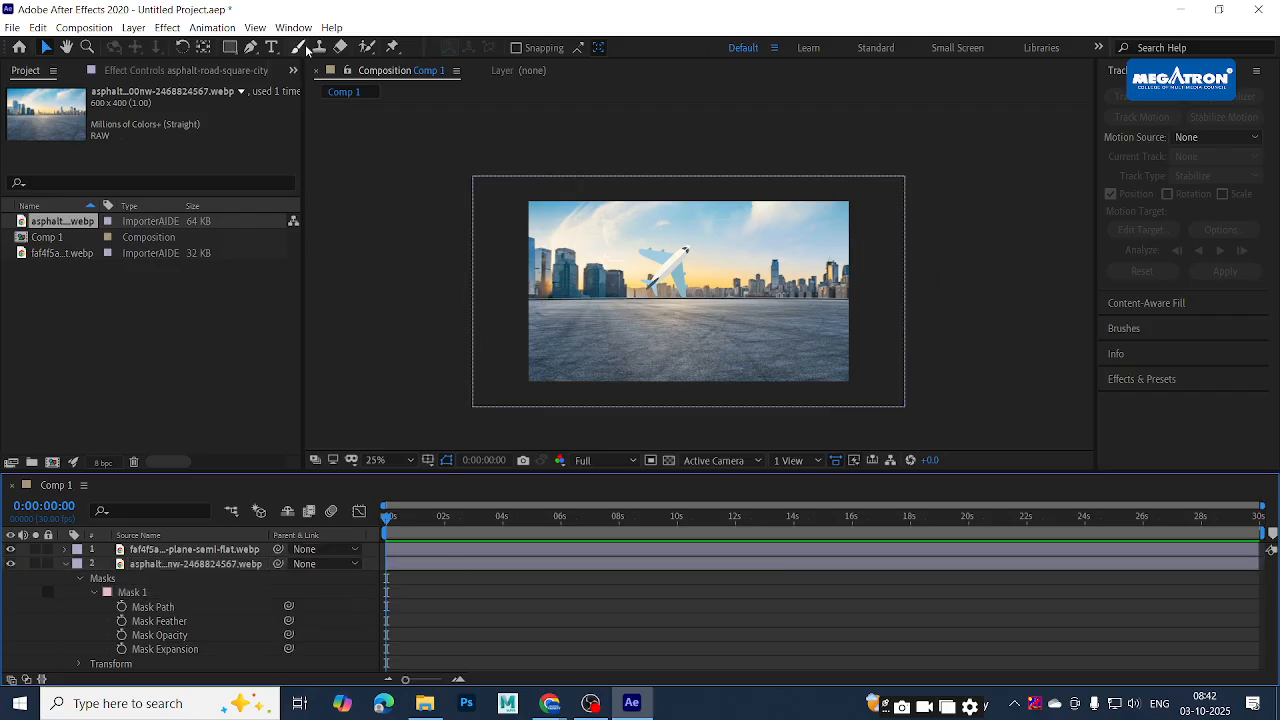
# Draw a straight diagonal shape path across the frame with the Pen tool while no layer is selected
pyautogui.click(250, 47)
pyautogui.click(421, 393)
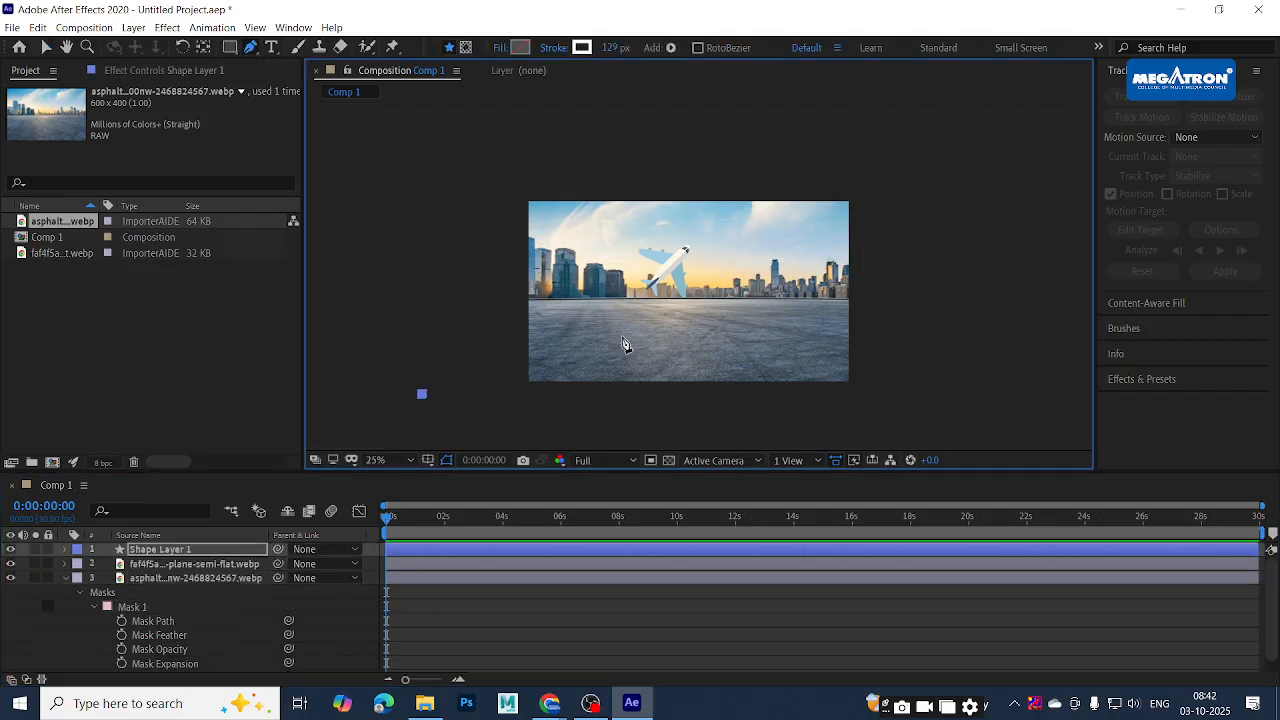
pyautogui.click(903, 243)
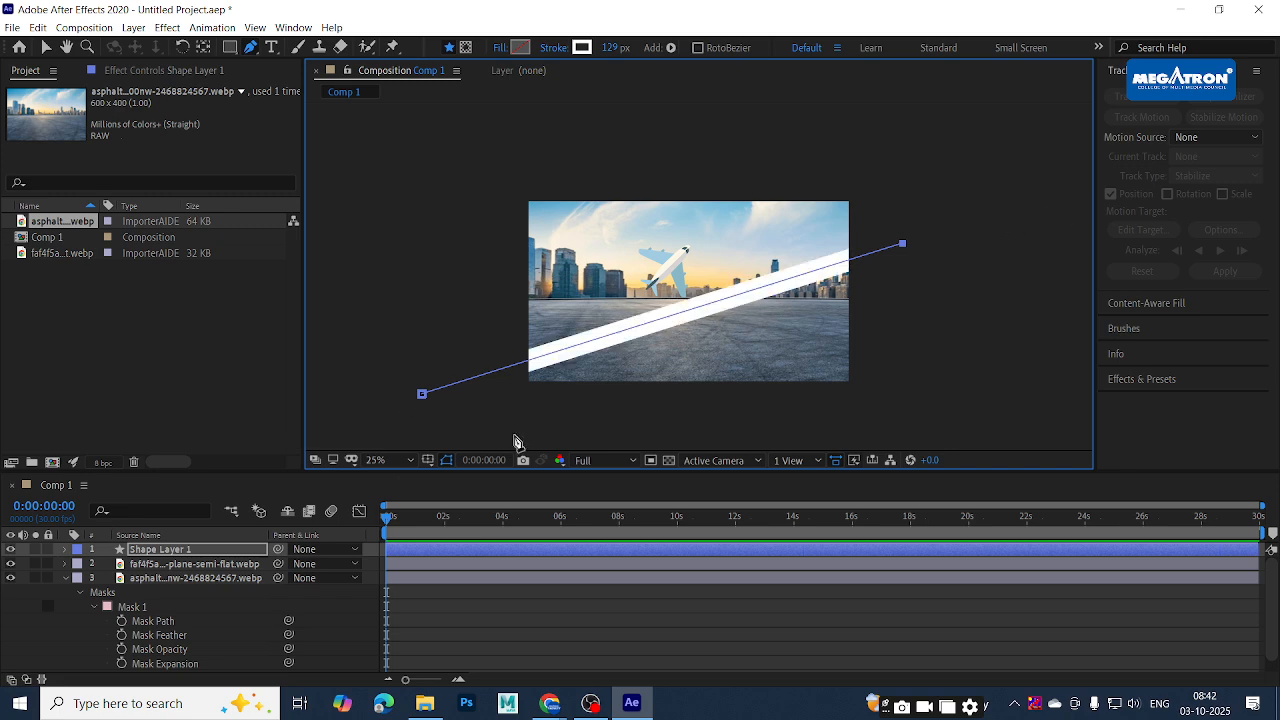
# Expand the new shape layer's contents down to the Path property of Path 1, and collapse them again
pyautogui.click(64, 550)
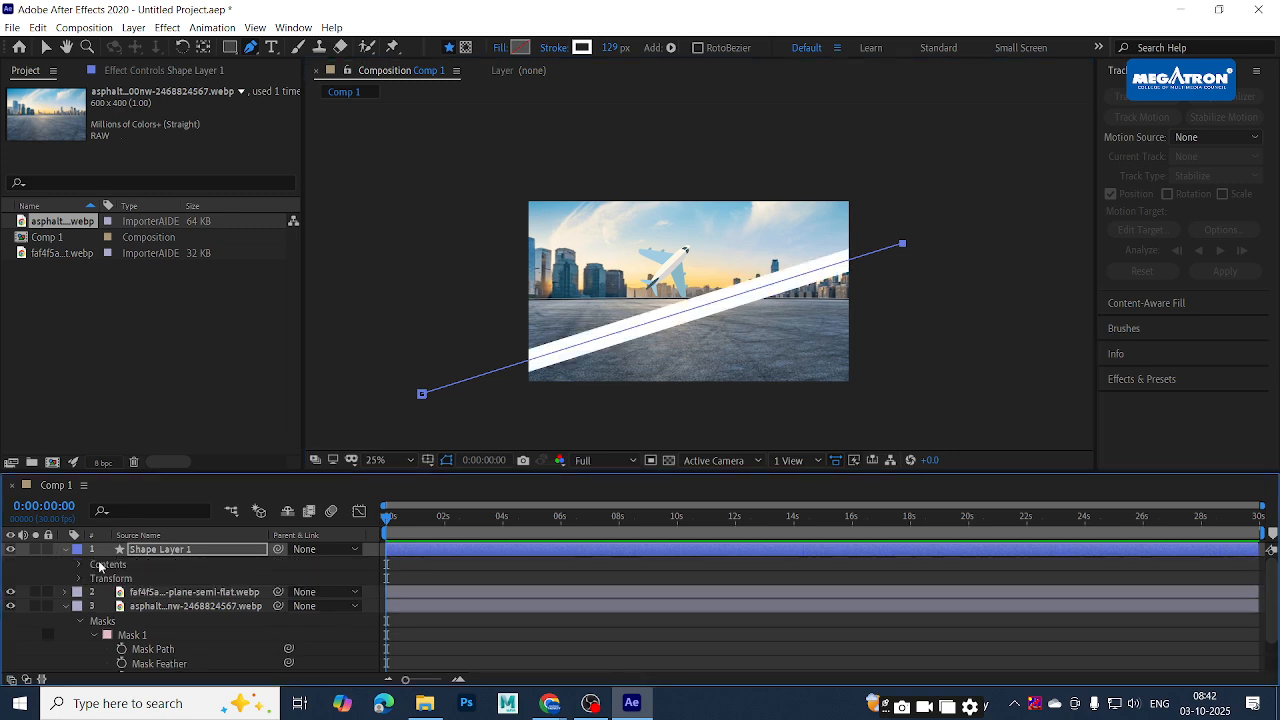
pyautogui.click(81, 565)
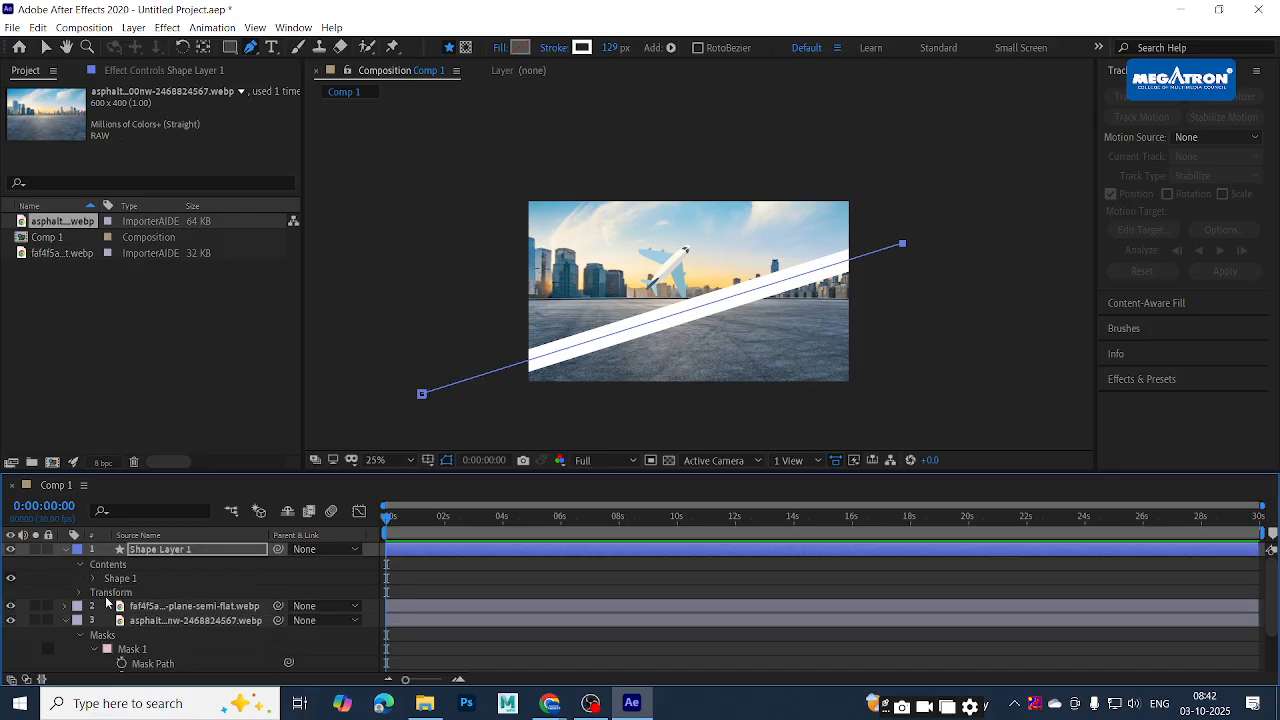
pyautogui.click(96, 579)
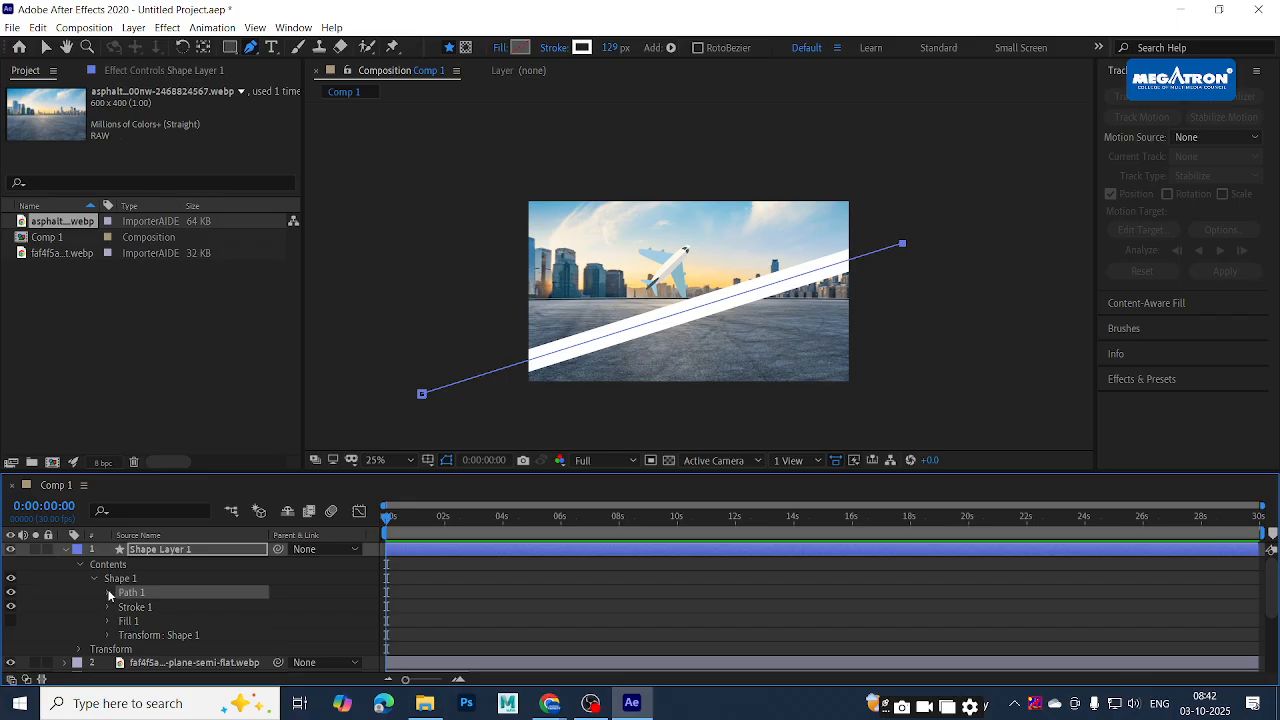
pyautogui.click(108, 593)
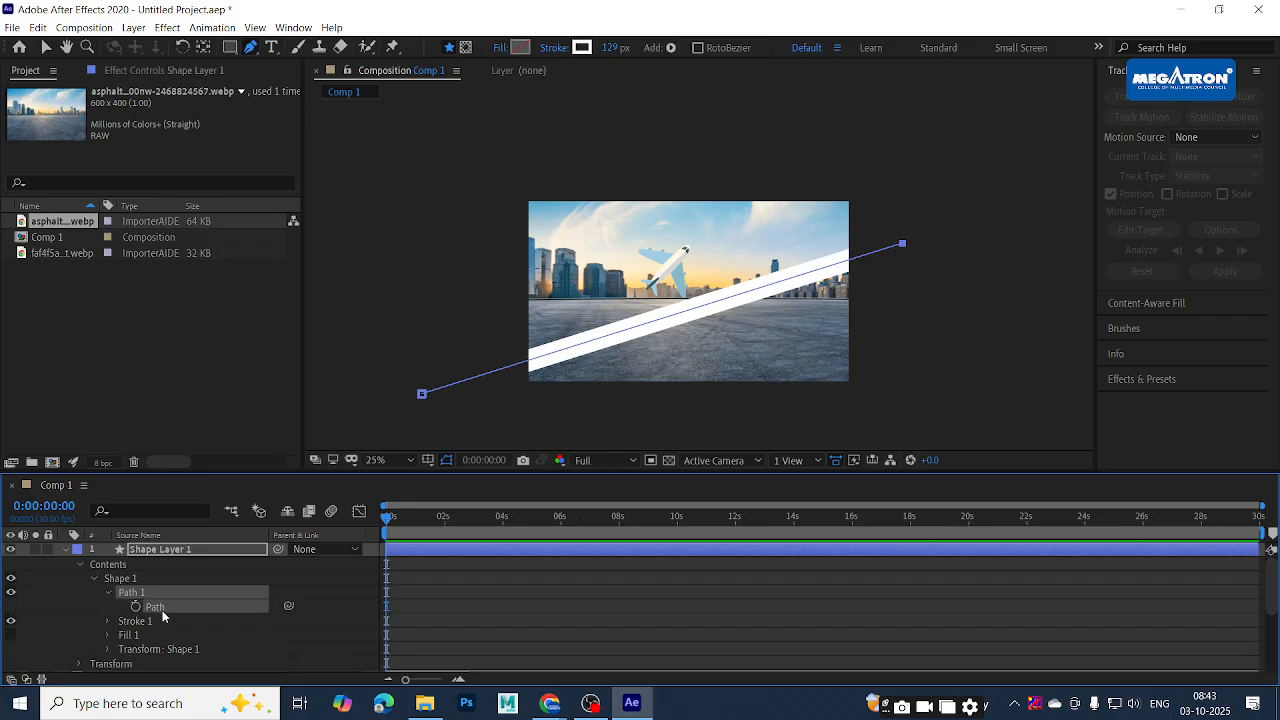
pyautogui.click(78, 565)
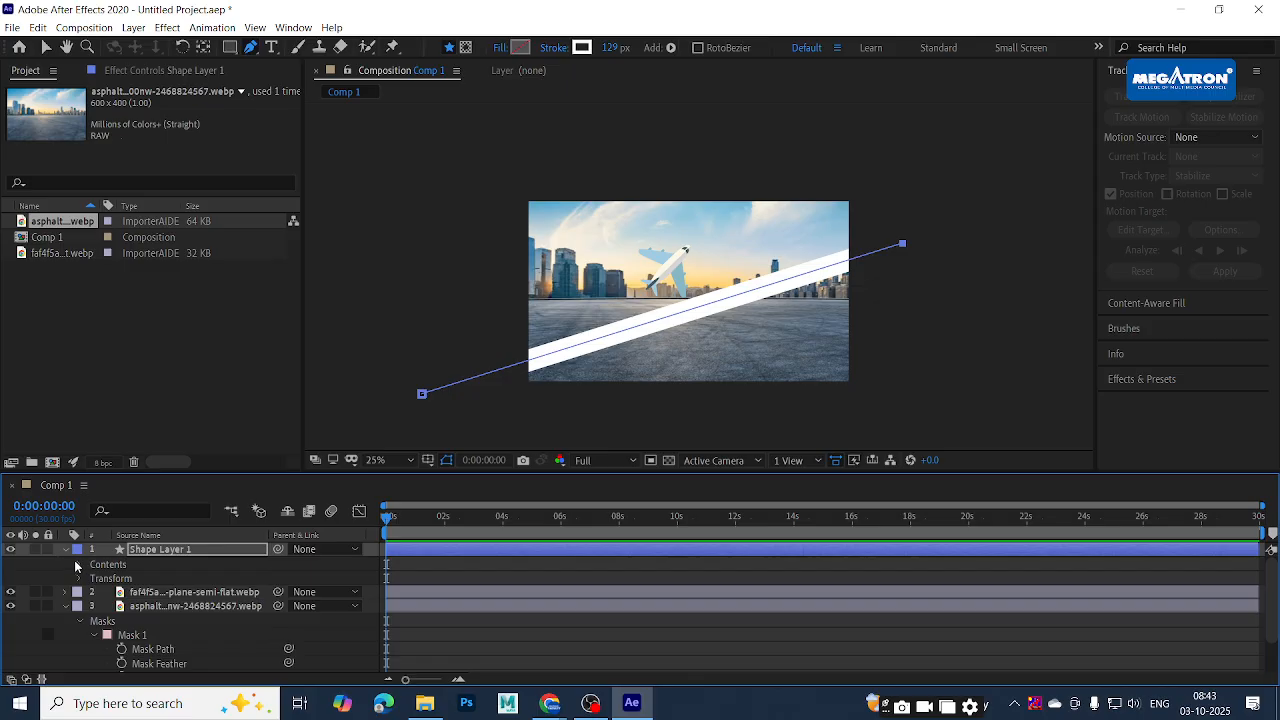
pyautogui.click(66, 550)
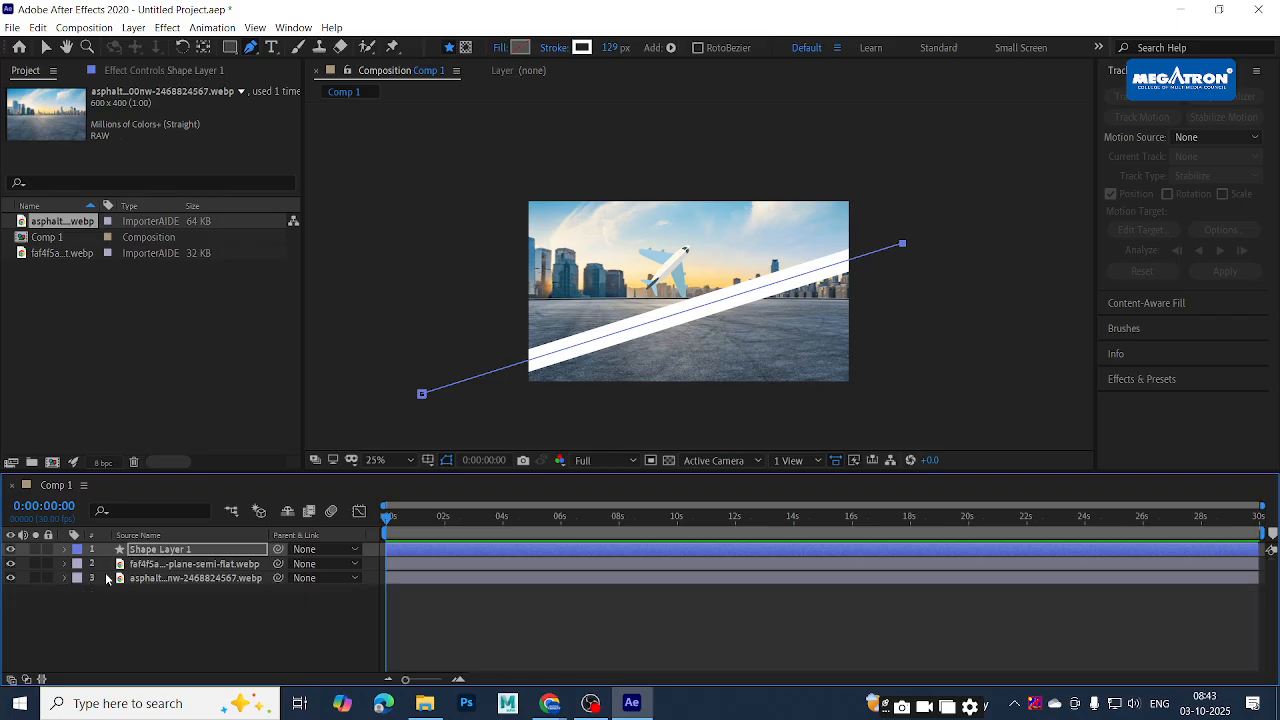
# Copy the Mask Path property of Mask 1 from the city layer
pyautogui.scroll(-1, 66, 583)
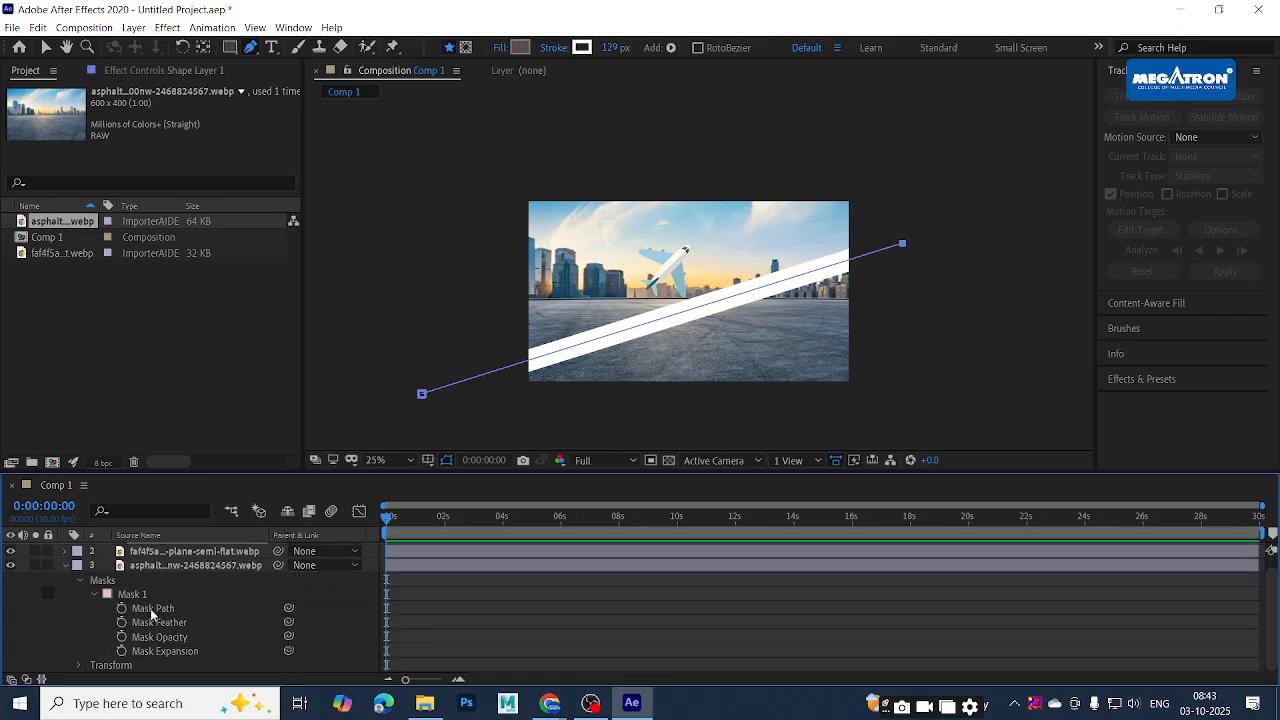
pyautogui.click(150, 608)
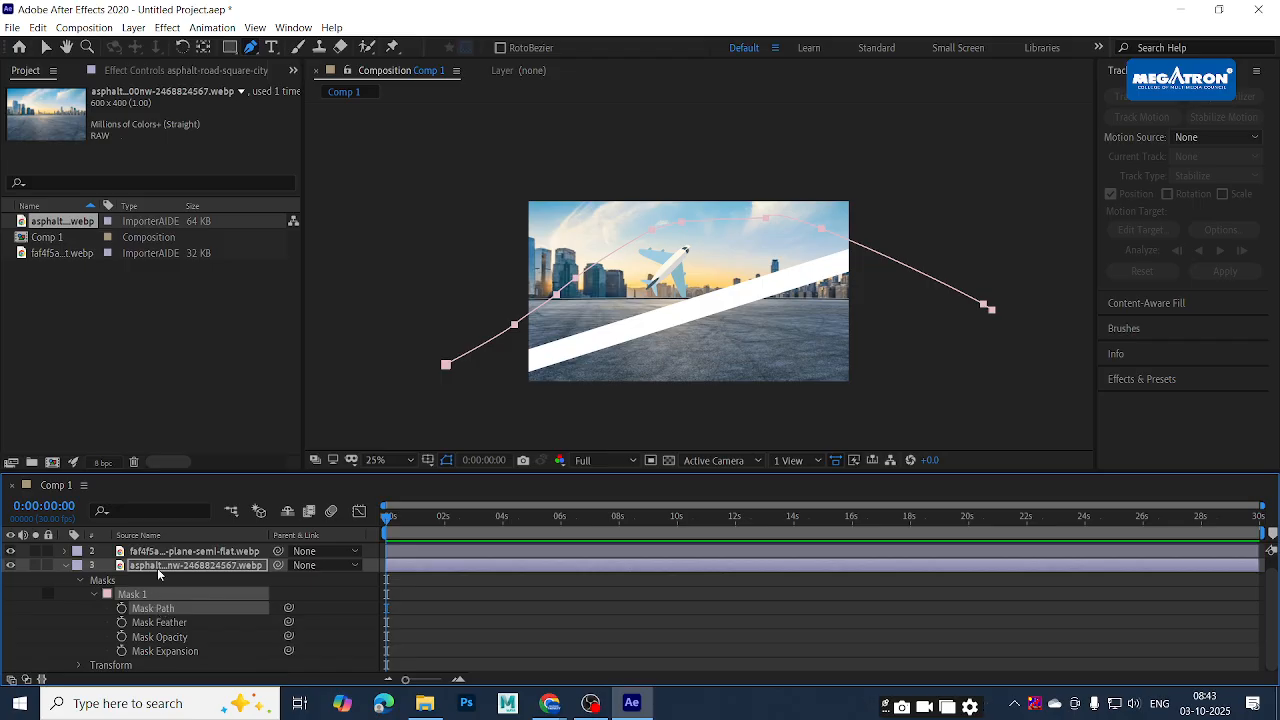
pyautogui.click(161, 555)
# Delete the shape layer with the straight diagonal path
pyautogui.scroll(1, 161, 560)
pyautogui.click(164, 551)
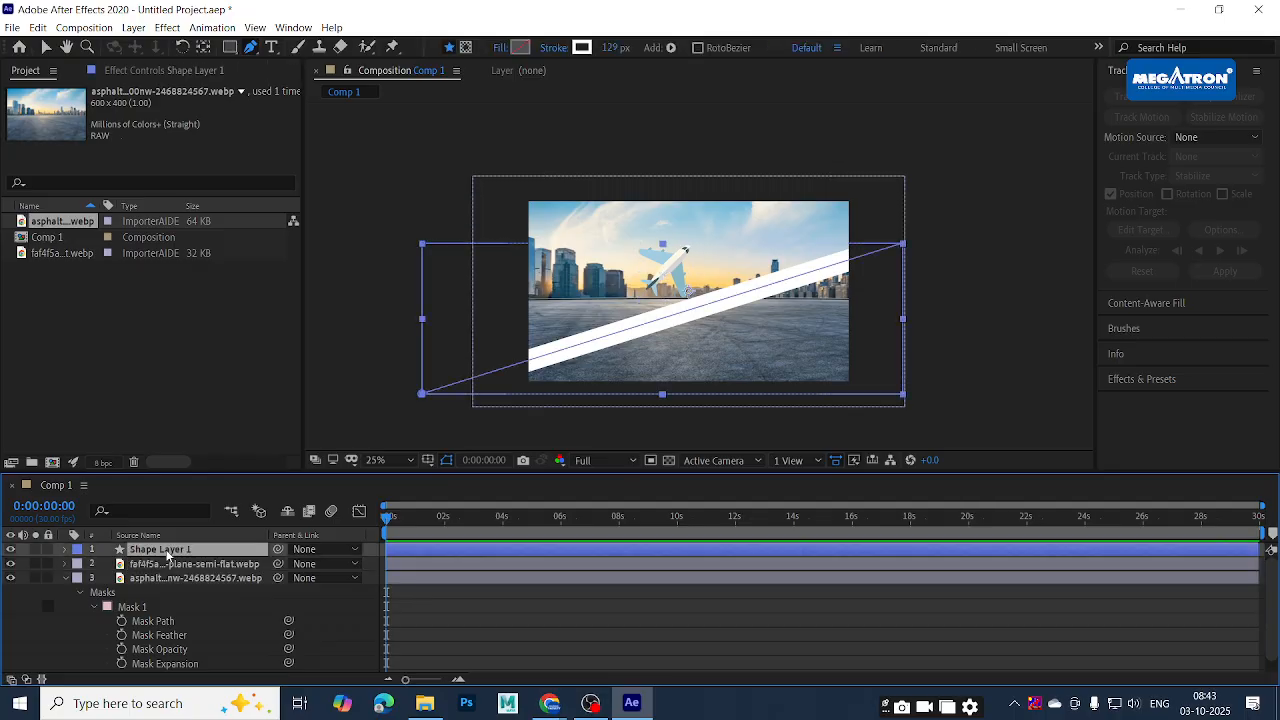
pyautogui.press('Delete')
# Paste the copied mask path into the plane layer's Position property at 0:00:00:00
pyautogui.click(100, 551)
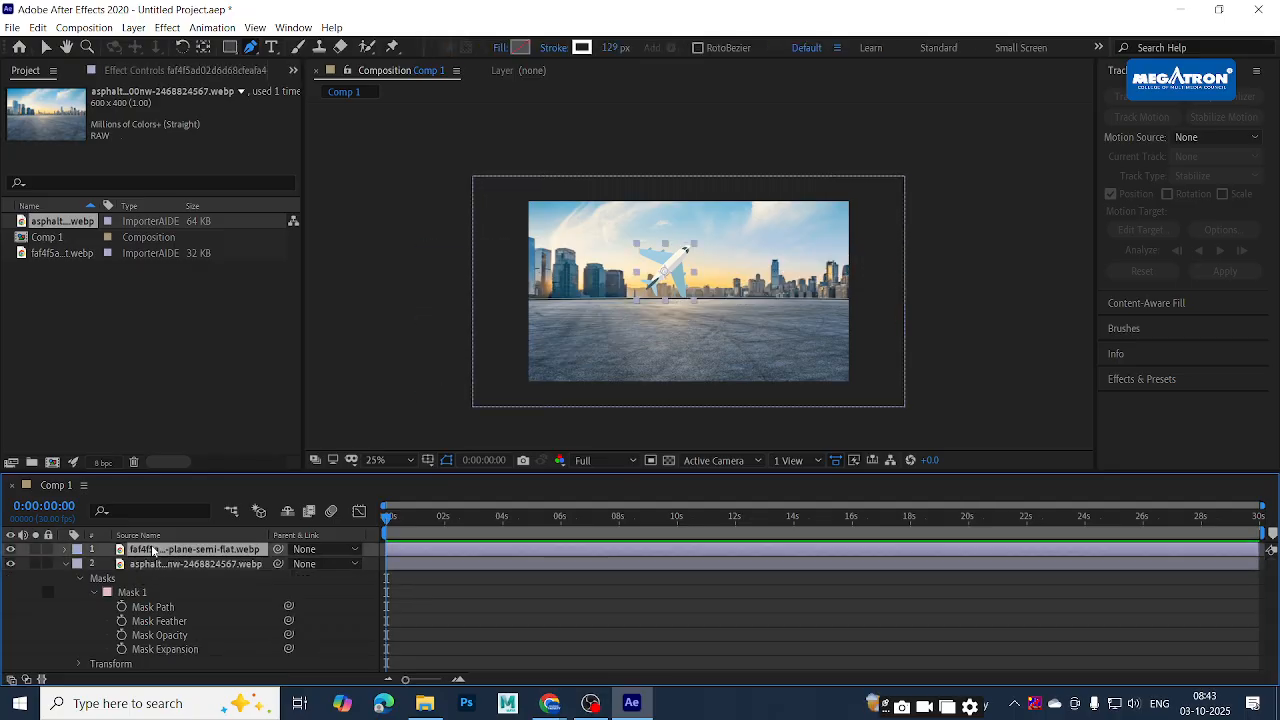
pyautogui.click(64, 549)
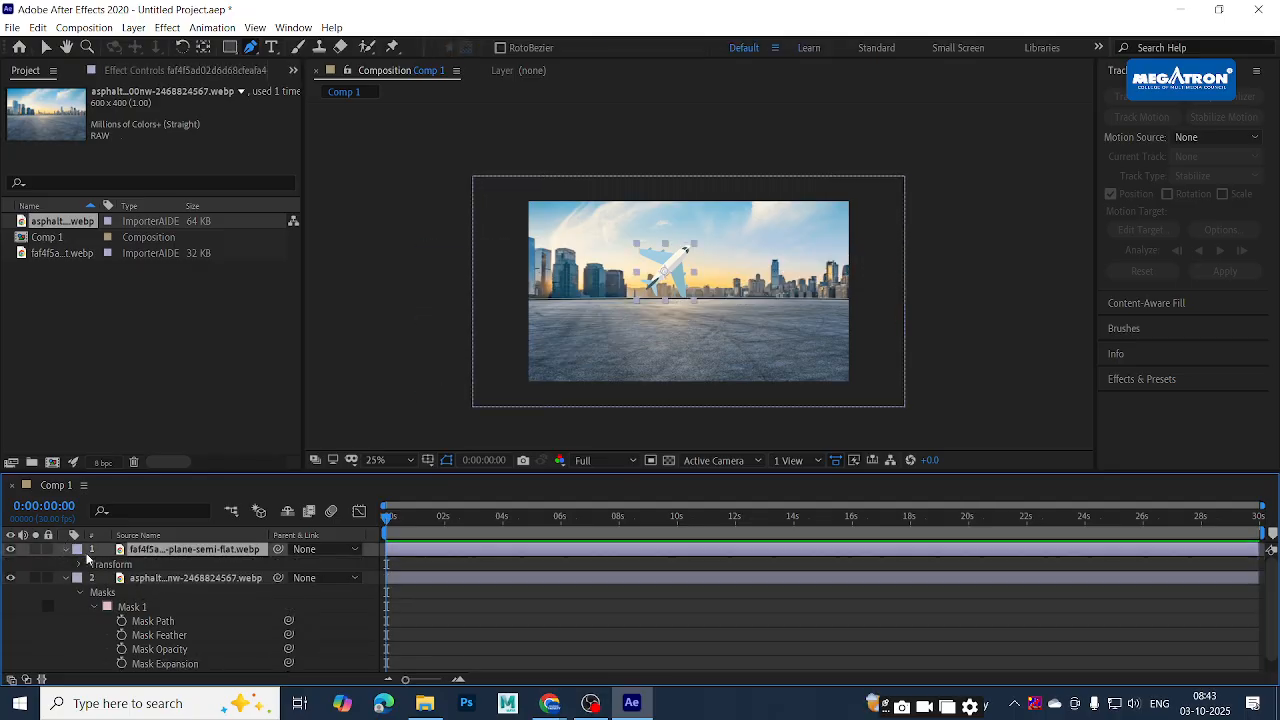
pyautogui.click(78, 566)
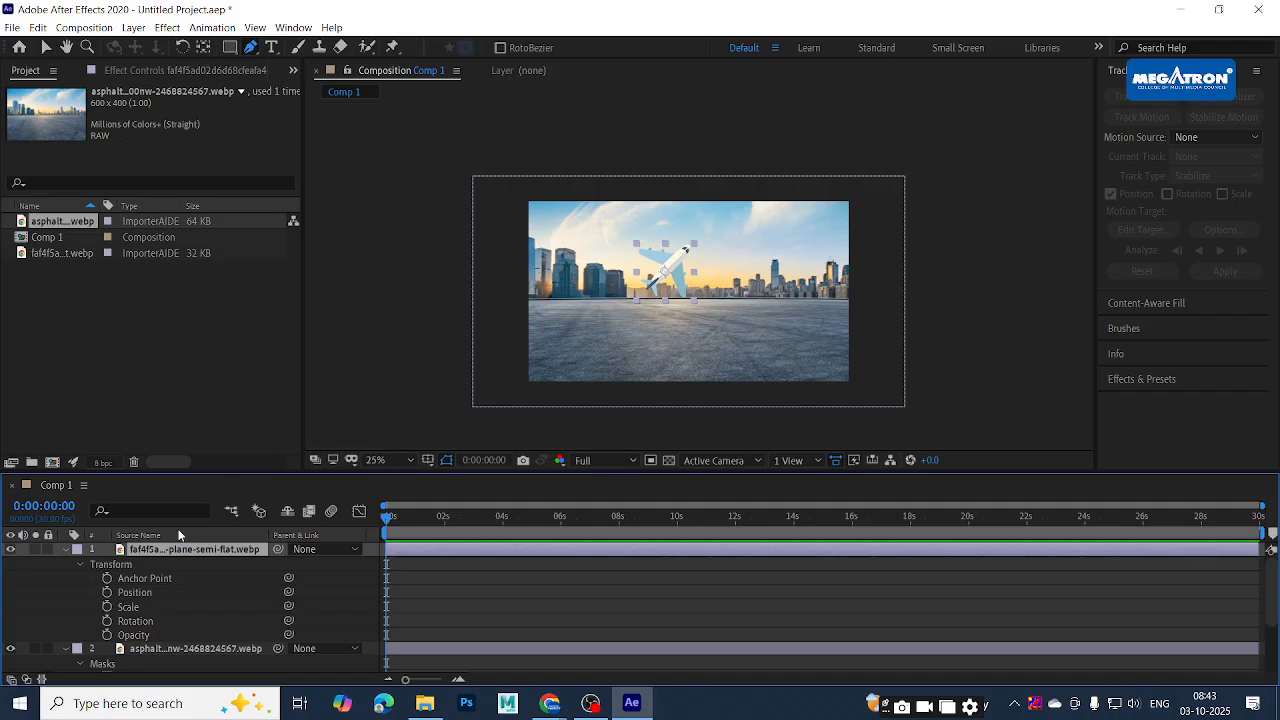
pyautogui.click(141, 591)
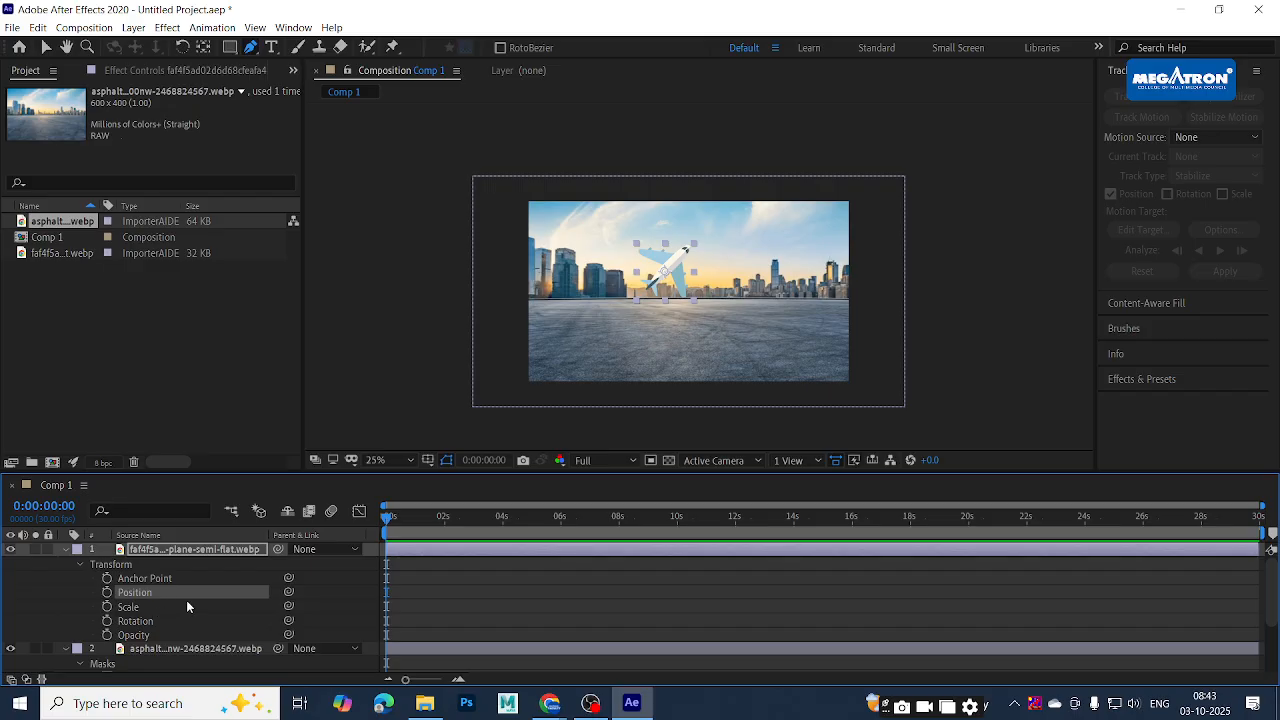
pyautogui.click(199, 622)
pyautogui.click(138, 596)
pyautogui.hotkey('ctrl', 'v')
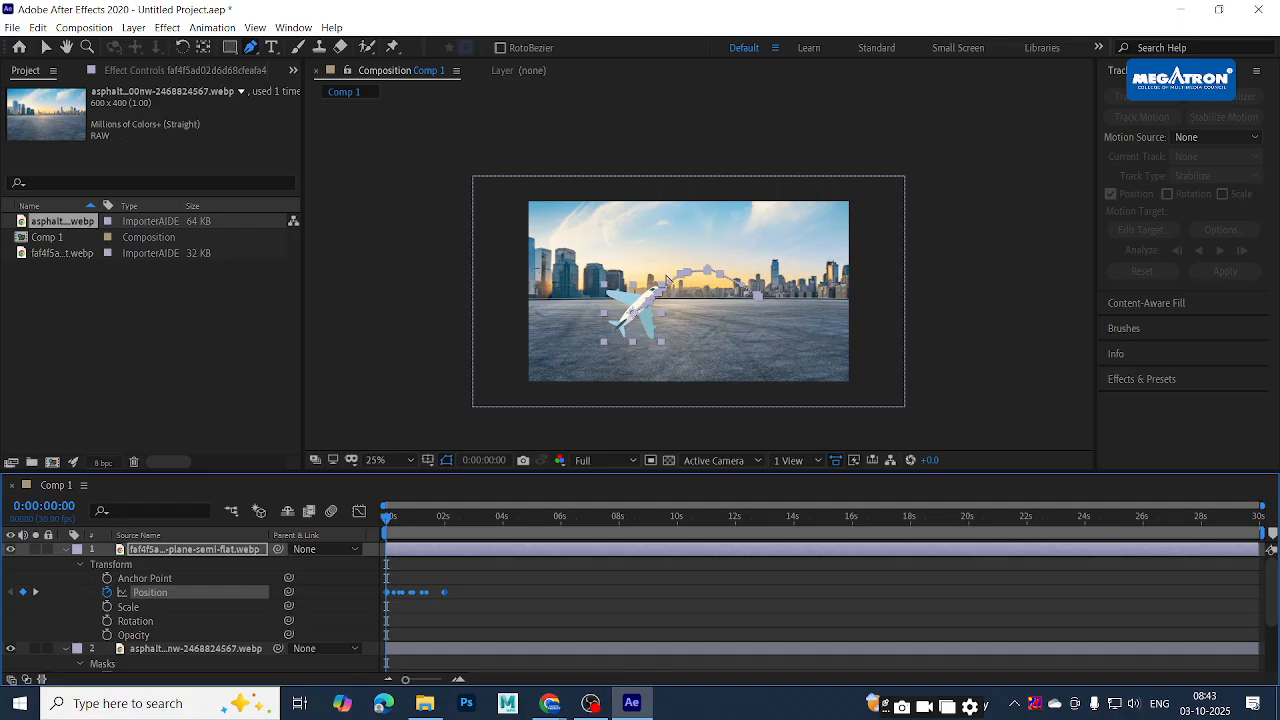
# Examine the pasted motion path and Position keyframes closely, moving the current time to 0:00:00:12
pyautogui.press('/')
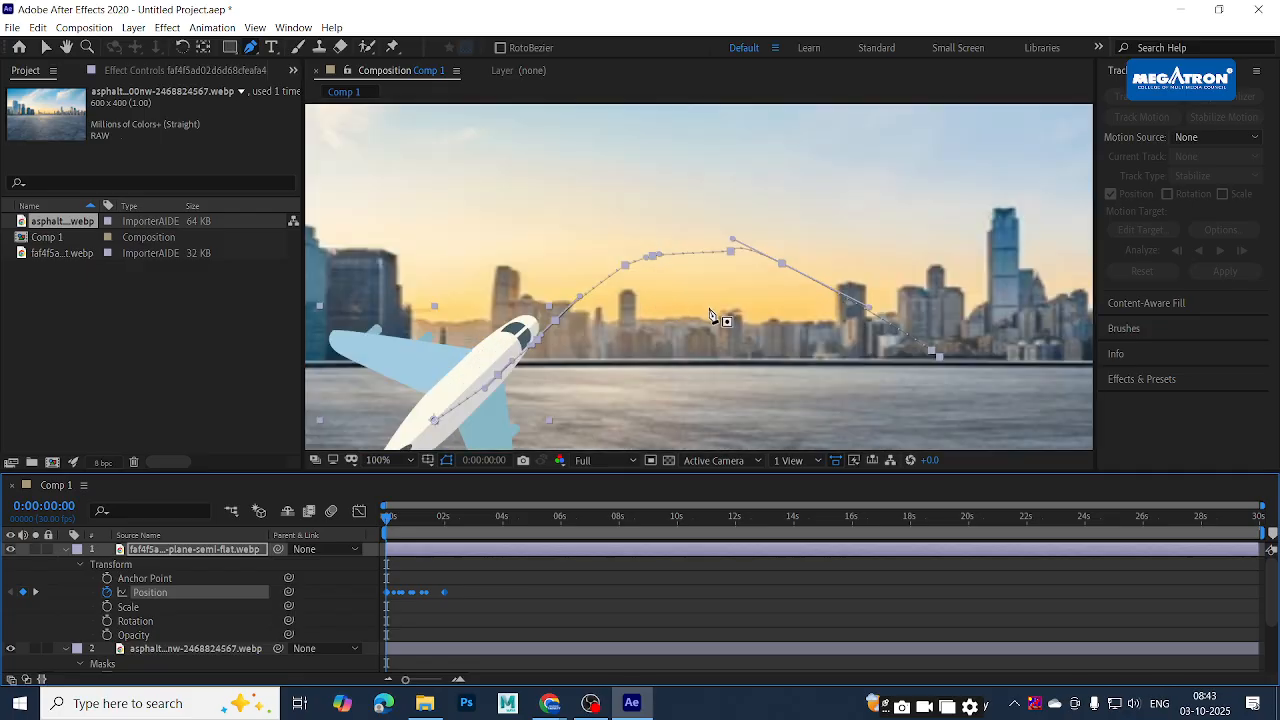
pyautogui.moveTo(735, 226); pyautogui.dragTo(738, 213)
pyautogui.scroll(-1, 662, 278)
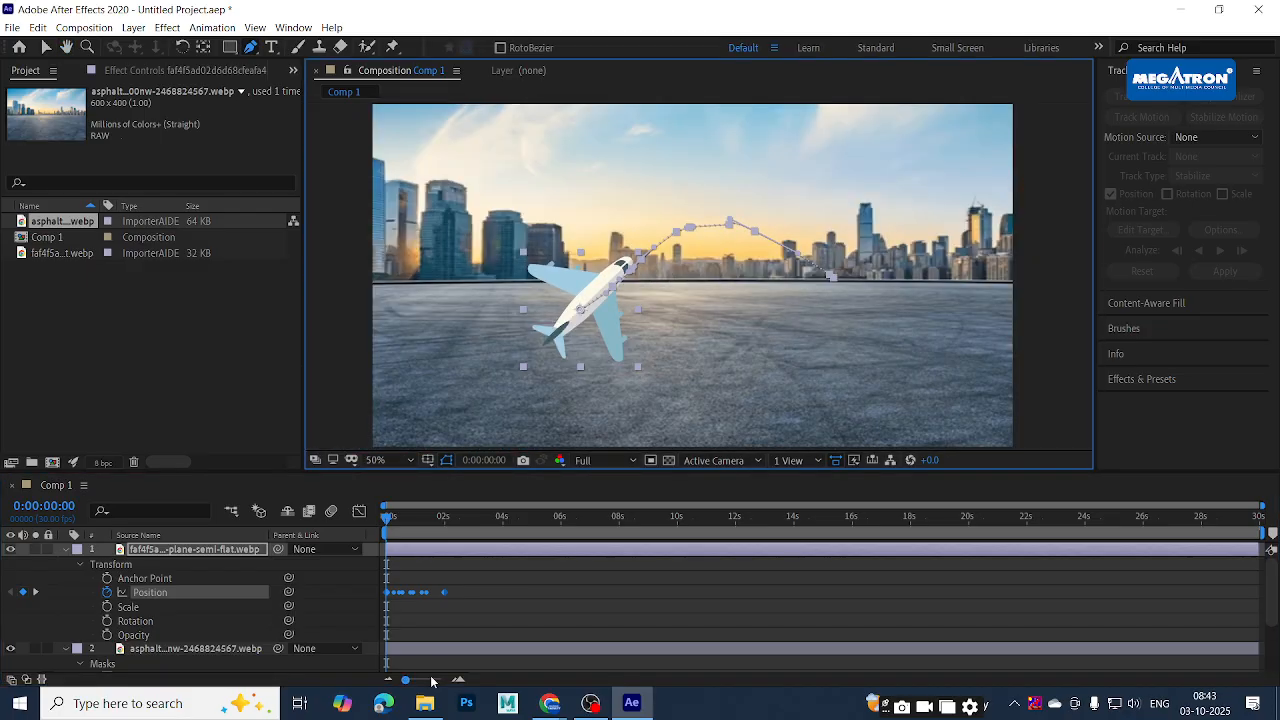
pyautogui.scroll(5, 404, 599)
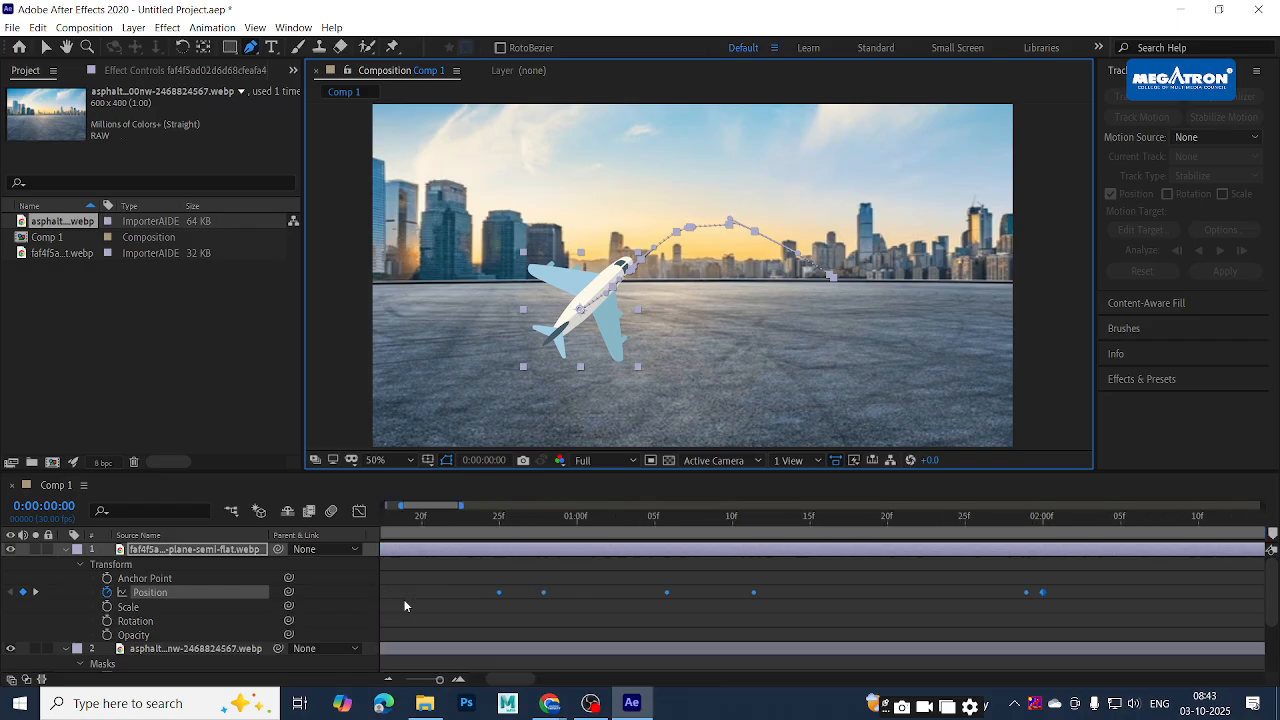
pyautogui.scroll(-4, 404, 605)
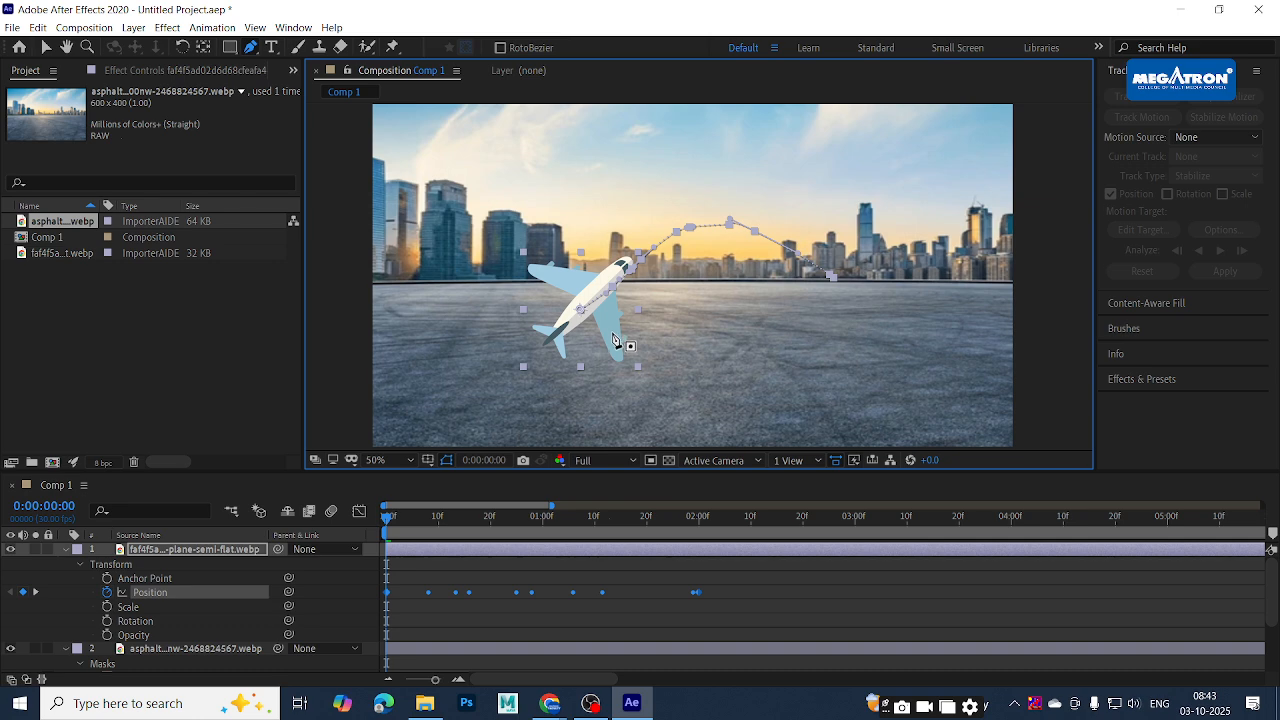
pyautogui.moveTo(387, 519); pyautogui.dragTo(448, 505)
# Switch to the Google Meet tab in Chrome to check the participant list, and return to After Effects
pyautogui.hotkey('alt', 'Tab')
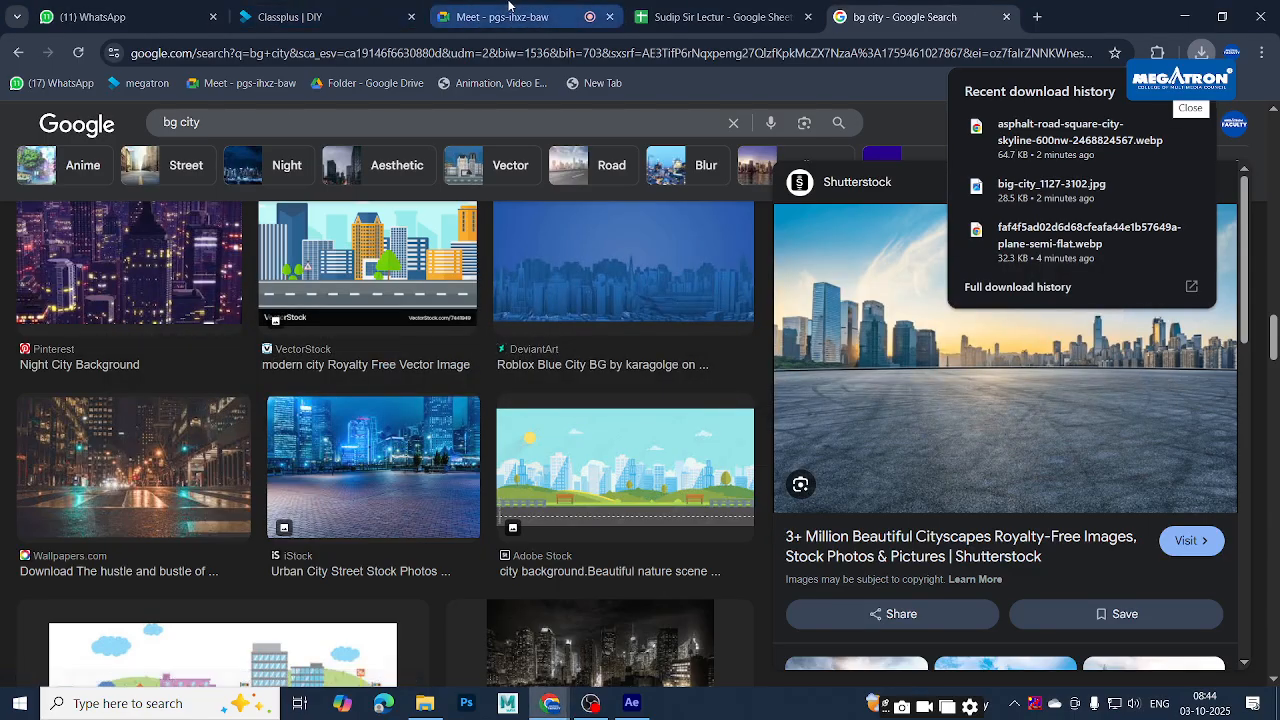
pyautogui.click(490, 17)
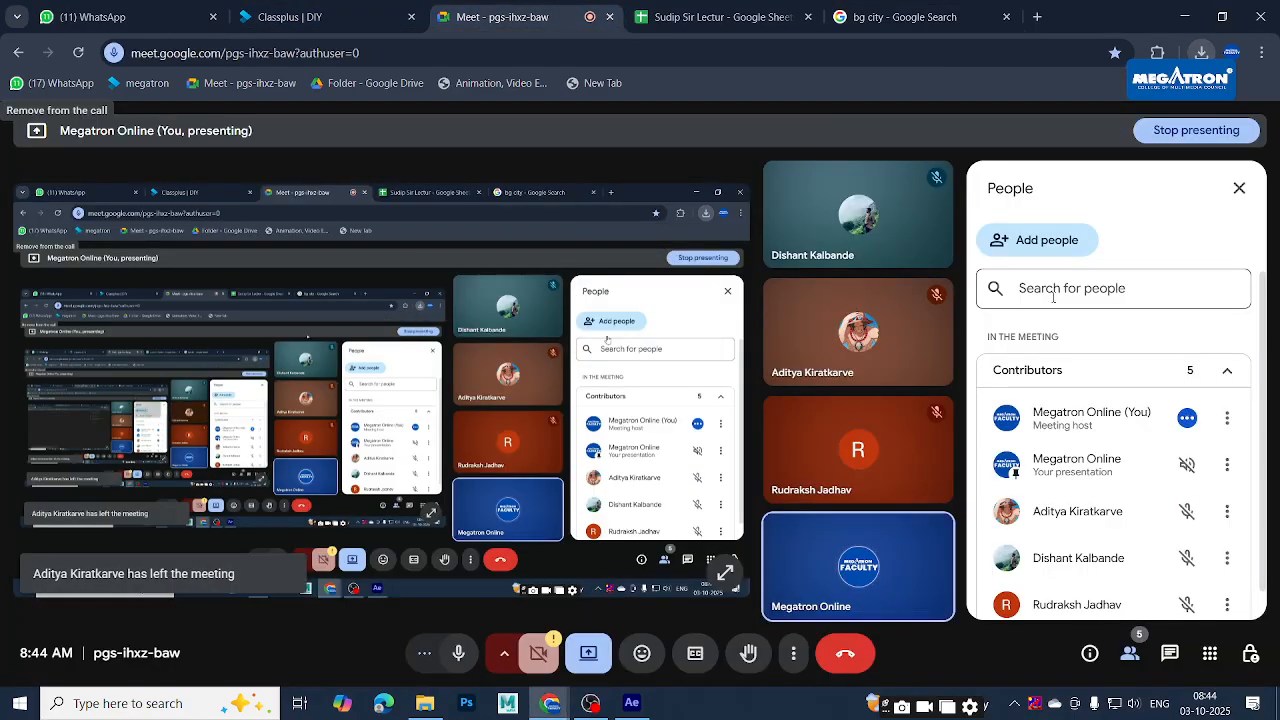
pyautogui.hotkey('alt', 'Tab')
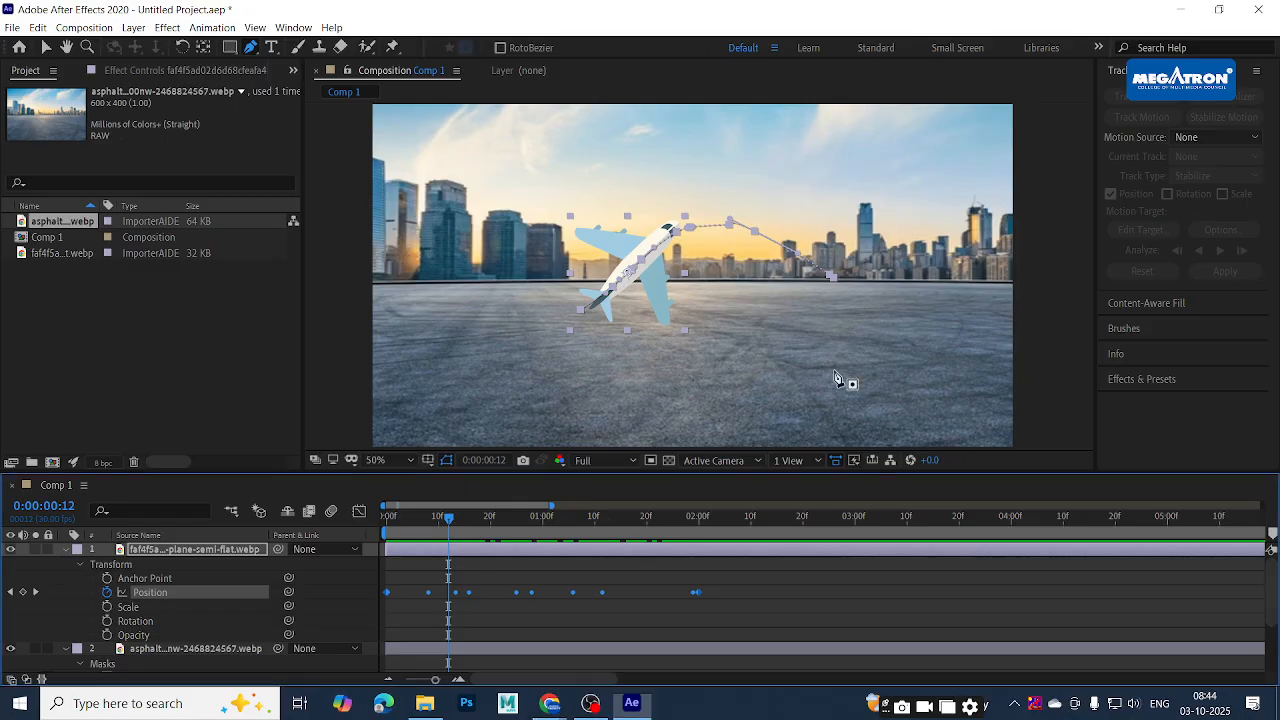
# Return to the start of the composition and preview the plane moving along its path
pyautogui.moveTo(448, 520); pyautogui.dragTo(362, 522)
pyautogui.press('space')
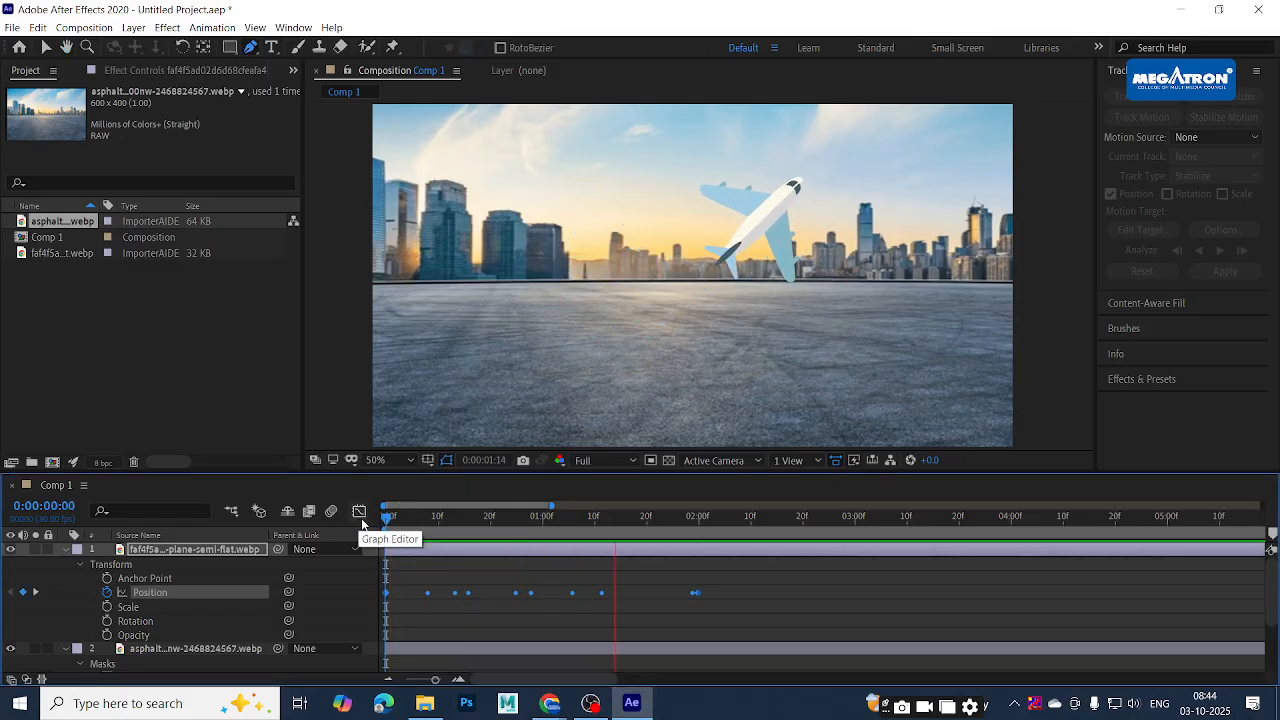
pyautogui.press('space')
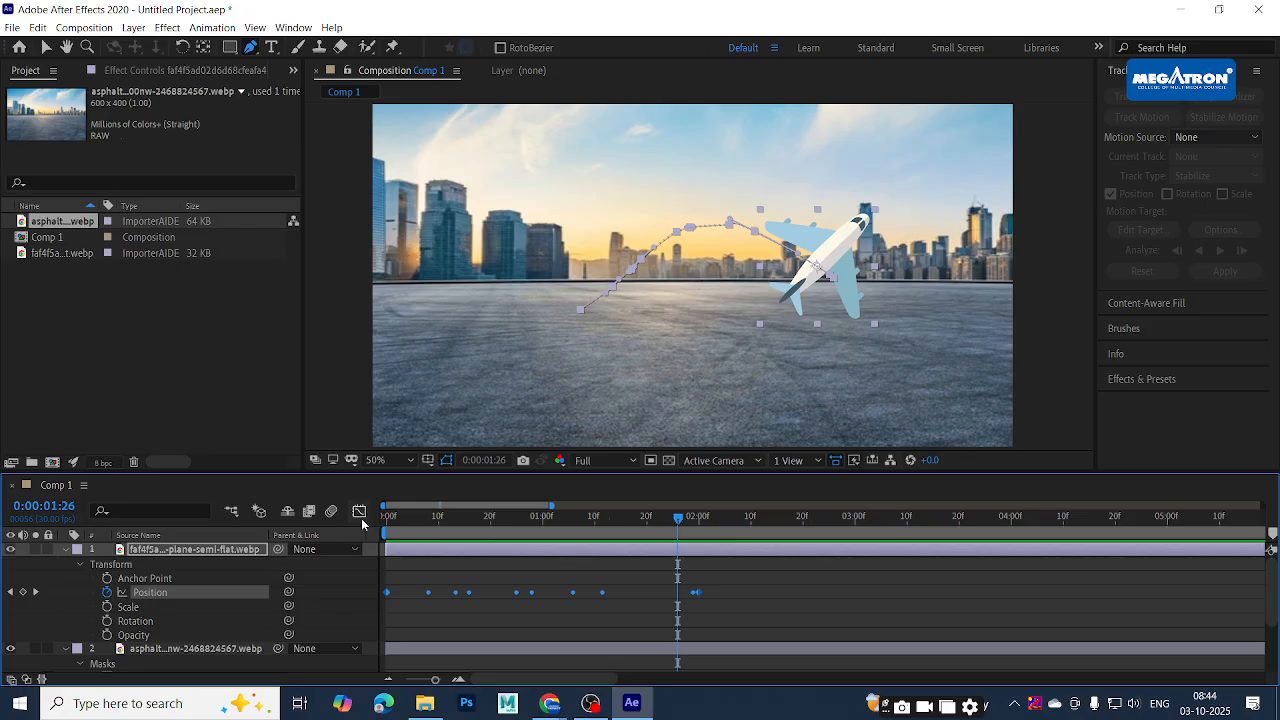
# Return the current time to the start of the composition and preview the plane's motion
pyautogui.moveTo(422, 520); pyautogui.dragTo(366, 518)
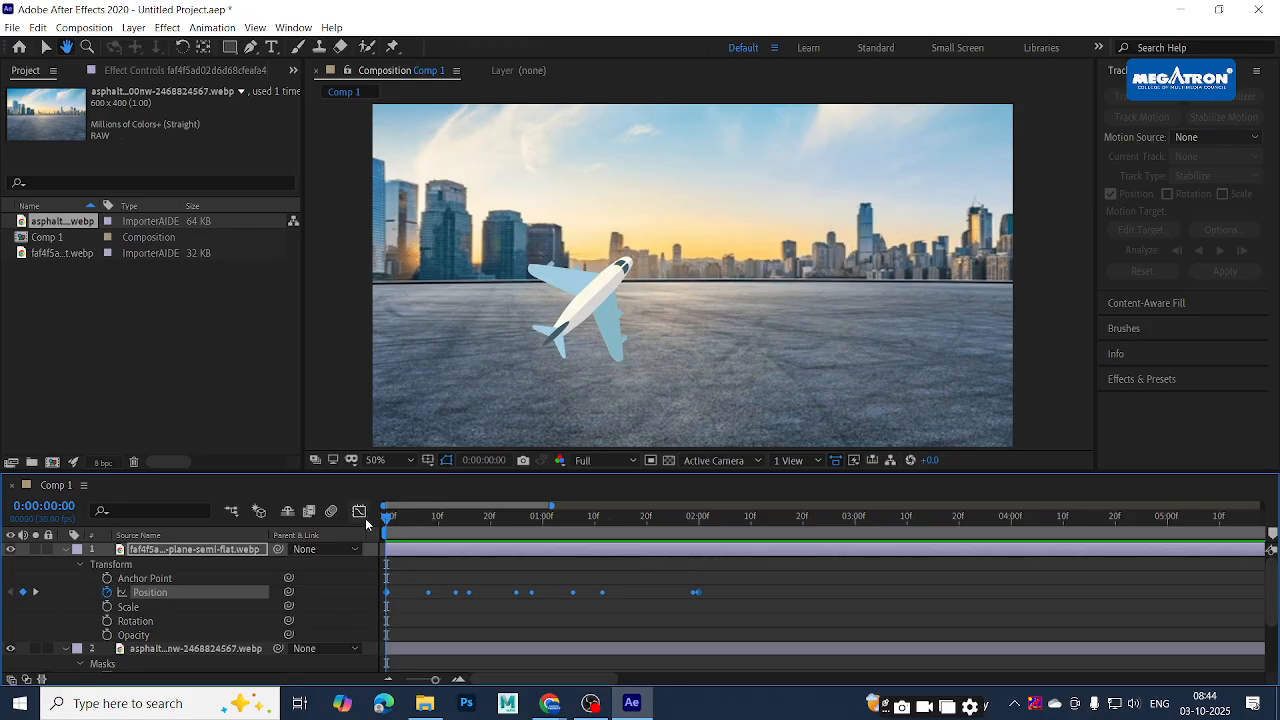
pyautogui.press('space')
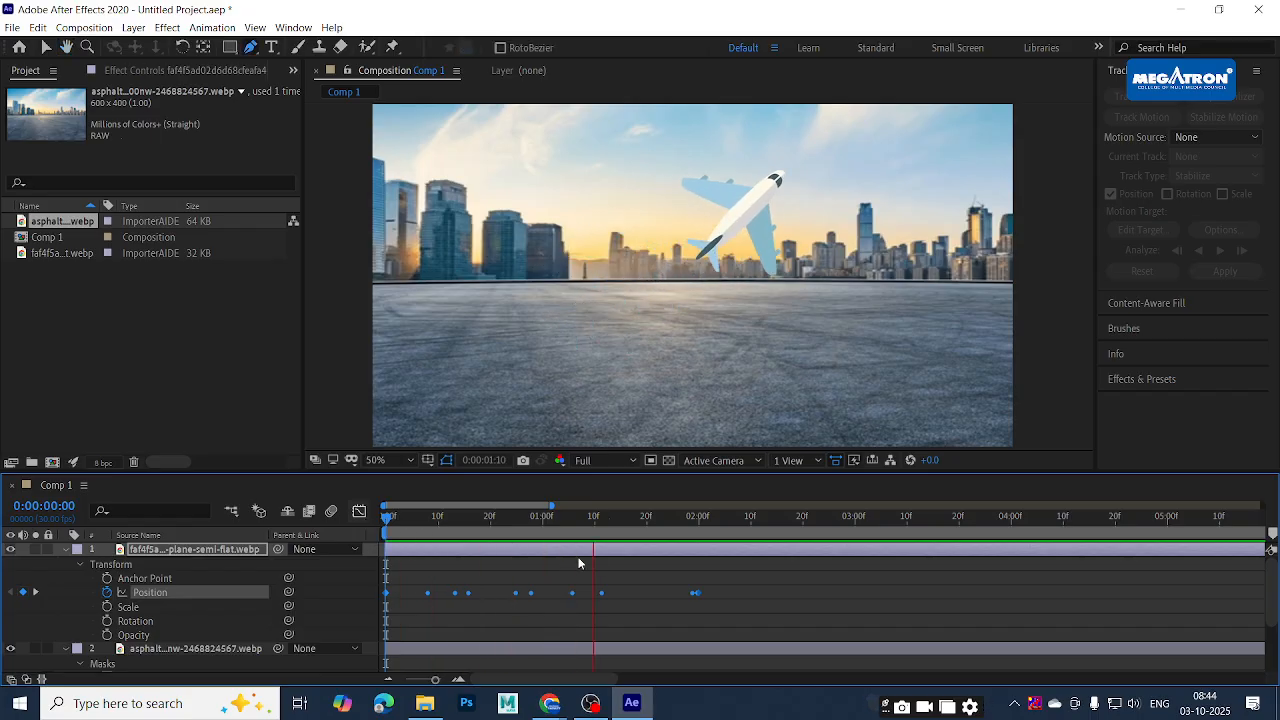
pyautogui.press('space')
# Compress all the plane's Position keyframes proportionally so the last one falls at 0:00:00:28, and preview the speed
pyautogui.moveTo(790, 574); pyautogui.dragTo(372, 655)
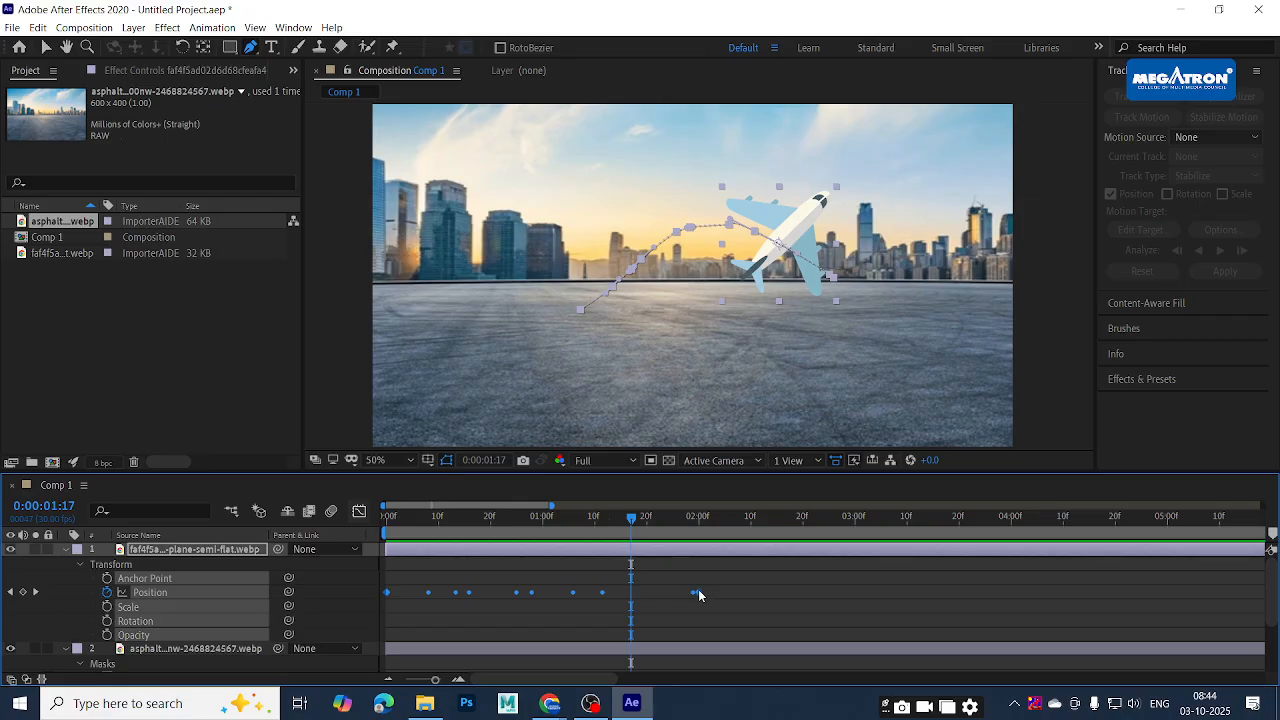
pyautogui.moveTo(696, 592); pyautogui.dragTo(532, 602)
pyautogui.press('space')
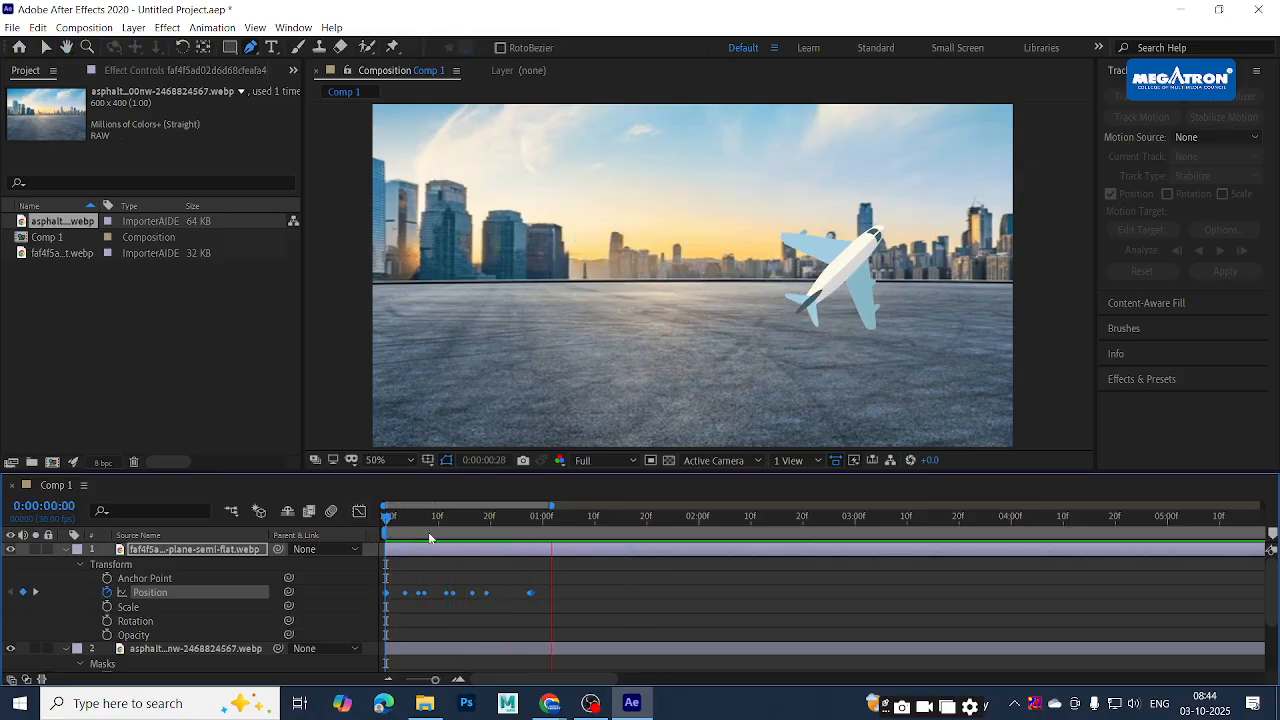
pyautogui.press('space')
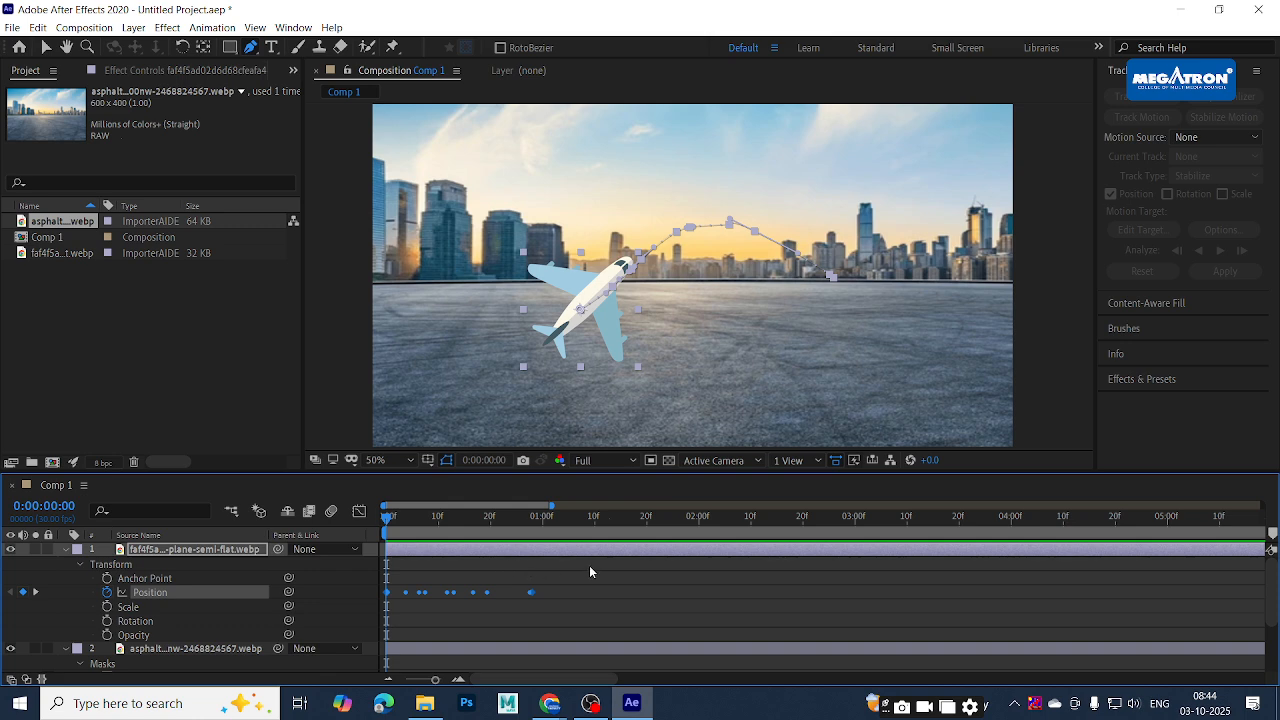
# Retime all the plane's Position keyframes, stretching them wider and compressing them to end at about 0:00:00:14, and preview the speed
pyautogui.moveTo(589, 565); pyautogui.dragTo(357, 628)
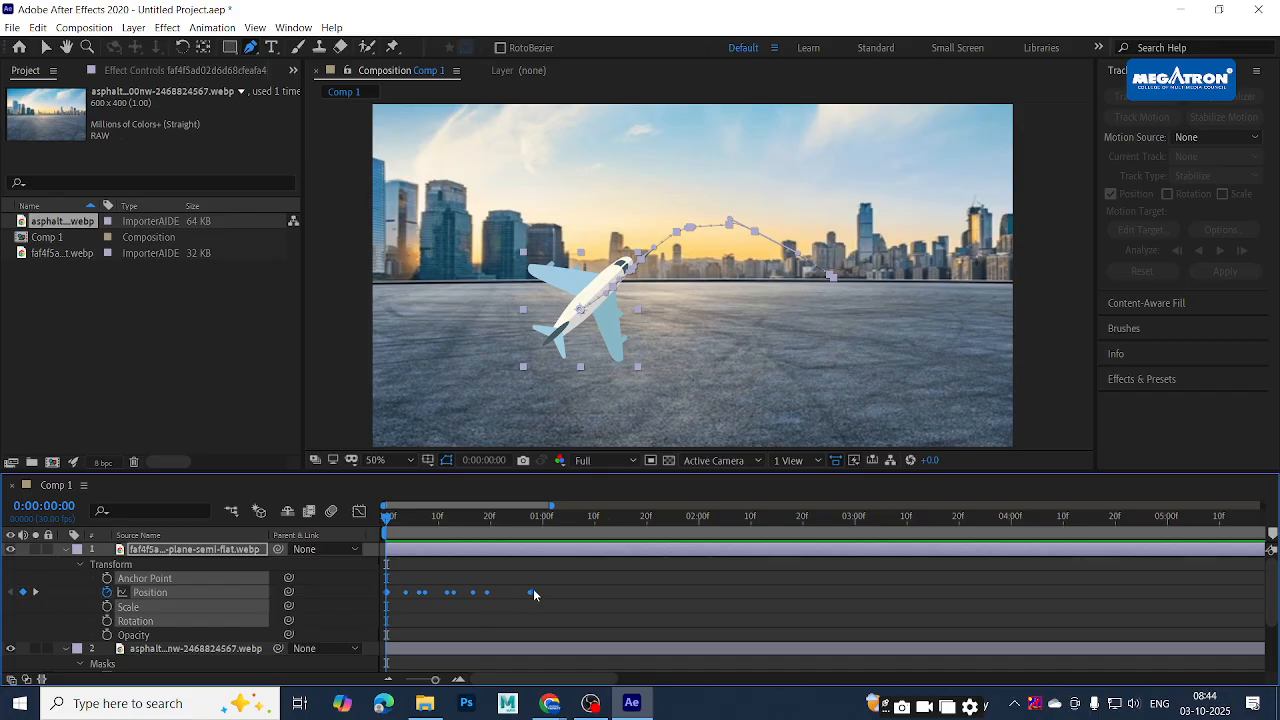
pyautogui.moveTo(534, 595); pyautogui.dragTo(1025, 584)
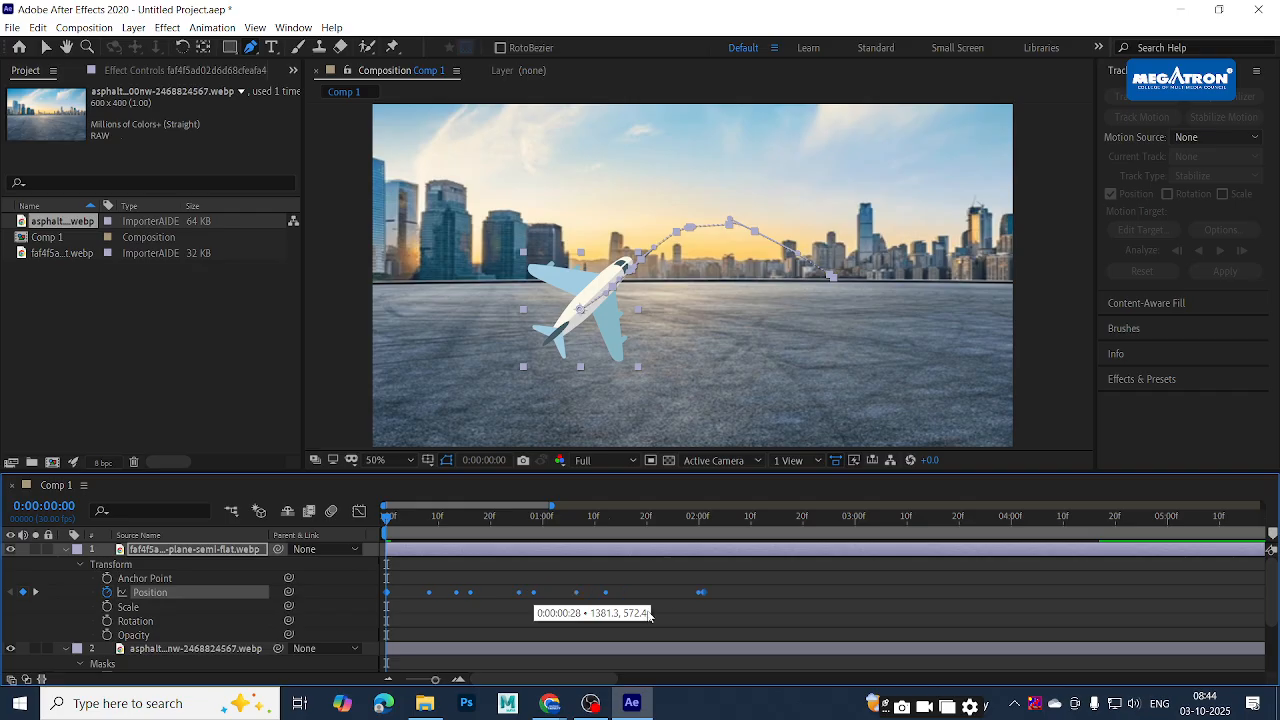
pyautogui.moveTo(648, 615); pyautogui.dragTo(459, 606)
pyautogui.press('space')
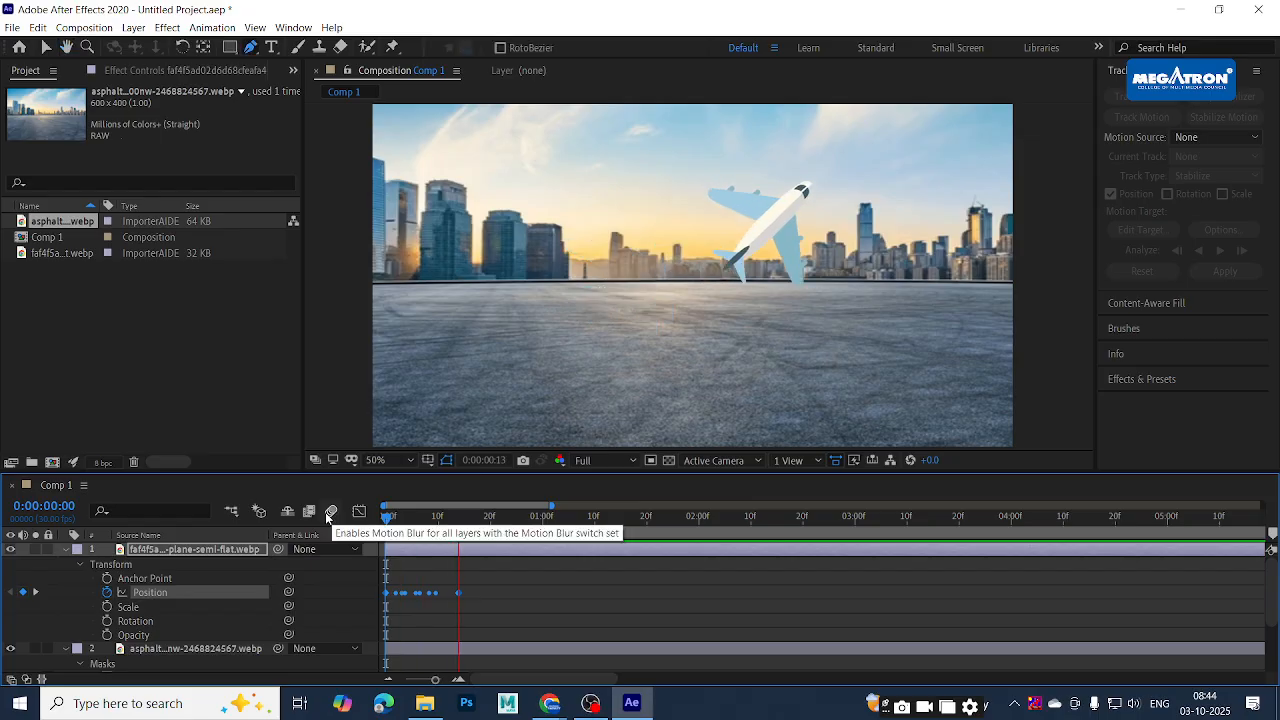
pyautogui.press('space')
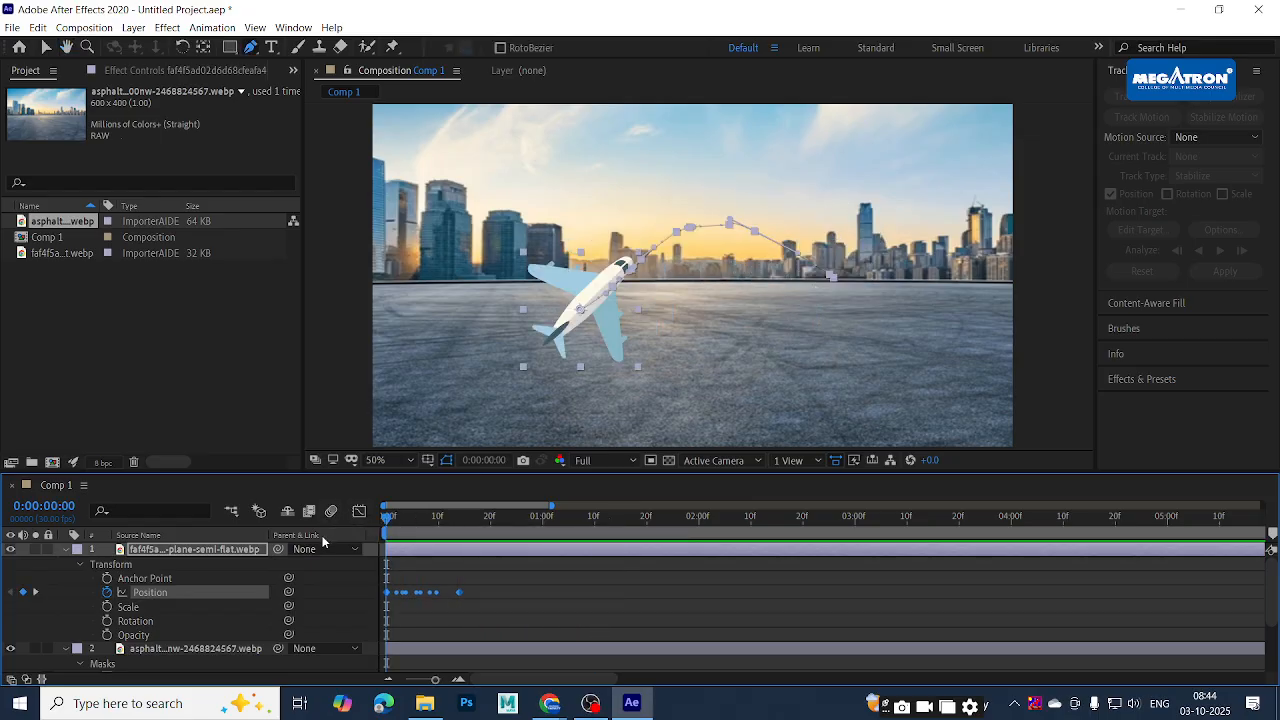
pyautogui.press('space')
pyautogui.press('space')
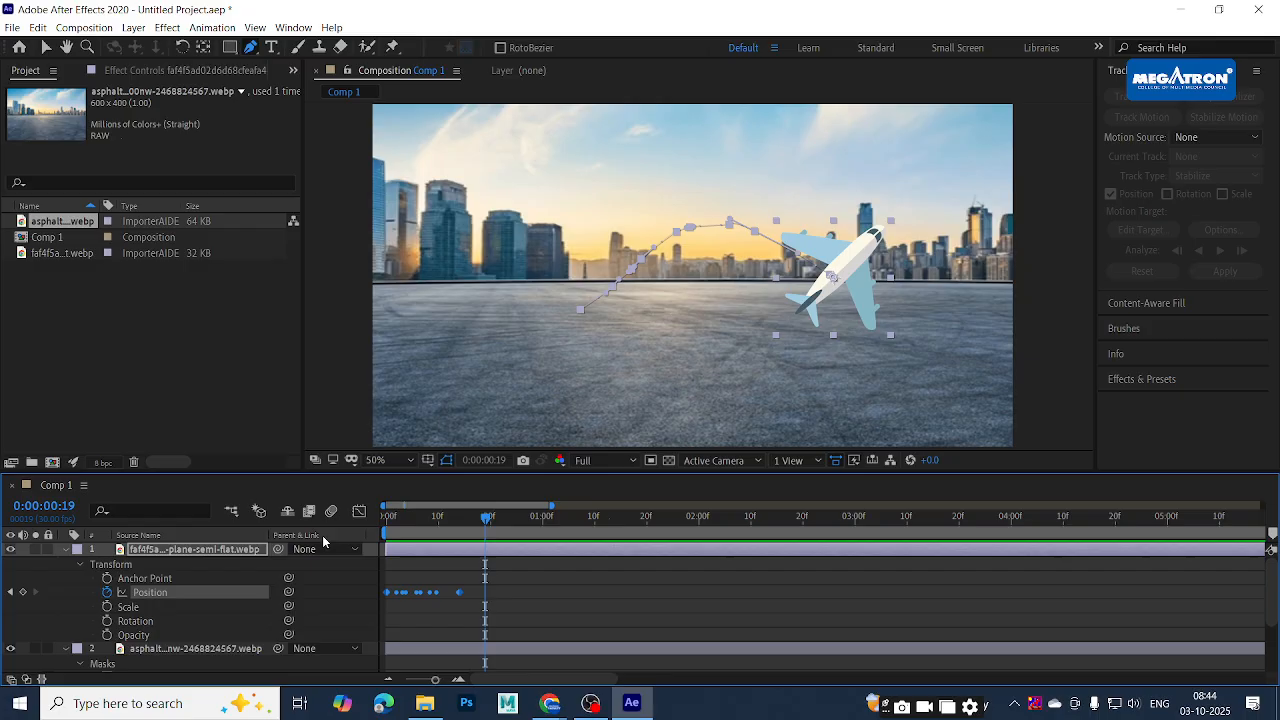
# Preview the plane's motion from the start at the current view and at 25% magnification
pyautogui.moveTo(444, 518); pyautogui.dragTo(350, 519)
pyautogui.press('space')
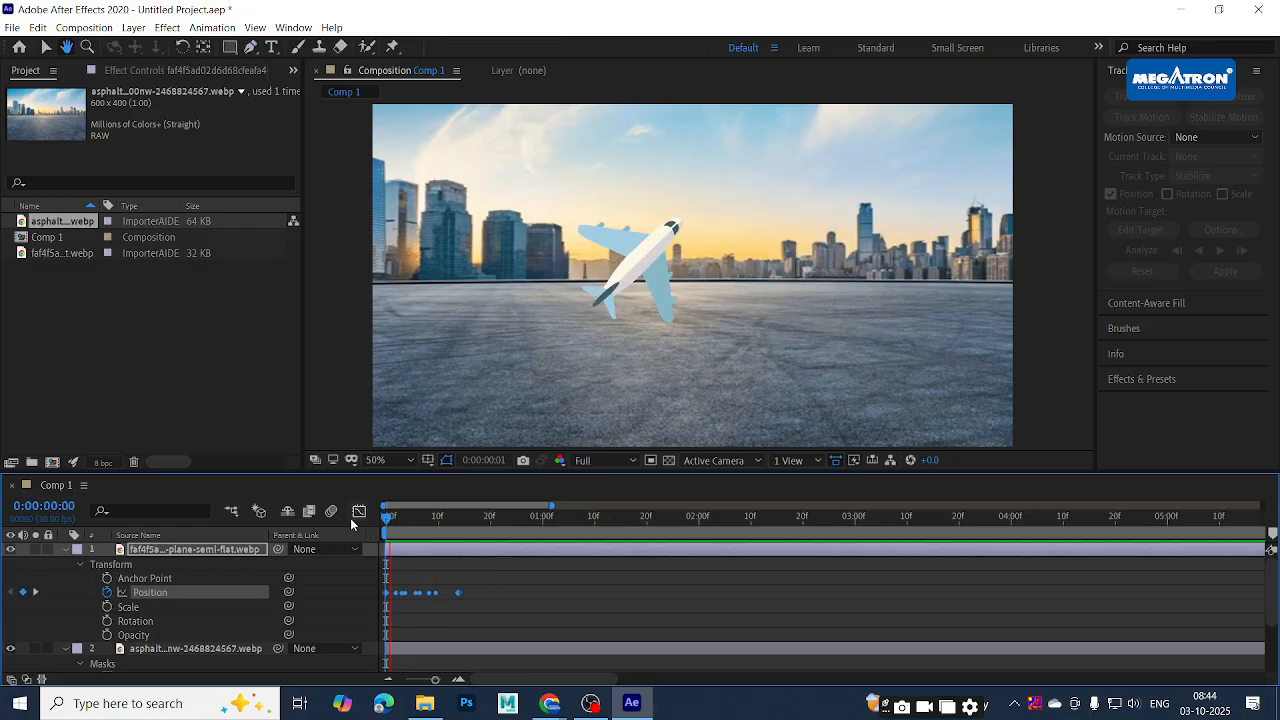
pyautogui.press('space')
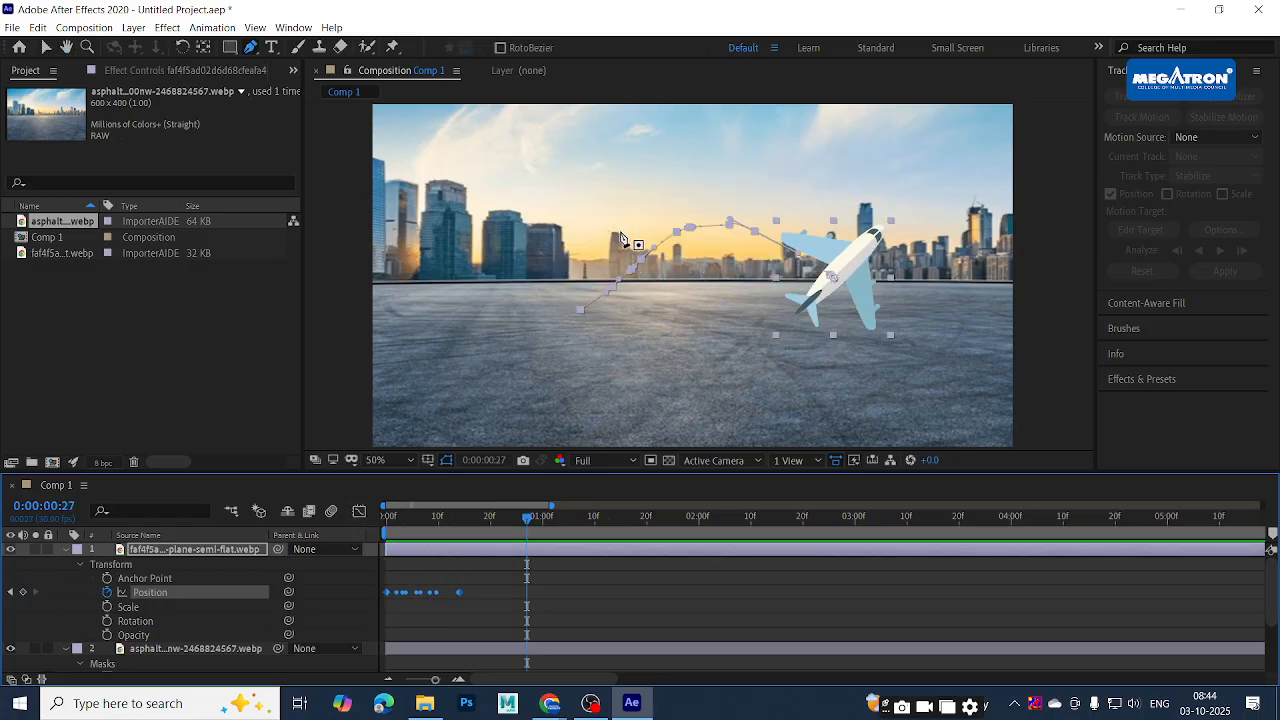
pyautogui.press('v')
pyautogui.press(',')
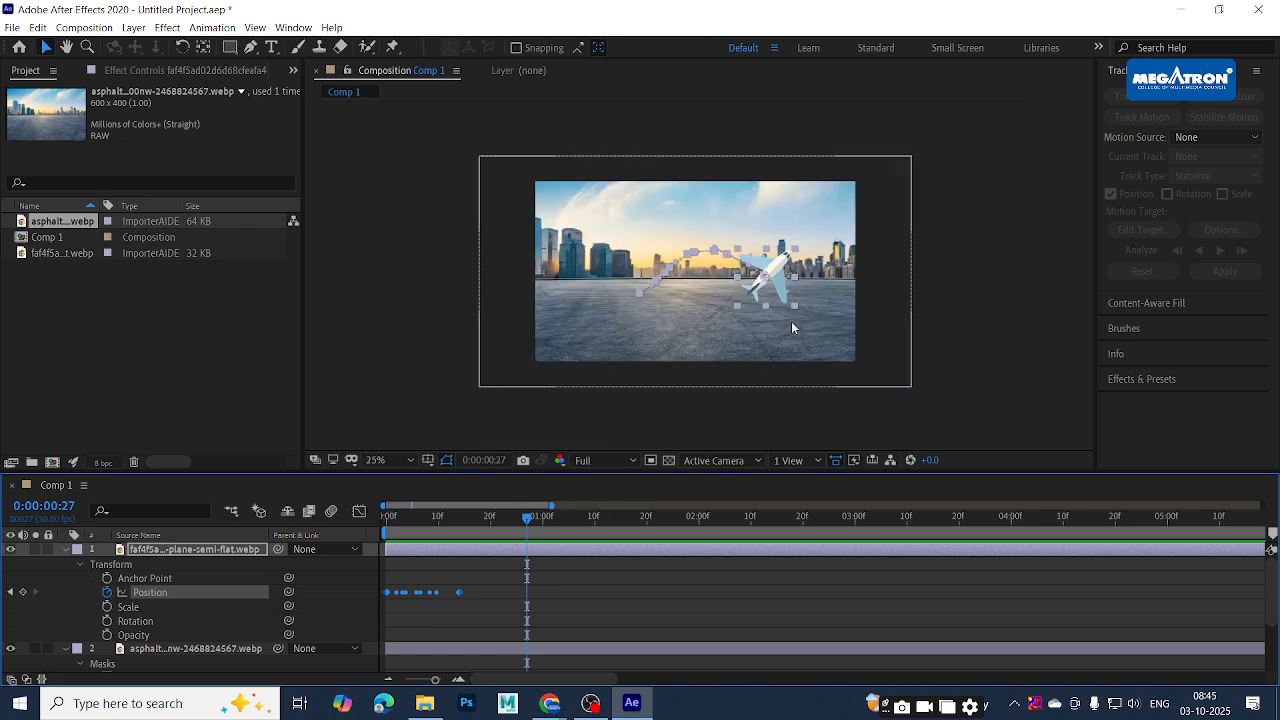
pyautogui.click(520, 580)
pyautogui.moveTo(503, 522); pyautogui.dragTo(369, 527)
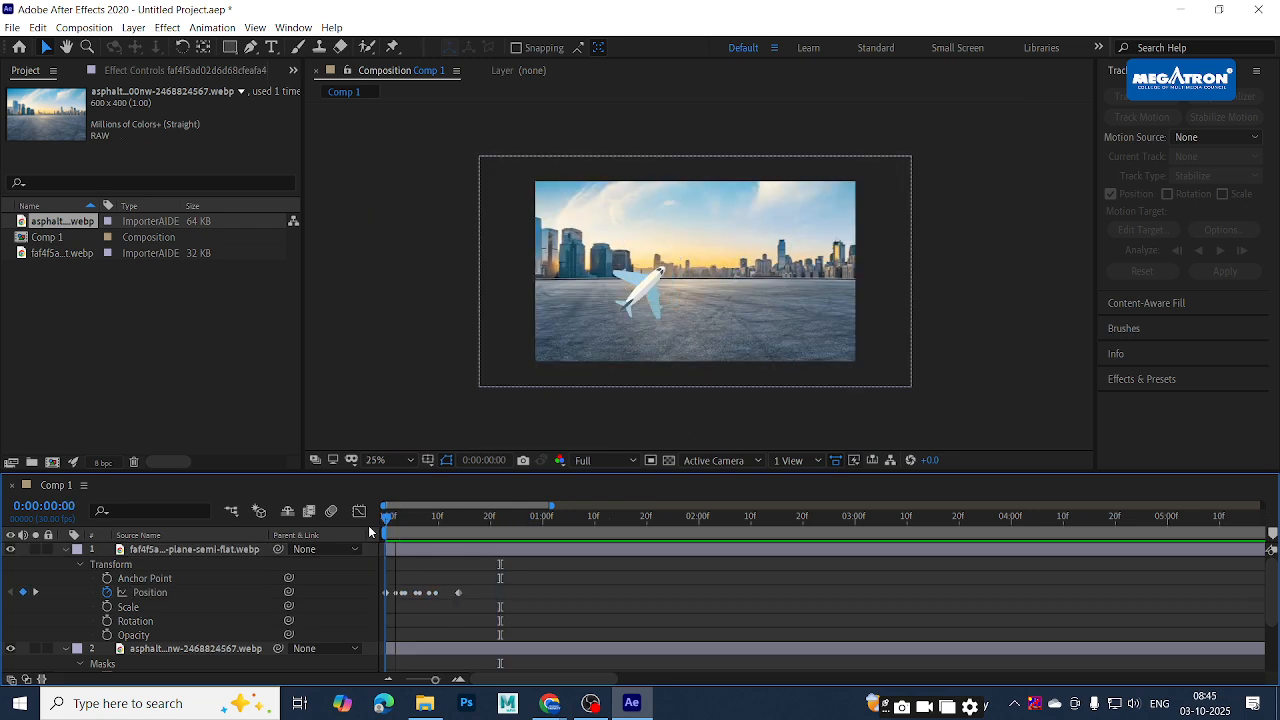
pyautogui.press('space')
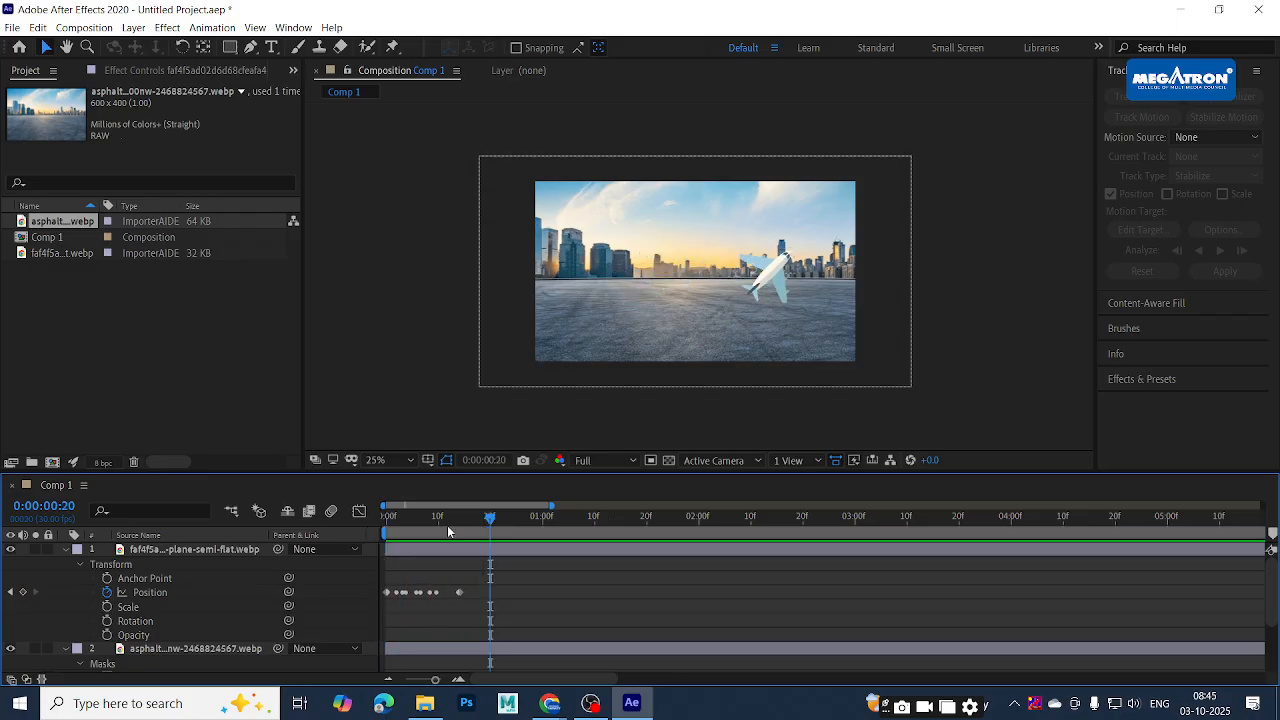
# Shift the plane's whole motion path left using all Position keyframes, scale the plane down slightly, and undo the accidental background move
pyautogui.moveTo(514, 558); pyautogui.dragTo(350, 604)
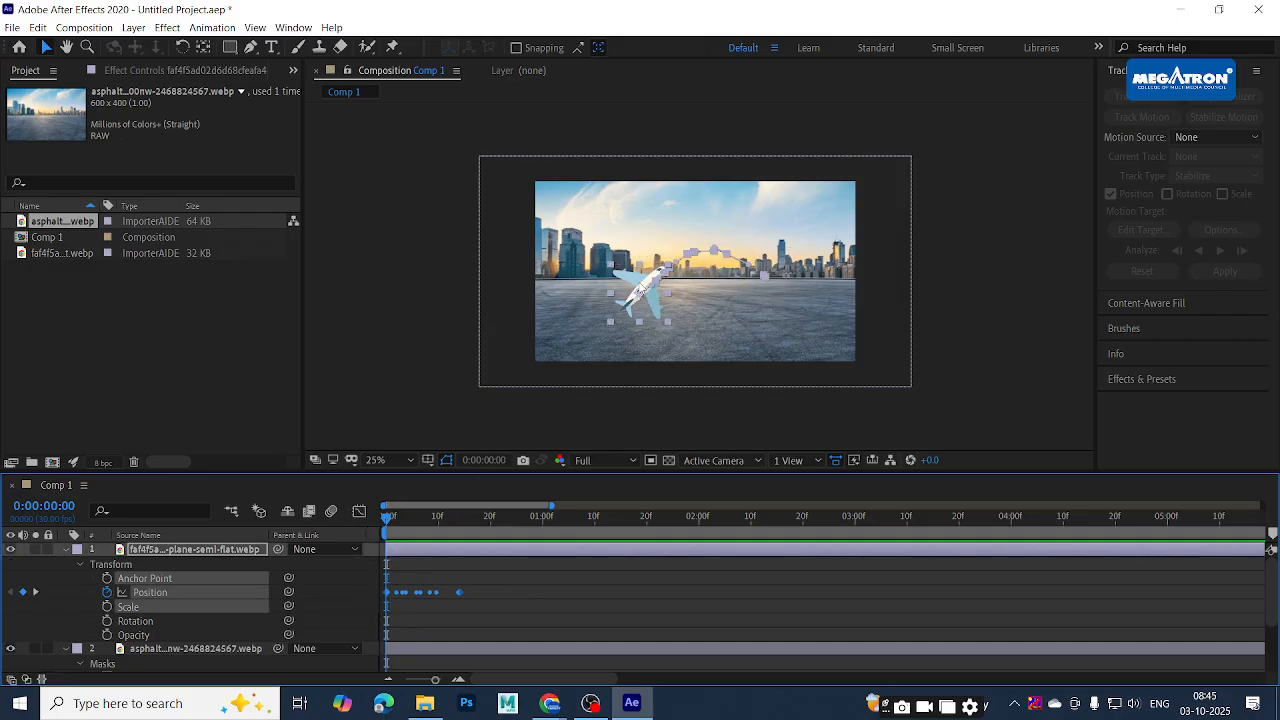
pyautogui.click(764, 277)
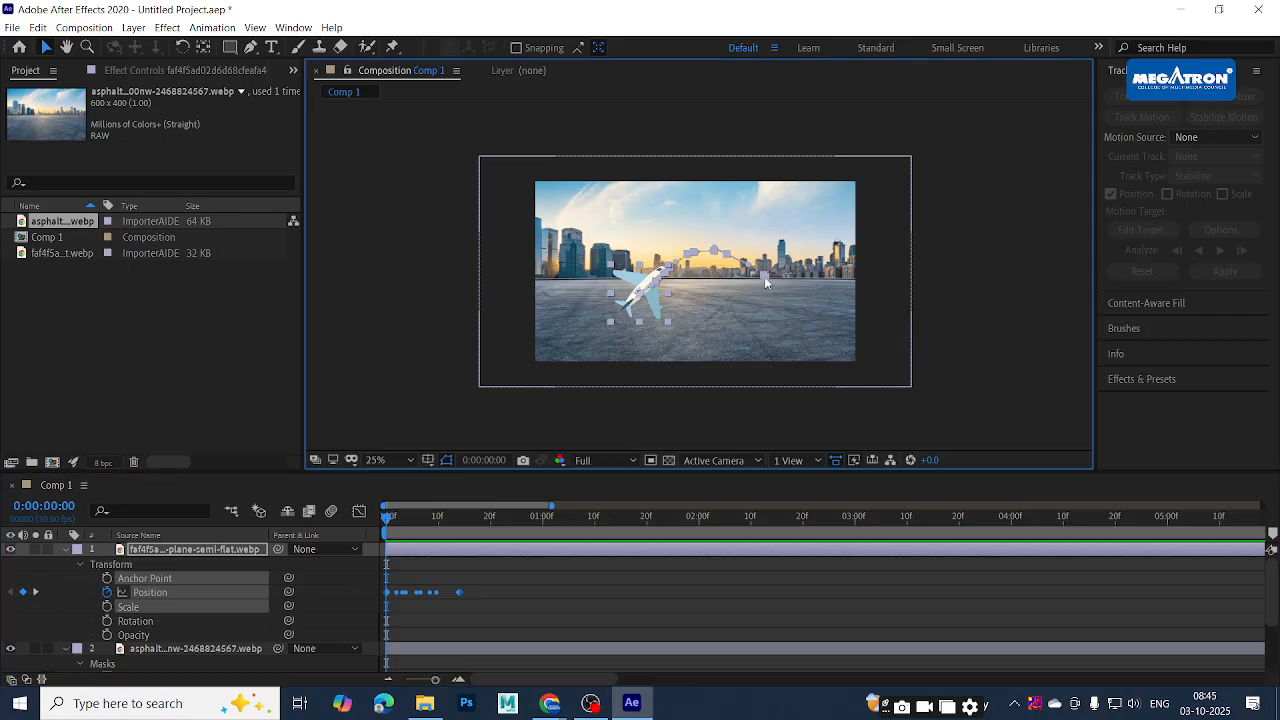
pyautogui.moveTo(764, 276)
pyautogui.mouseDown()
pyautogui.moveTo(786, 289)
pyautogui.moveTo(770, 284)
pyautogui.moveTo(778, 274)
pyautogui.moveTo(748, 276)
pyautogui.mouseUp()
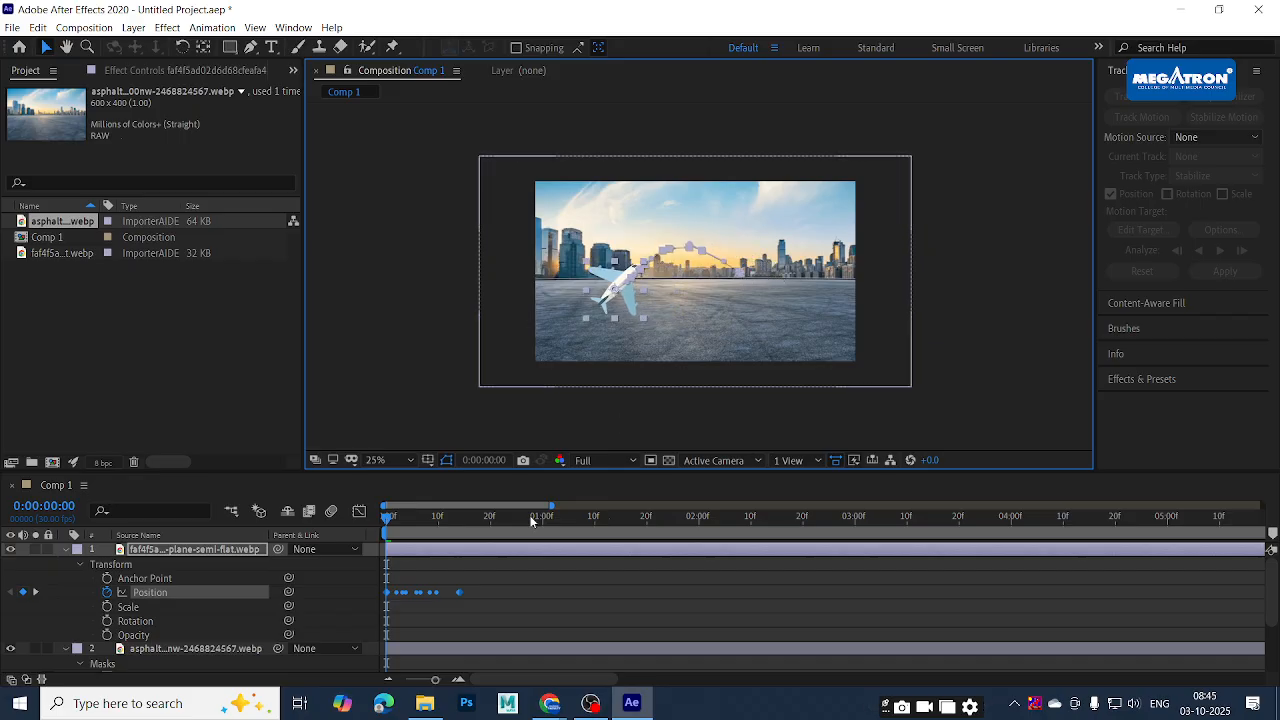
pyautogui.moveTo(645, 320)
pyautogui.mouseDown()
pyautogui.moveTo(657, 331)
pyautogui.moveTo(636, 311)
pyautogui.mouseUp()
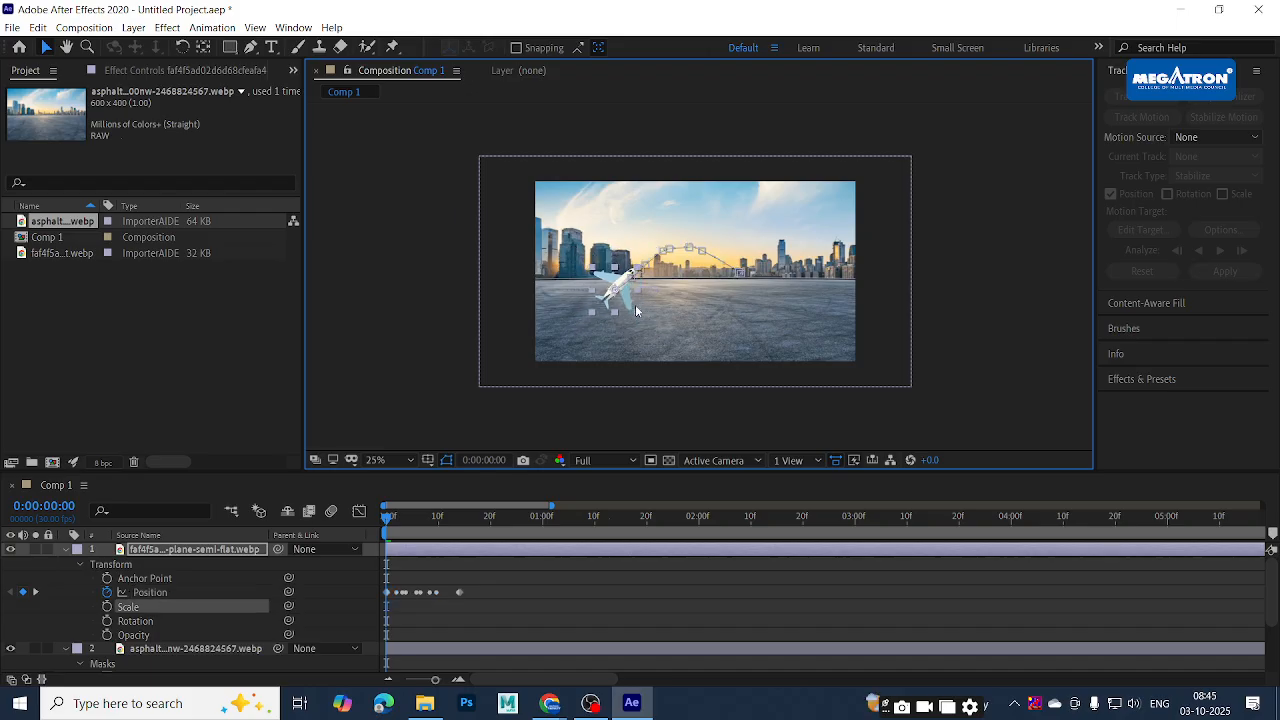
pyautogui.moveTo(716, 271); pyautogui.dragTo(655, 291)
pyautogui.hotkey('ctrl', 'z')
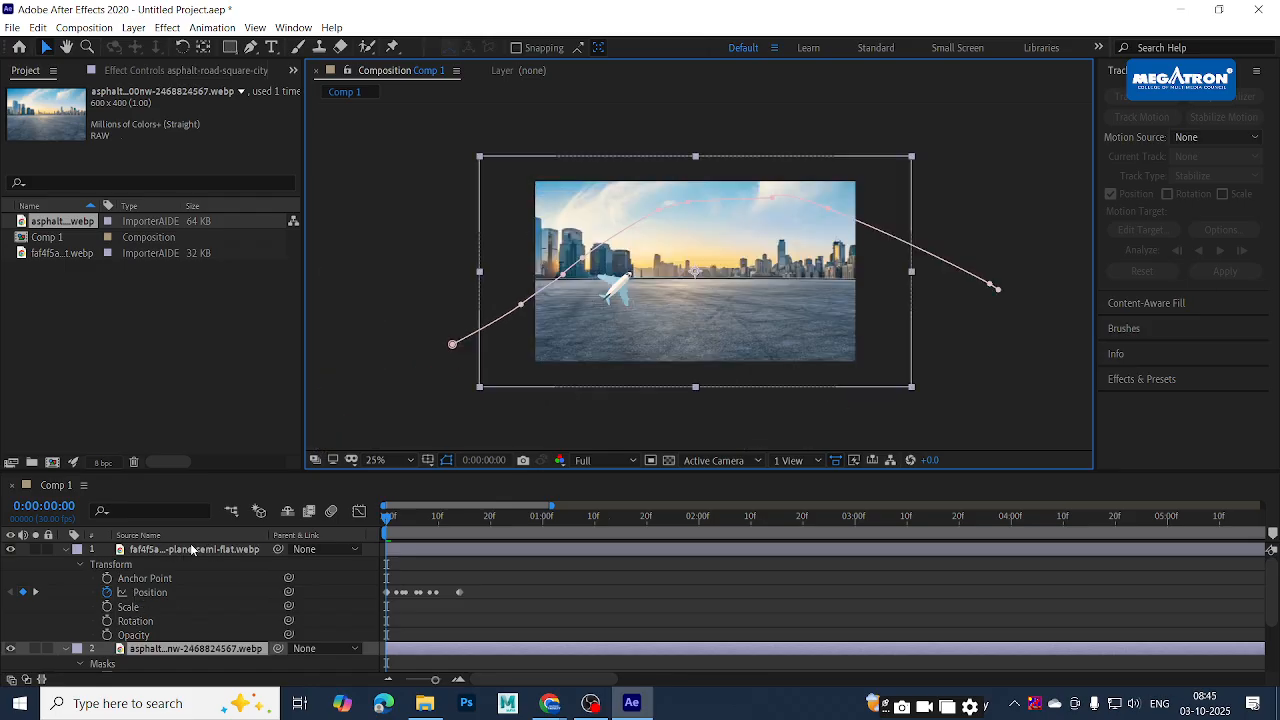
# Pull the last two points of the plane's motion path toward the background's right edge, and shift the background slightly down and left
pyautogui.click(193, 550)
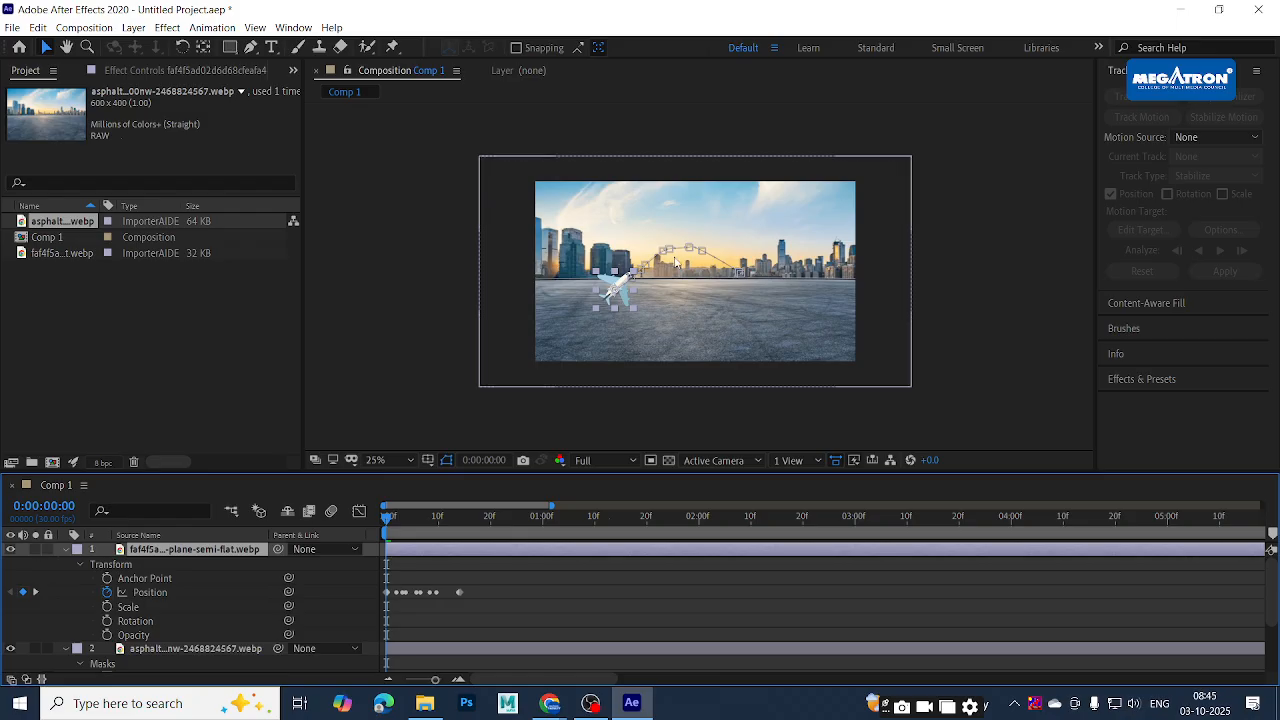
pyautogui.moveTo(740, 272); pyautogui.dragTo(819, 258)
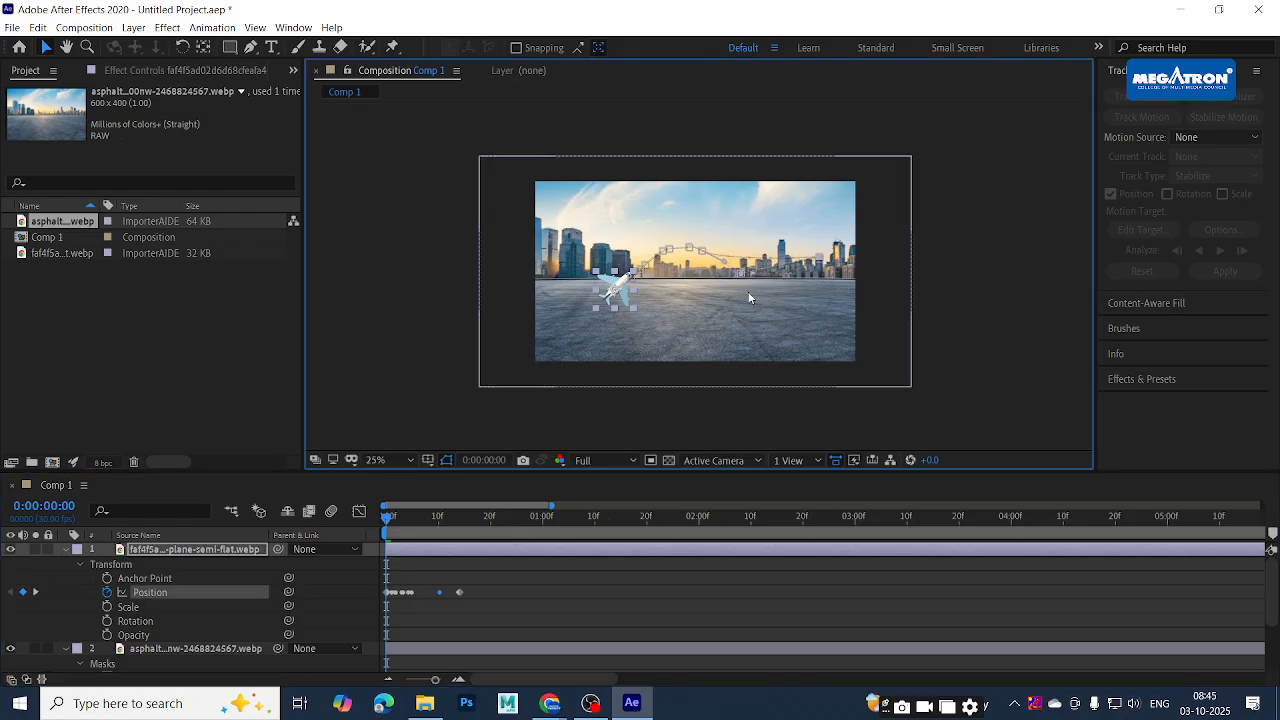
pyautogui.moveTo(741, 275); pyautogui.dragTo(832, 297)
pyautogui.moveTo(809, 253); pyautogui.dragTo(772, 270)
# Move the motion path's second-to-last point back toward the top of the arc to round the plane's flight path
pyautogui.press('z')
pyautogui.click(467, 549)
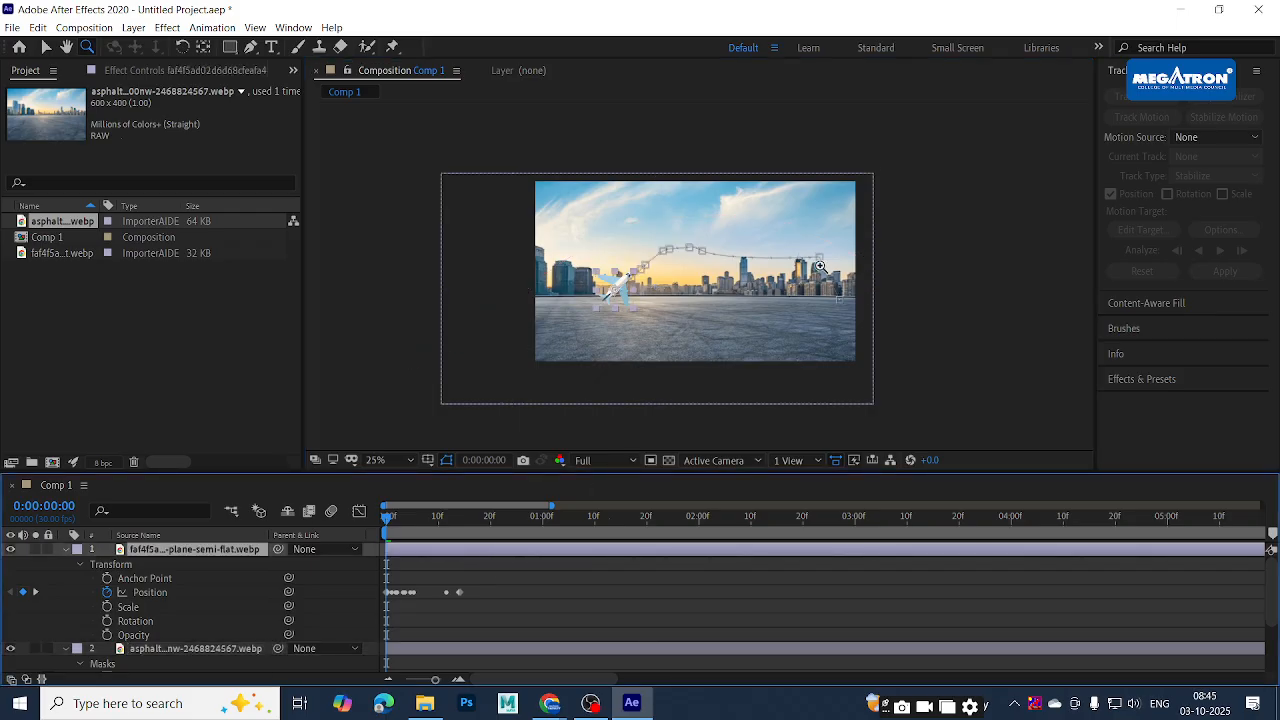
pyautogui.press('v')
pyautogui.moveTo(818, 259); pyautogui.dragTo(711, 252)
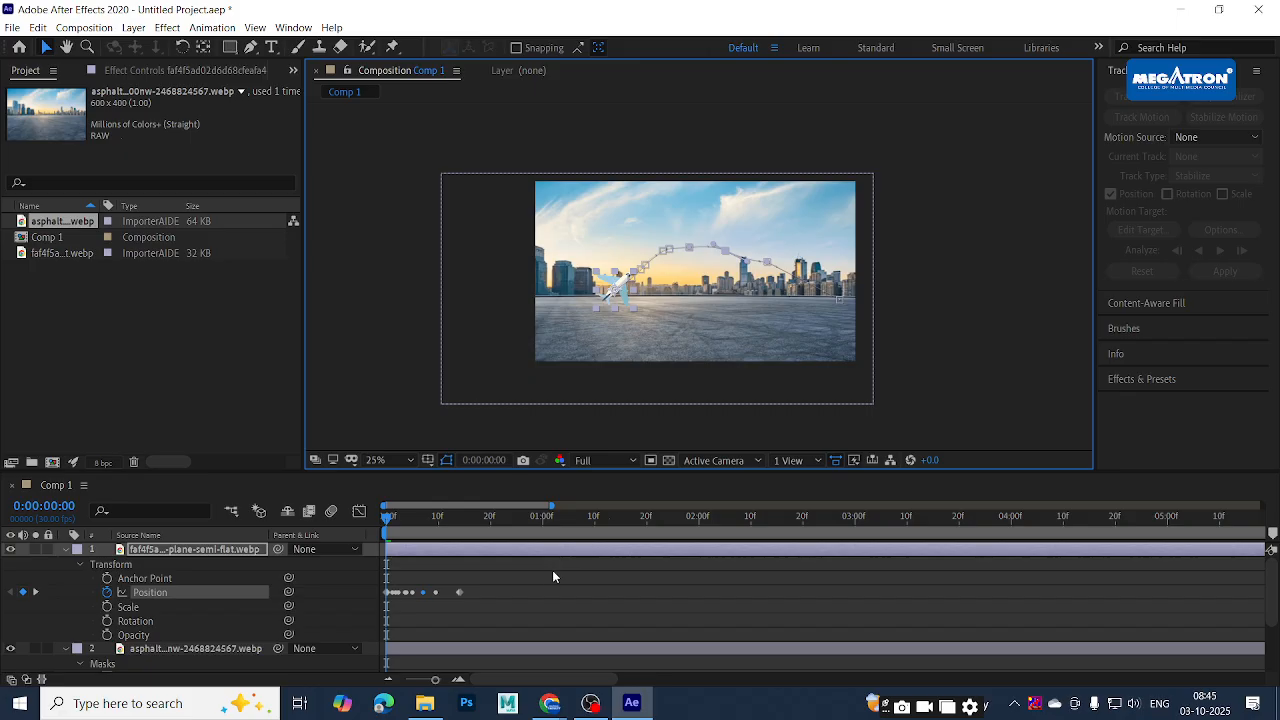
# Preview the reshaped path, stretch all the plane's Position keyframes so the last falls at about 0:00:01:10, and return to the start
pyautogui.click(535, 595)
pyautogui.press('space')
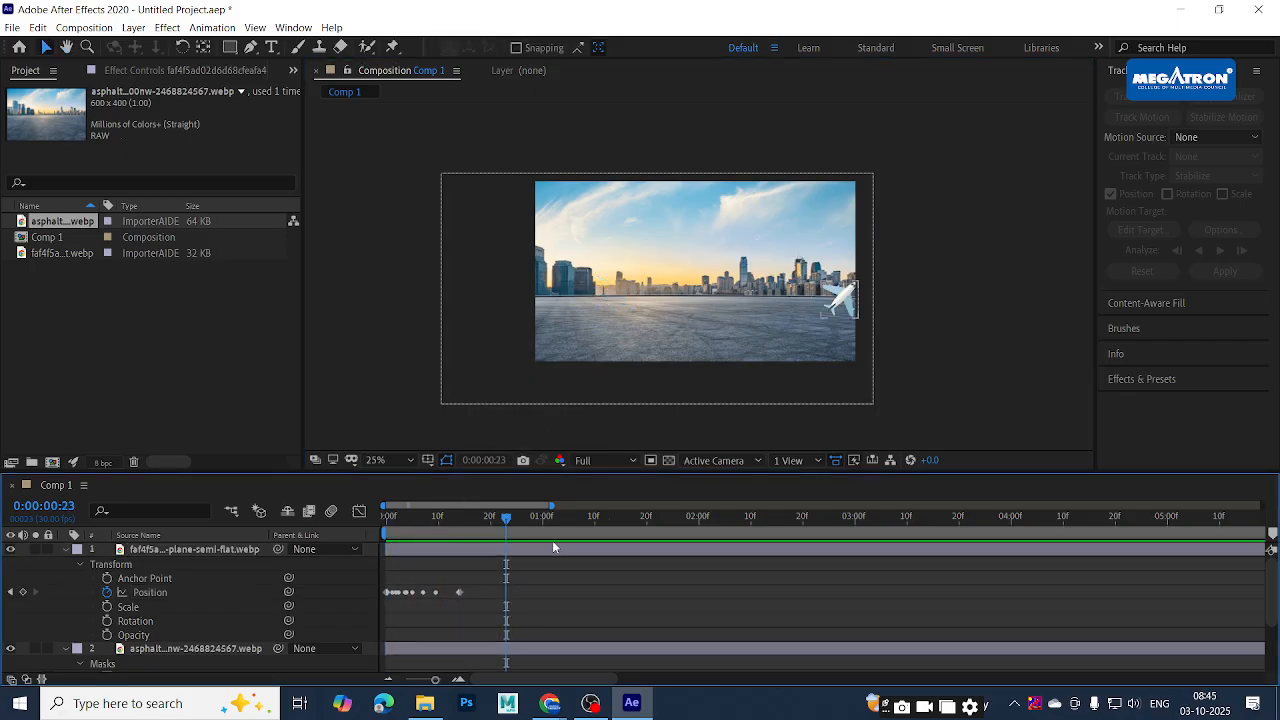
pyautogui.moveTo(491, 558); pyautogui.dragTo(372, 606)
pyautogui.moveTo(459, 592); pyautogui.dragTo(594, 595)
pyautogui.moveTo(494, 523); pyautogui.dragTo(378, 545)
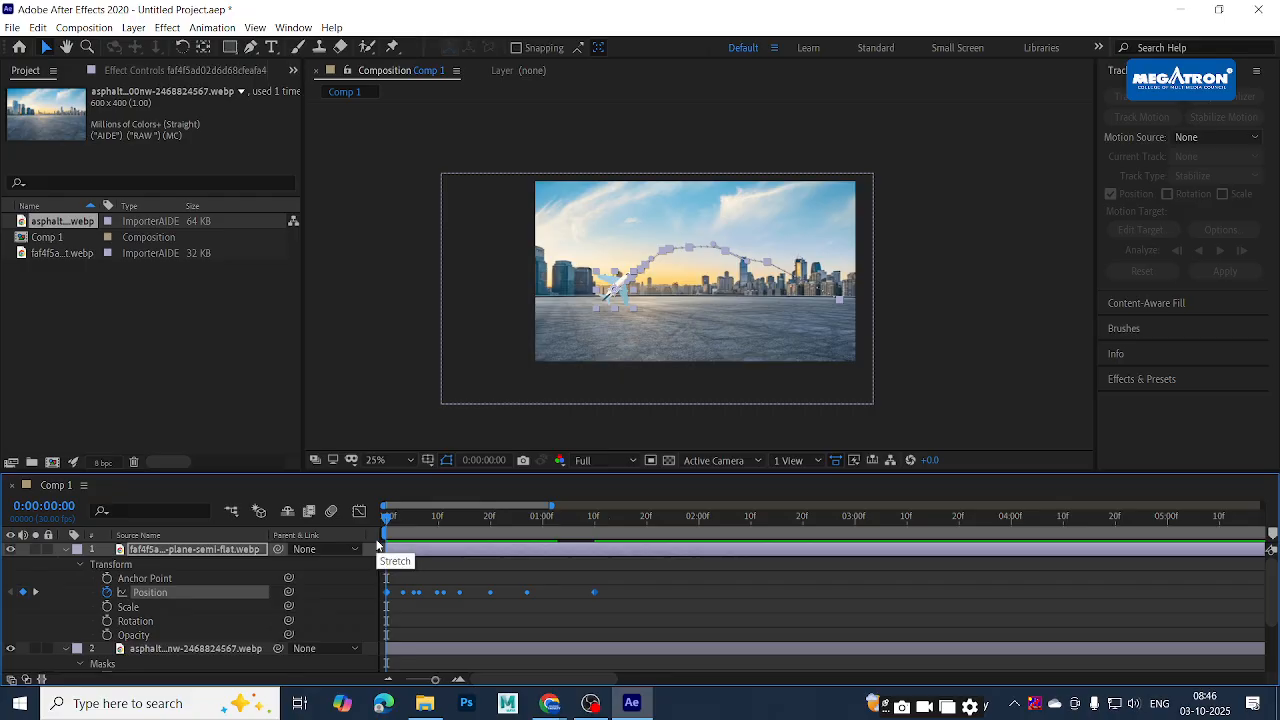
pyautogui.click(476, 572)
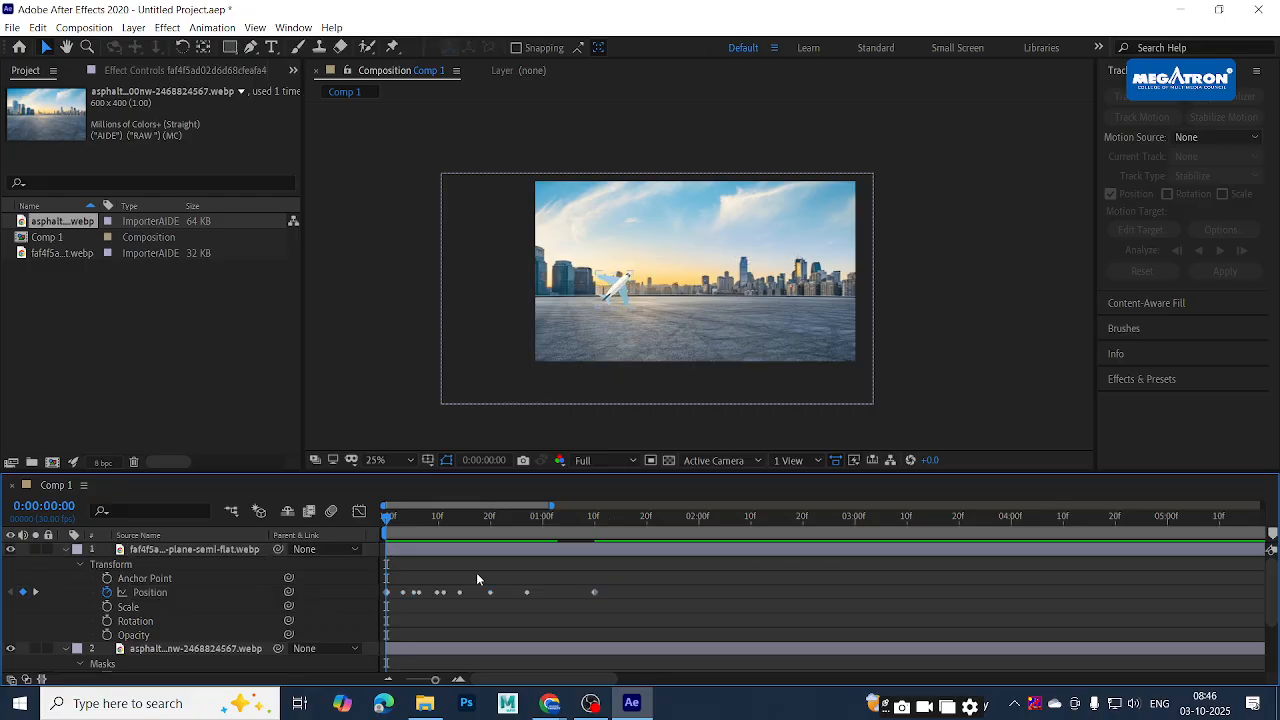
pyautogui.click(401, 521)
pyautogui.moveTo(401, 521); pyautogui.dragTo(372, 518)
pyautogui.click(423, 546)
pyautogui.rightClick(410, 562)
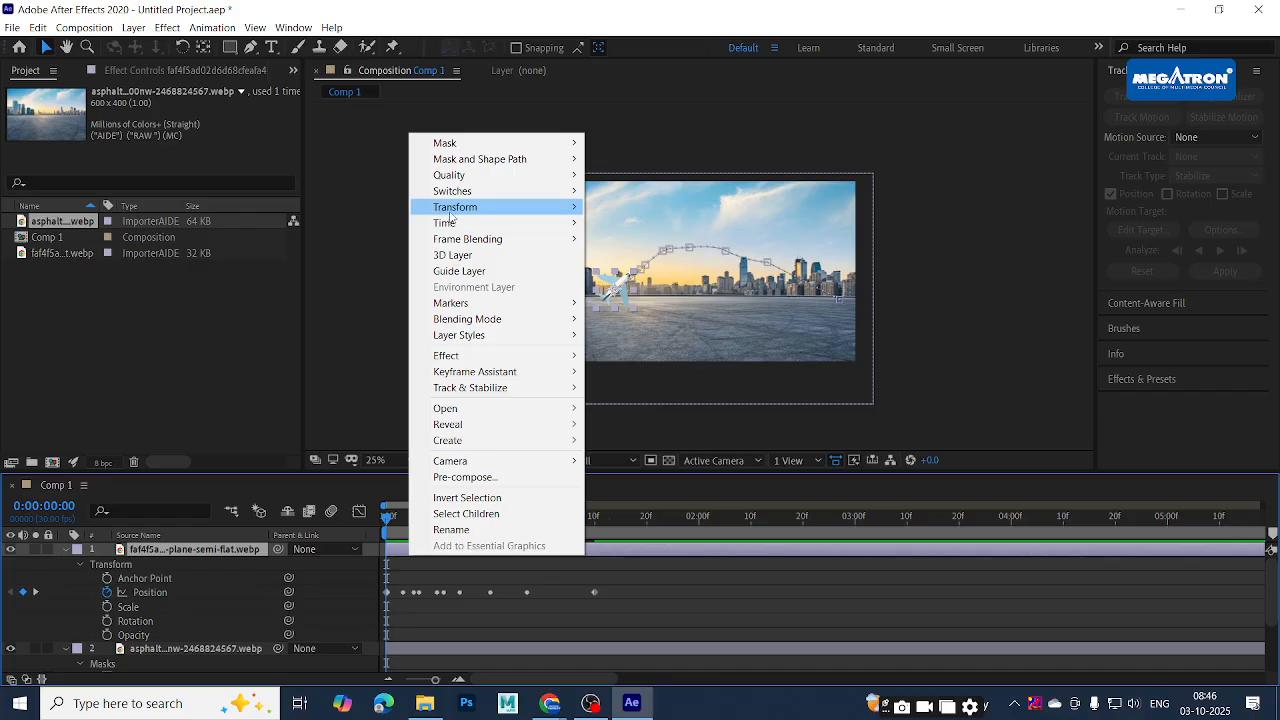
pyautogui.moveTo(492, 212)
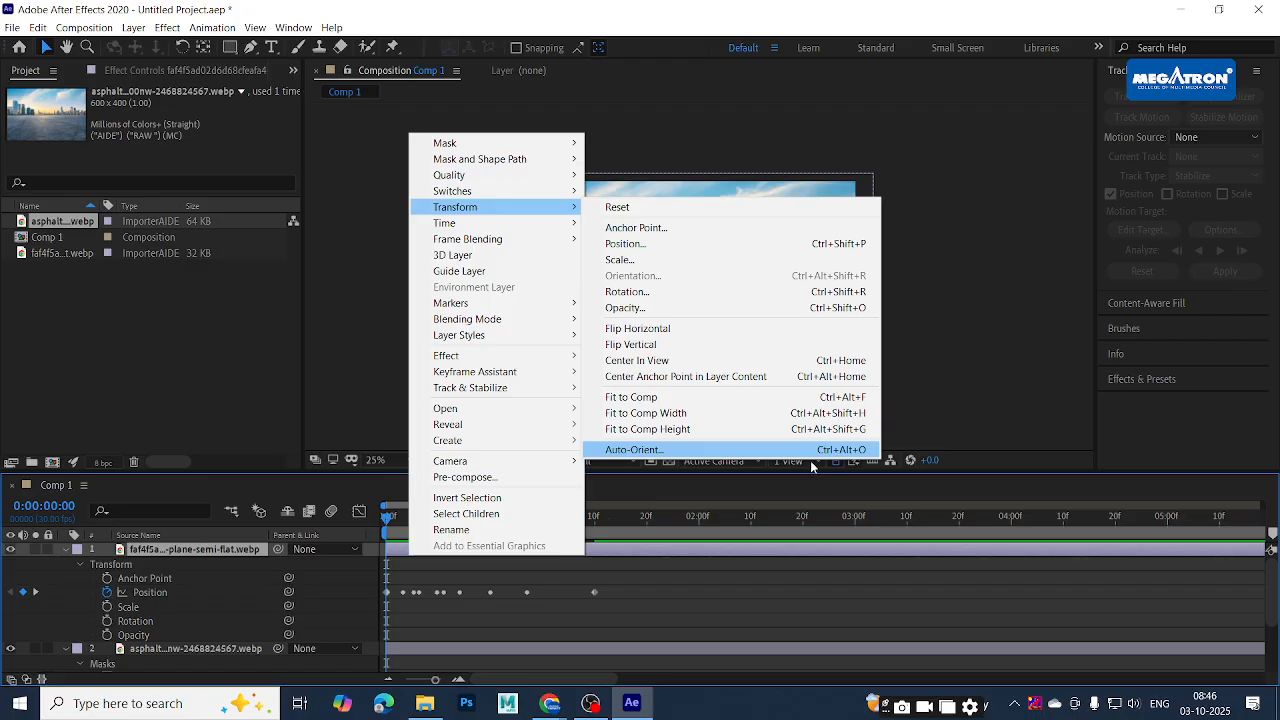
pyautogui.click(668, 574)
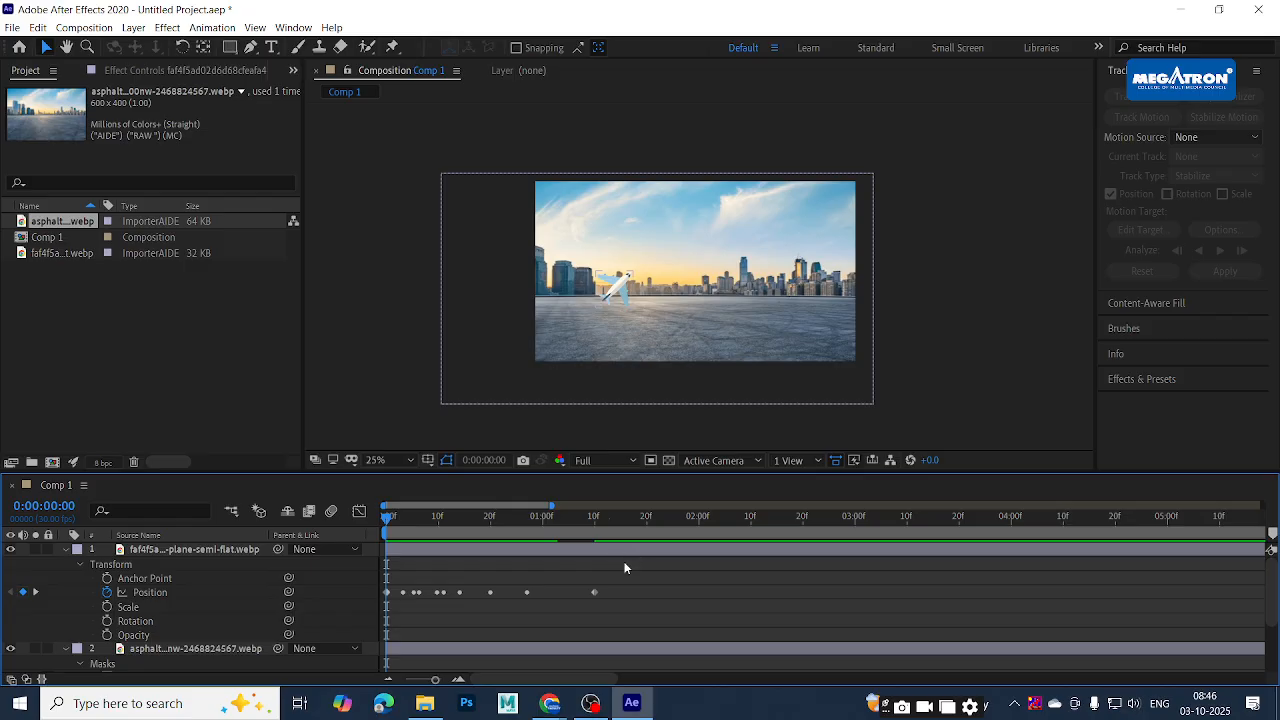
pyautogui.scroll(-4, 625, 570)
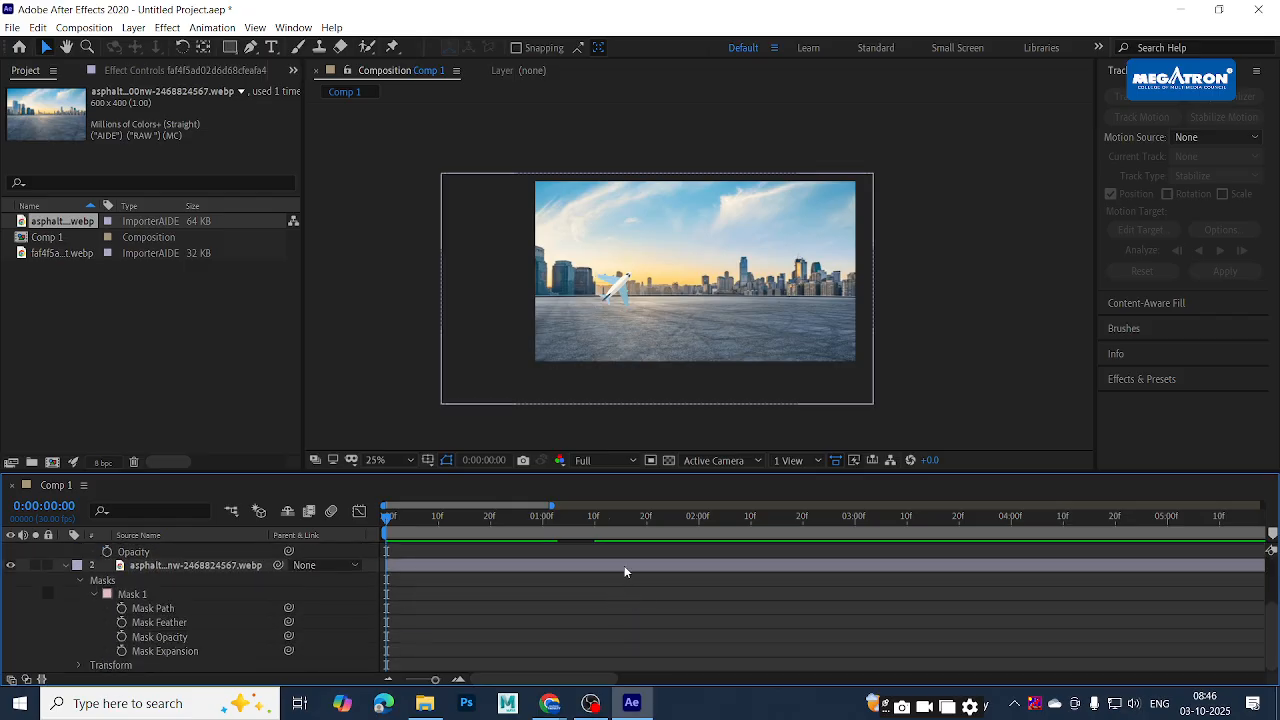
pyautogui.click(627, 569)
pyautogui.scroll(4, 558, 605)
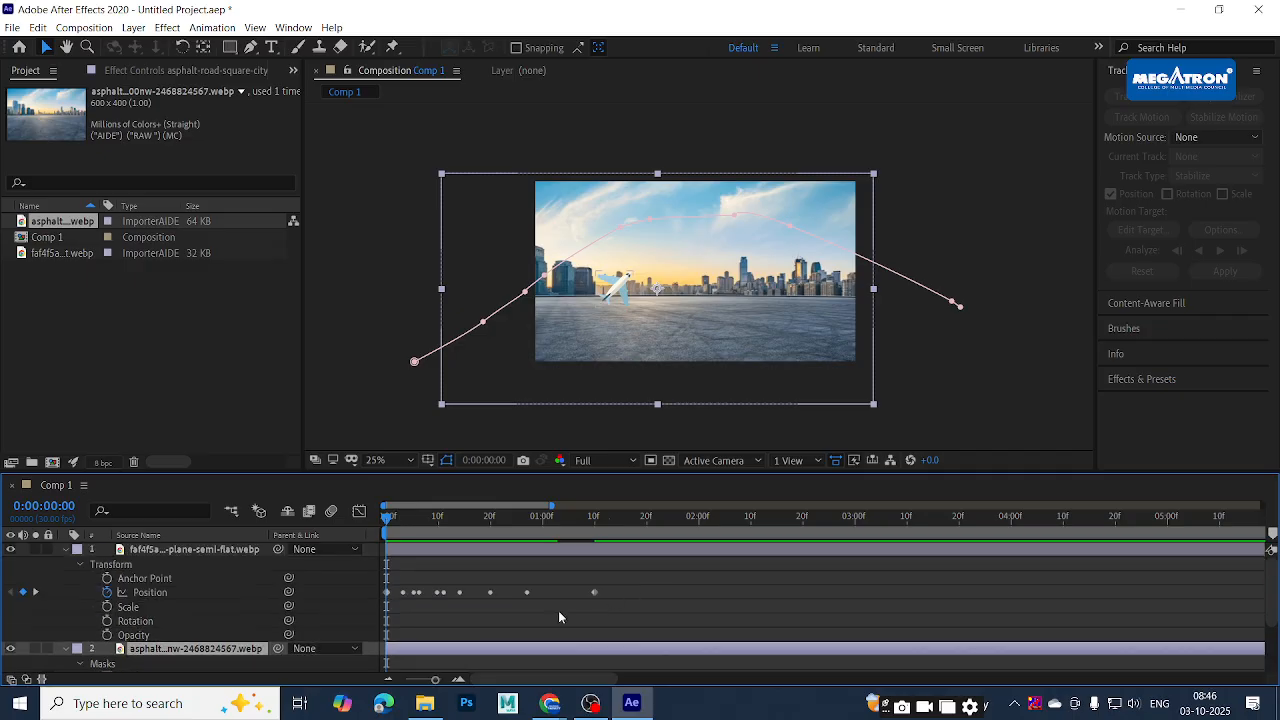
# Set the plane layer's auto-orientation to Orient Along Path
pyautogui.click(433, 550)
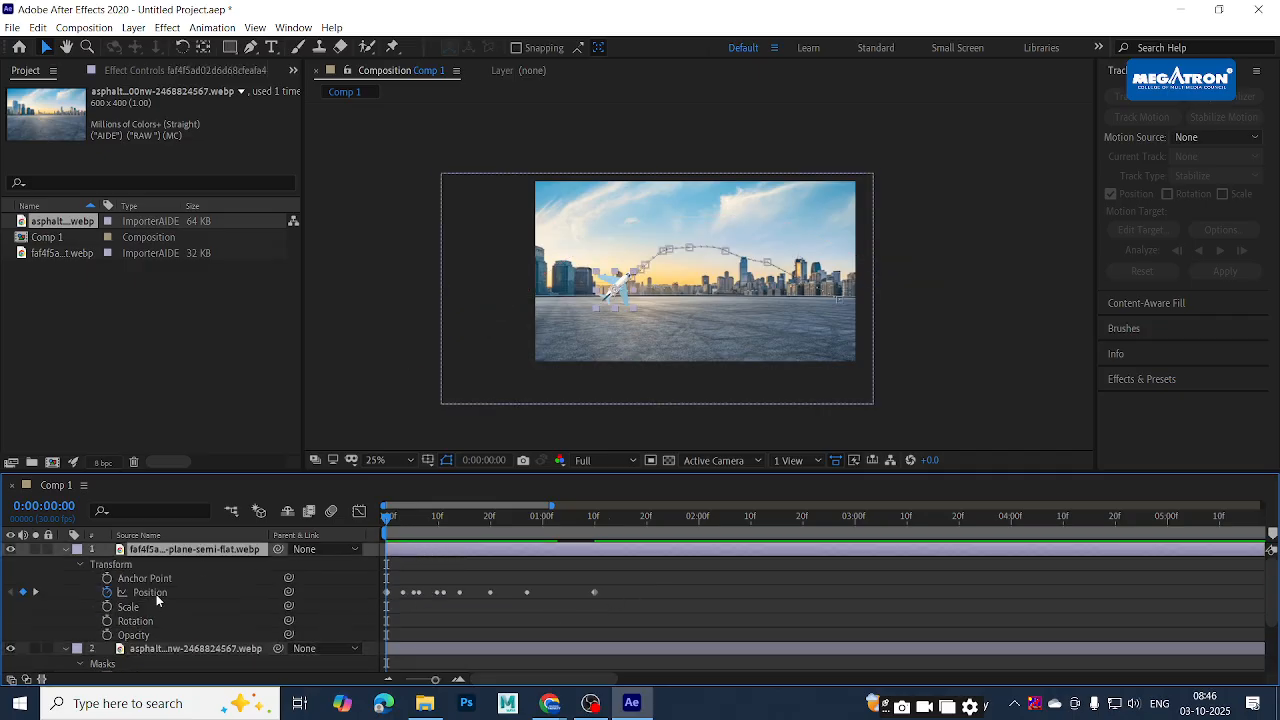
pyautogui.rightClick(415, 557)
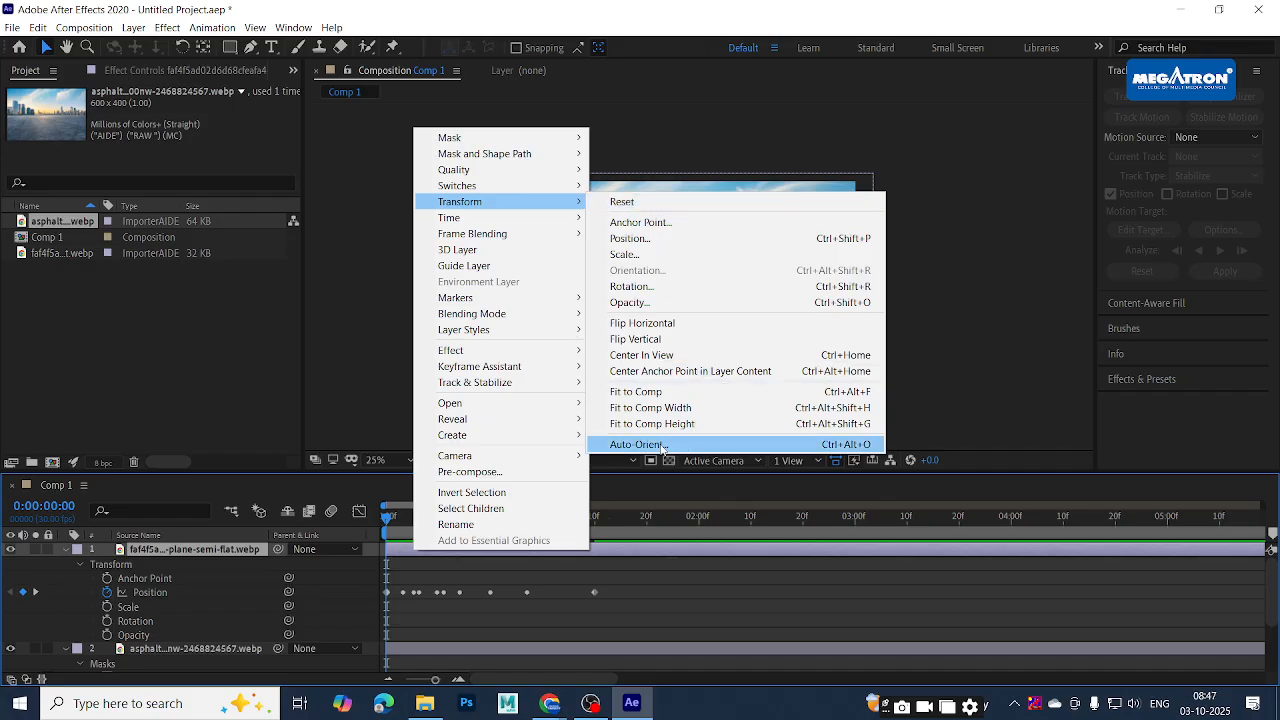
pyautogui.click(662, 447)
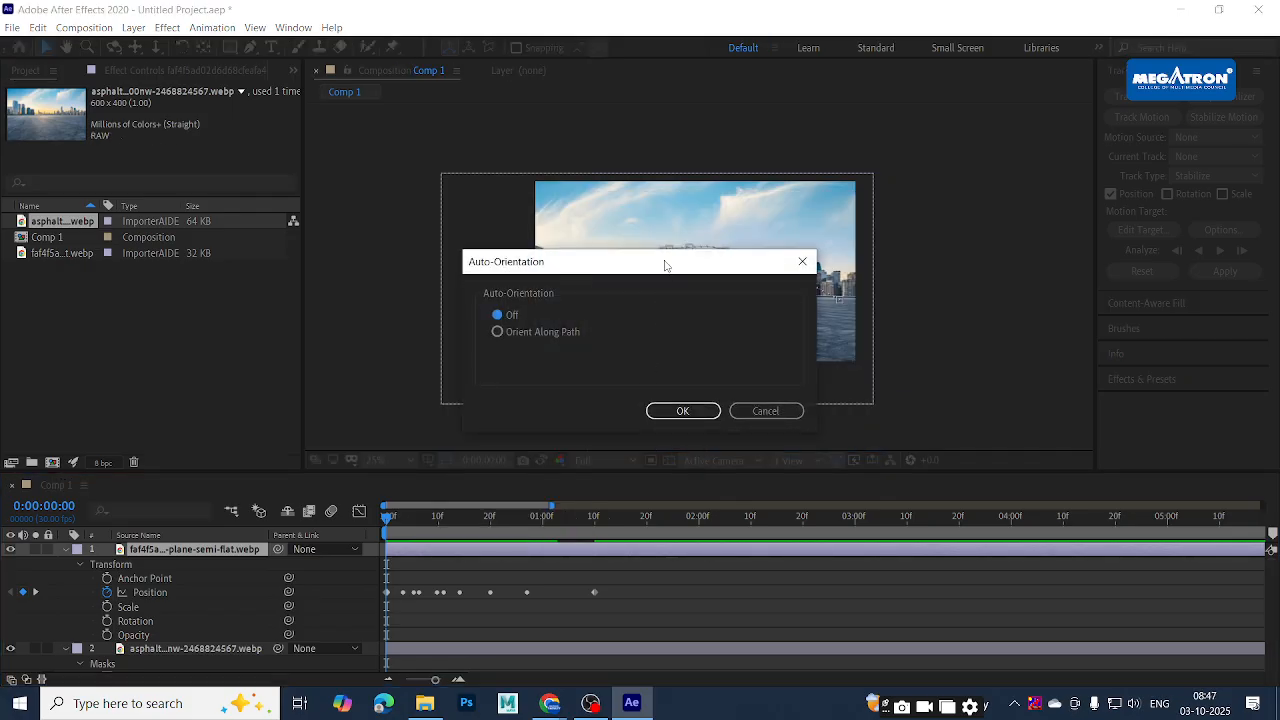
pyautogui.moveTo(665, 265); pyautogui.dragTo(1088, 123)
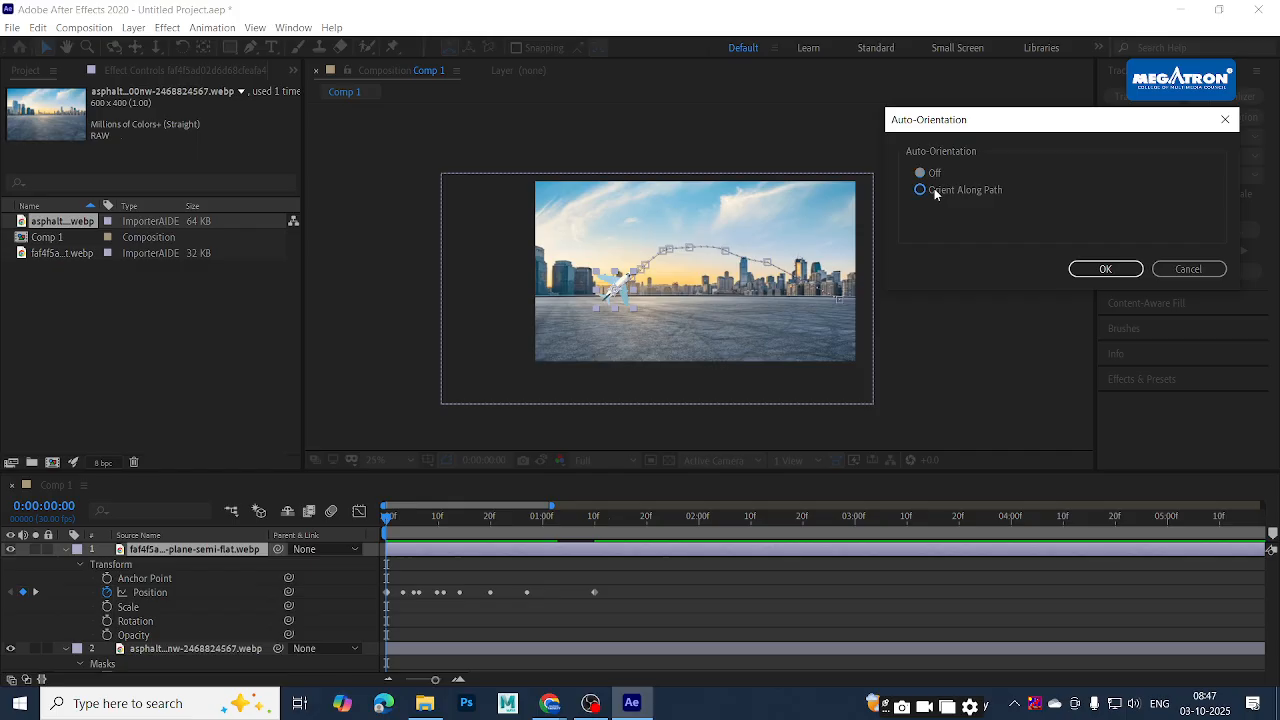
pyautogui.click(1106, 270)
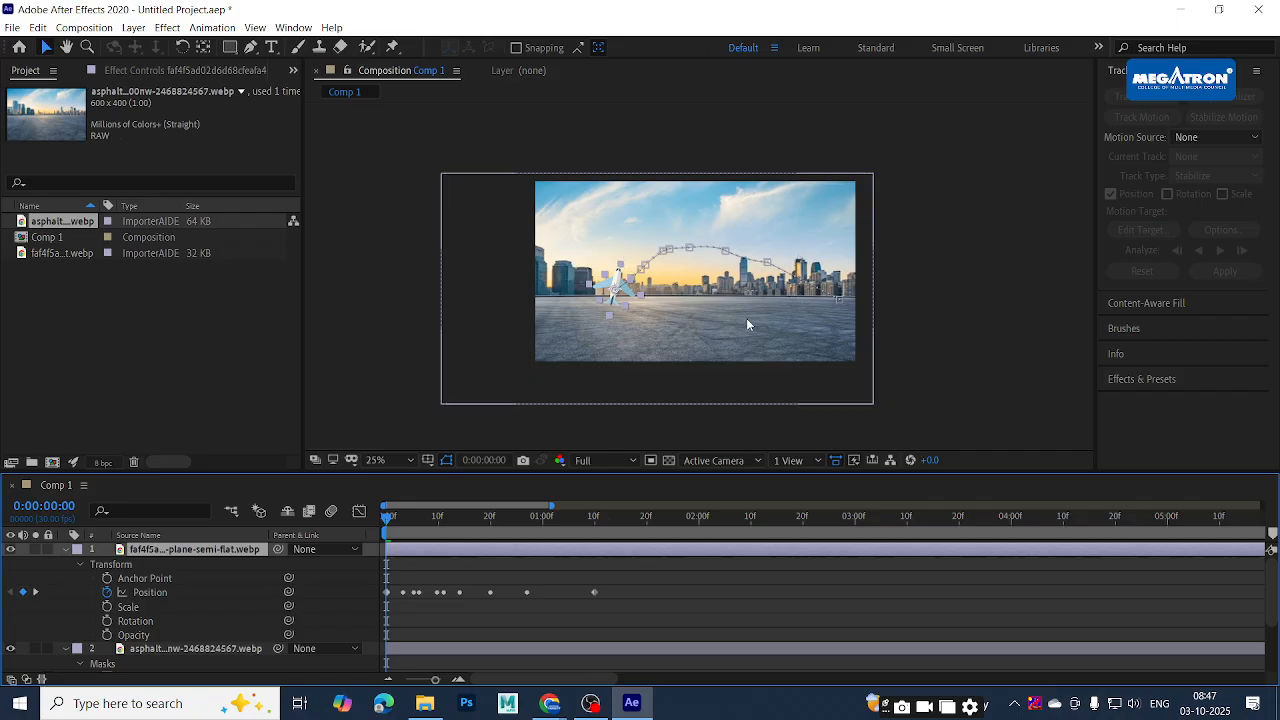
# Rotate the plane so its nose points up along the beginning of its motion path
pyautogui.scroll(2, 789, 304)
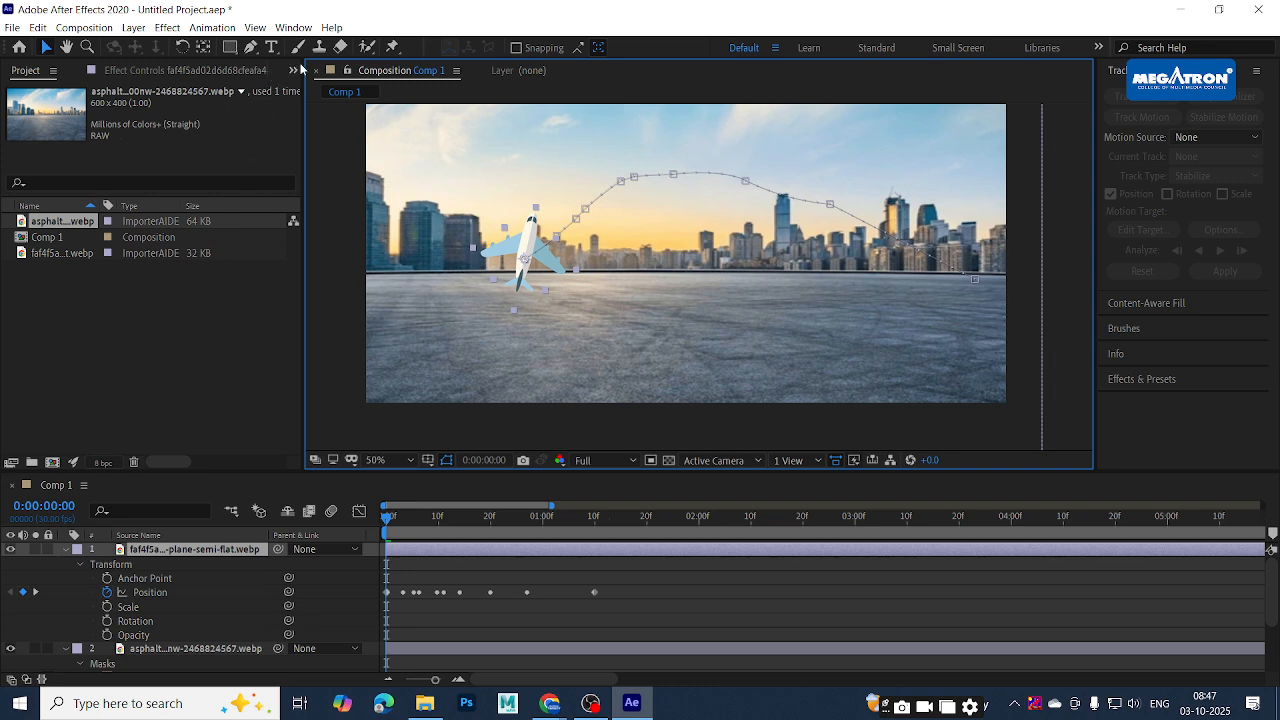
pyautogui.click(183, 49)
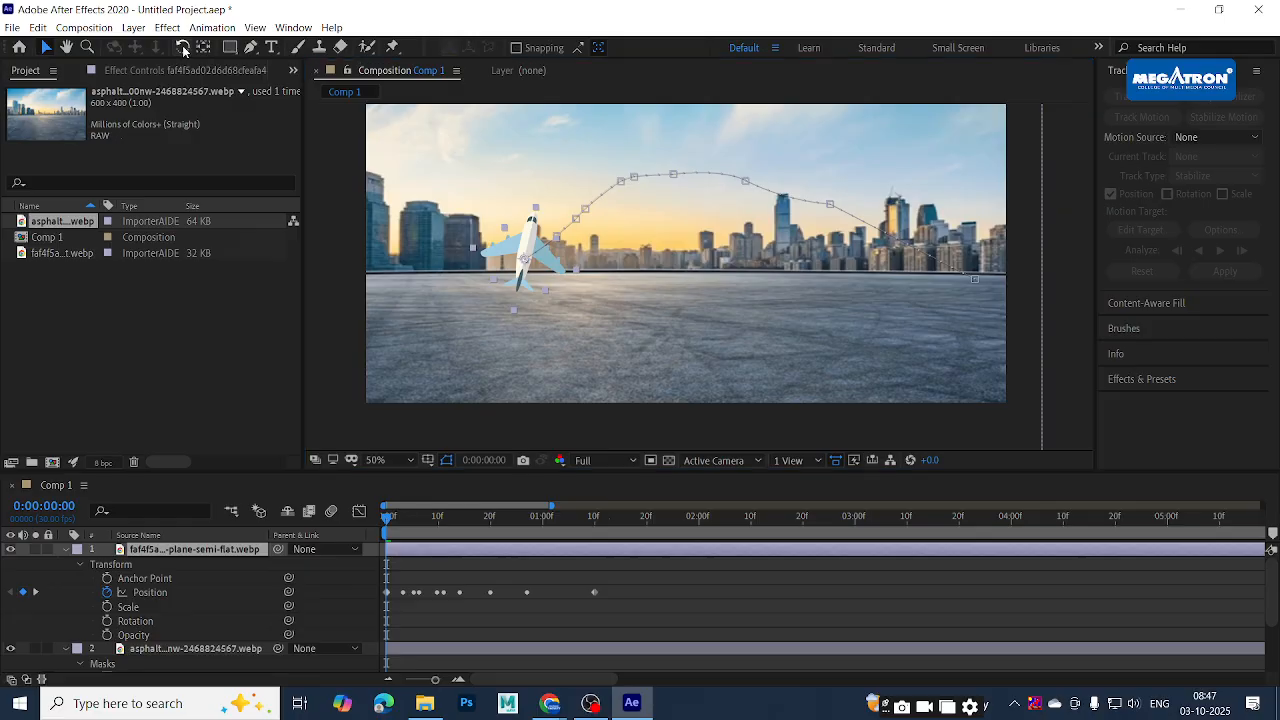
pyautogui.click(578, 291)
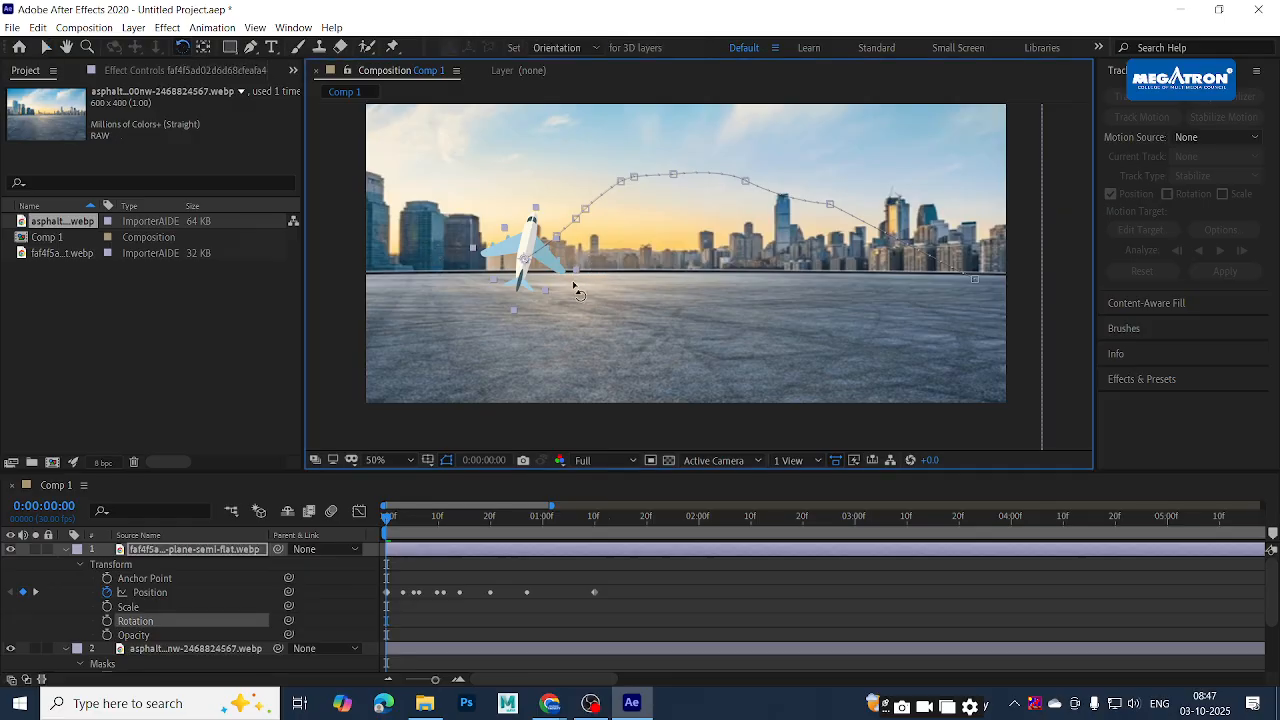
pyautogui.moveTo(578, 291); pyautogui.dragTo(555, 313)
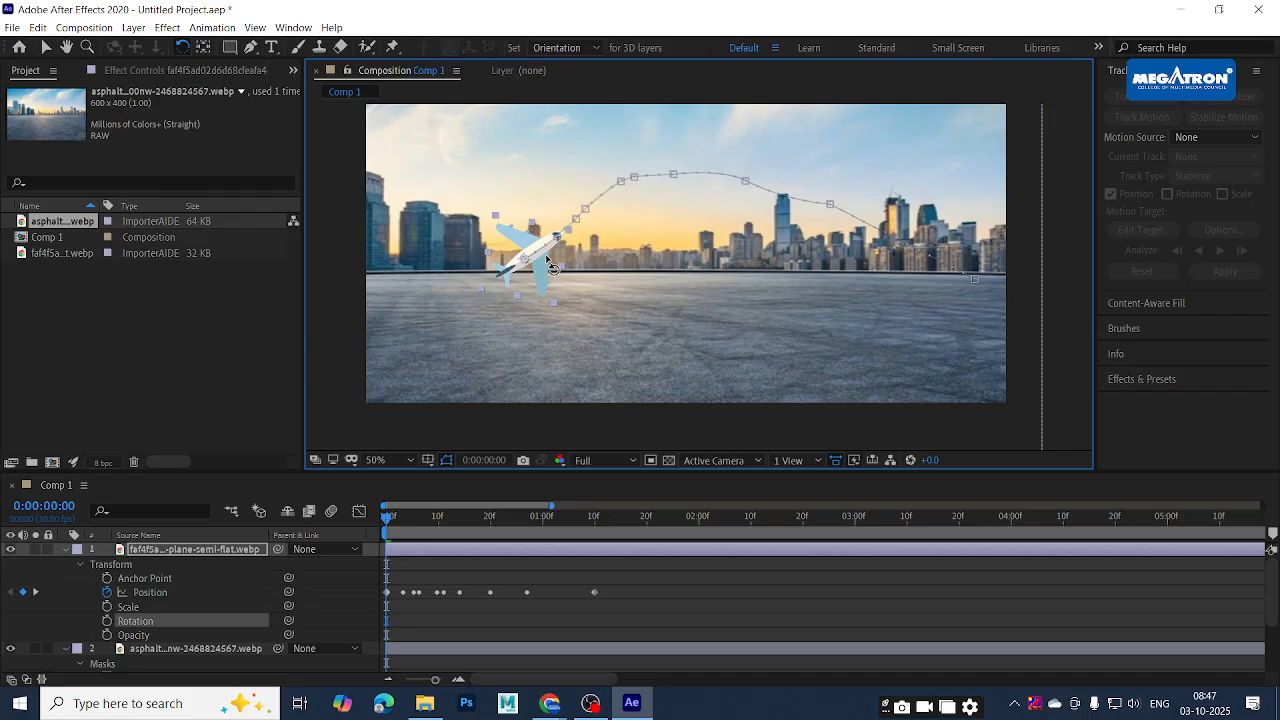
pyautogui.press('v')
# Preview the plane's oriented flight, return to the start of the timeline, and play it again
pyautogui.press('space')
pyautogui.moveTo(613, 252); pyautogui.dragTo(552, 327)
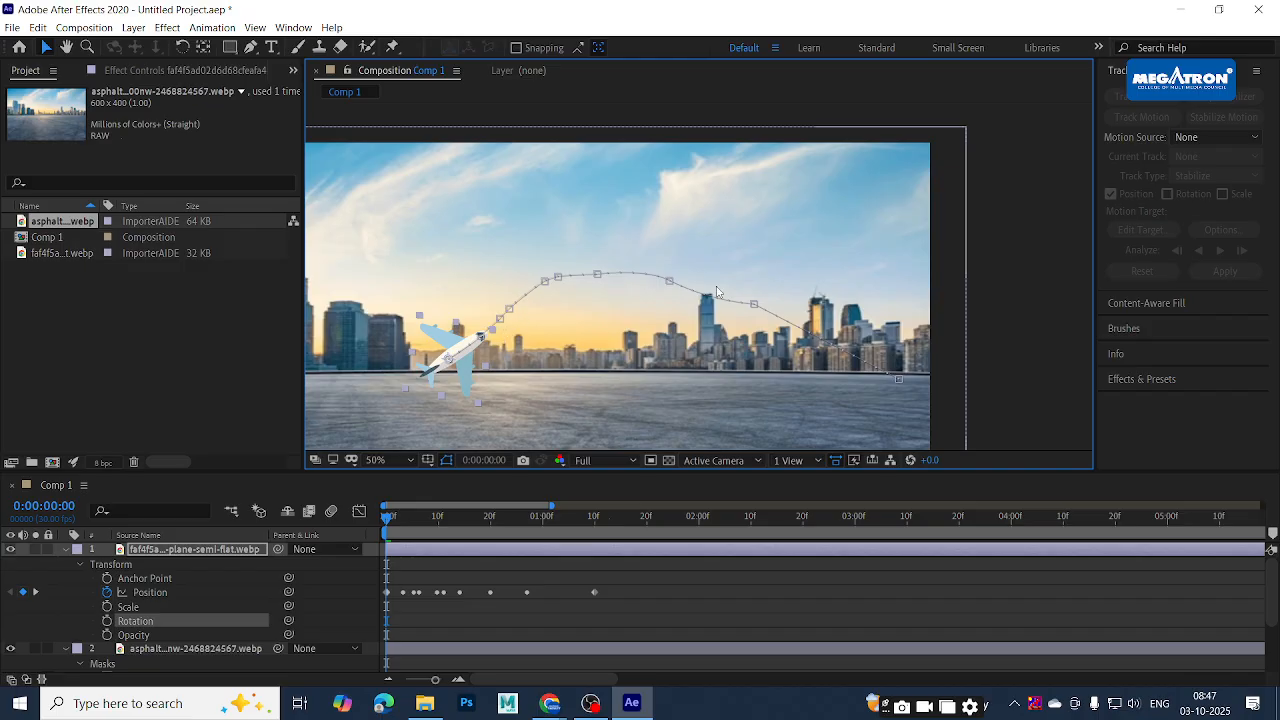
pyautogui.press('space')
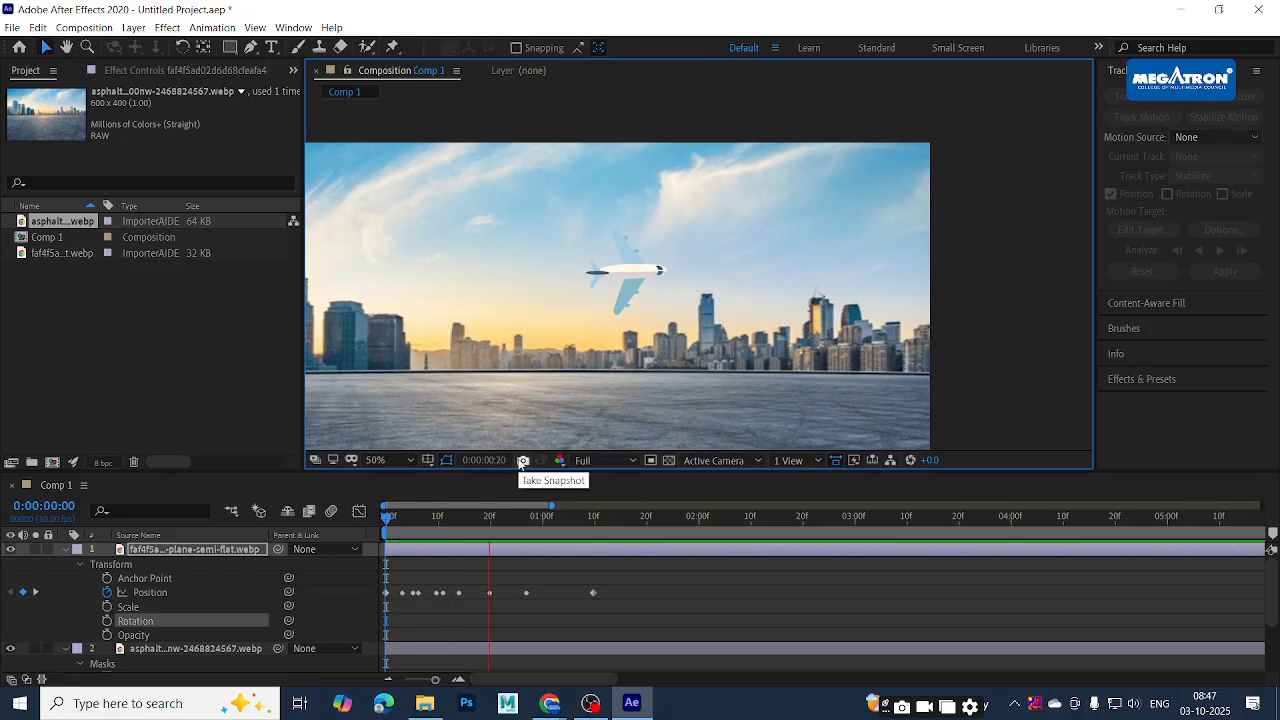
pyautogui.press('space')
pyautogui.scroll(-2, 683, 328)
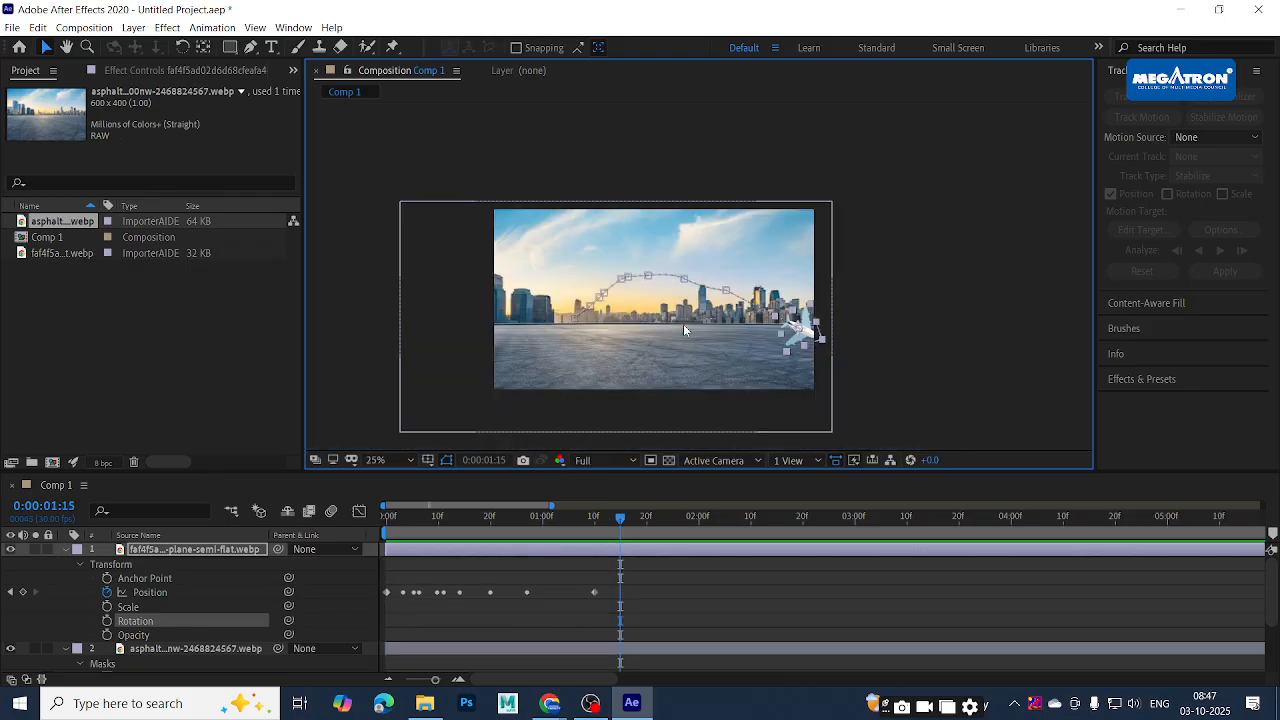
pyautogui.moveTo(529, 517); pyautogui.dragTo(362, 536)
pyautogui.press('space')
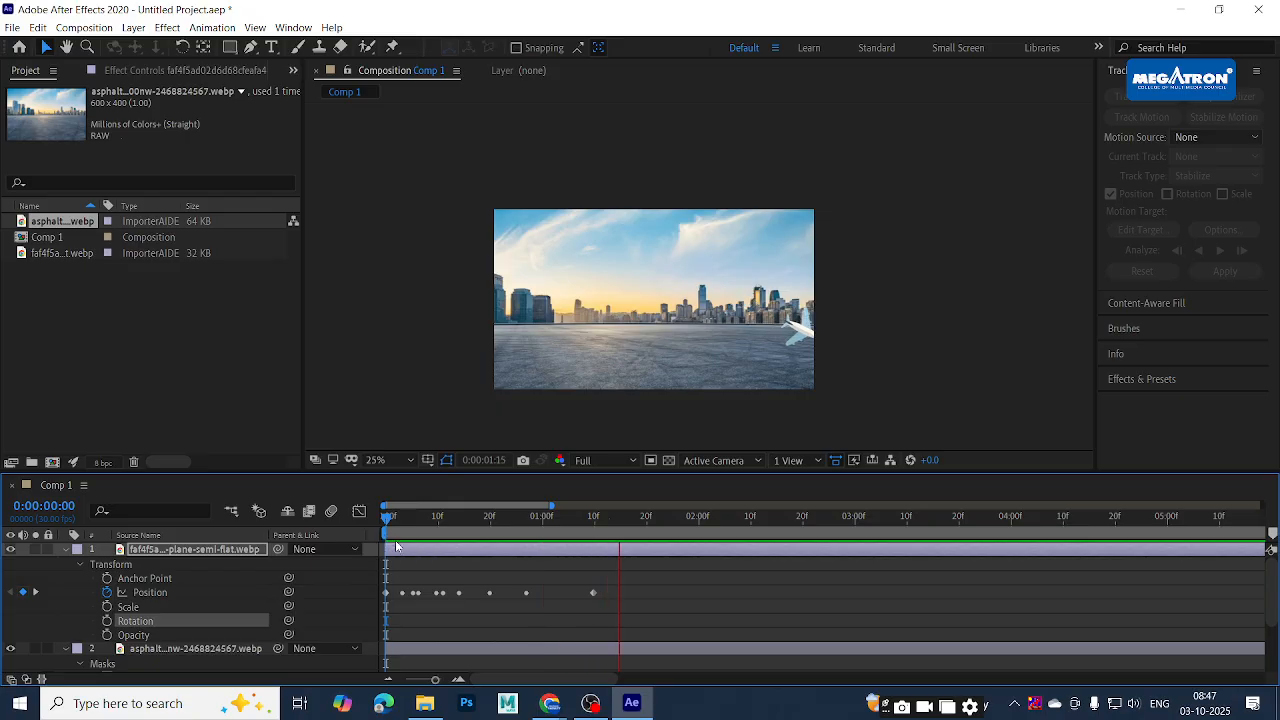
pyautogui.press('space')
pyautogui.press('space')
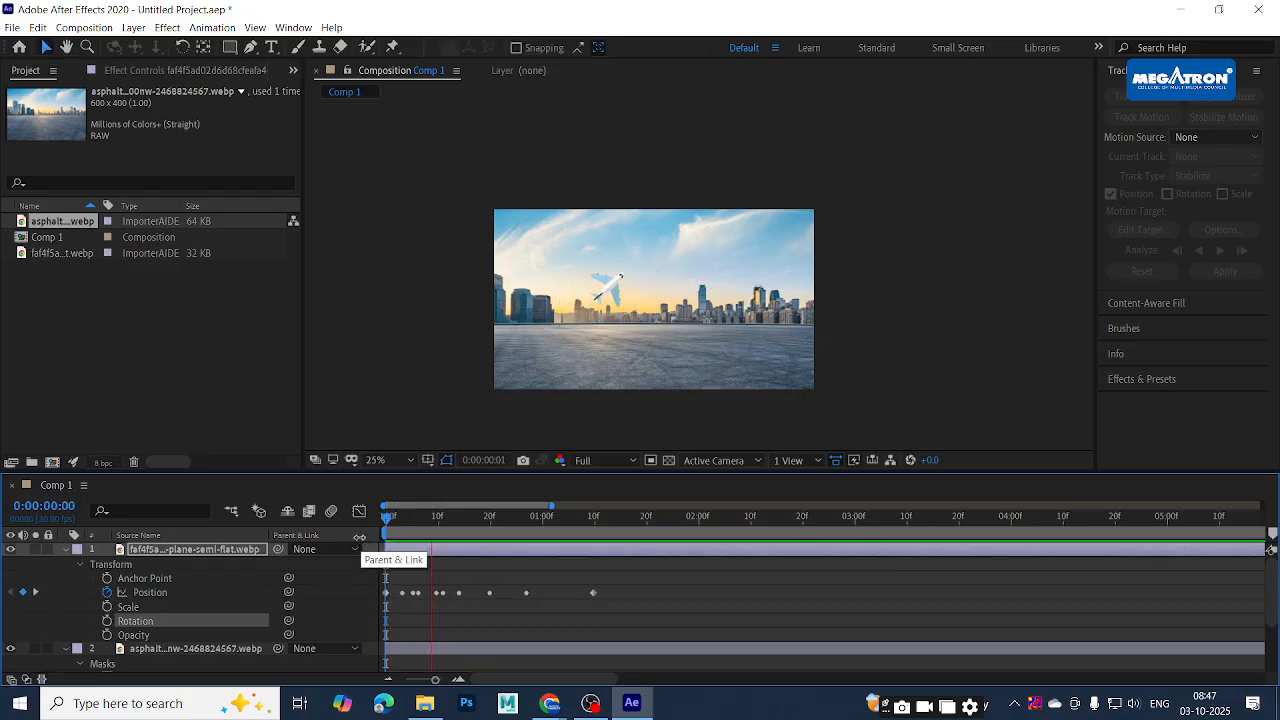
# Collapse the background layer's properties and replay the plane's flight from the first frame
pyautogui.click(65, 549)
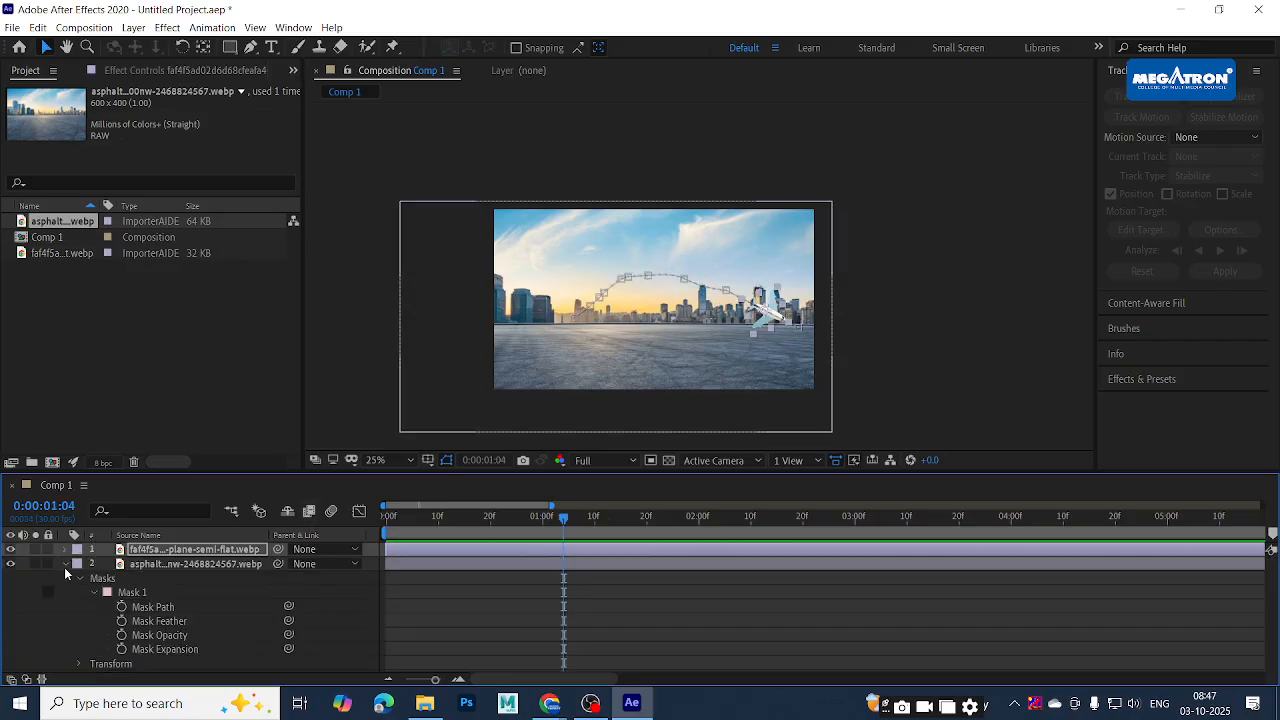
pyautogui.click(64, 565)
pyautogui.click(65, 549)
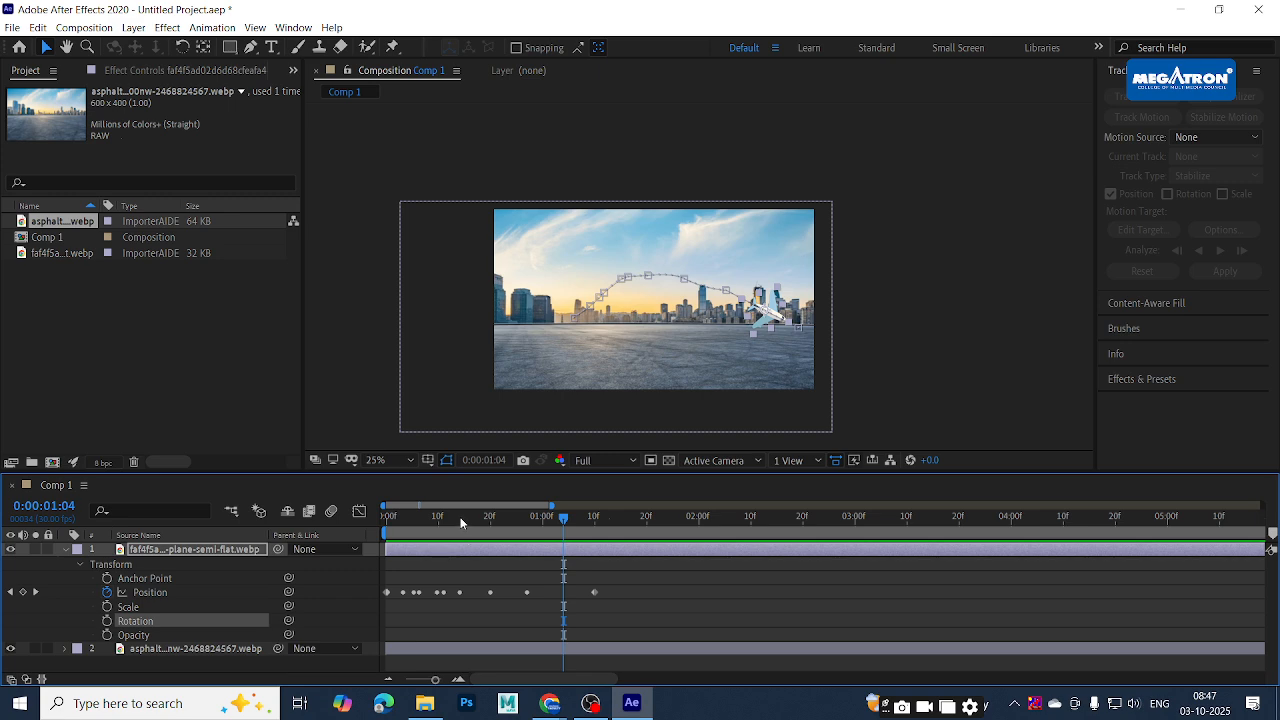
pyautogui.press('Home')
pyautogui.press('space')
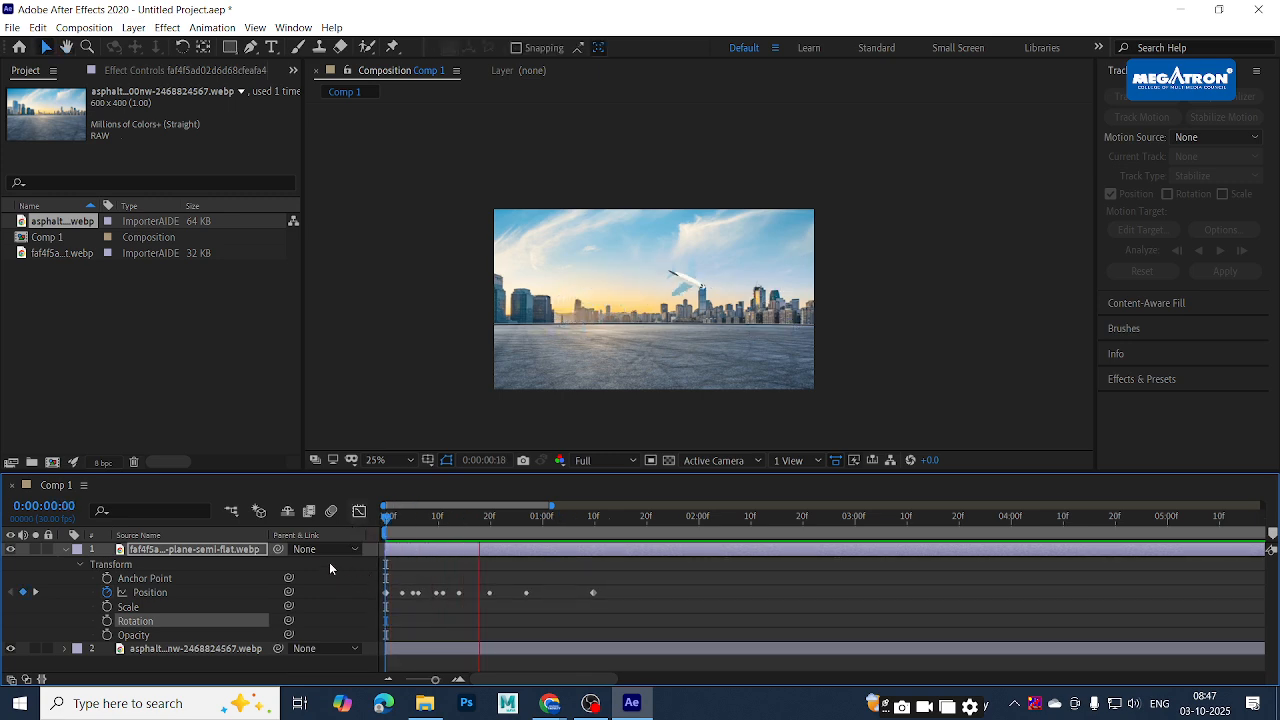
pyautogui.press('space')
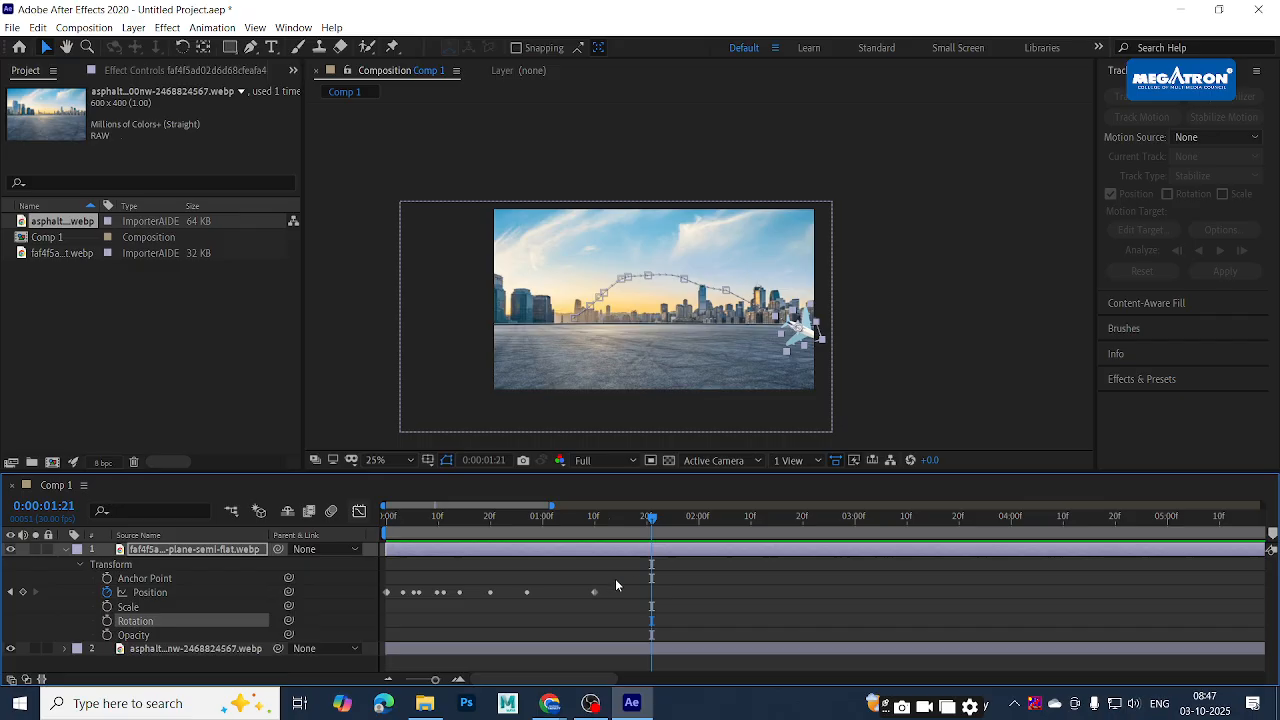
# Select all the plane's Position keyframes, play the flight from the first frame, and return to the start
pyautogui.moveTo(637, 573); pyautogui.dragTo(364, 609)
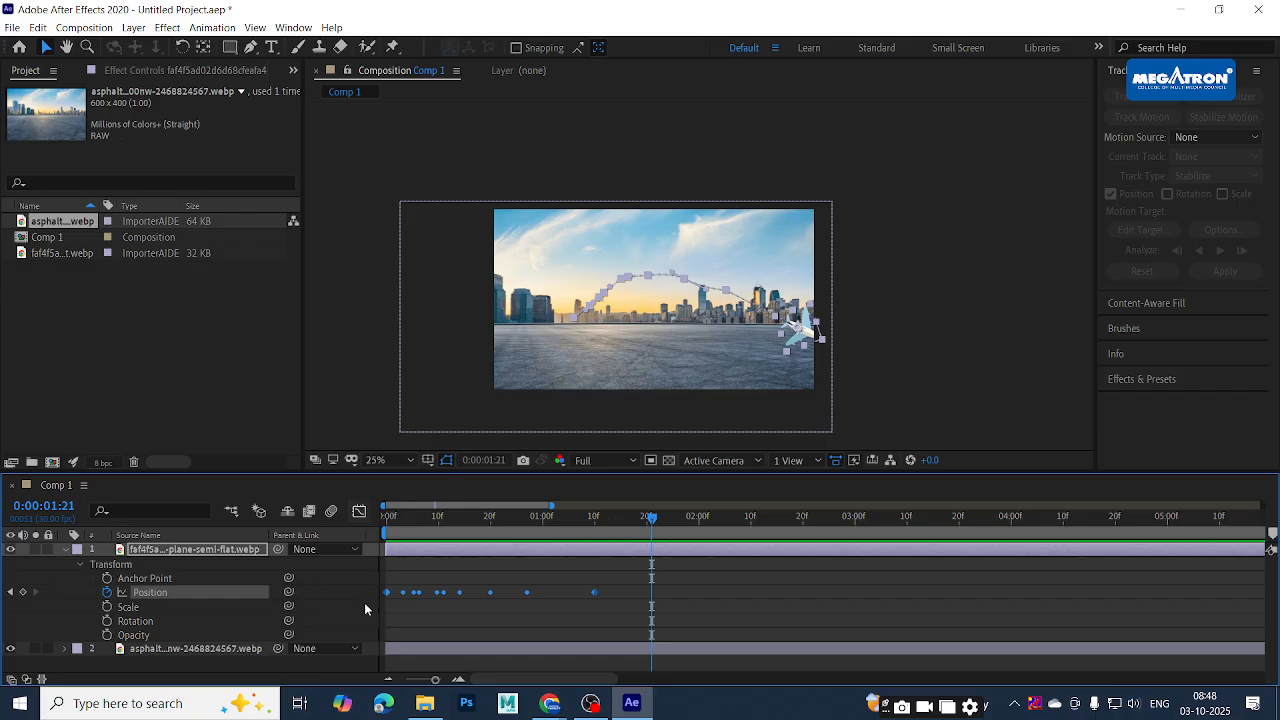
pyautogui.moveTo(426, 516); pyautogui.dragTo(333, 520)
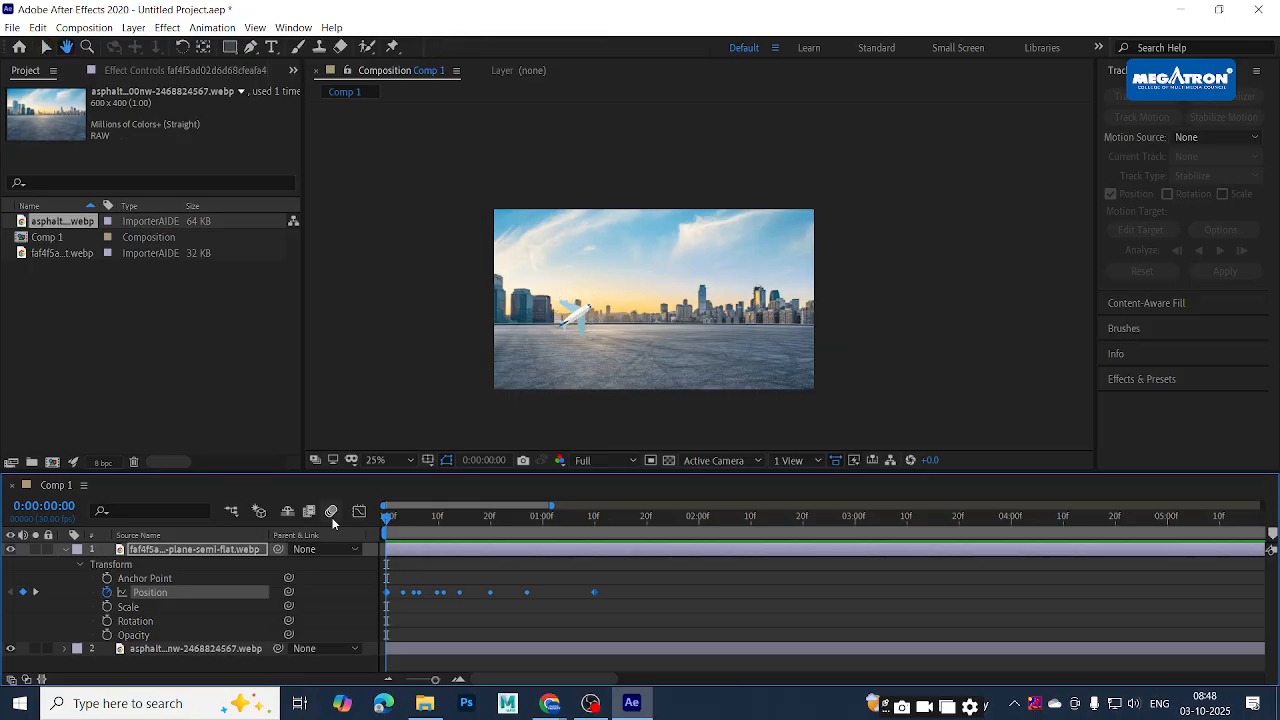
pyautogui.press('space')
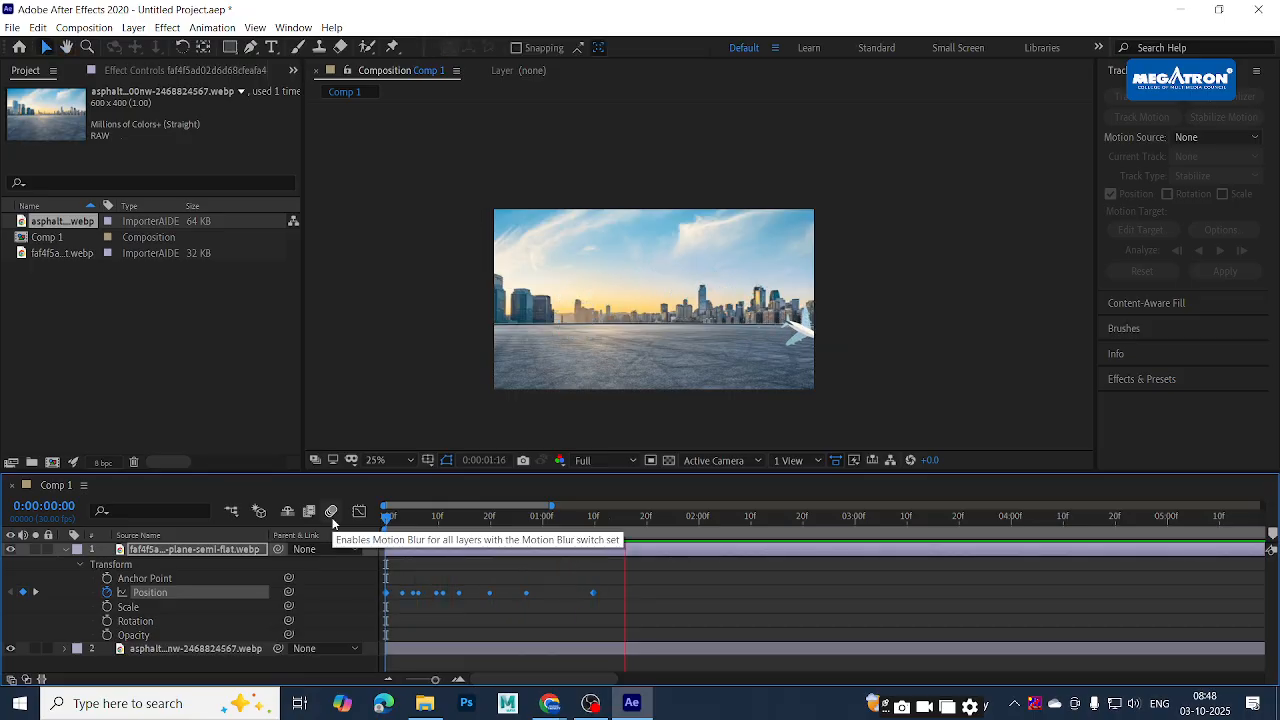
pyautogui.press('space')
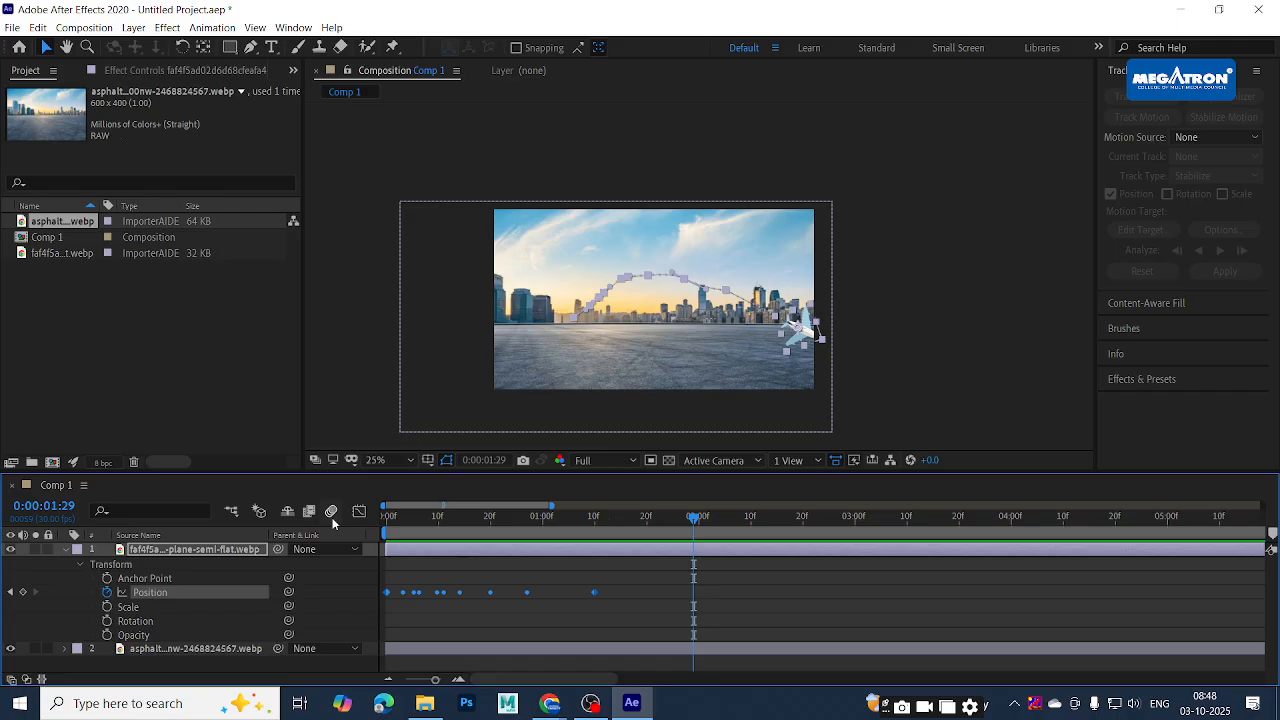
pyautogui.moveTo(416, 516); pyautogui.dragTo(366, 524)
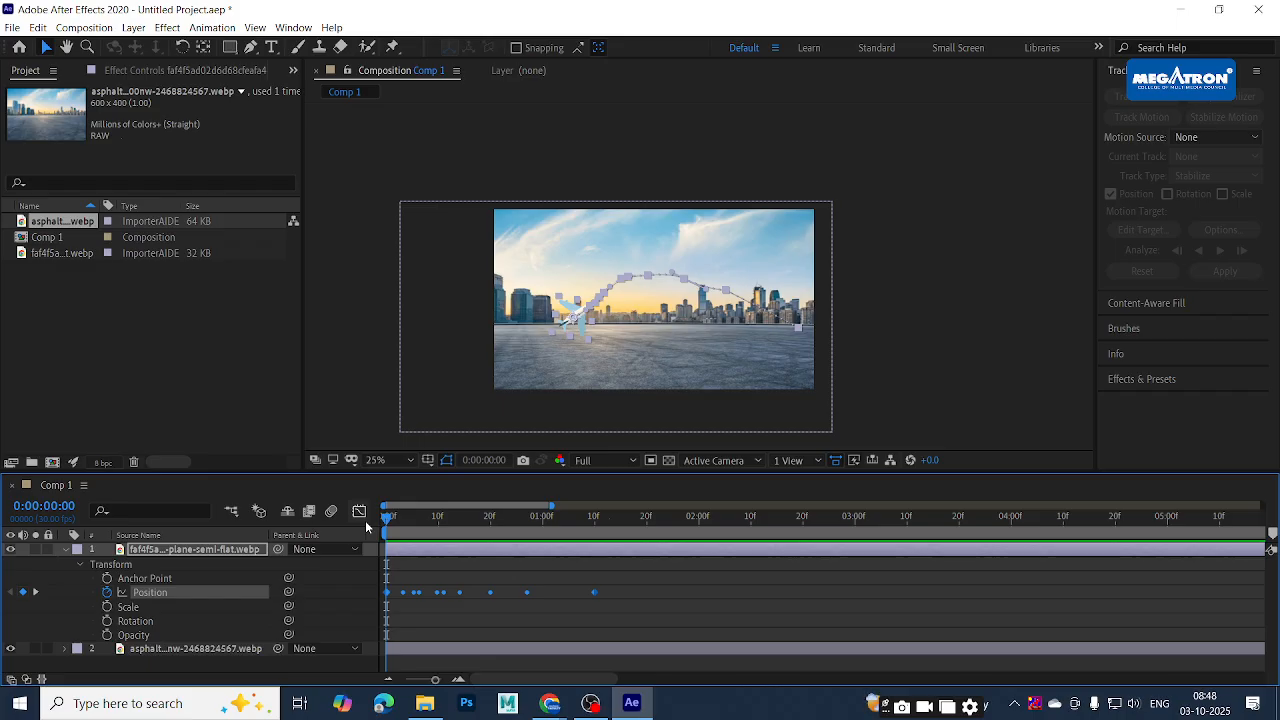
# Remove all Position keyframes from the plane layer by turning off its Position animation
pyautogui.click(57, 586)
pyautogui.click(130, 551)
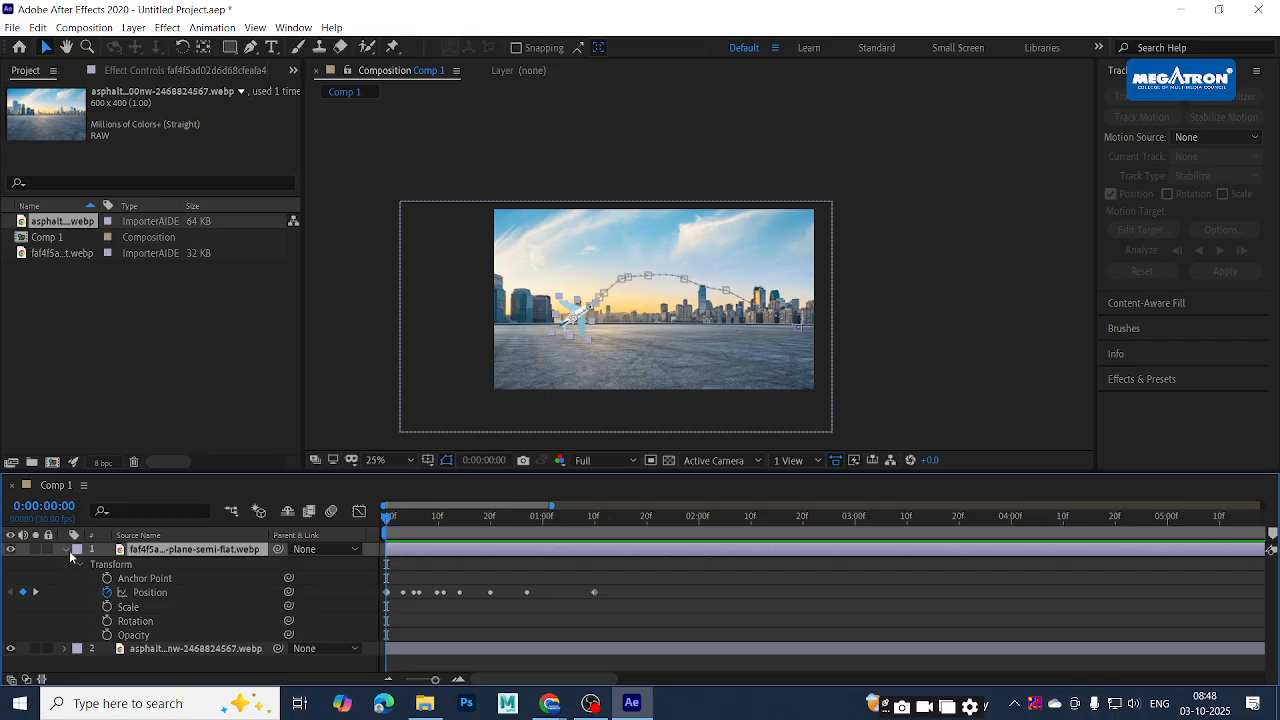
pyautogui.click(65, 549)
pyautogui.click(66, 549)
pyautogui.click(26, 595)
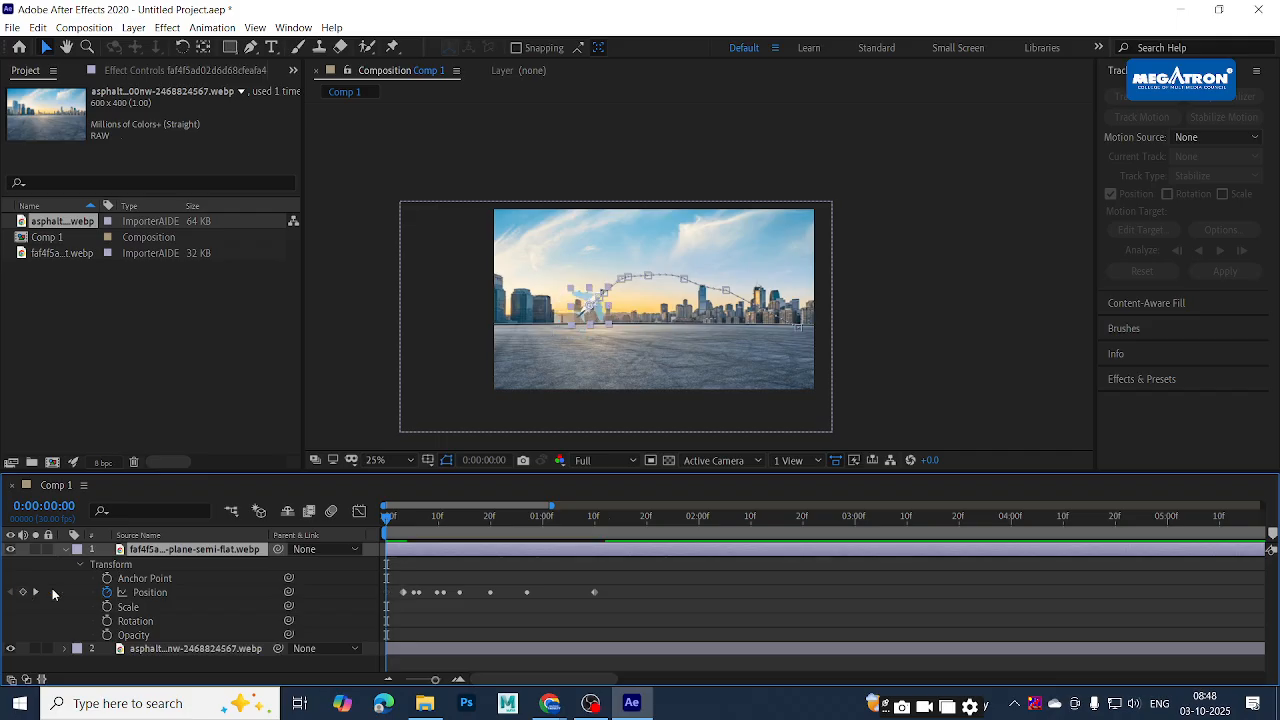
pyautogui.click(107, 592)
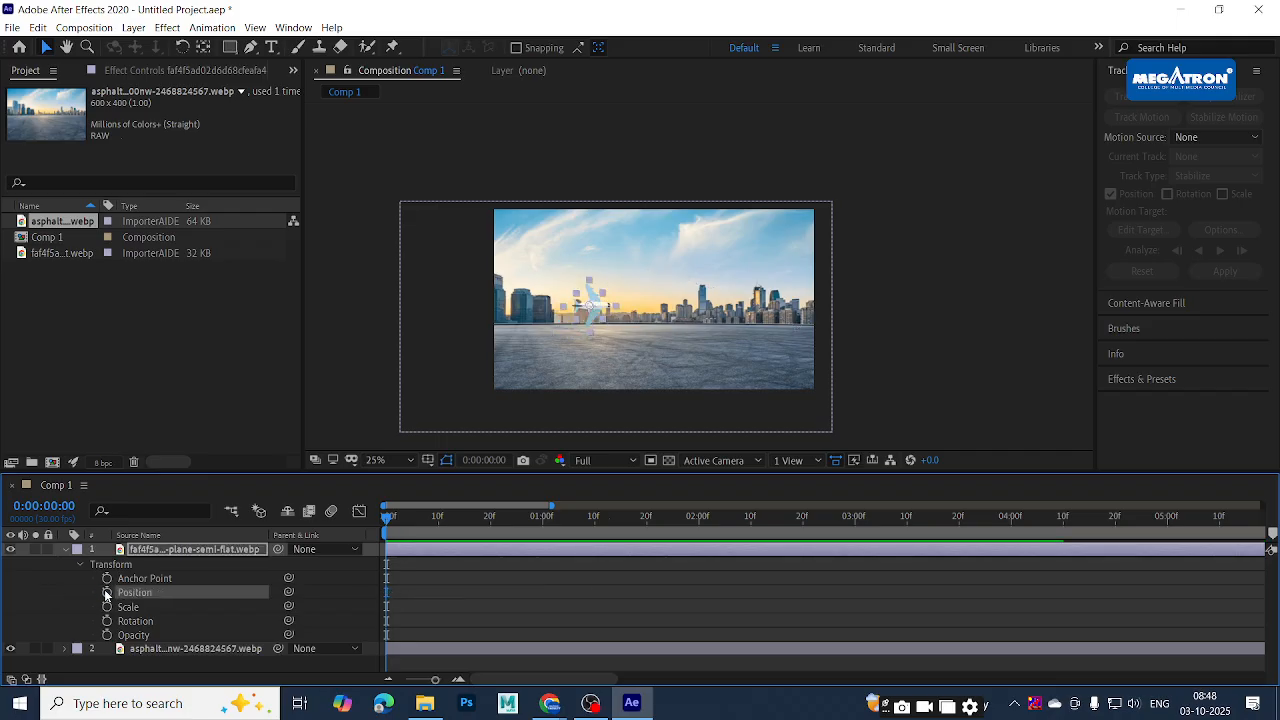
# Select the plane layer and lock the city background layer
pyautogui.click(544, 338)
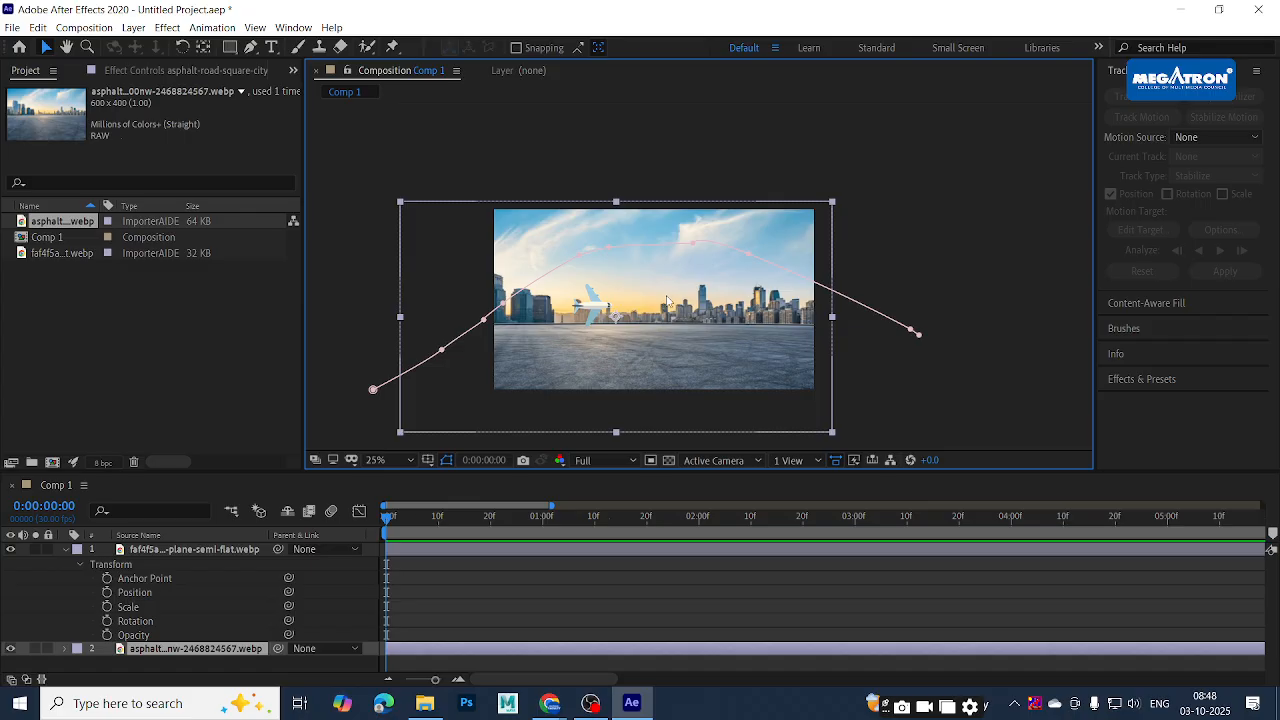
pyautogui.click(972, 329)
pyautogui.click(590, 308)
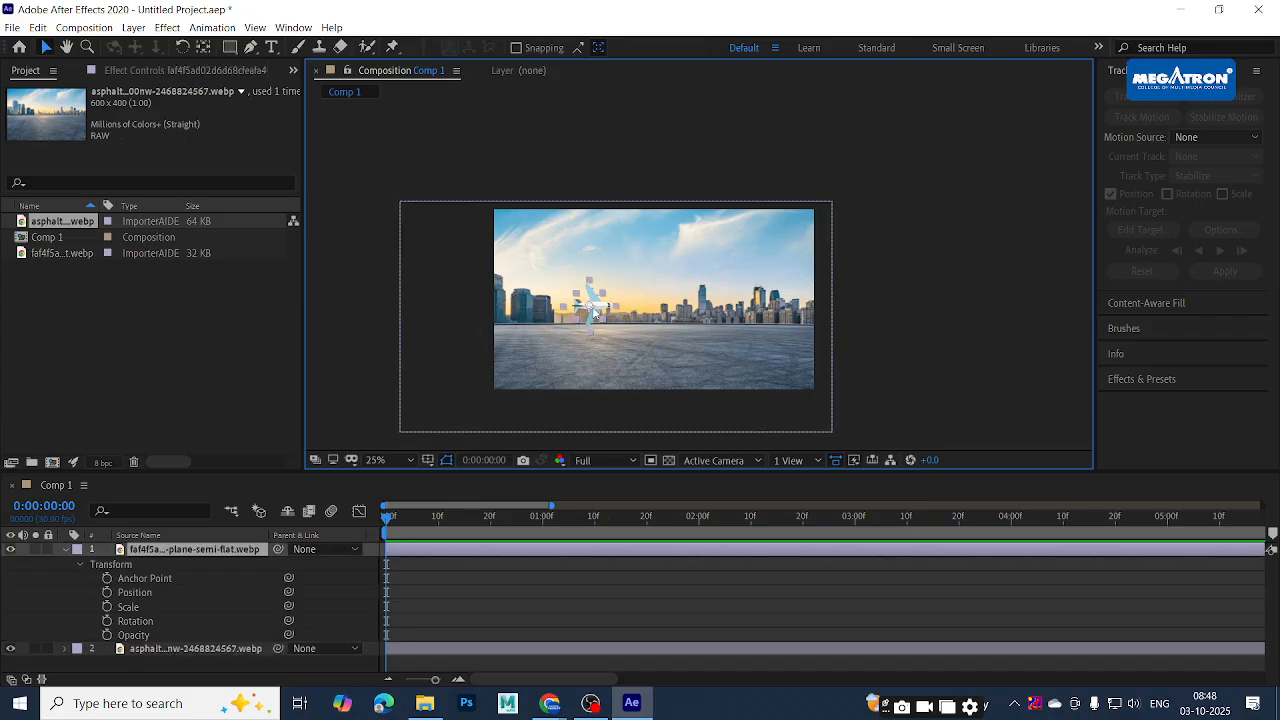
pyautogui.click(48, 648)
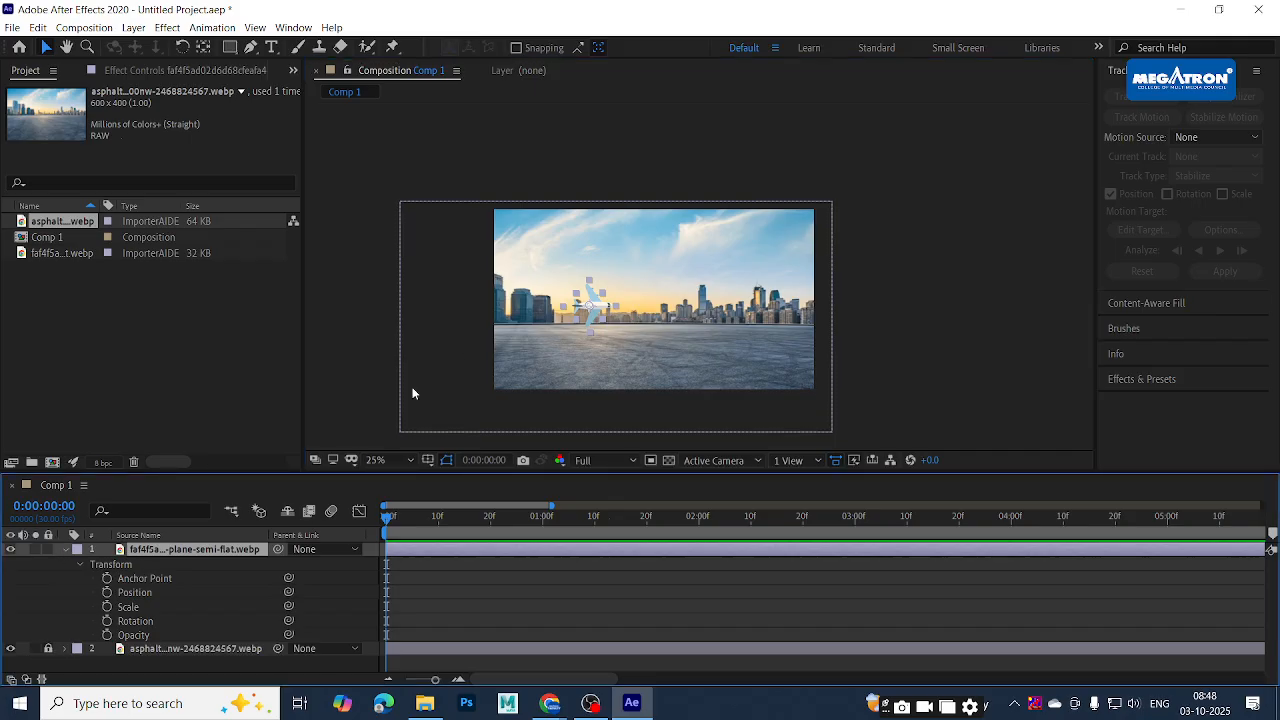
pyautogui.click(64, 548)
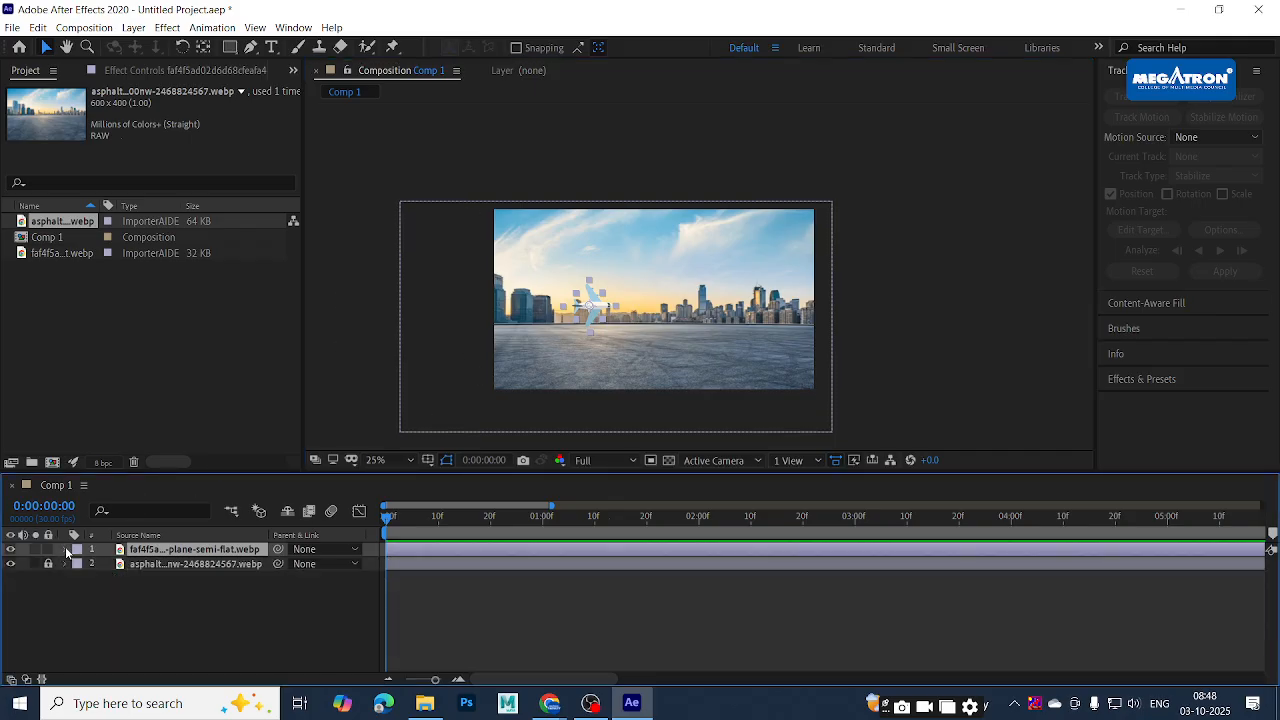
pyautogui.click(65, 548)
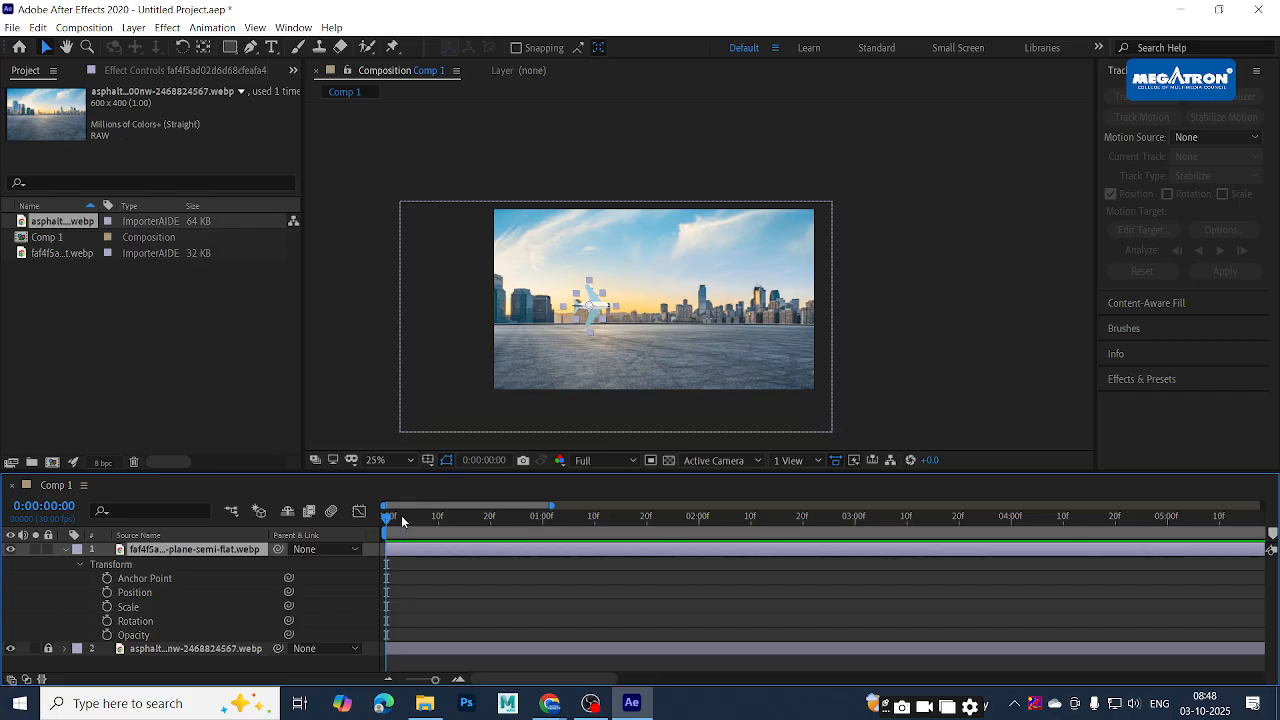
# Move the plane into the upper-left corner of the background's sky with the playhead at the start
pyautogui.moveTo(398, 521); pyautogui.dragTo(303, 543)
pyautogui.moveTo(593, 318); pyautogui.dragTo(528, 244)
pyautogui.press('space')
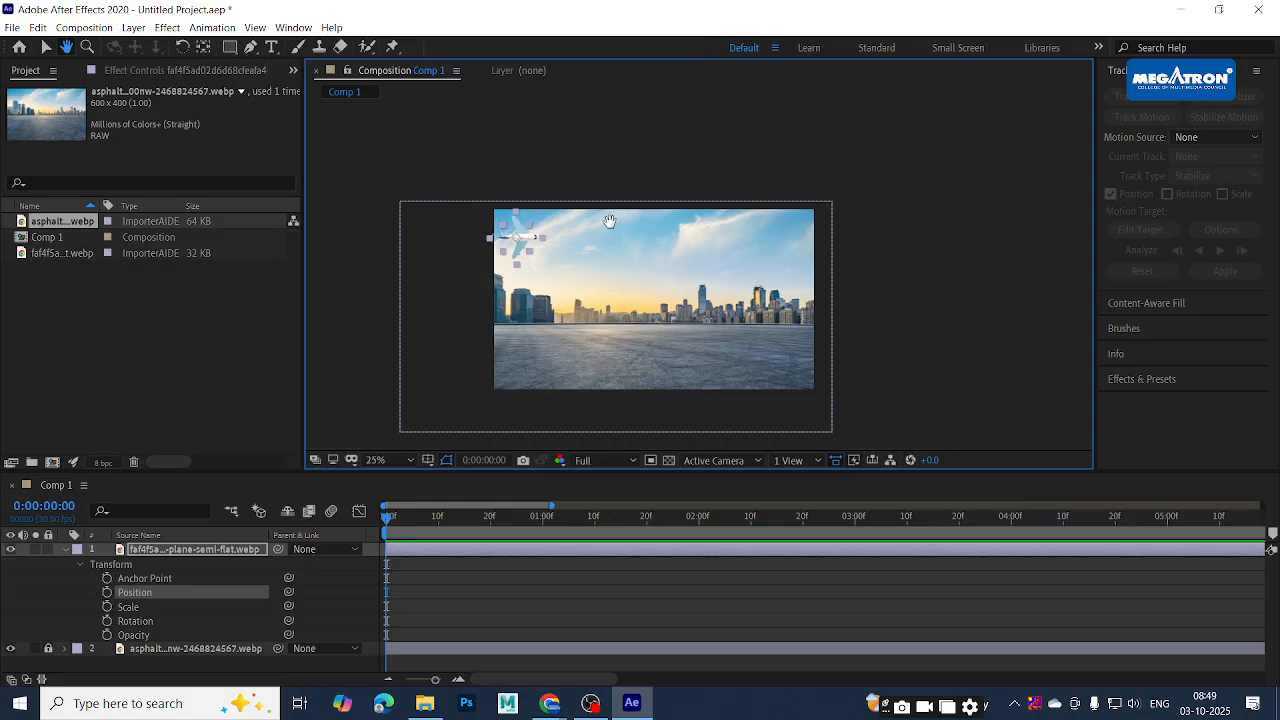
pyautogui.moveTo(699, 183); pyautogui.dragTo(663, 157)
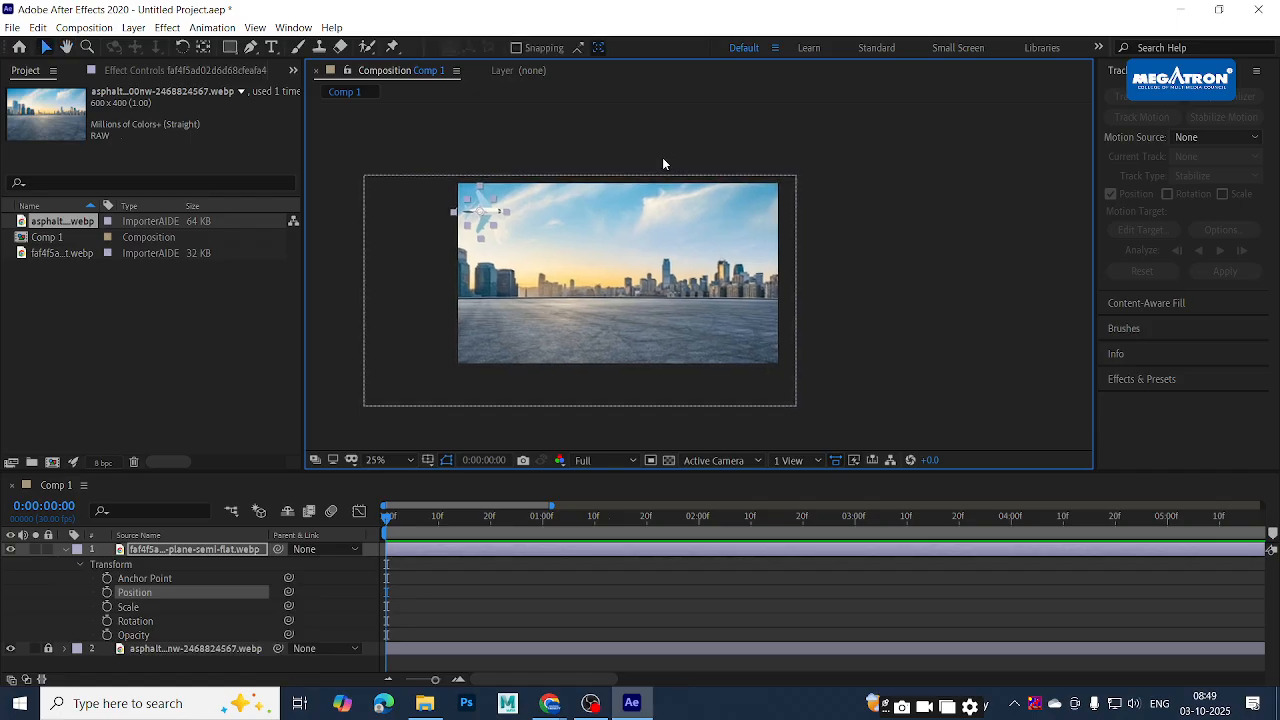
# Open the Motion Sketch capture settings
pyautogui.click(295, 28)
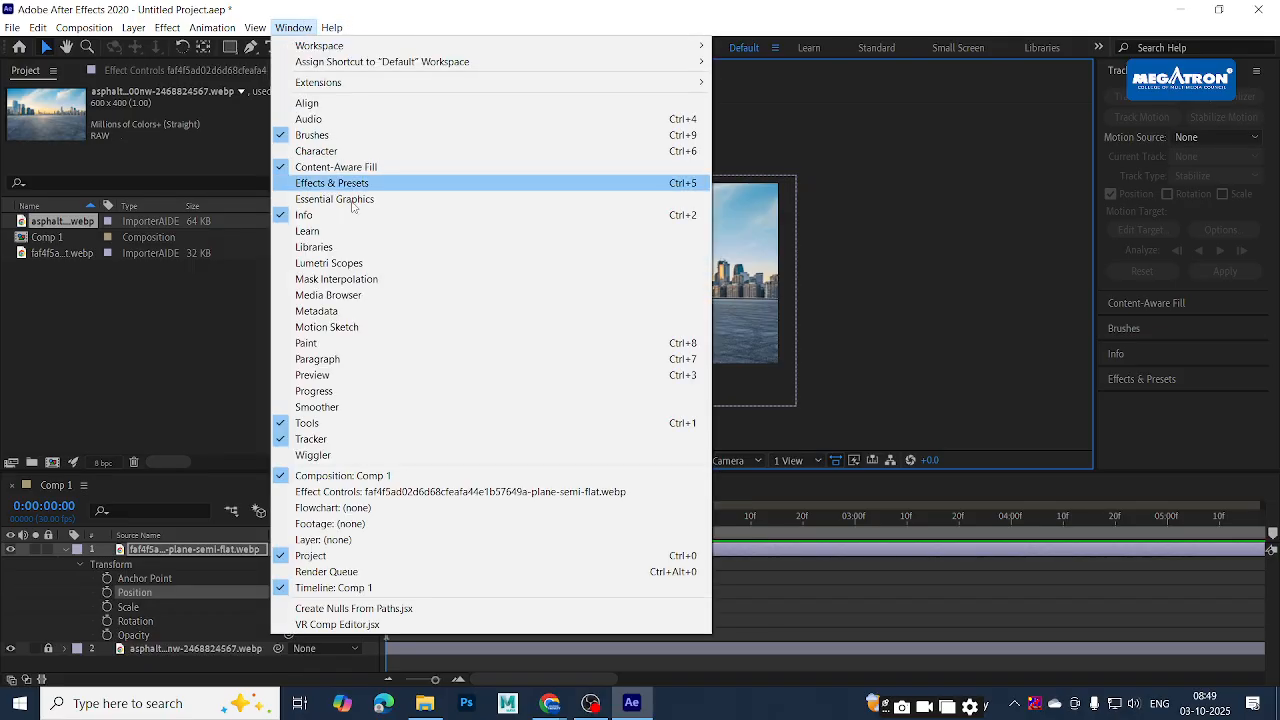
pyautogui.click(316, 330)
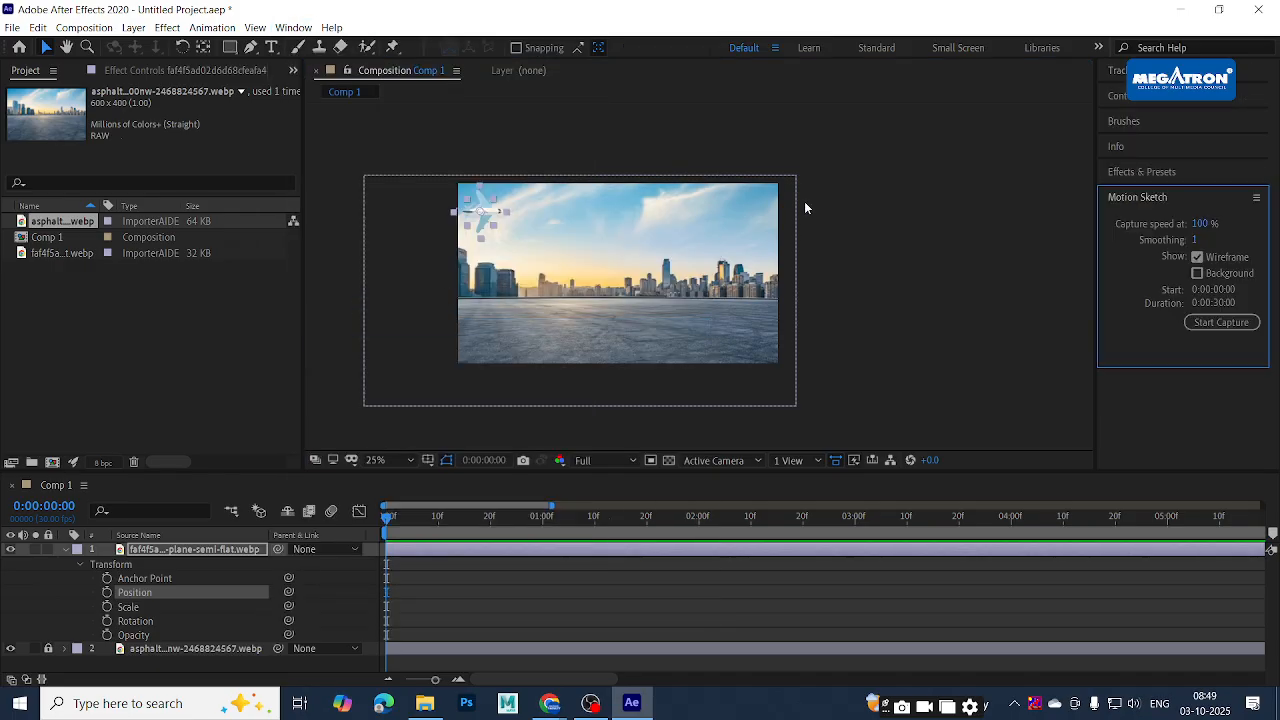
# Move the plane out beyond the background's right edge and return it to the sky's upper-left corner
pyautogui.click(493, 217)
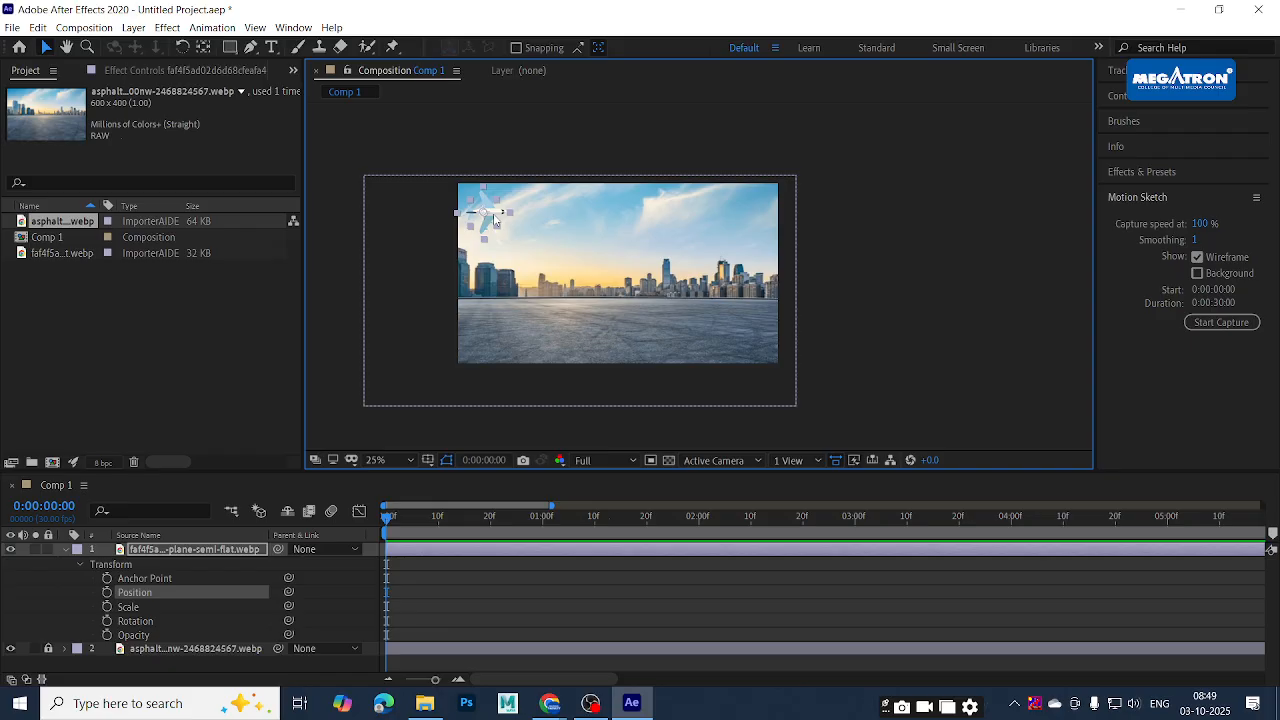
pyautogui.moveTo(497, 220); pyautogui.dragTo(919, 195)
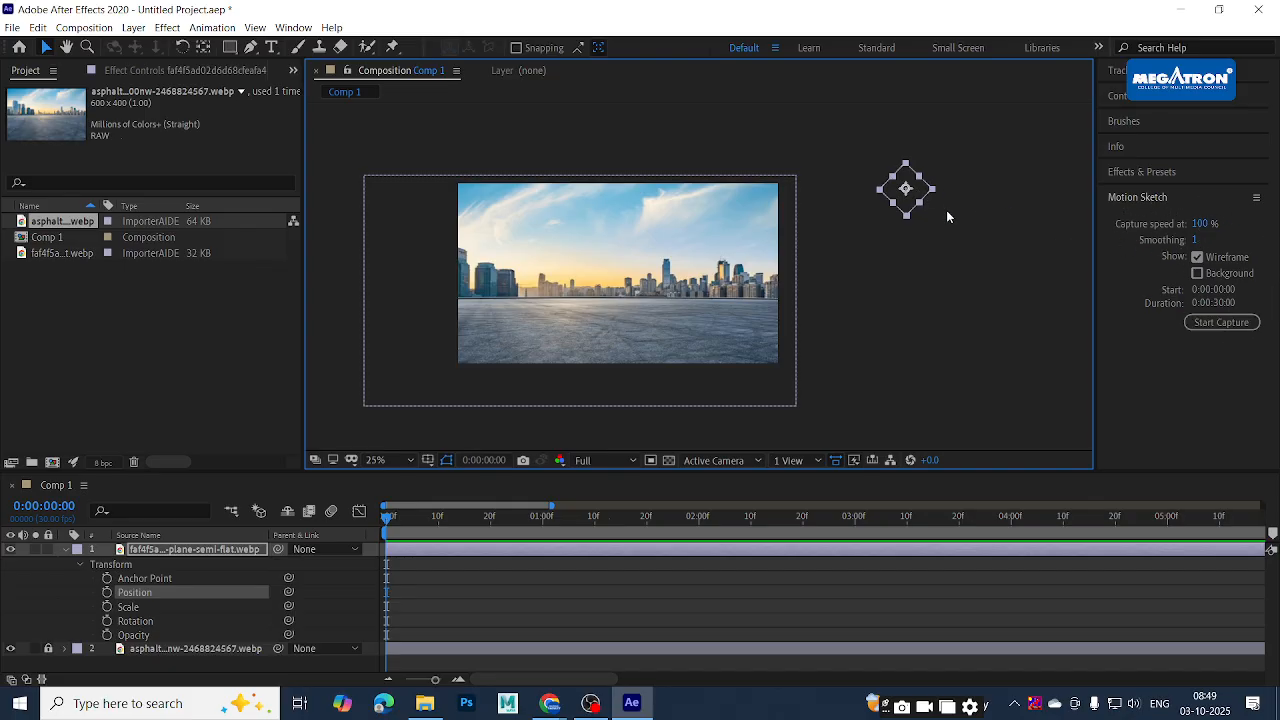
pyautogui.moveTo(920, 192); pyautogui.dragTo(477, 208)
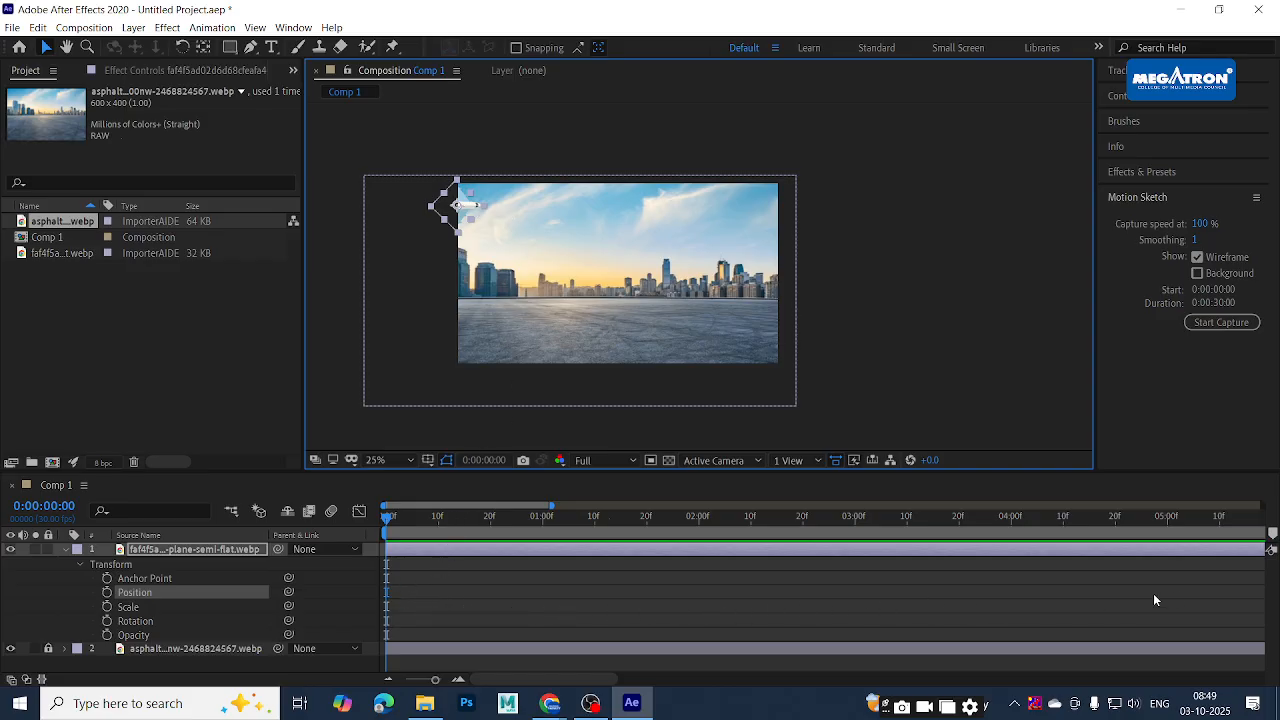
# Select the plane layer and preview the composition from its start
pyautogui.click(470, 562)
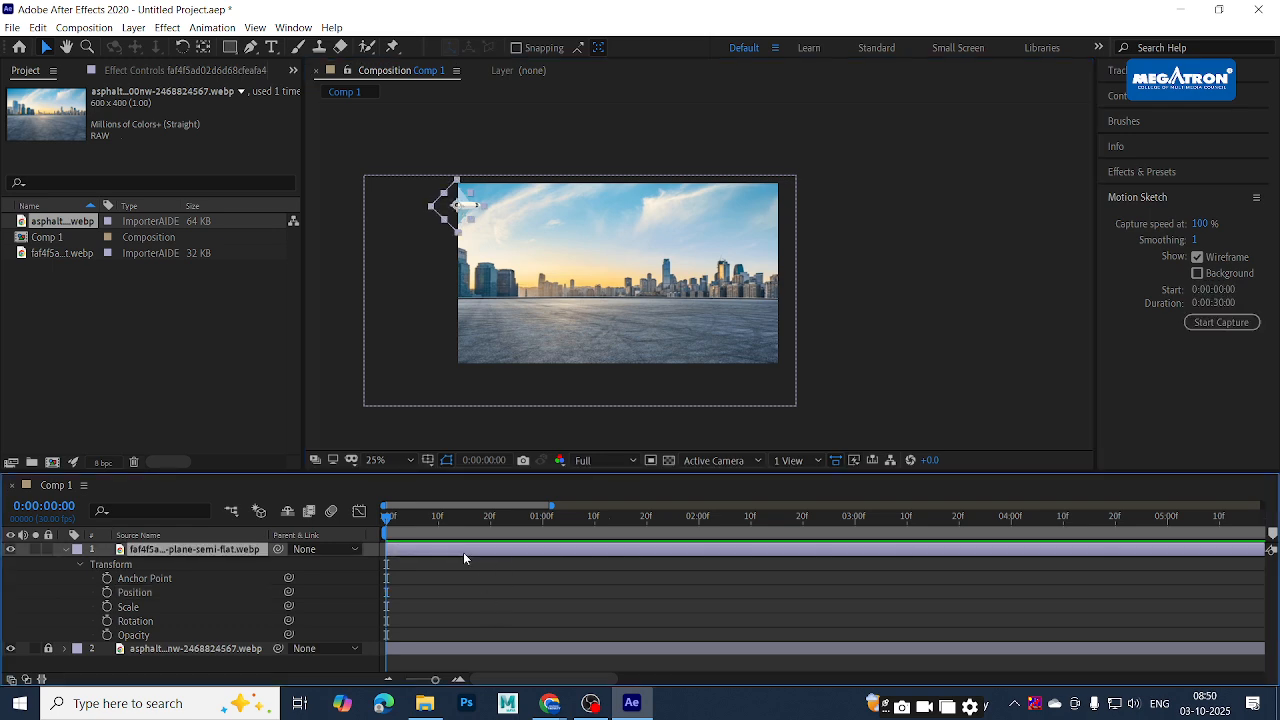
pyautogui.click(1130, 270)
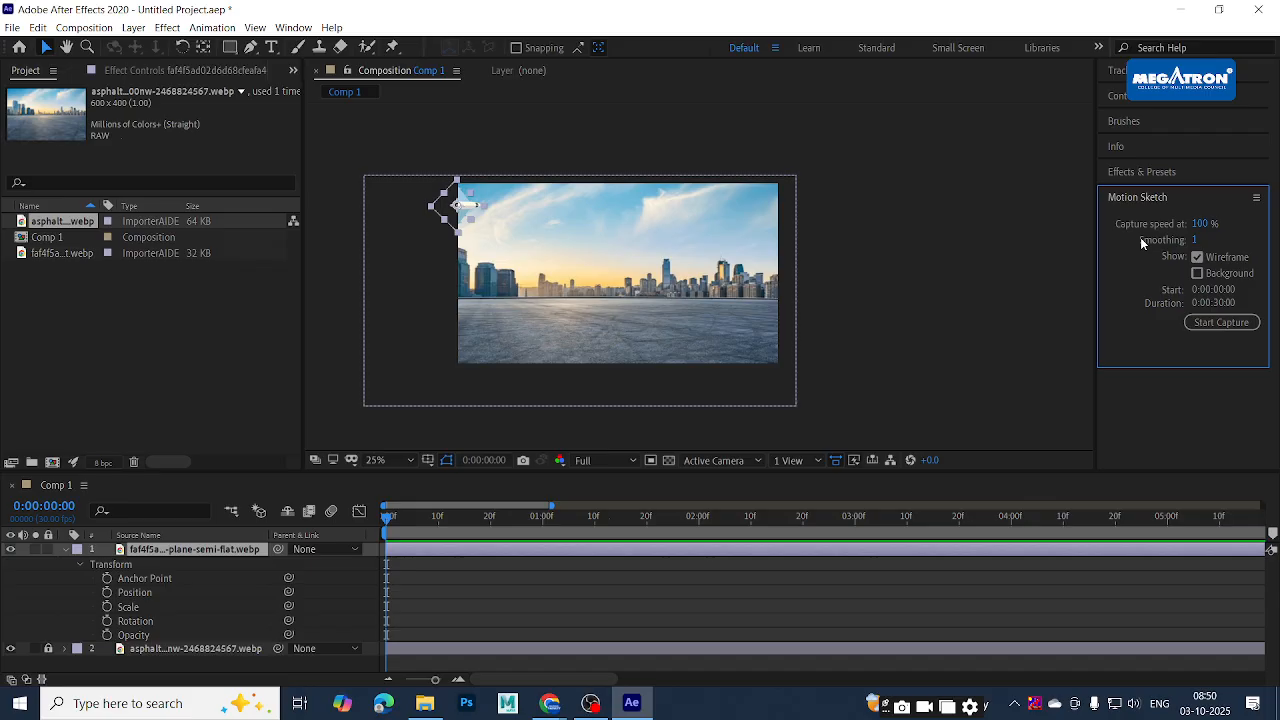
pyautogui.click(386, 521)
pyautogui.press('space')
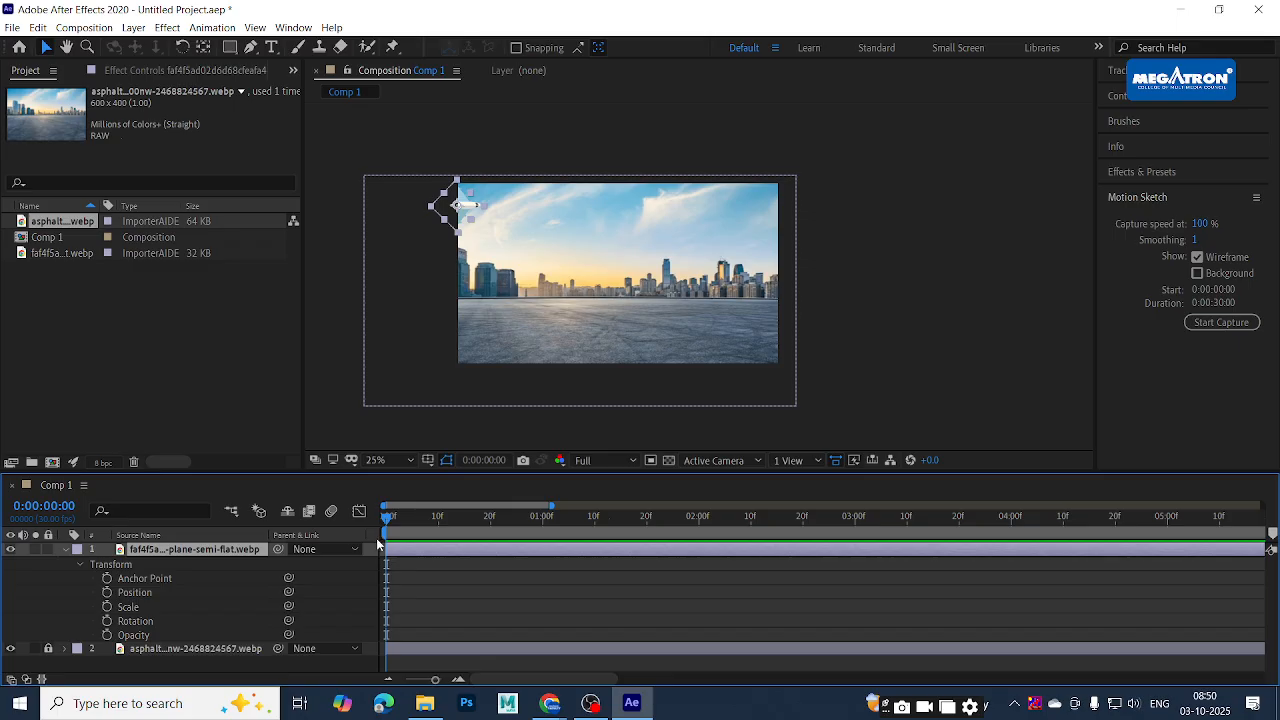
pyautogui.press('space')
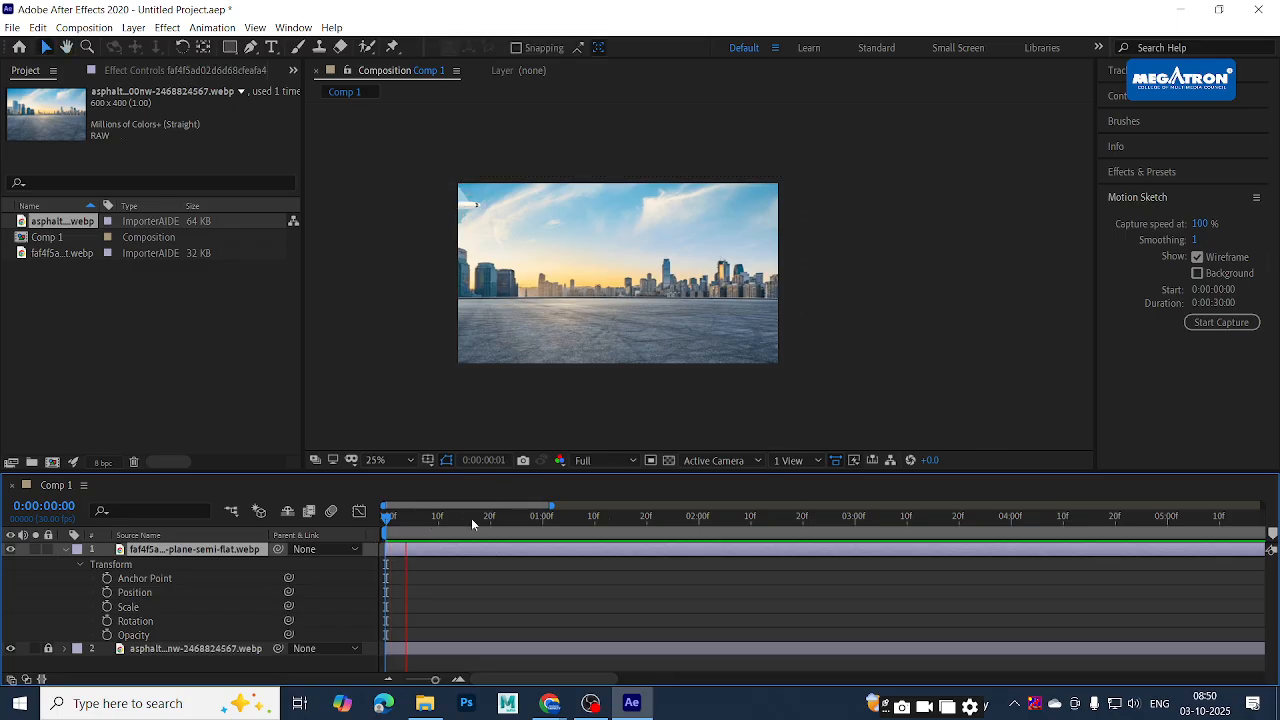
# Set the Motion Sketch capture speed to 100%
pyautogui.moveTo(1199, 224)
pyautogui.mouseDown()
pyautogui.moveTo(1121, 219)
pyautogui.moveTo(1063, 237)
pyautogui.moveTo(1275, 236)
pyautogui.moveTo(1200, 236)
pyautogui.mouseUp()
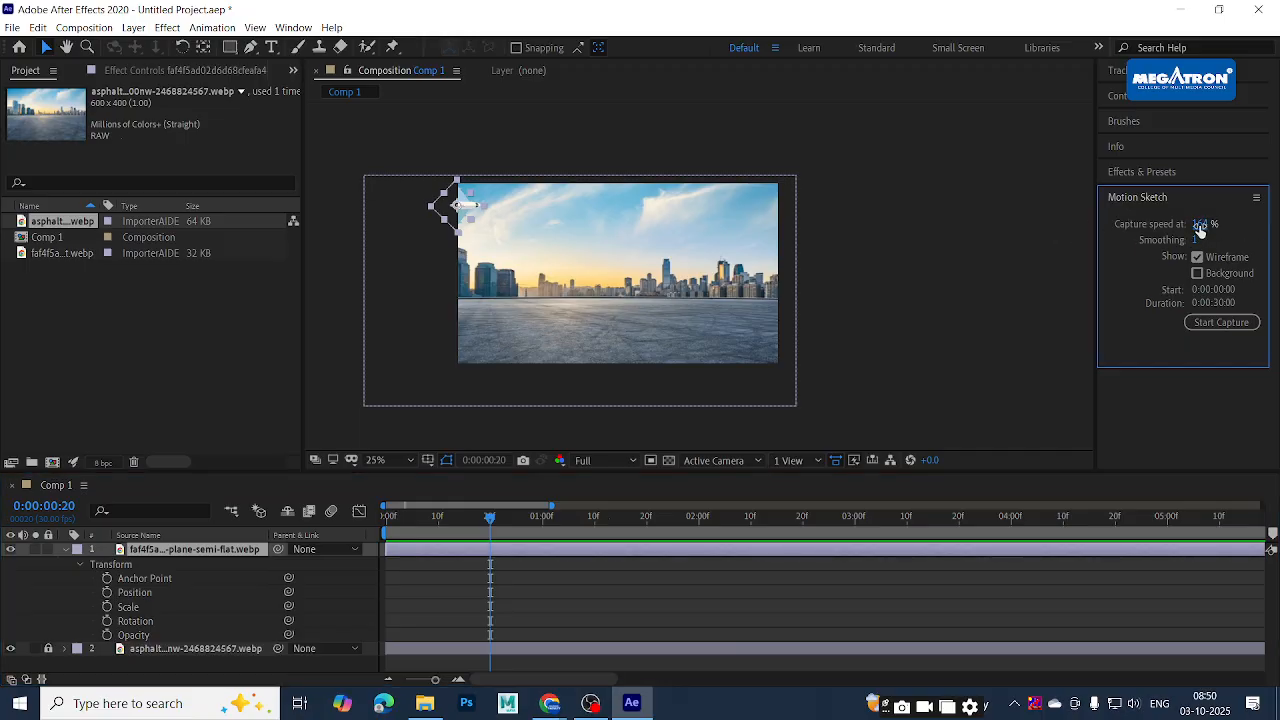
pyautogui.click(1200, 225)
pyautogui.write('100')
pyautogui.press('Return')
# Move the plane to the right side of the sky and return the playhead to the start
pyautogui.moveTo(473, 209); pyautogui.dragTo(725, 243)
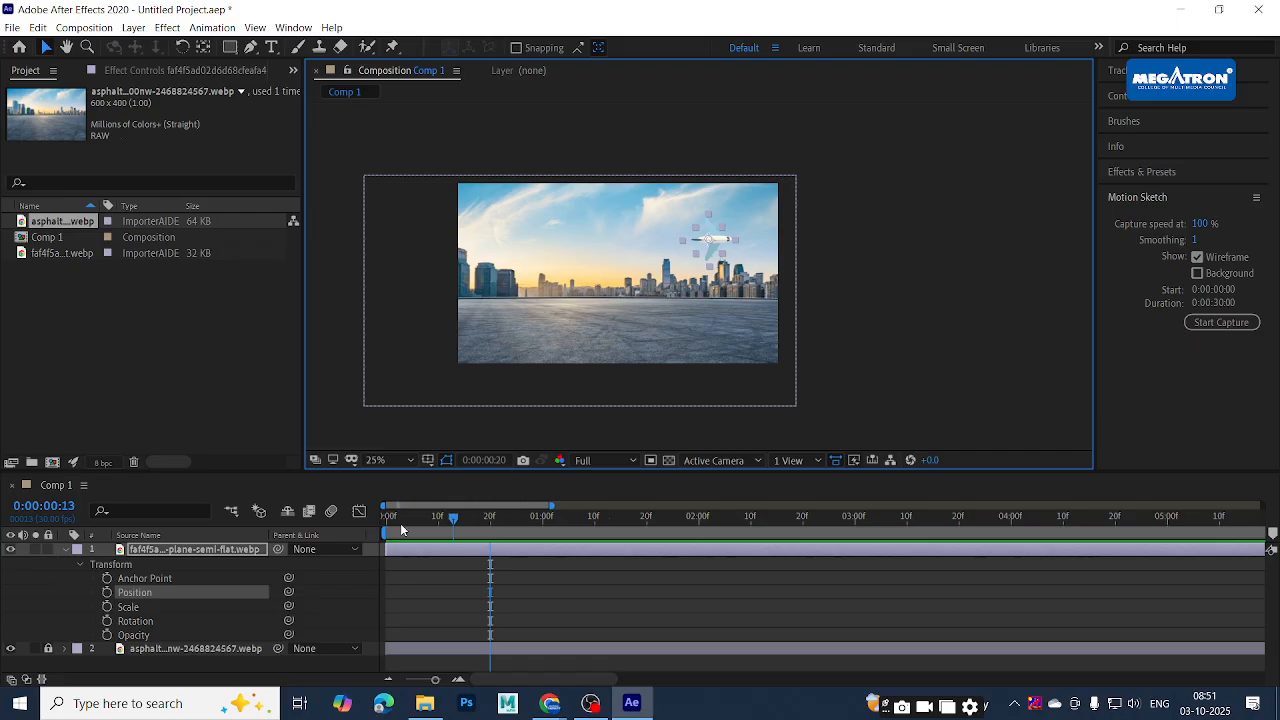
pyautogui.moveTo(402, 530); pyautogui.dragTo(384, 532)
pyautogui.click(428, 569)
pyautogui.click(429, 552)
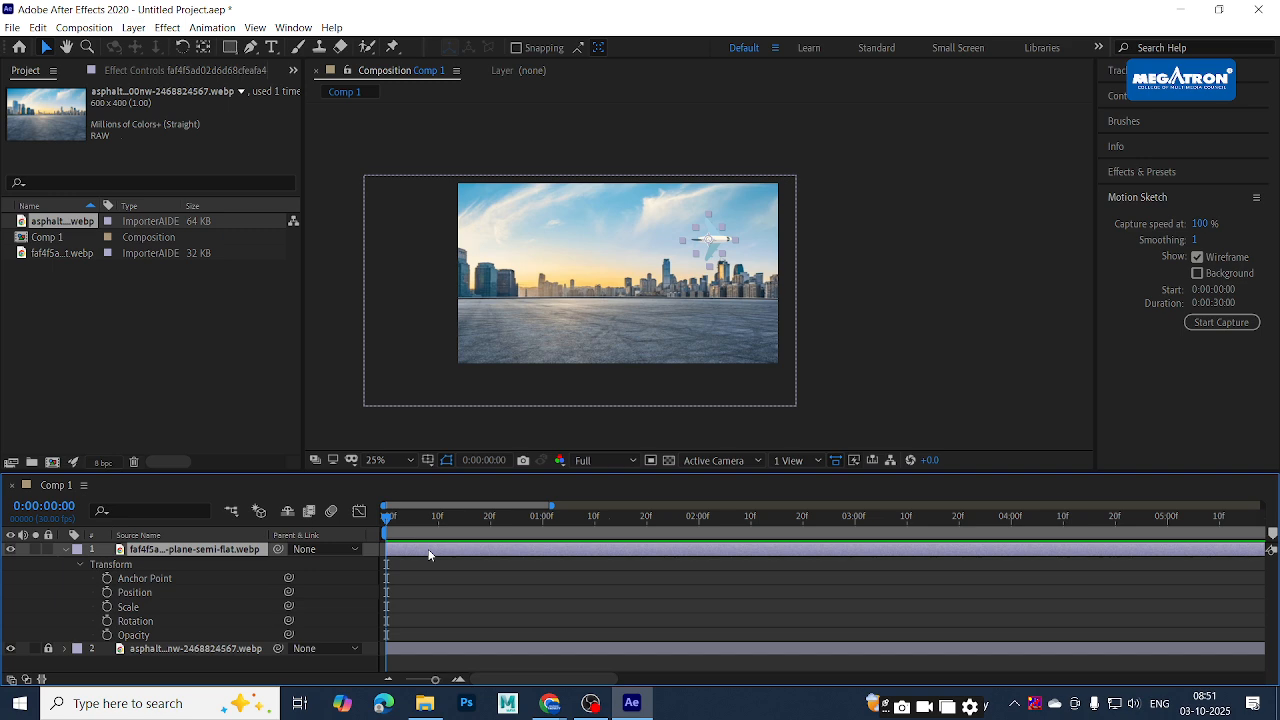
# Duplicate the plane layer, hide the lower copy and select the upper one
pyautogui.hotkey('ctrl', 'd')
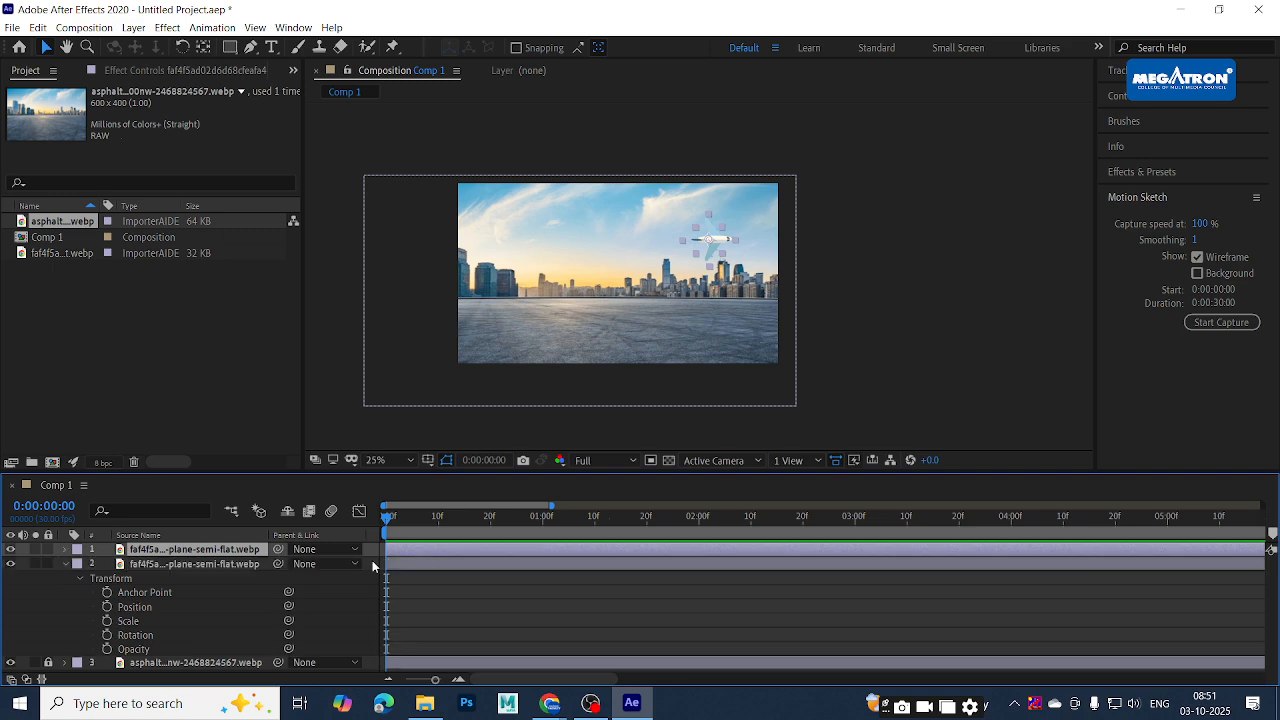
pyautogui.click(11, 565)
pyautogui.click(155, 566)
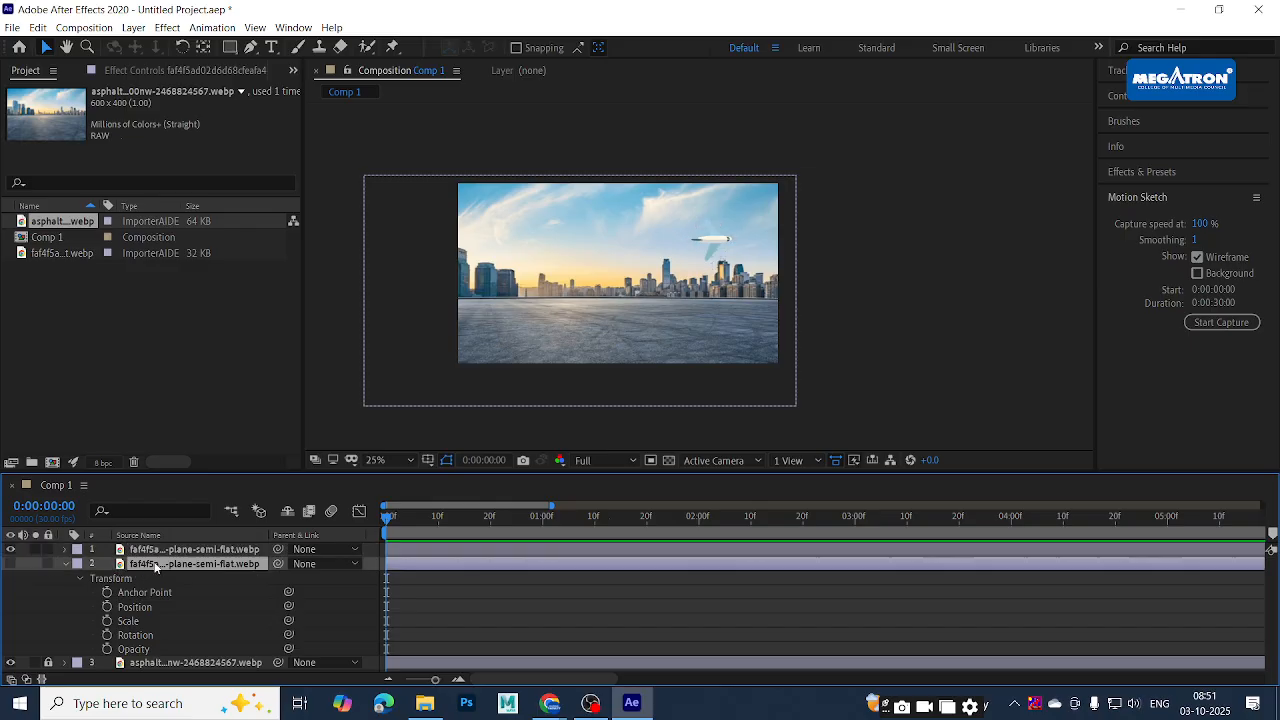
pyautogui.click(178, 550)
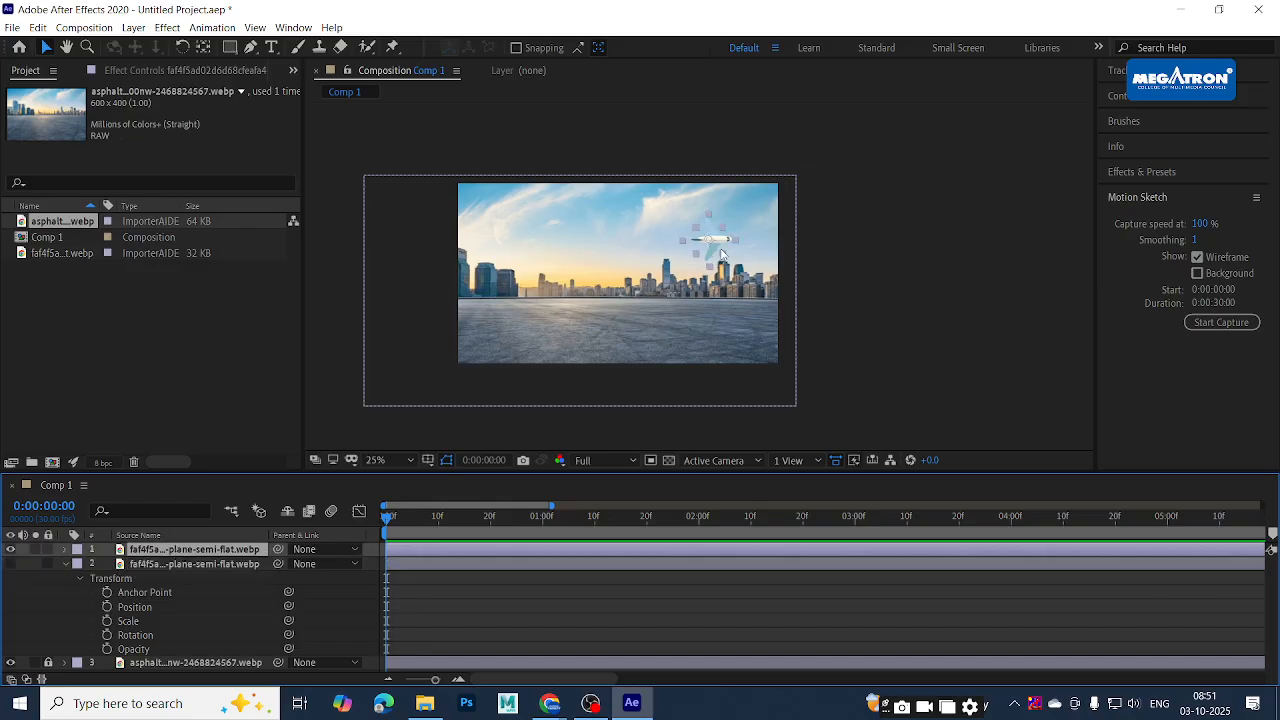
# Move the visible plane to the sky's upper-left corner and try to start a Motion Sketch capture
pyautogui.moveTo(722, 255); pyautogui.dragTo(475, 218)
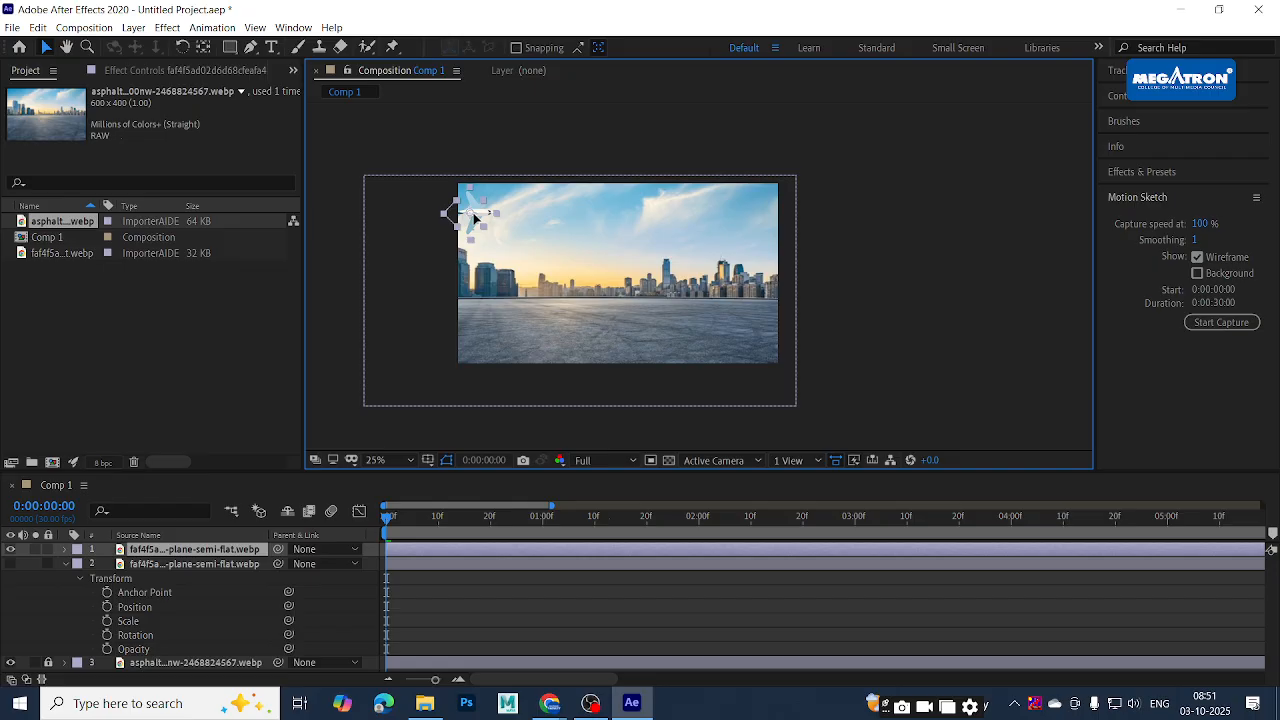
pyautogui.click(1213, 326)
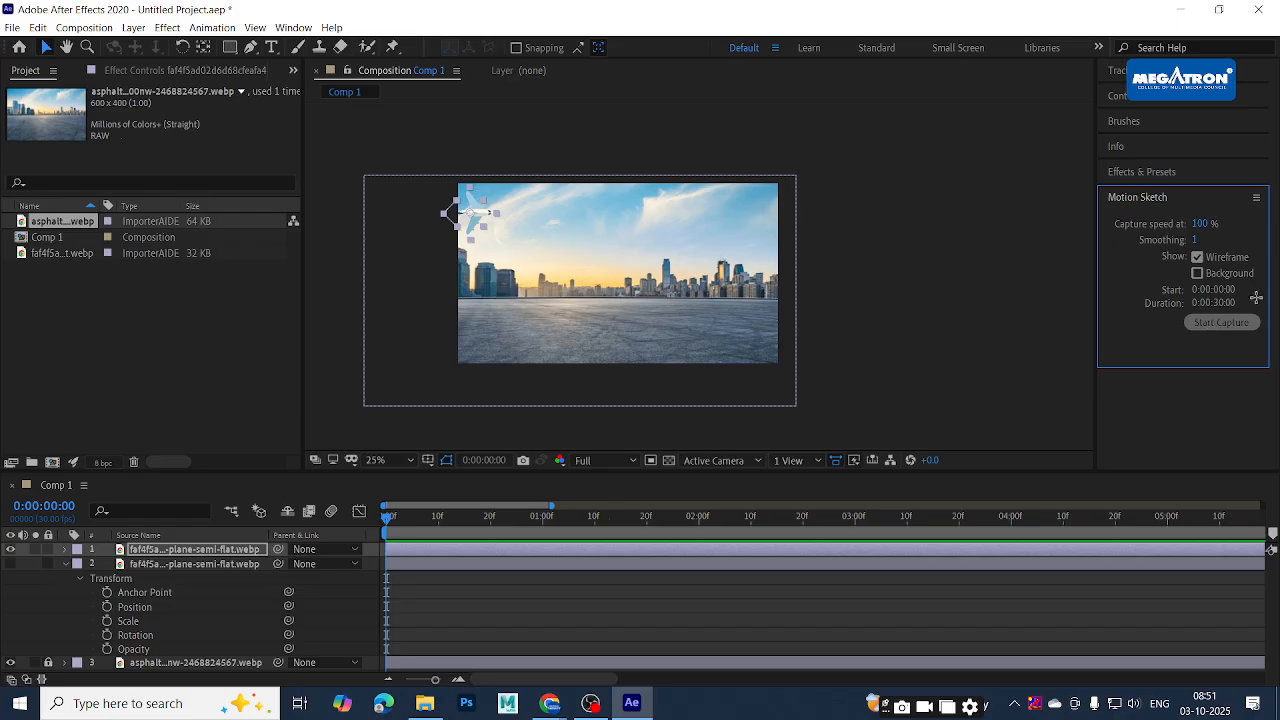
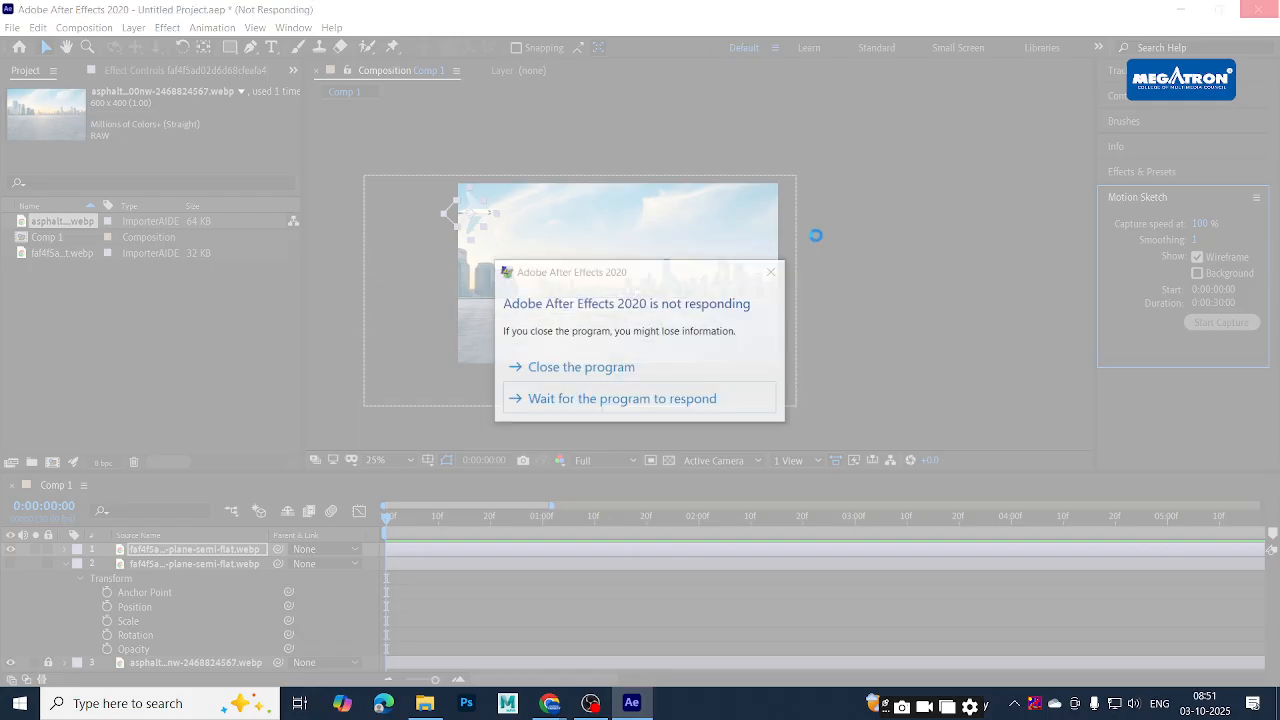
# Close the unresponsive program, relaunch After Effects 2020 and dismiss the disk cache warning
pyautogui.click(582, 370)
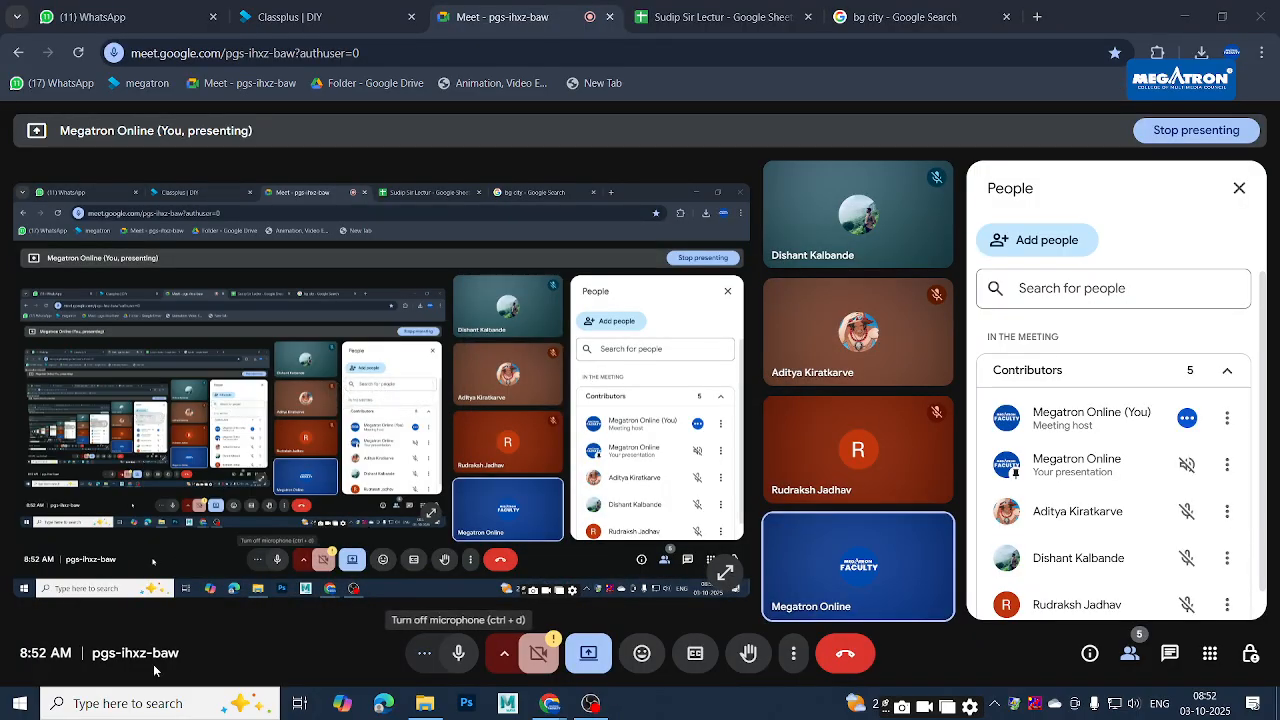
pyautogui.click(20, 703)
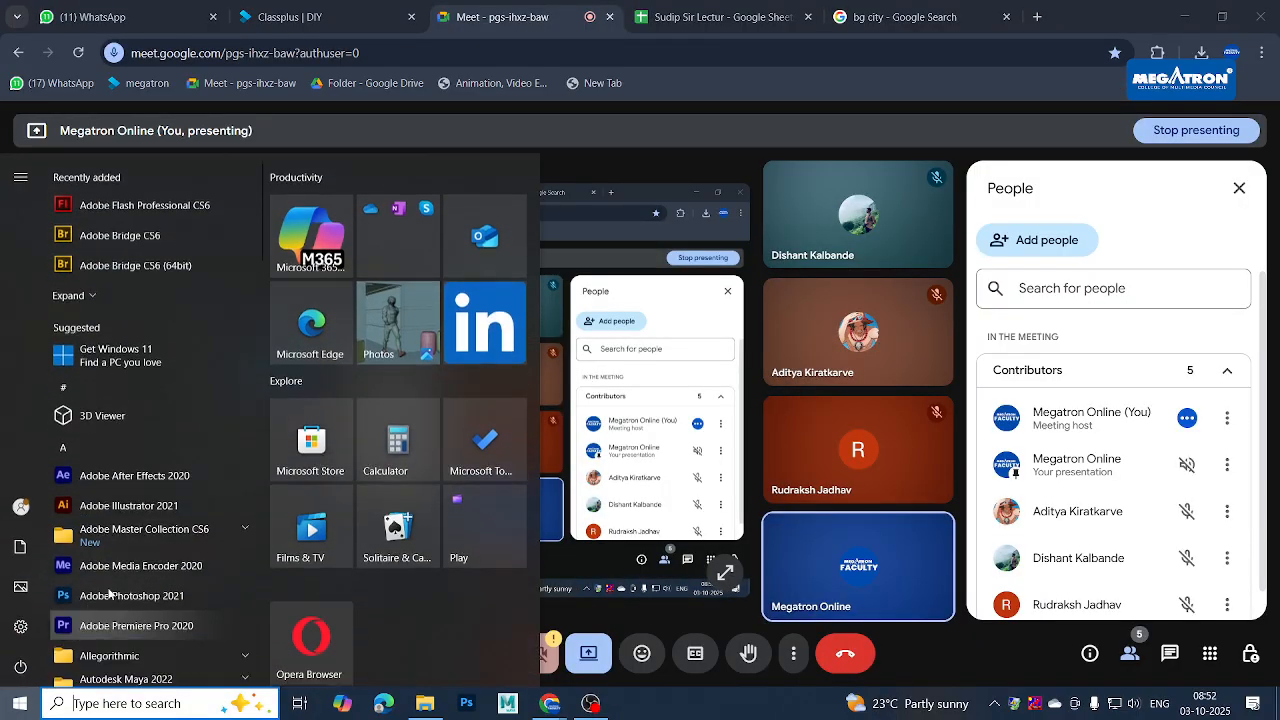
pyautogui.click(135, 476)
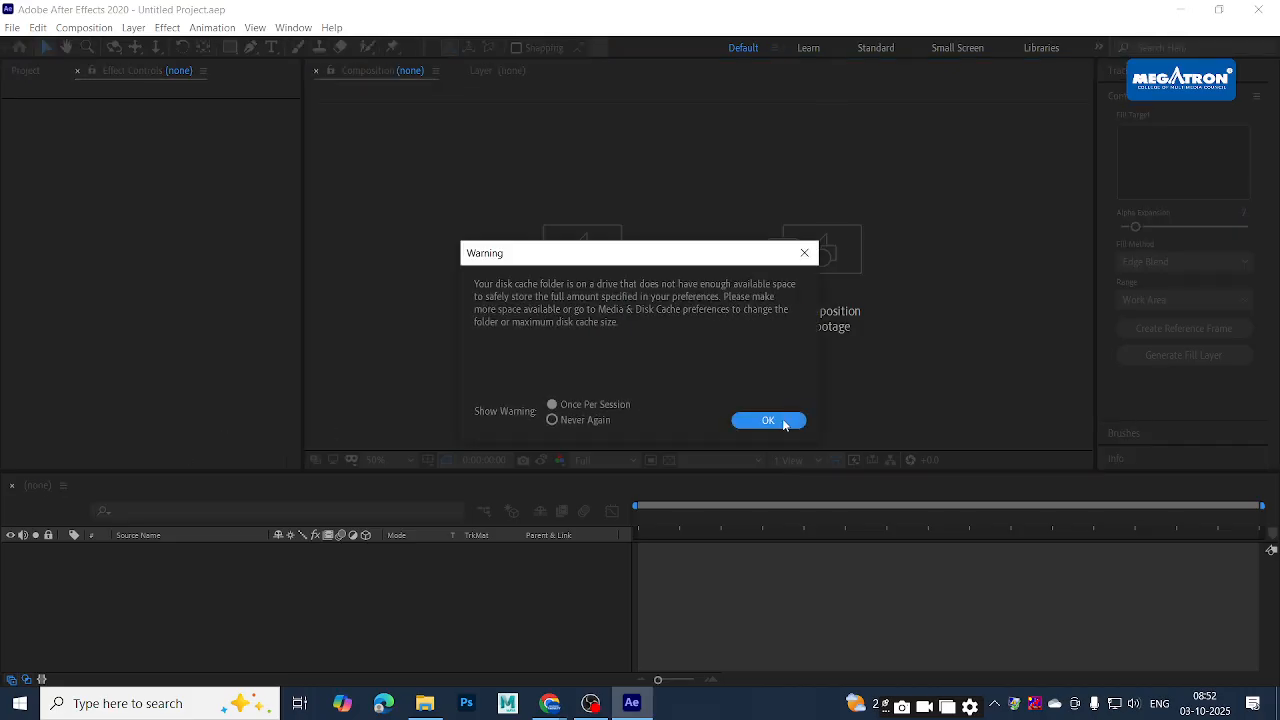
pyautogui.click(783, 424)
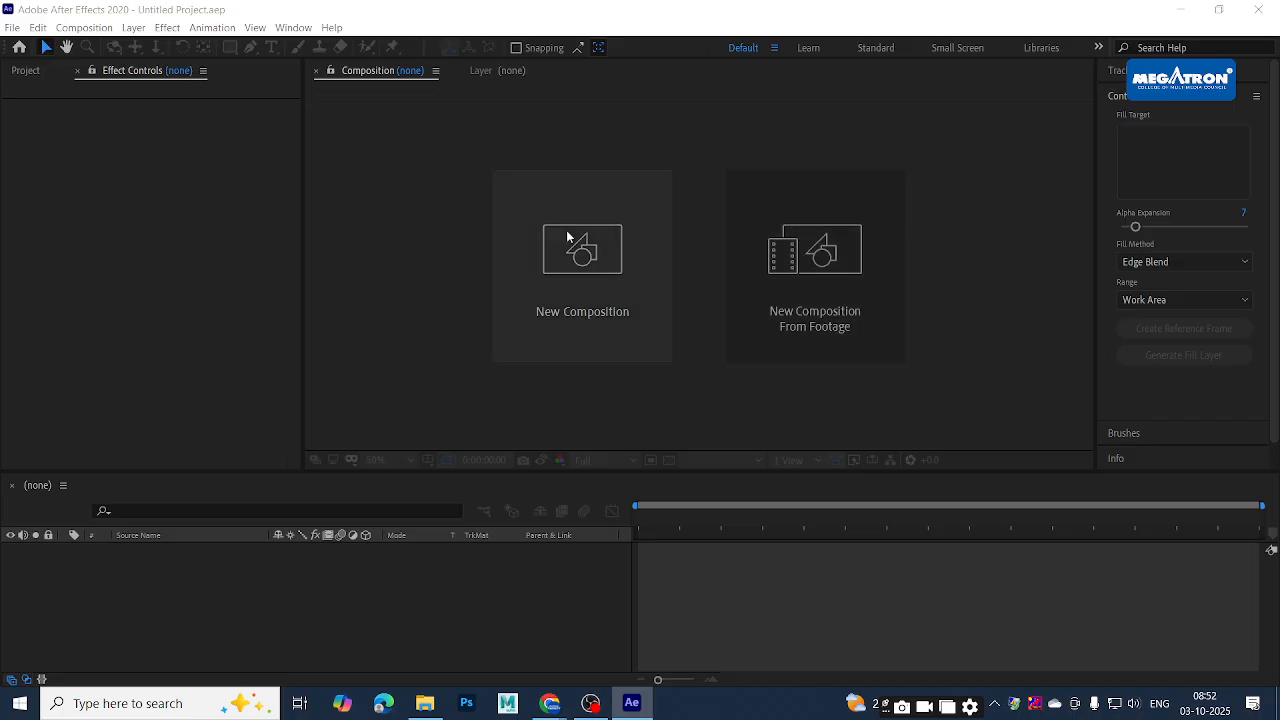
# Import the semi-flat plane image from File Explorer's recent files into the empty After Effects project
pyautogui.hotkey('alt', 'Tab')
pyautogui.click(580, 345)
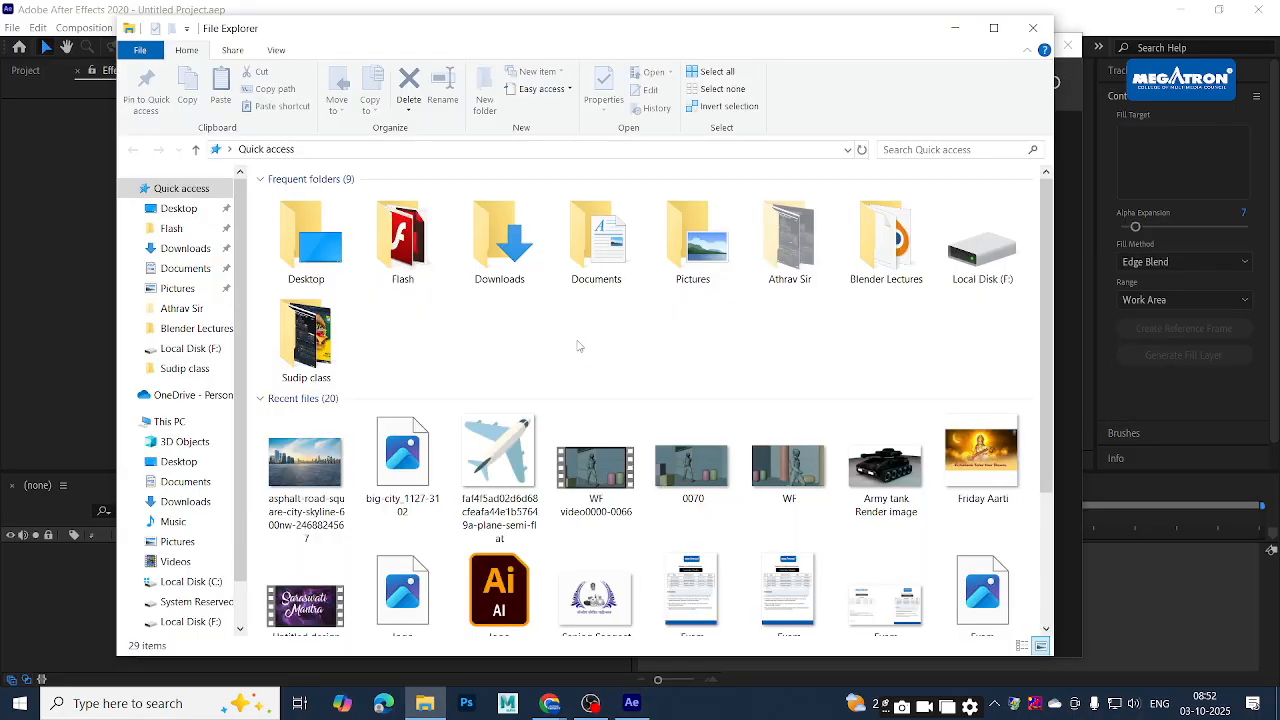
pyautogui.click(90, 330)
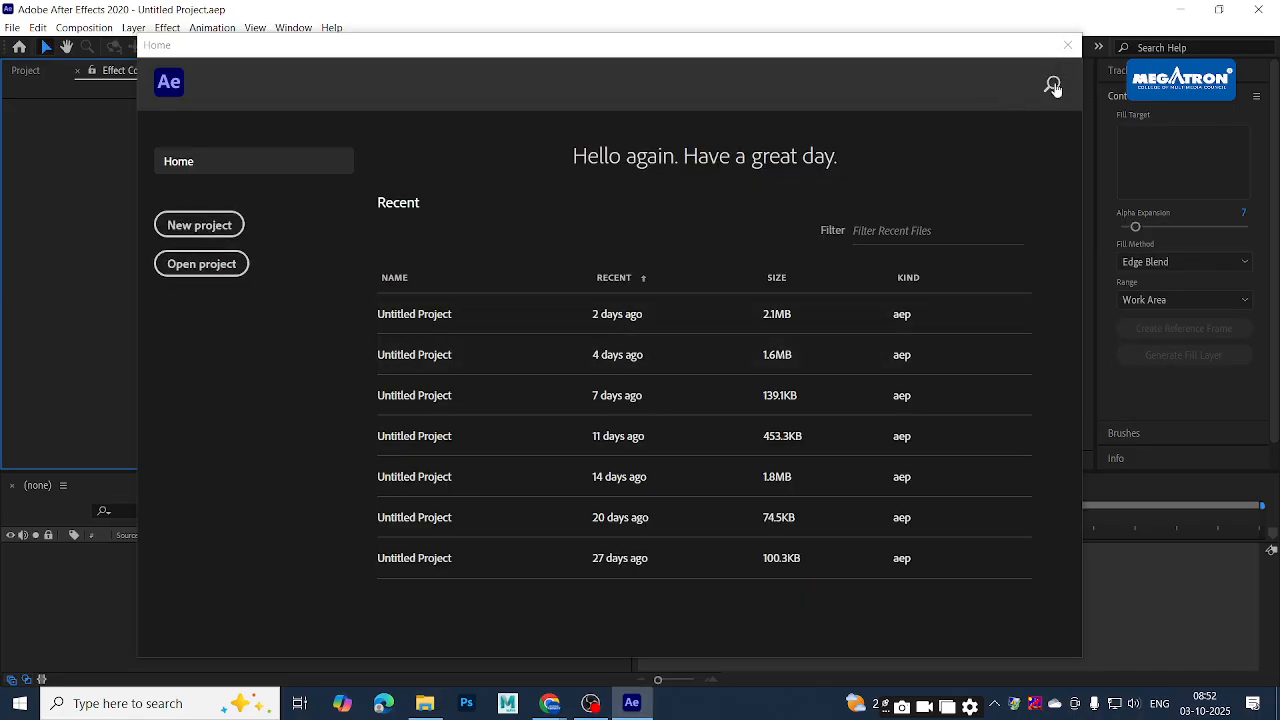
pyautogui.hotkey('alt', 'Tab')
pyautogui.click(350, 357)
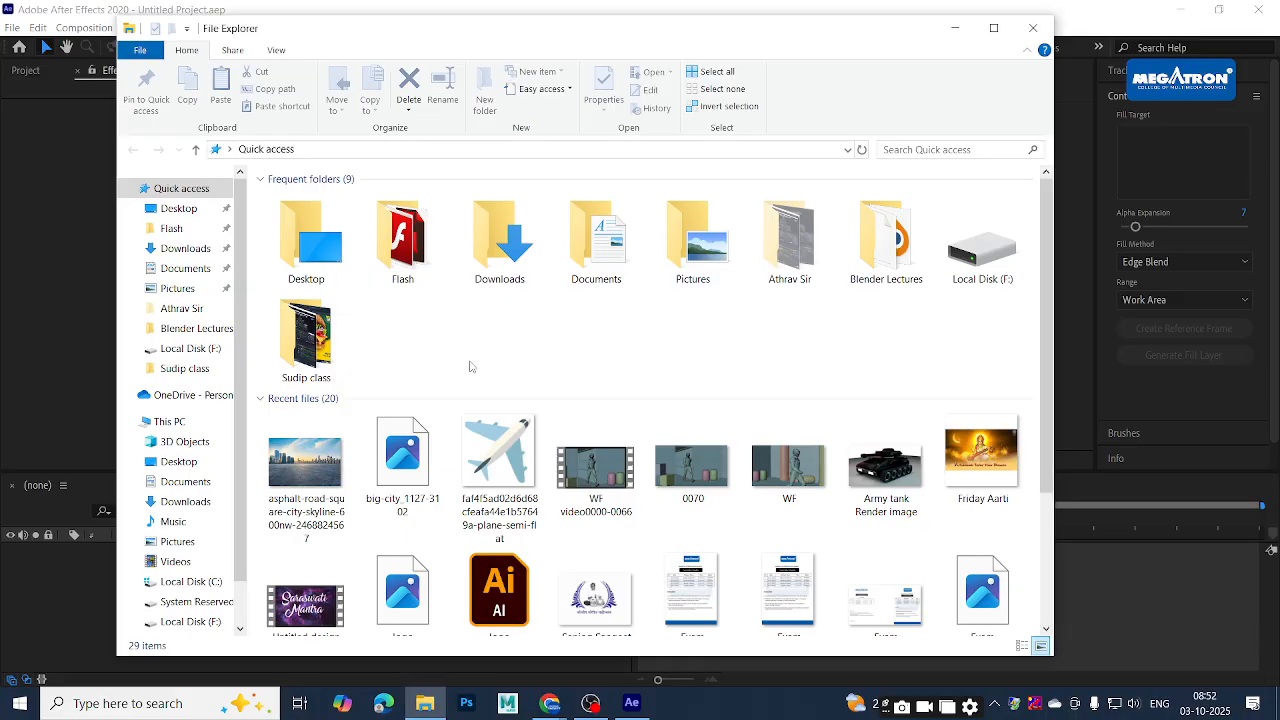
pyautogui.hotkey('alt', 'Tab')
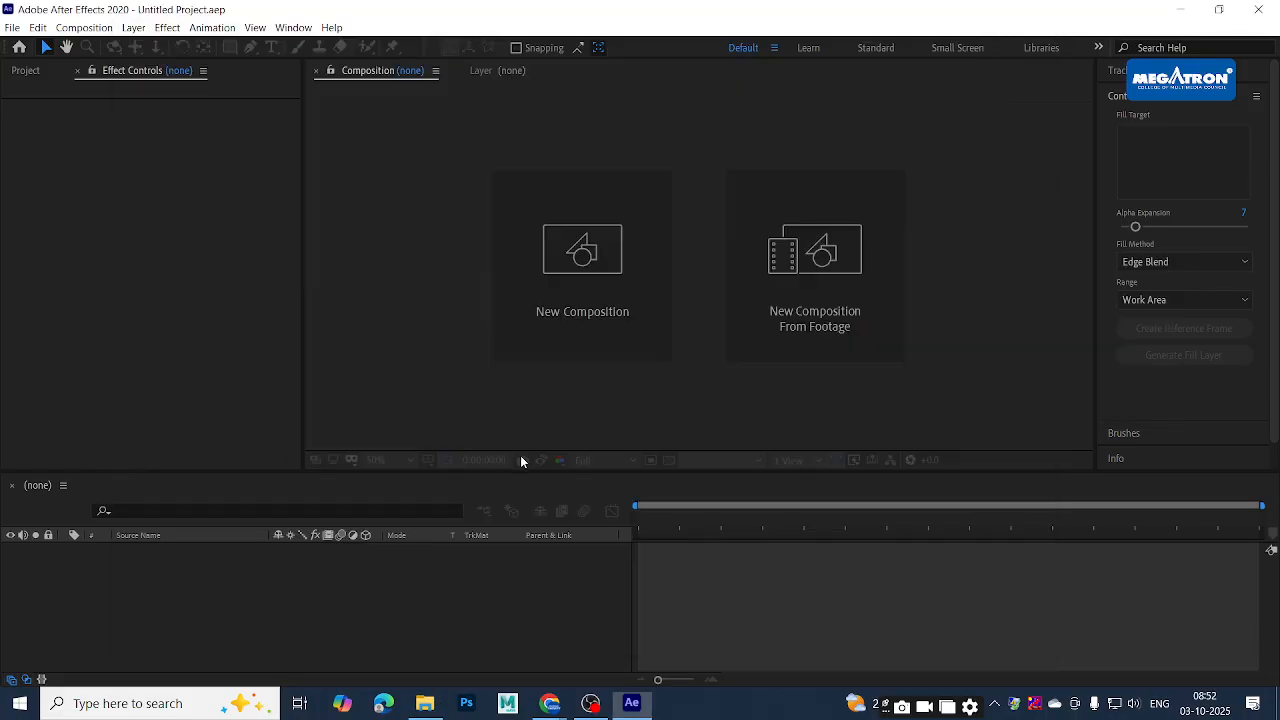
pyautogui.hotkey('alt', 'Tab')
pyautogui.moveTo(500, 460); pyautogui.dragTo(130, 345)
pyautogui.hotkey('alt', 'Tab')
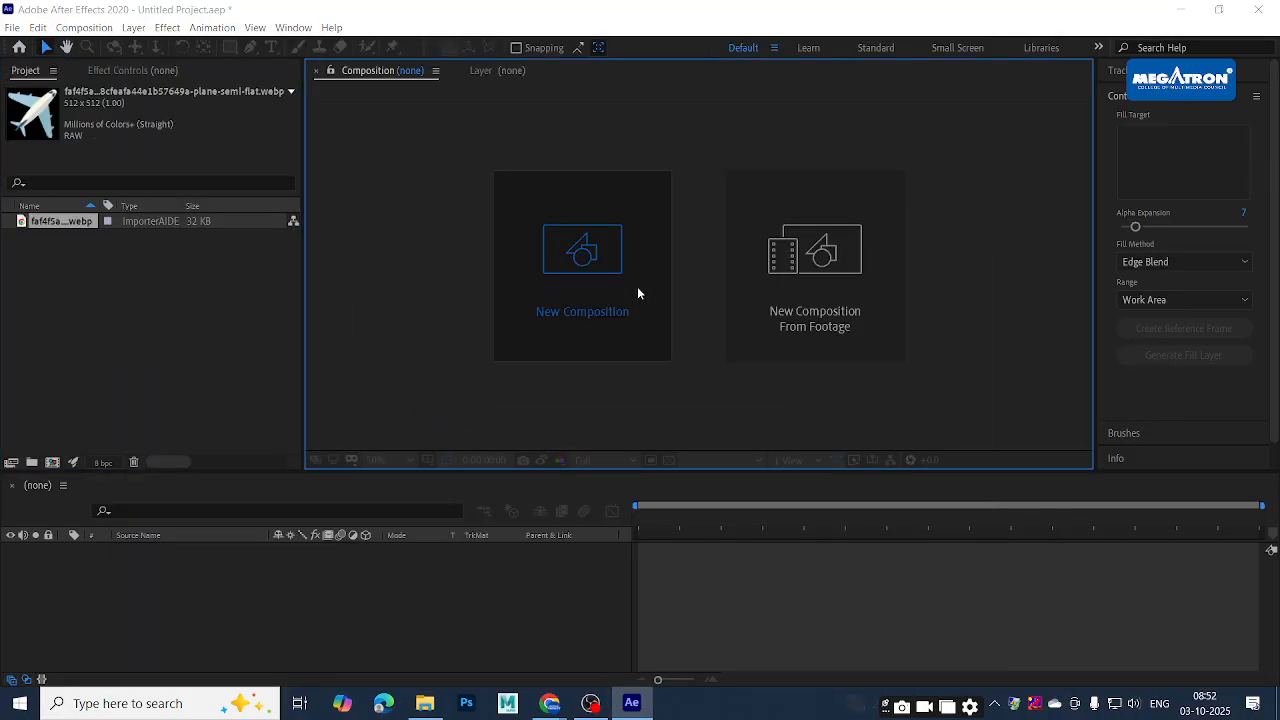
# Create a new composition with the offered settings and add the plane image to it as a layer
pyautogui.click(637, 286)
pyautogui.click(834, 532)
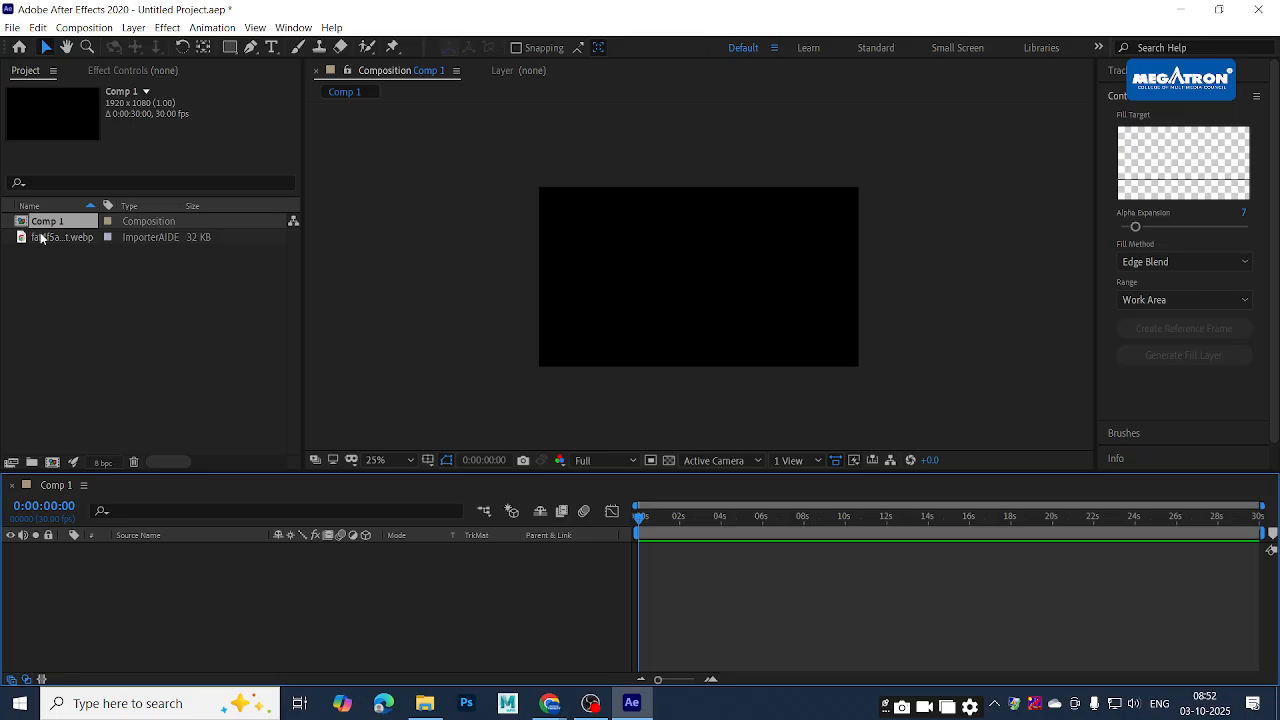
pyautogui.moveTo(41, 237); pyautogui.dragTo(314, 624)
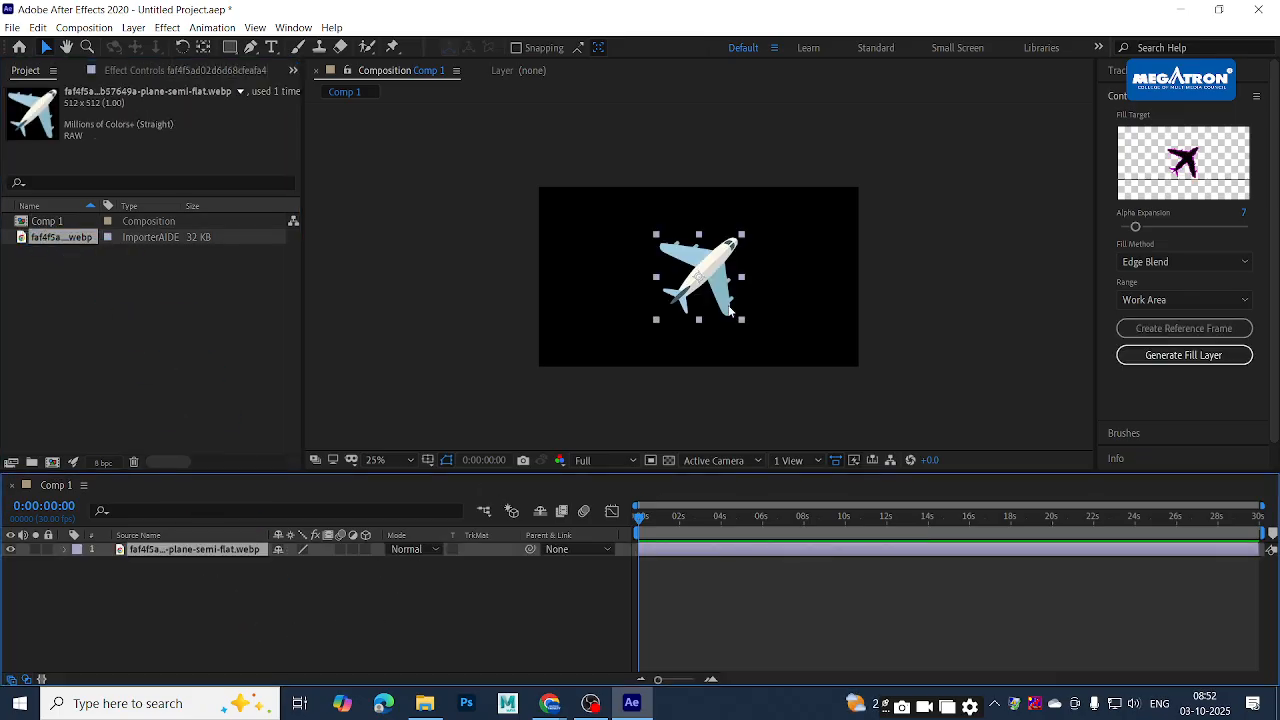
# Scale the plane down to a small size and place it near the left edge of the composition, around mid-height
pyautogui.moveTo(741, 319); pyautogui.dragTo(702, 280)
pyautogui.scroll(2, 761, 287)
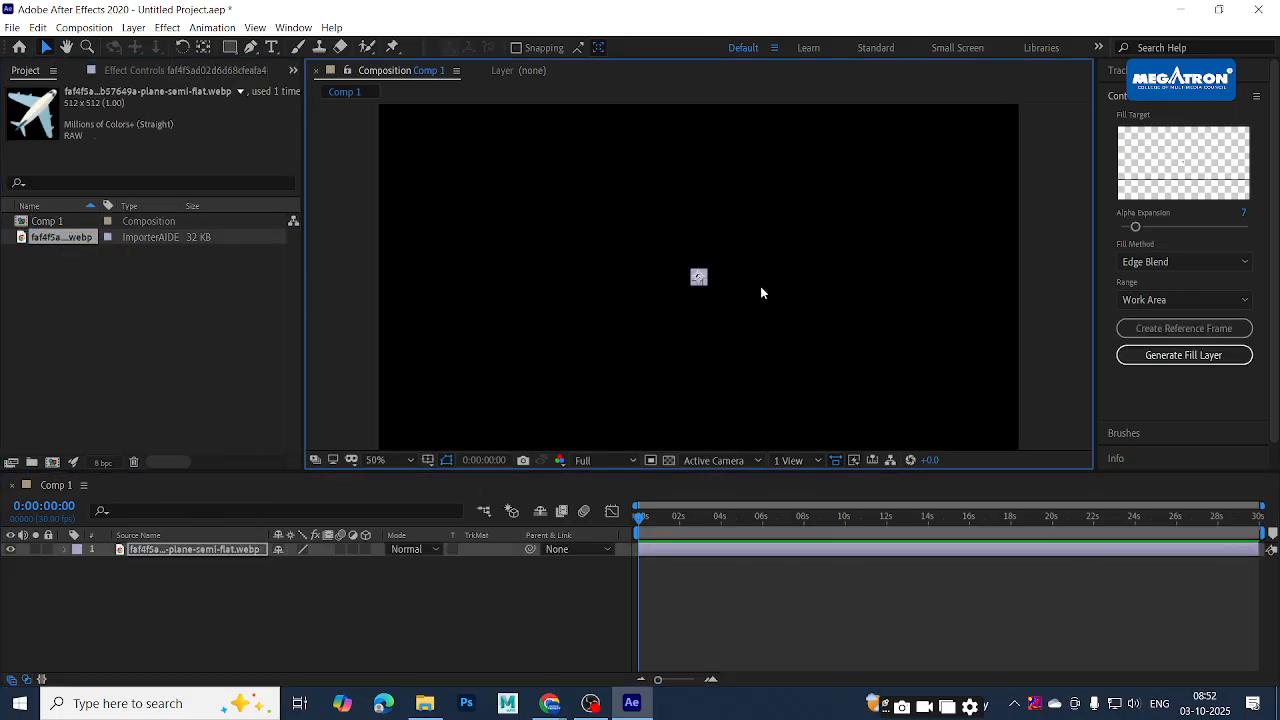
pyautogui.click(709, 282)
pyautogui.click(698, 280)
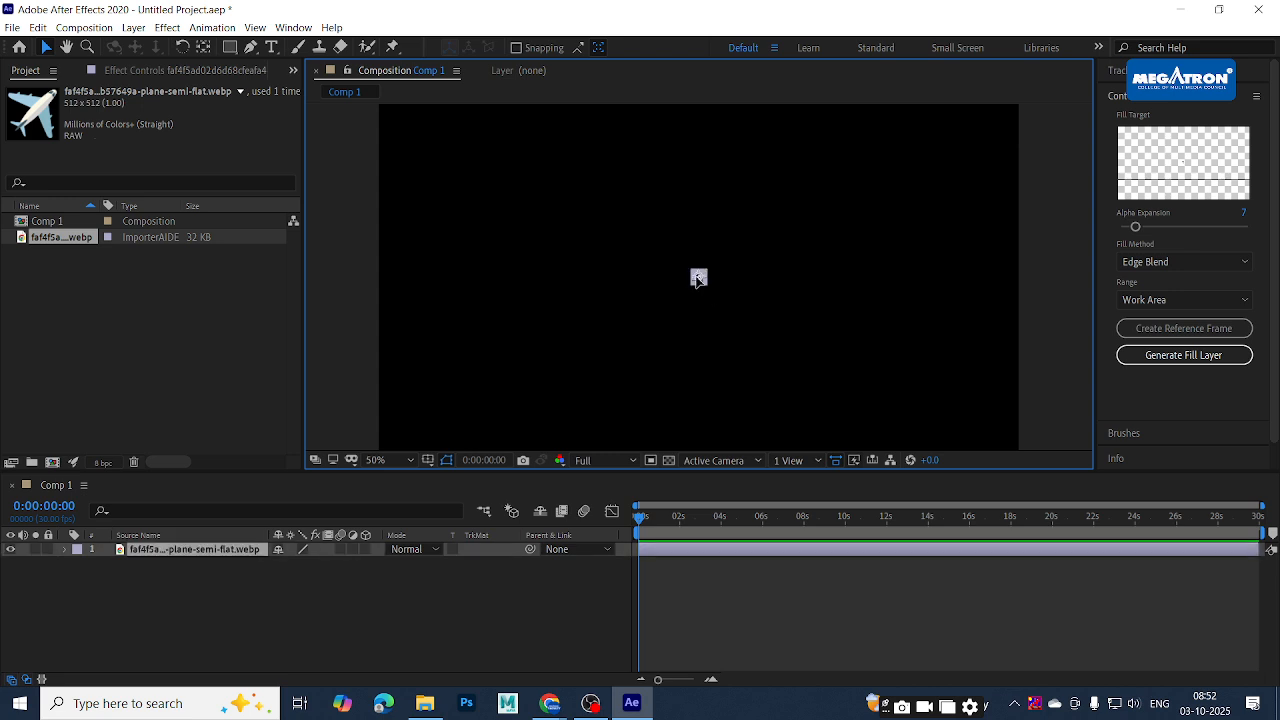
pyautogui.moveTo(708, 287); pyautogui.dragTo(446, 309)
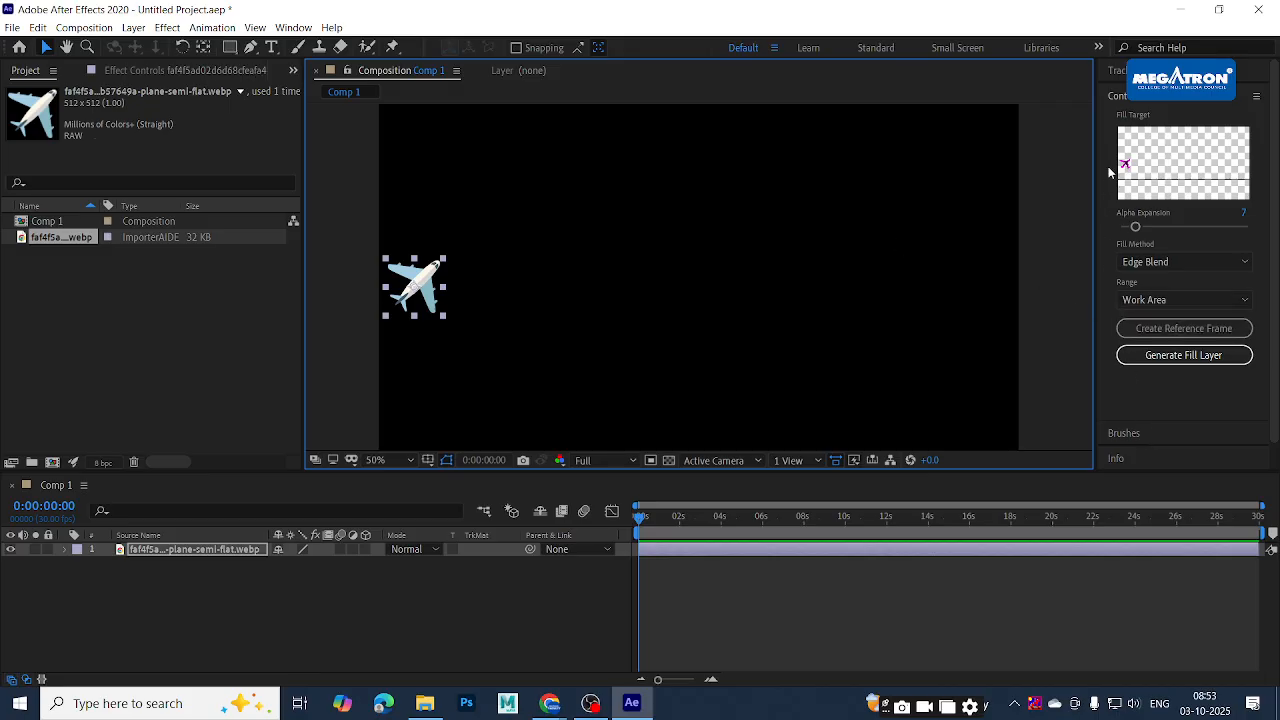
# Open Motion Sketch and capture a wavy flight path for the plane from the left edge toward the right side of the frame
pyautogui.click(1142, 97)
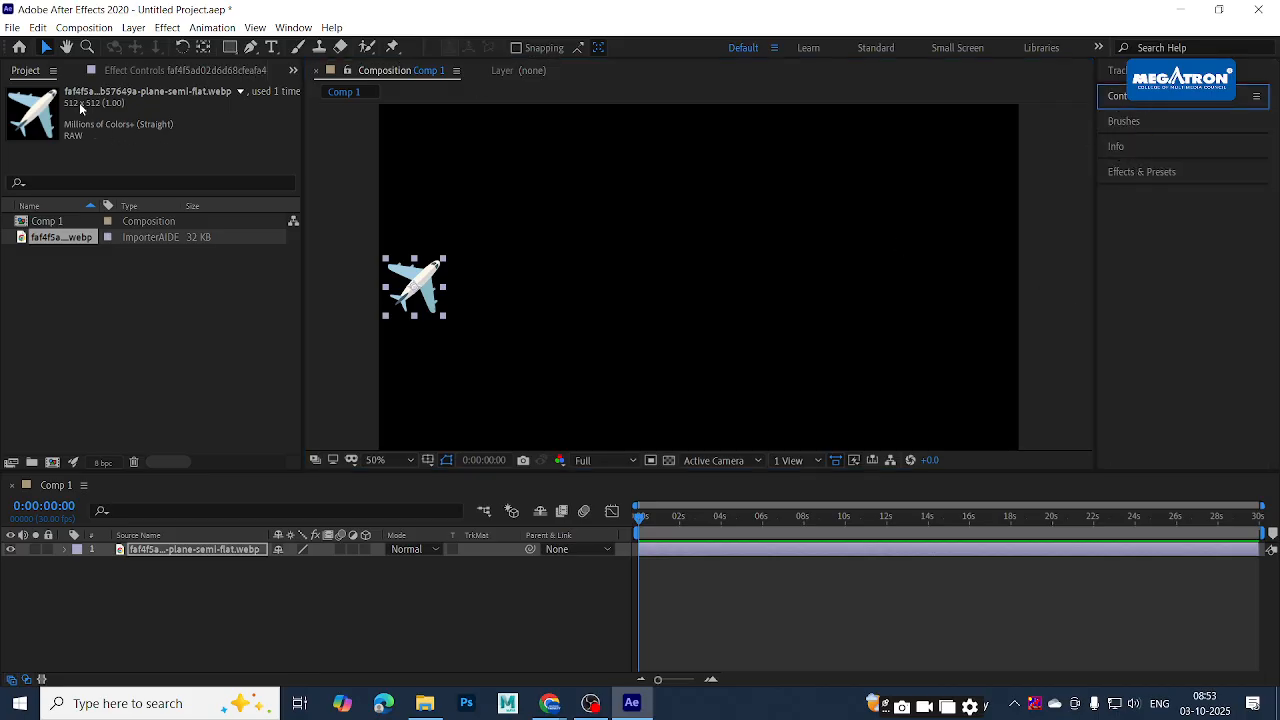
pyautogui.click(294, 27)
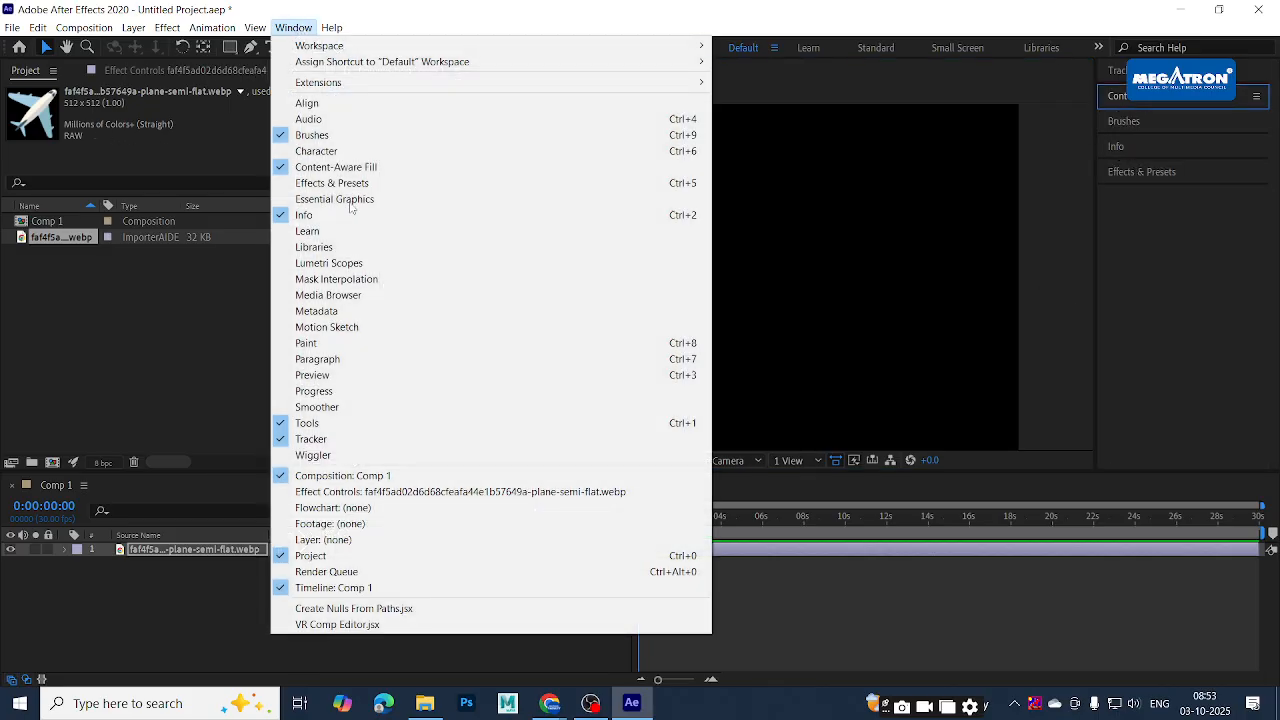
pyautogui.click(351, 327)
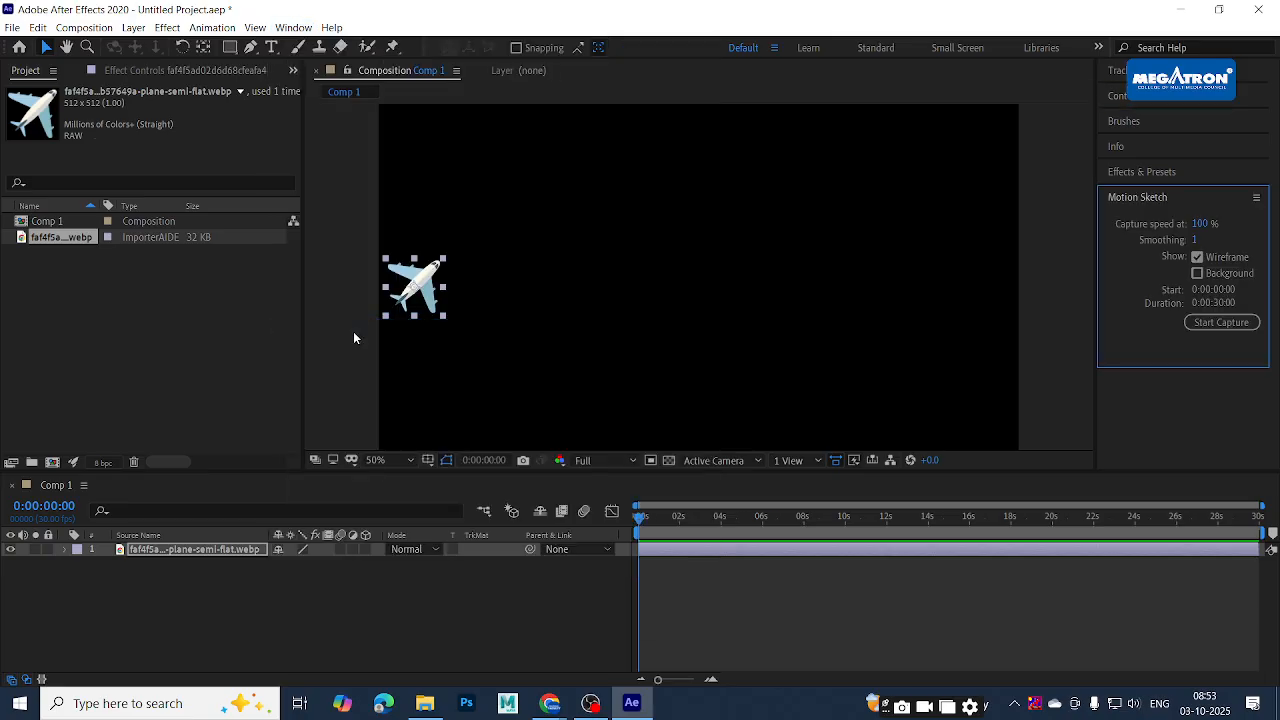
pyautogui.click(1207, 323)
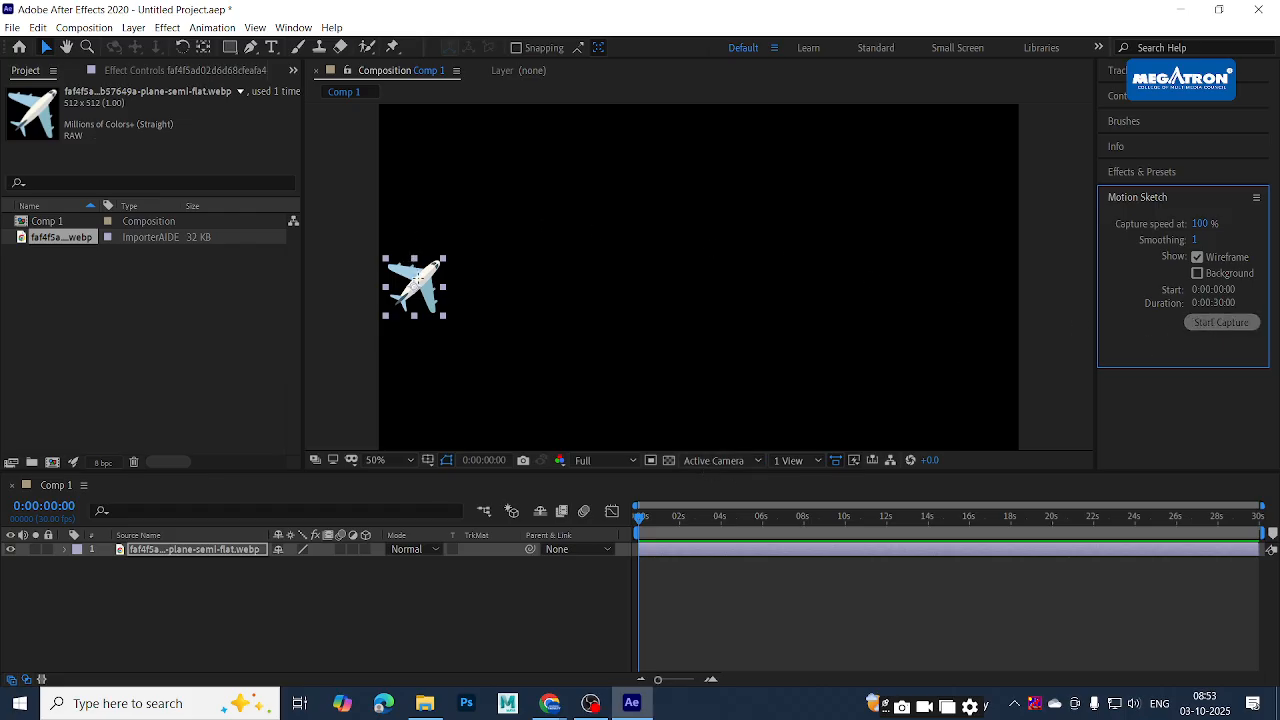
pyautogui.moveTo(384, 279)
pyautogui.mouseDown()
pyautogui.moveTo(420, 286)
pyautogui.moveTo(481, 227)
pyautogui.moveTo(508, 222)
pyautogui.moveTo(589, 265)
pyautogui.moveTo(684, 280)
pyautogui.moveTo(794, 245)
pyautogui.moveTo(867, 184)
pyautogui.moveTo(907, 187)
pyautogui.moveTo(972, 231)
pyautogui.moveTo(955, 297)
pyautogui.moveTo(833, 355)
pyautogui.moveTo(466, 333)
pyautogui.moveTo(340, 392)
pyautogui.moveTo(821, 360)
pyautogui.moveTo(953, 388)
pyautogui.mouseUp()
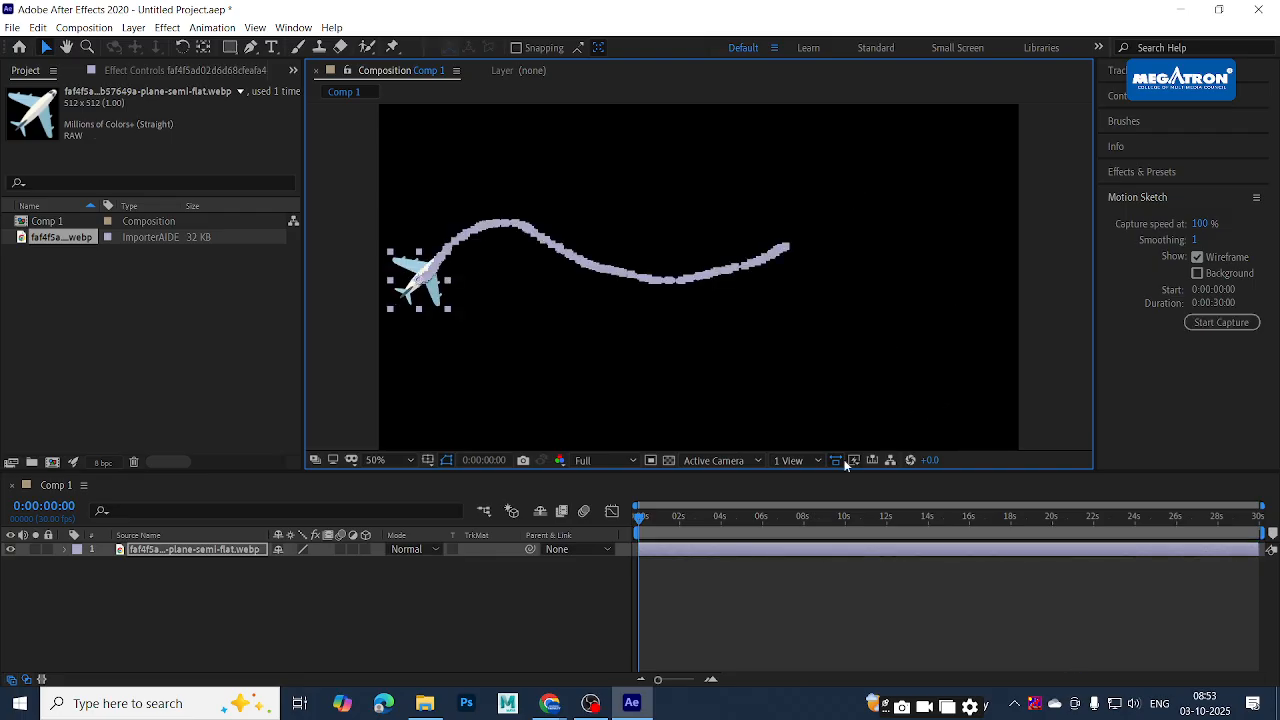
# Preview the captured flight from the start and park the playhead at 0:00:04:14
pyautogui.click(618, 521)
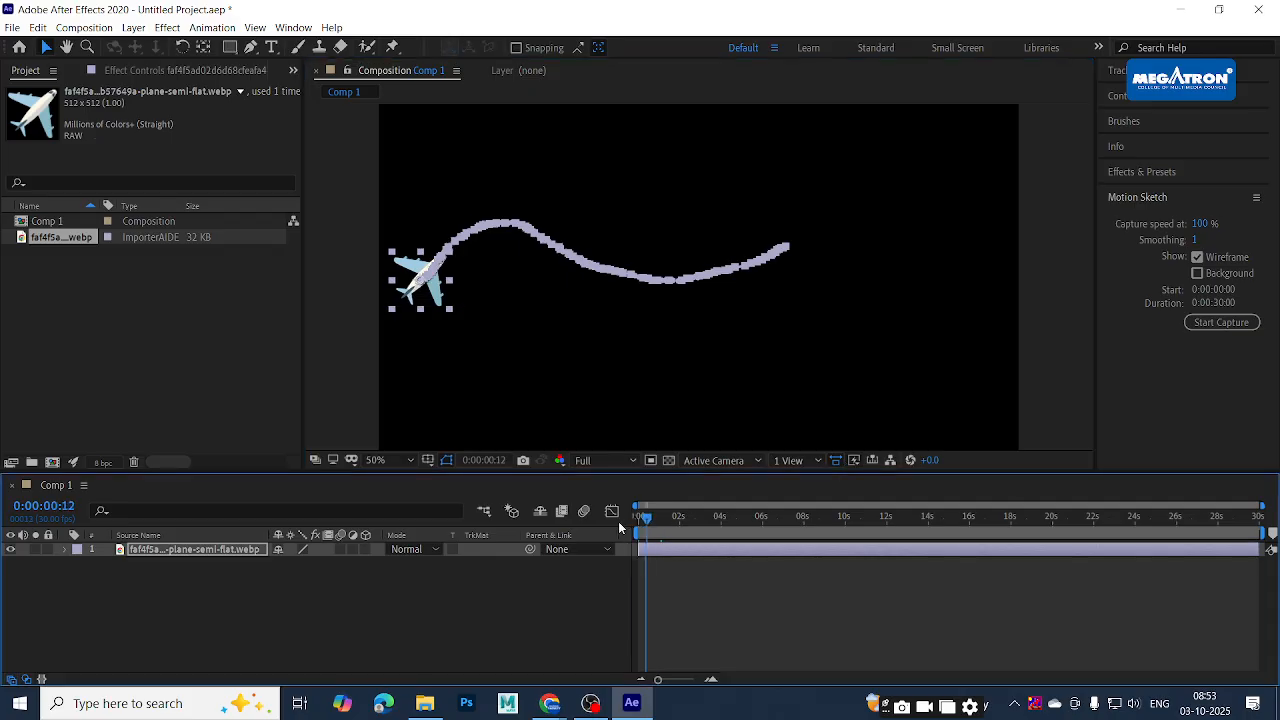
pyautogui.press('space')
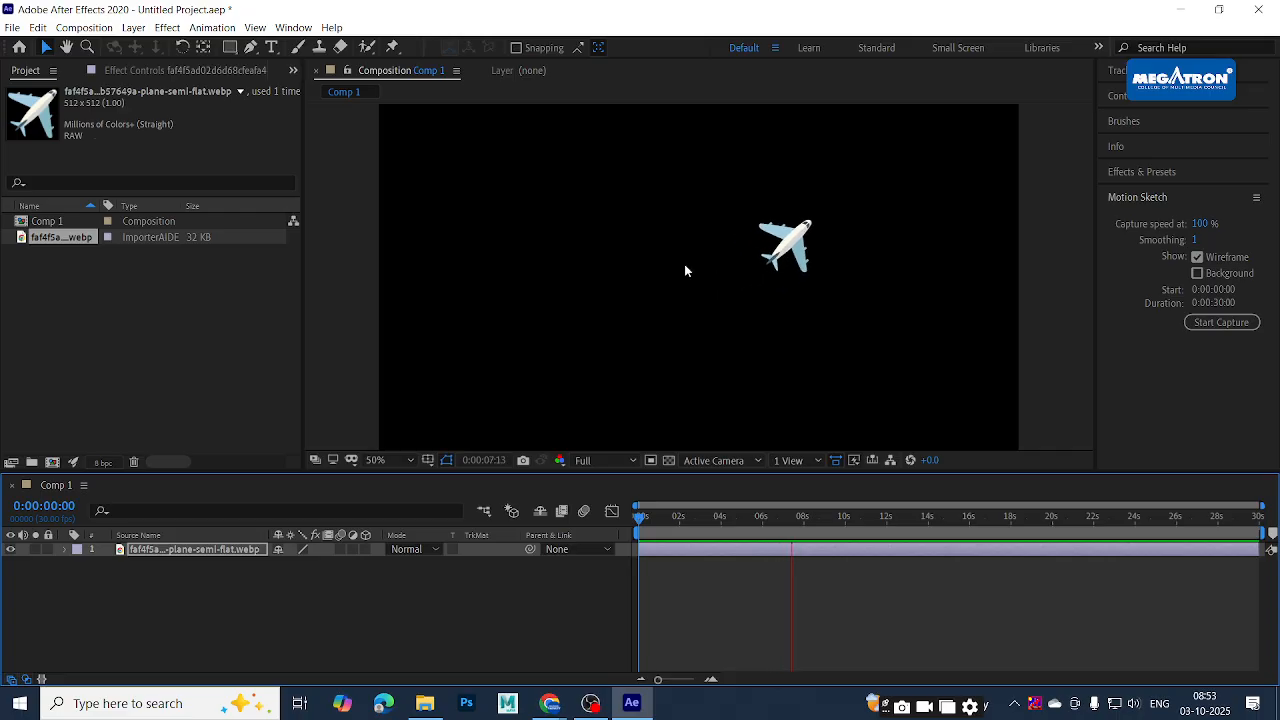
pyautogui.click(731, 518)
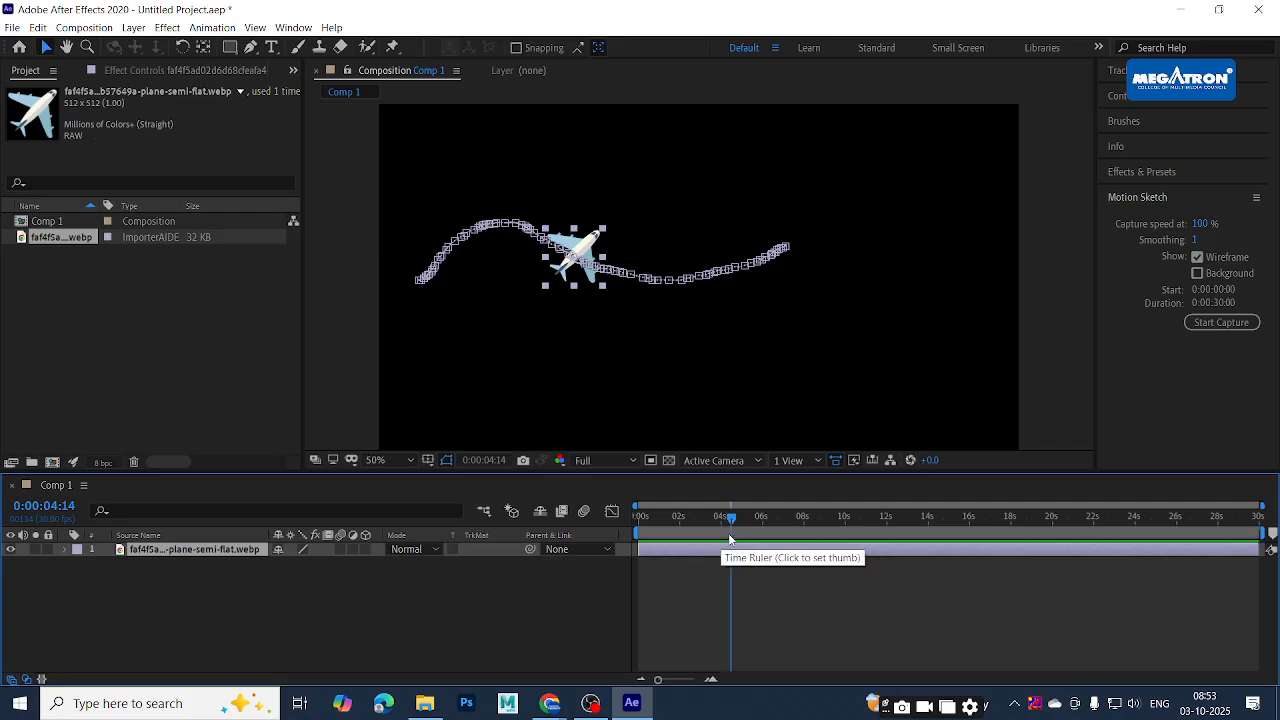
# Set the plane layer's auto-orientation to Orient Along Path and rotate the plane so its nose points along the path
pyautogui.hotkey('ctrl', 'alt', 'o')
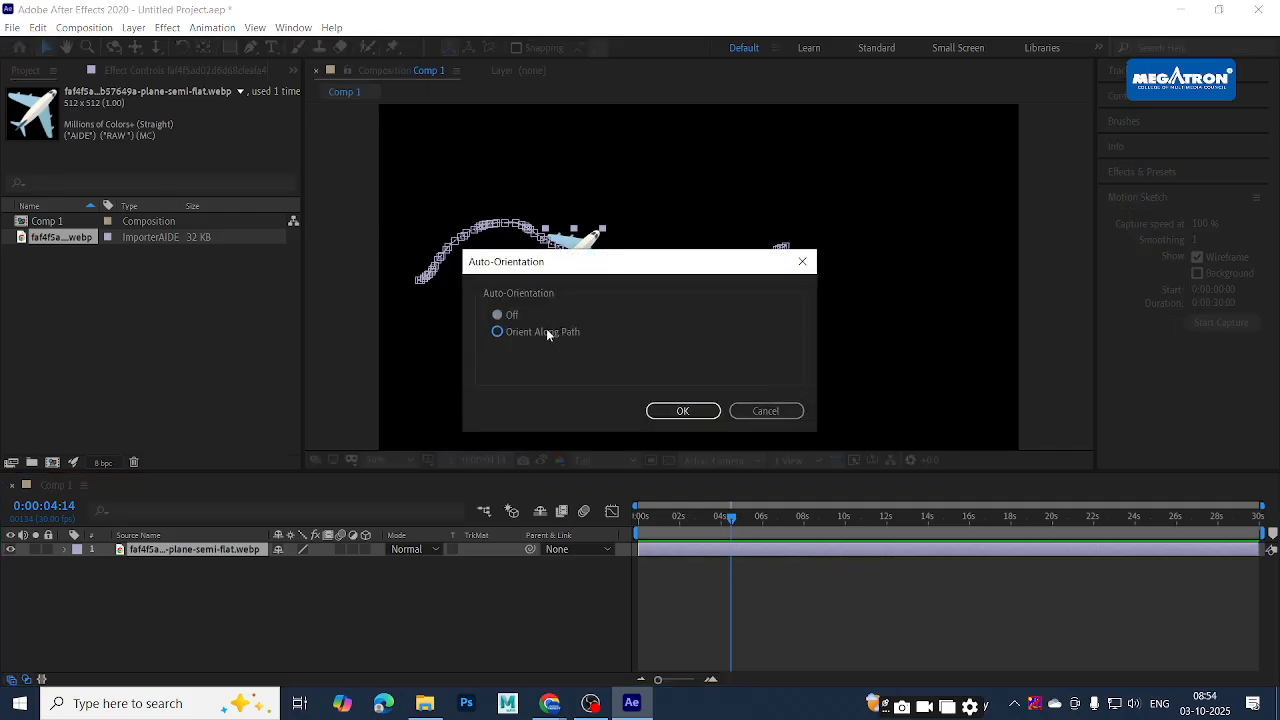
pyautogui.click(683, 411)
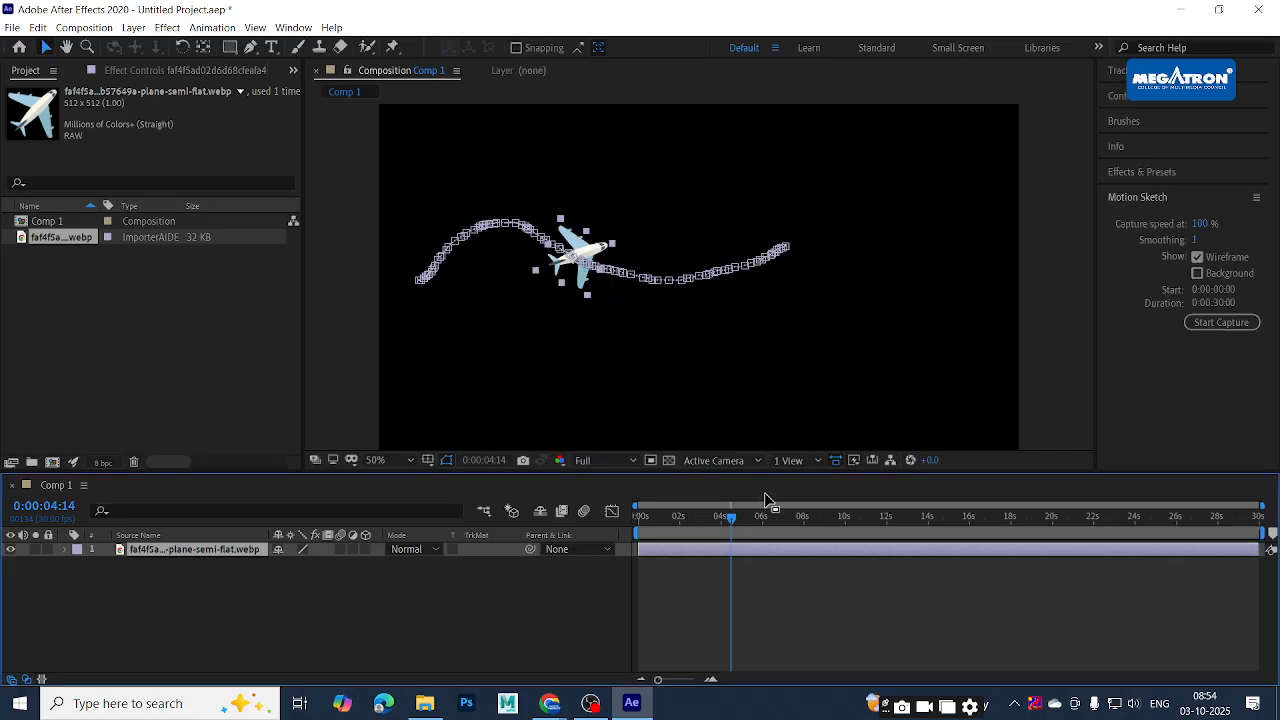
pyautogui.press('w')
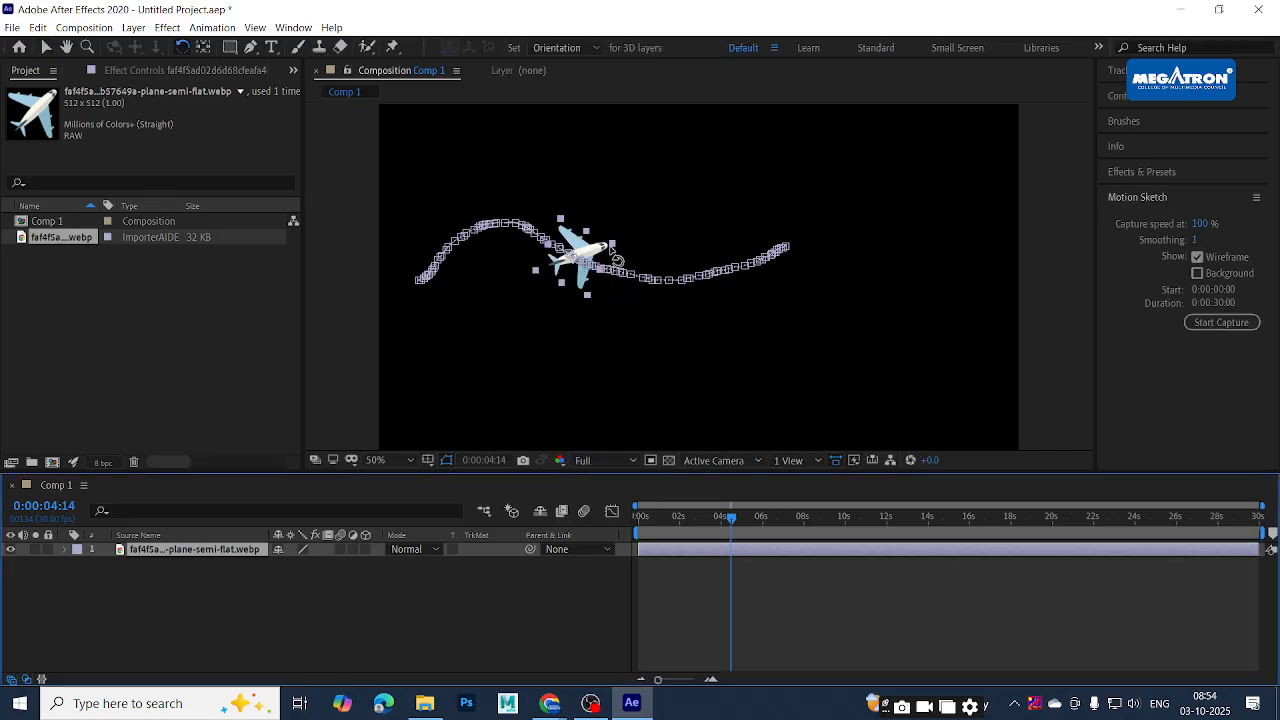
pyautogui.moveTo(615, 258); pyautogui.dragTo(620, 287)
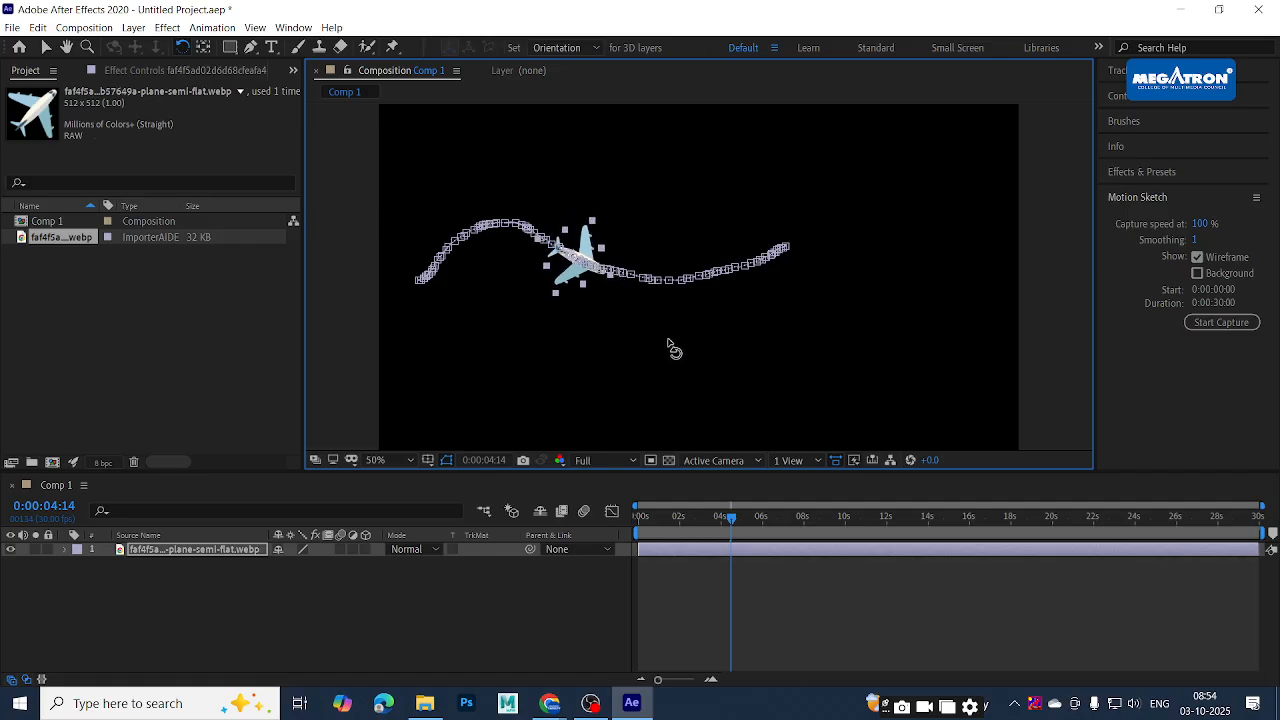
# Preview the oriented flight and examine up close how dense and jagged the keyframes are along the captured path
pyautogui.moveTo(731, 518); pyautogui.dragTo(867, 525)
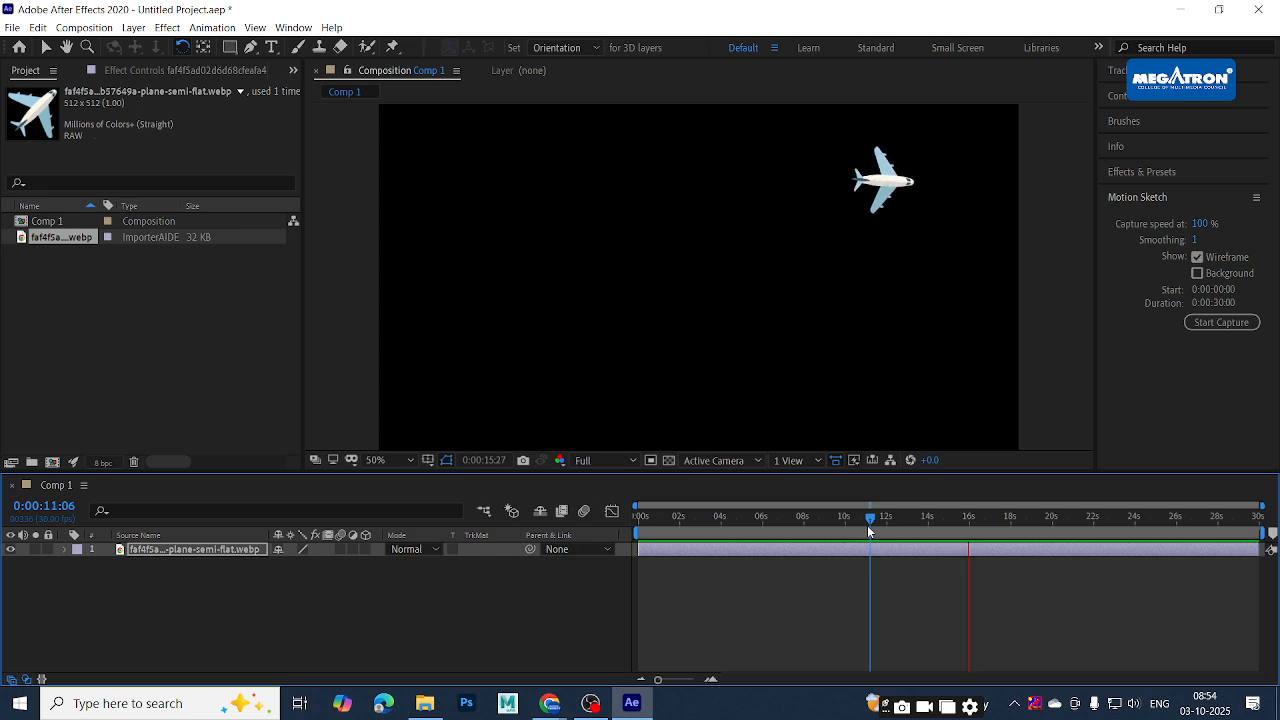
pyautogui.press('space')
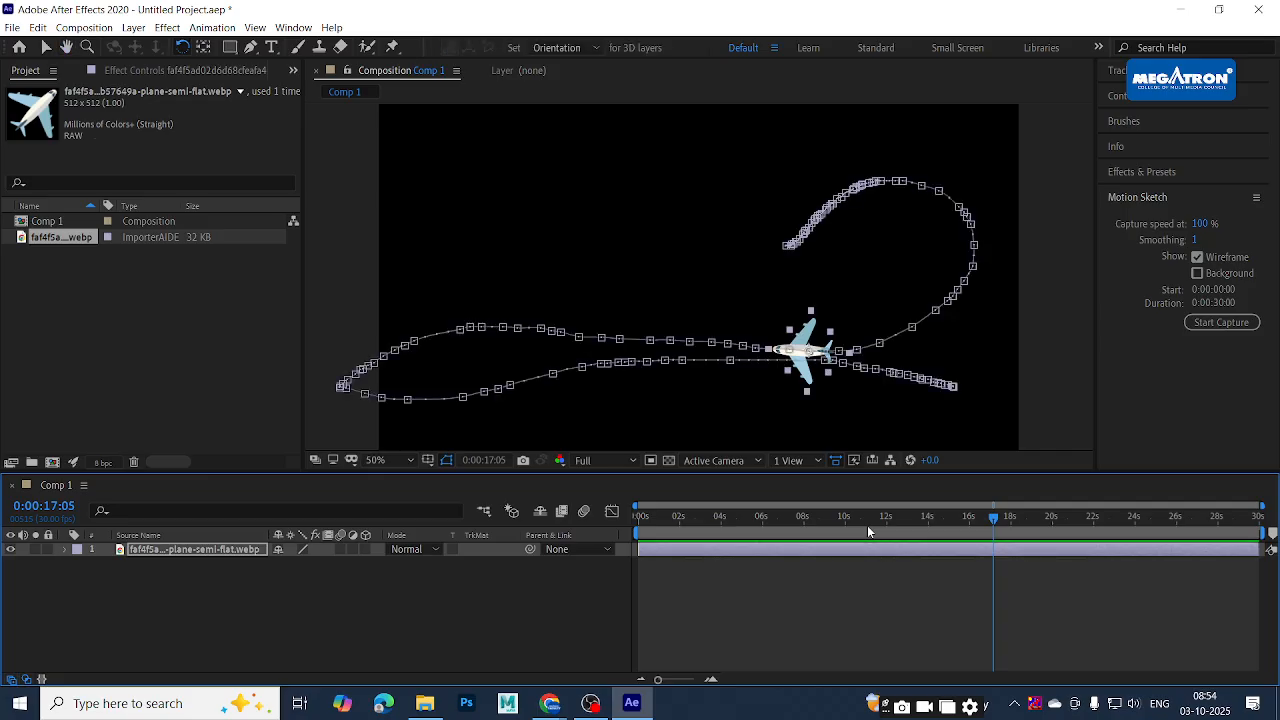
pyautogui.scroll(4, 871, 189)
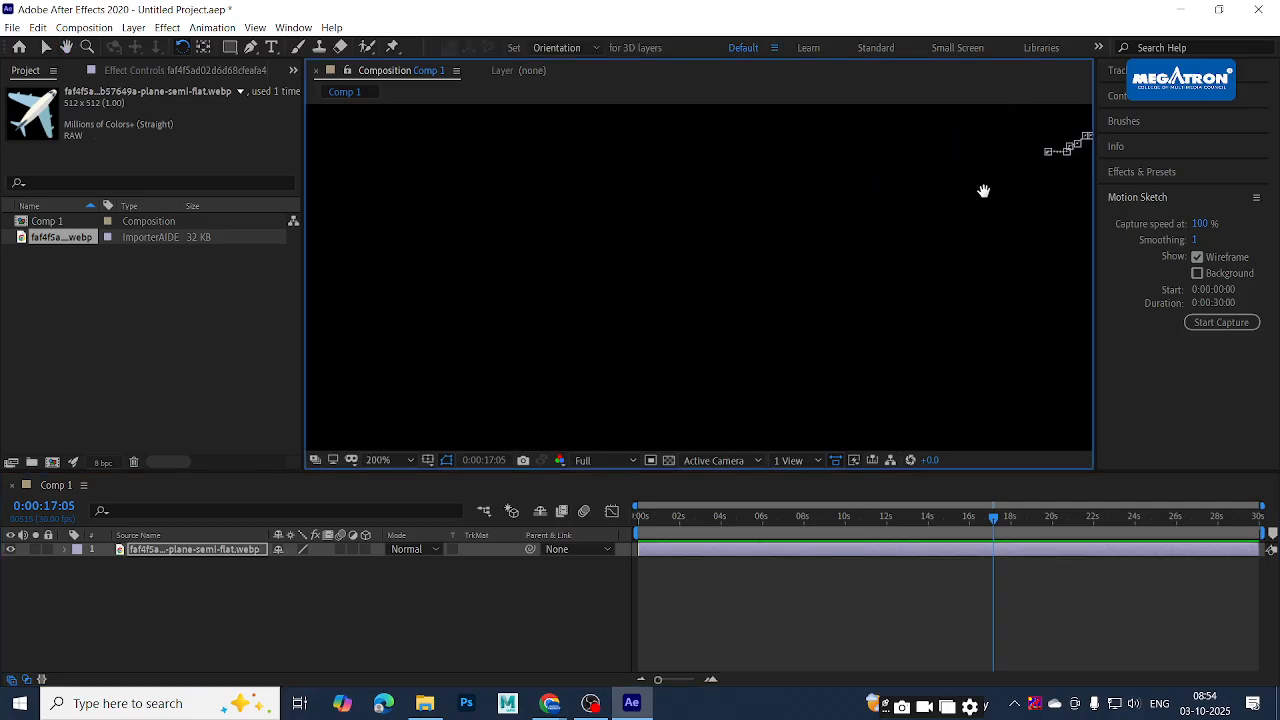
pyautogui.moveTo(983, 191); pyautogui.dragTo(494, 383)
pyautogui.scroll(4, 694, 246)
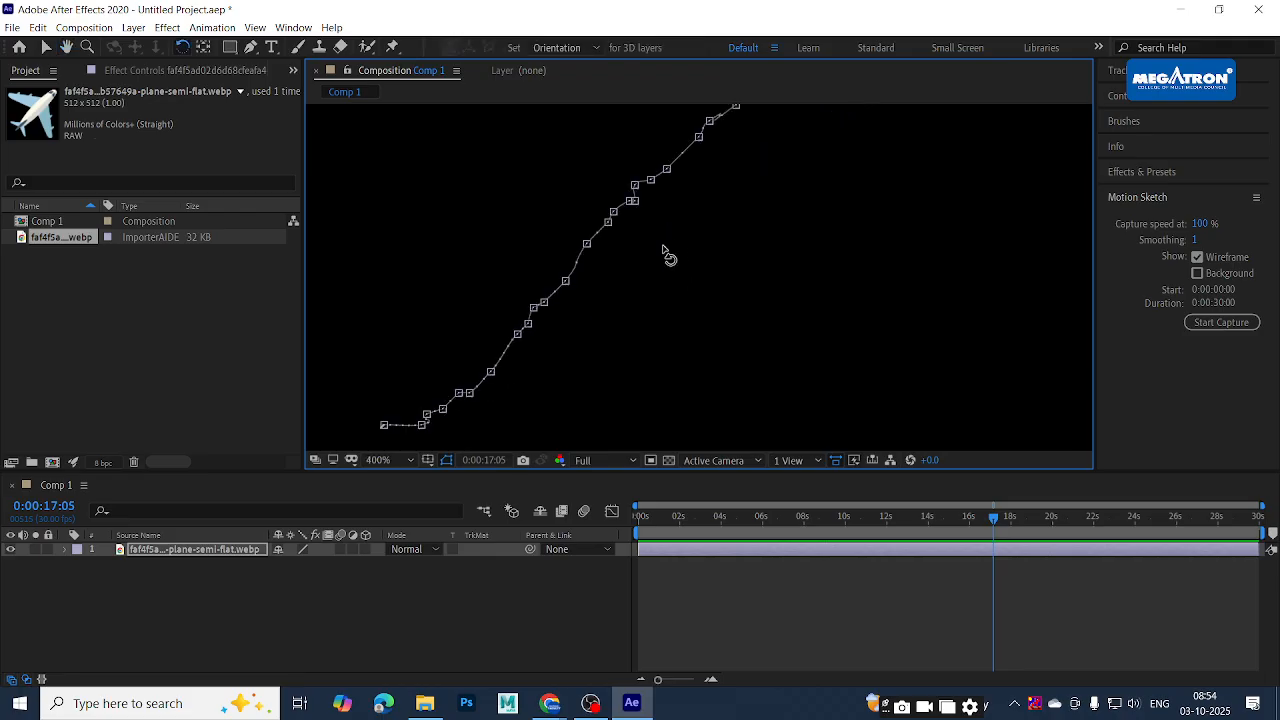
pyautogui.moveTo(613, 294); pyautogui.dragTo(710, 240)
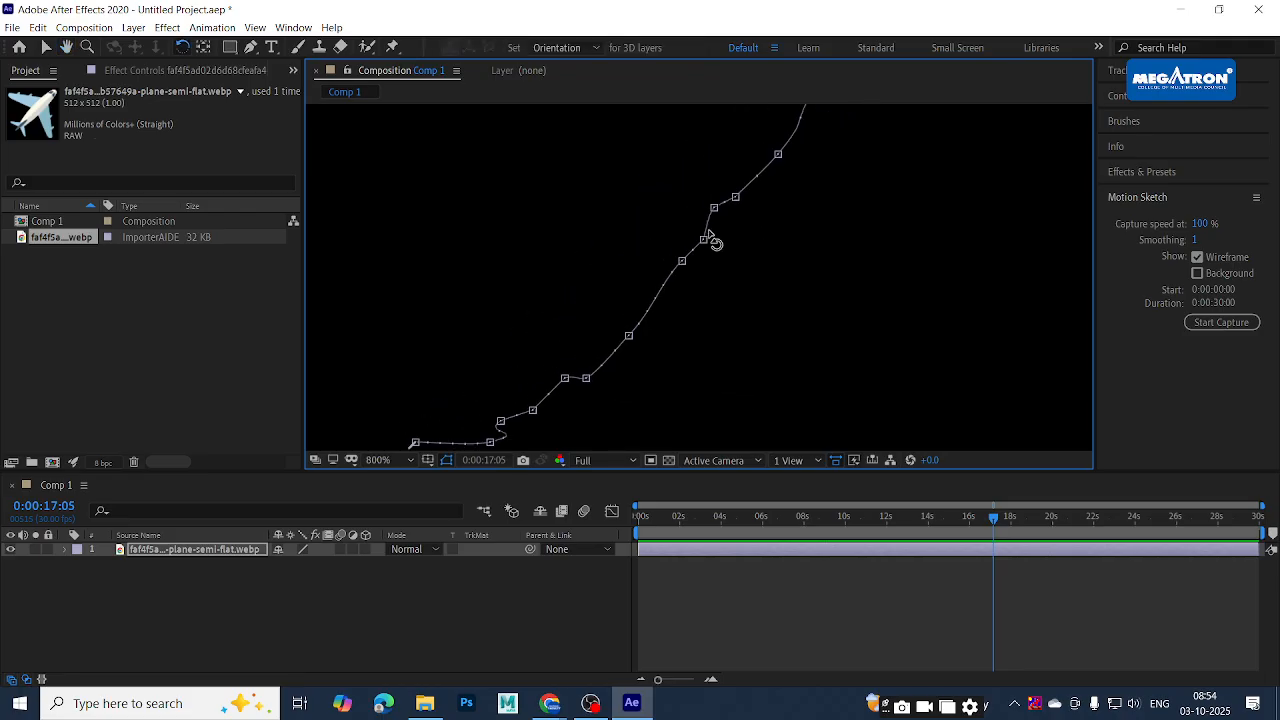
pyautogui.scroll(-1, 786, 239)
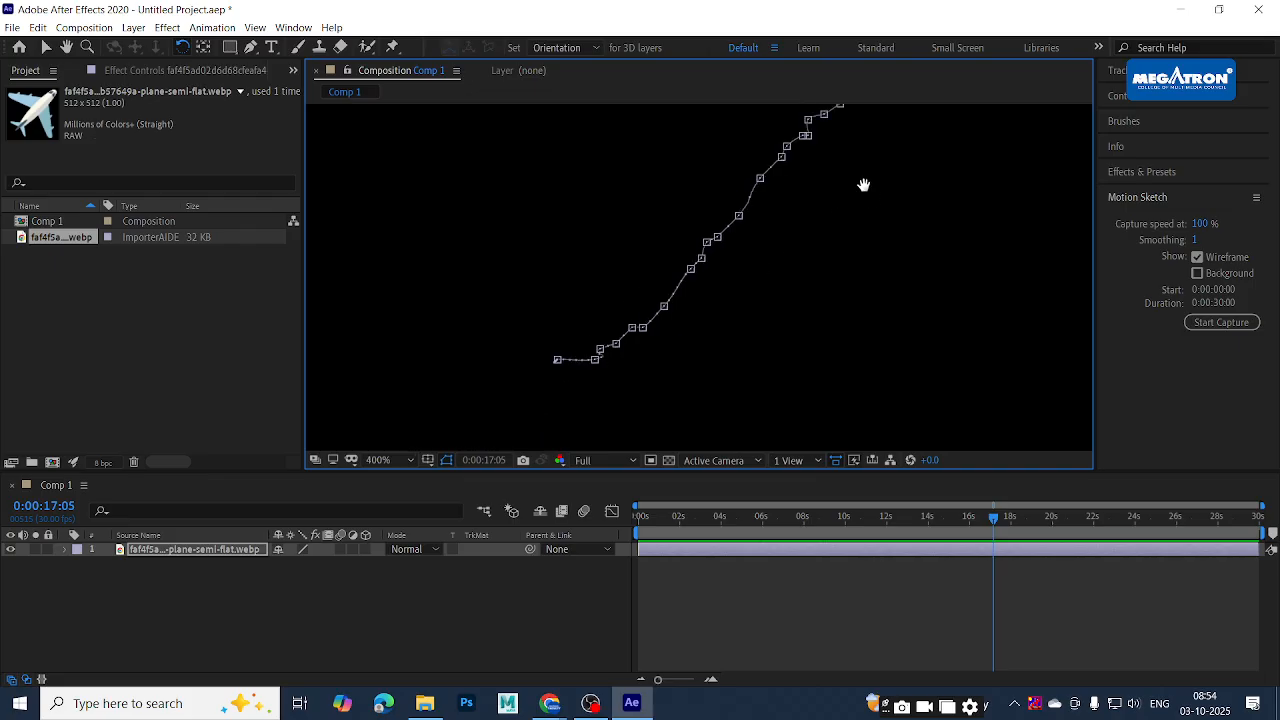
pyautogui.moveTo(863, 186); pyautogui.dragTo(717, 349)
pyautogui.scroll(-4, 771, 251)
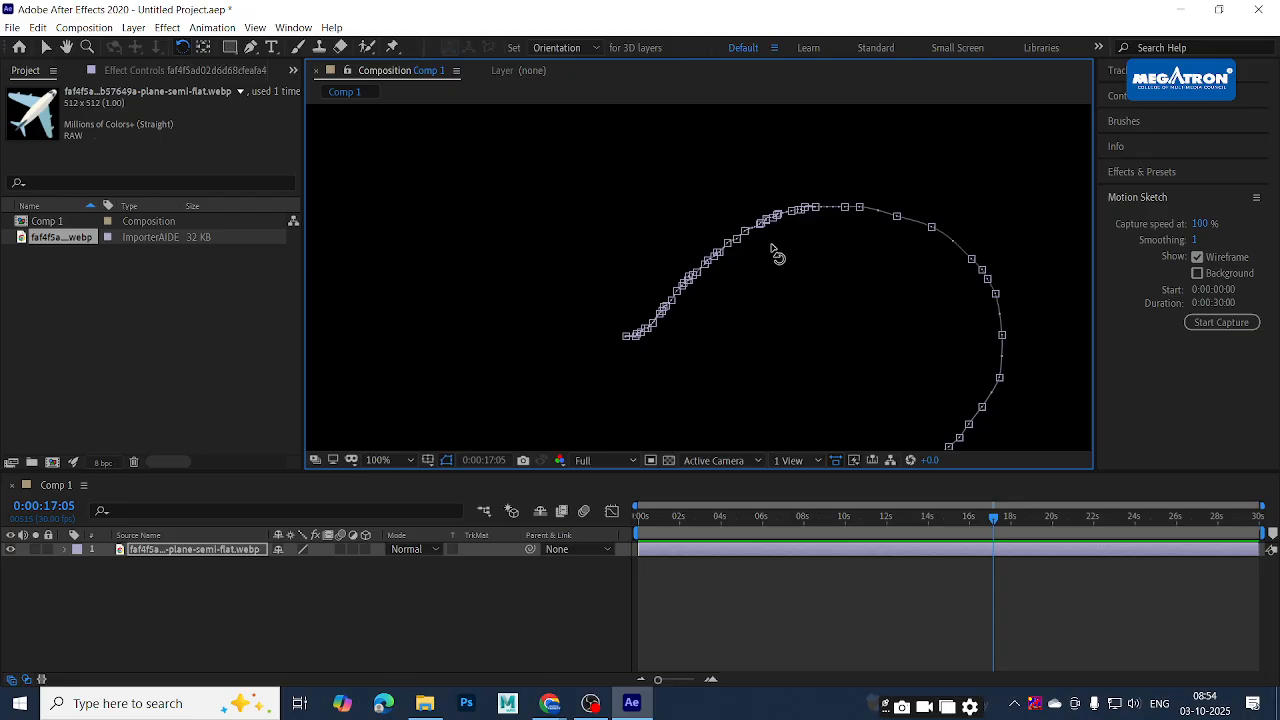
pyautogui.scroll(6, 759, 248)
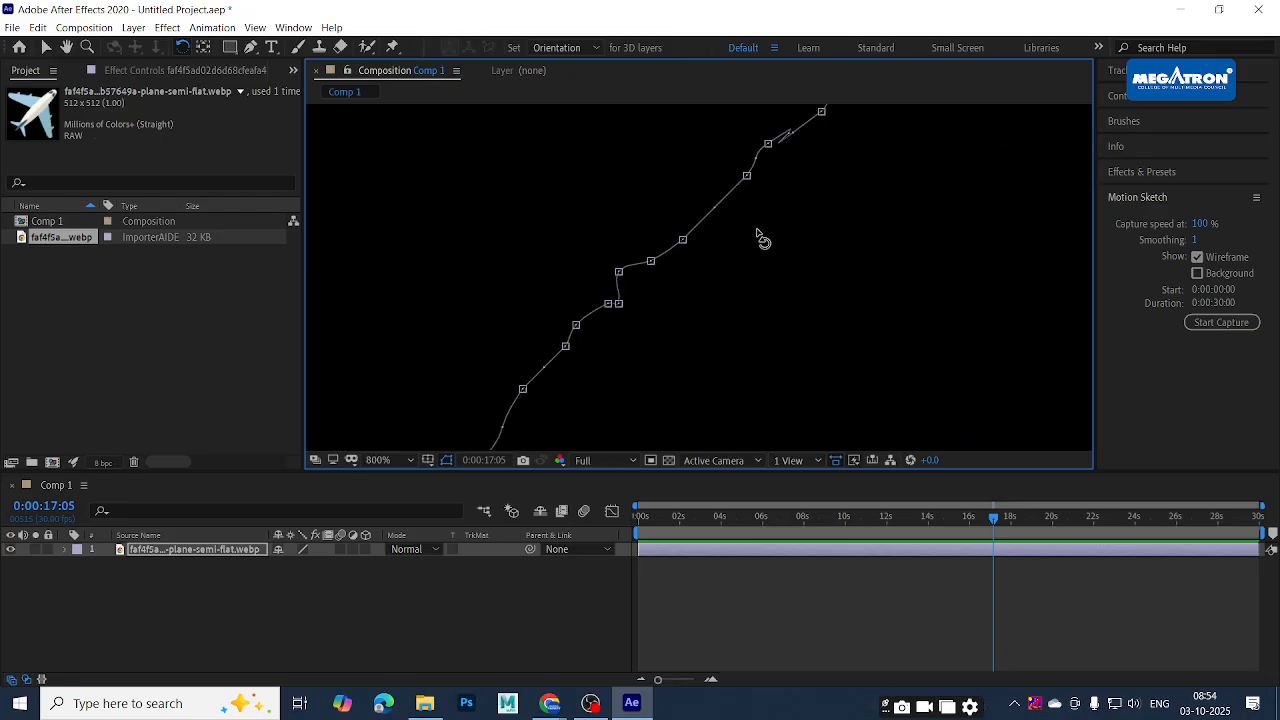
pyautogui.scroll(-6, 803, 211)
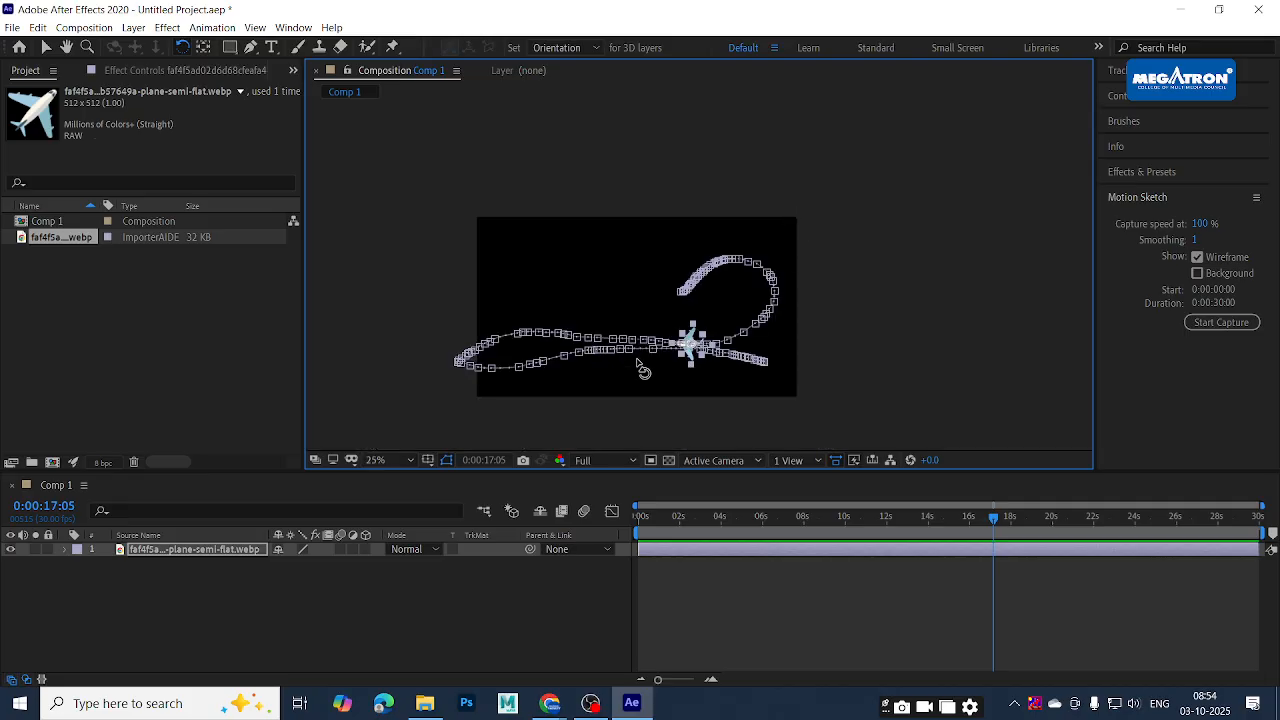
# Duplicate the plane layer and remove all Position keyframes from the copy
pyautogui.click(801, 628)
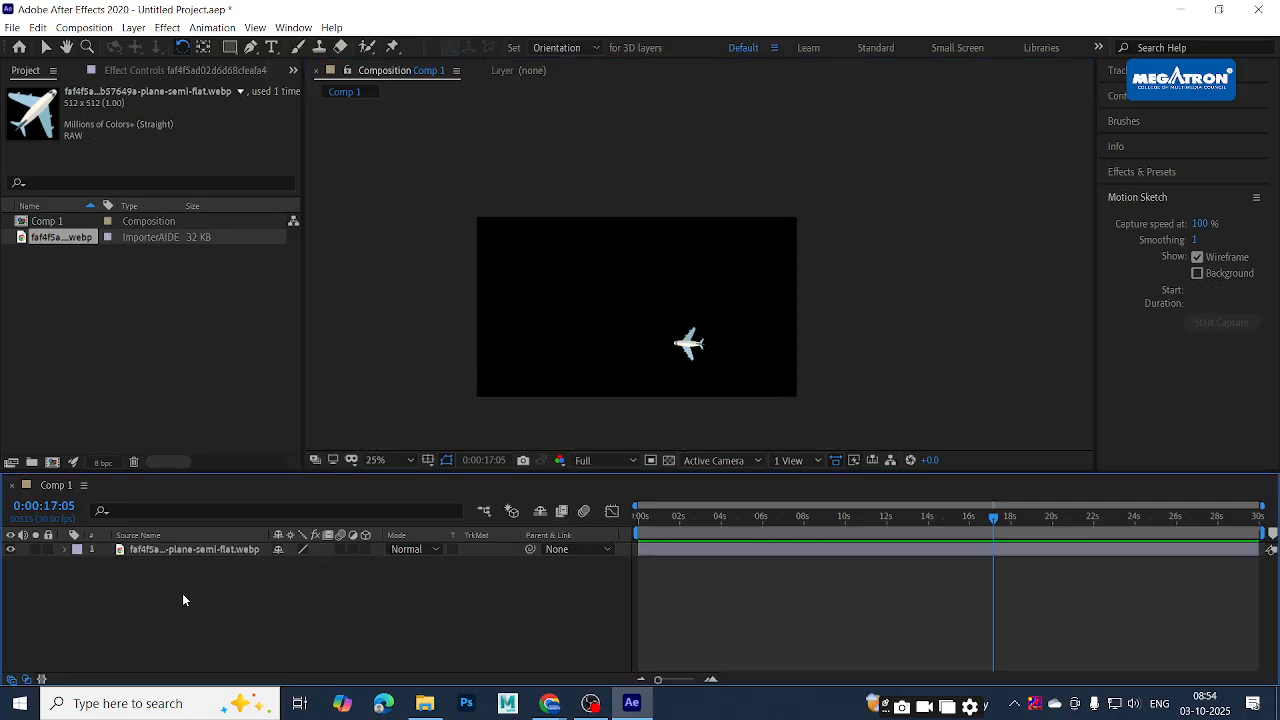
pyautogui.click(148, 551)
pyautogui.hotkey('ctrl', 'd')
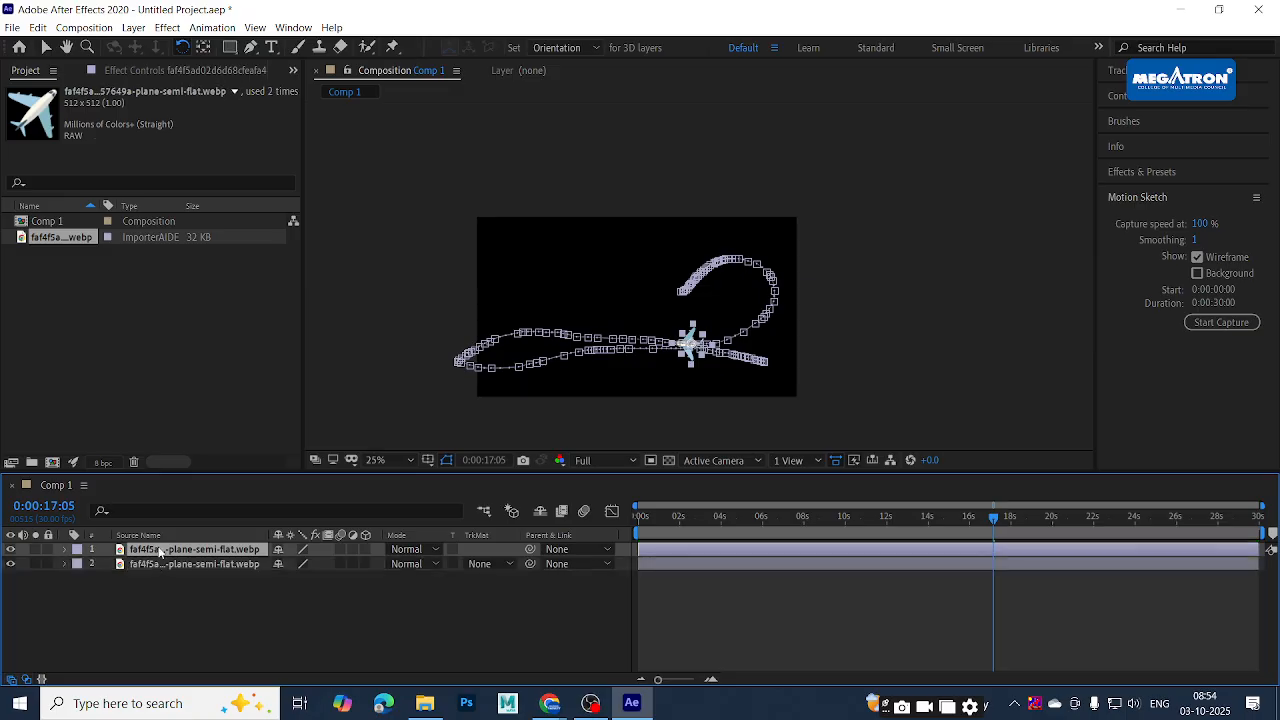
pyautogui.press('p')
pyautogui.click(107, 563)
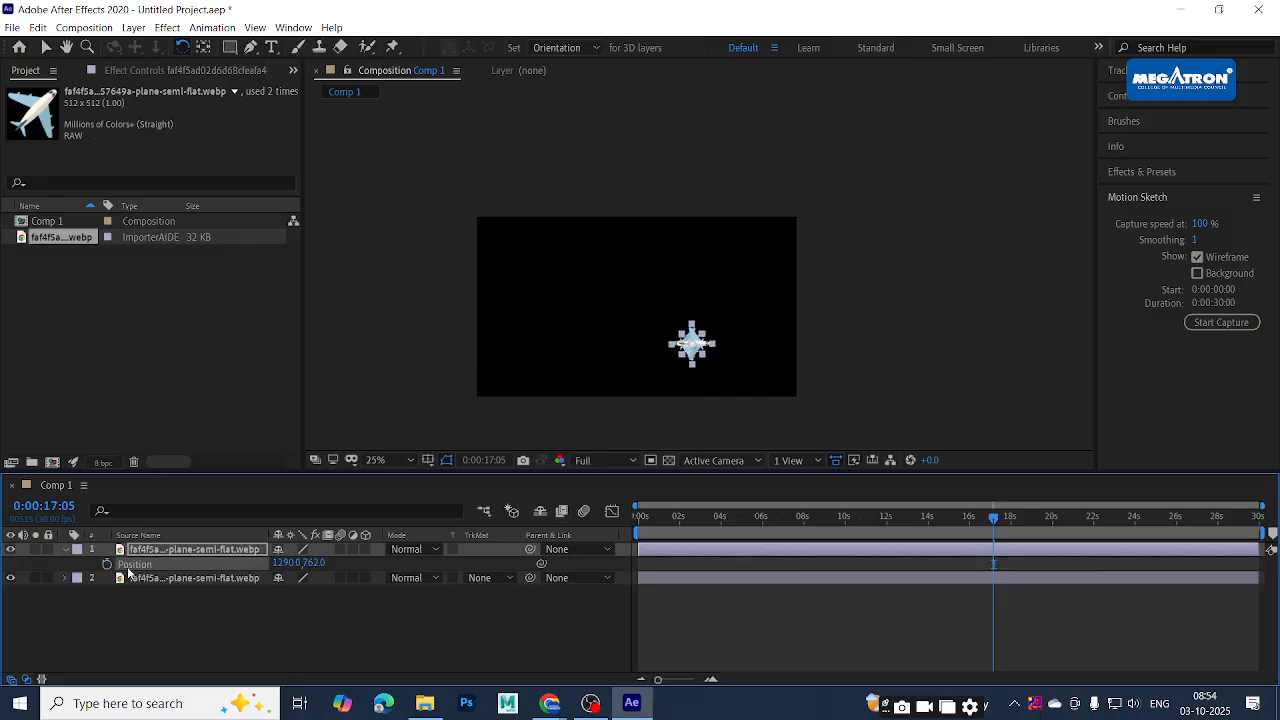
# Return to the first frame, hide the original plane layer and move the copy to the frame's upper left, at Position 78, 266
pyautogui.moveTo(744, 521); pyautogui.dragTo(585, 511)
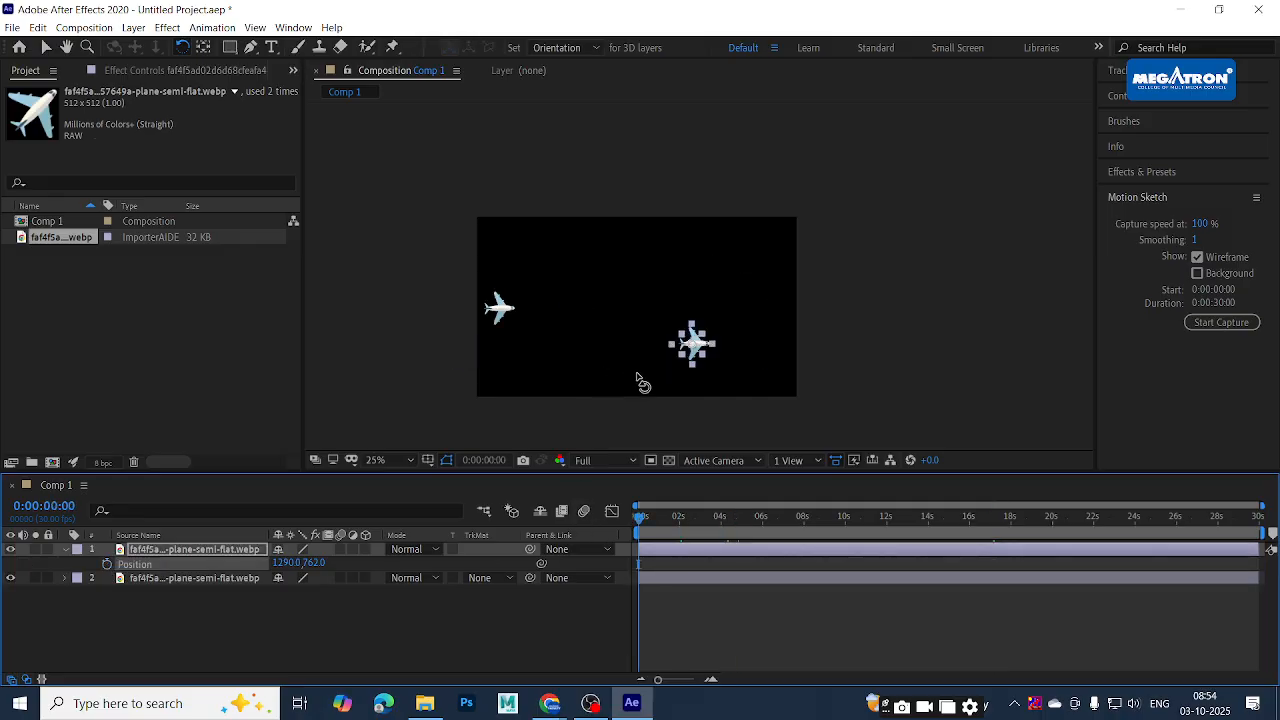
pyautogui.click(12, 578)
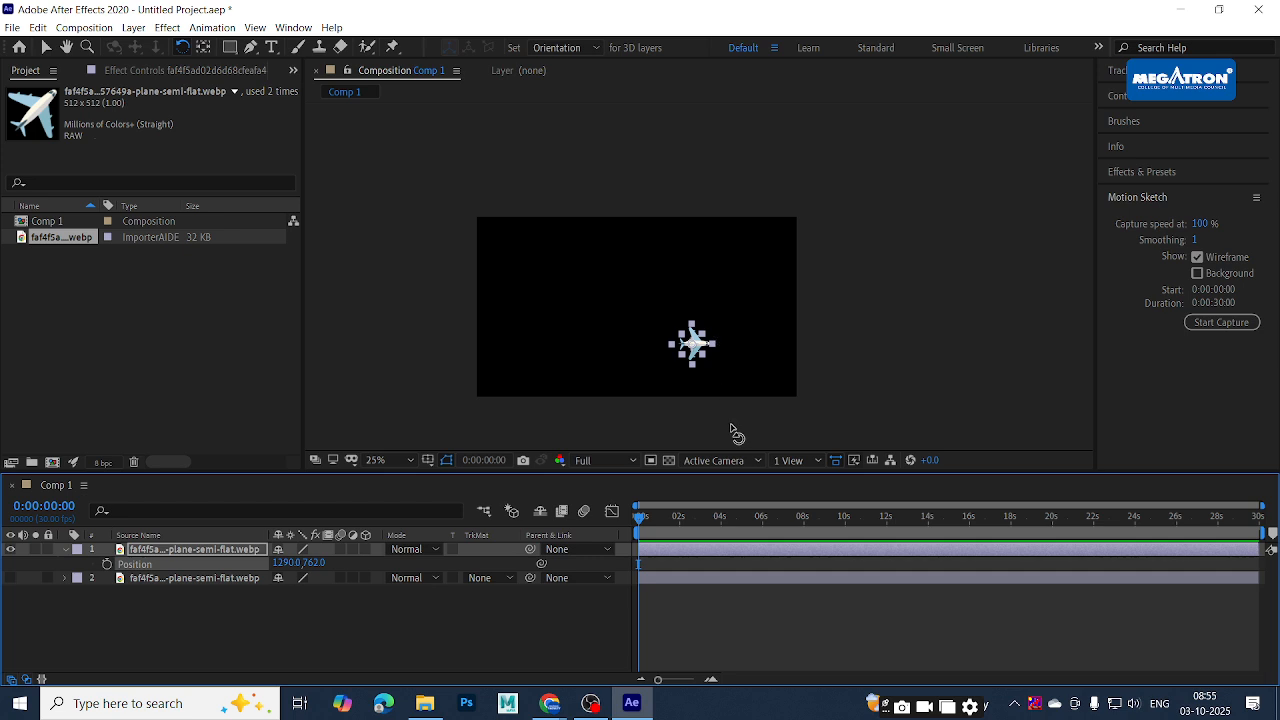
pyautogui.click(683, 619)
pyautogui.click(668, 552)
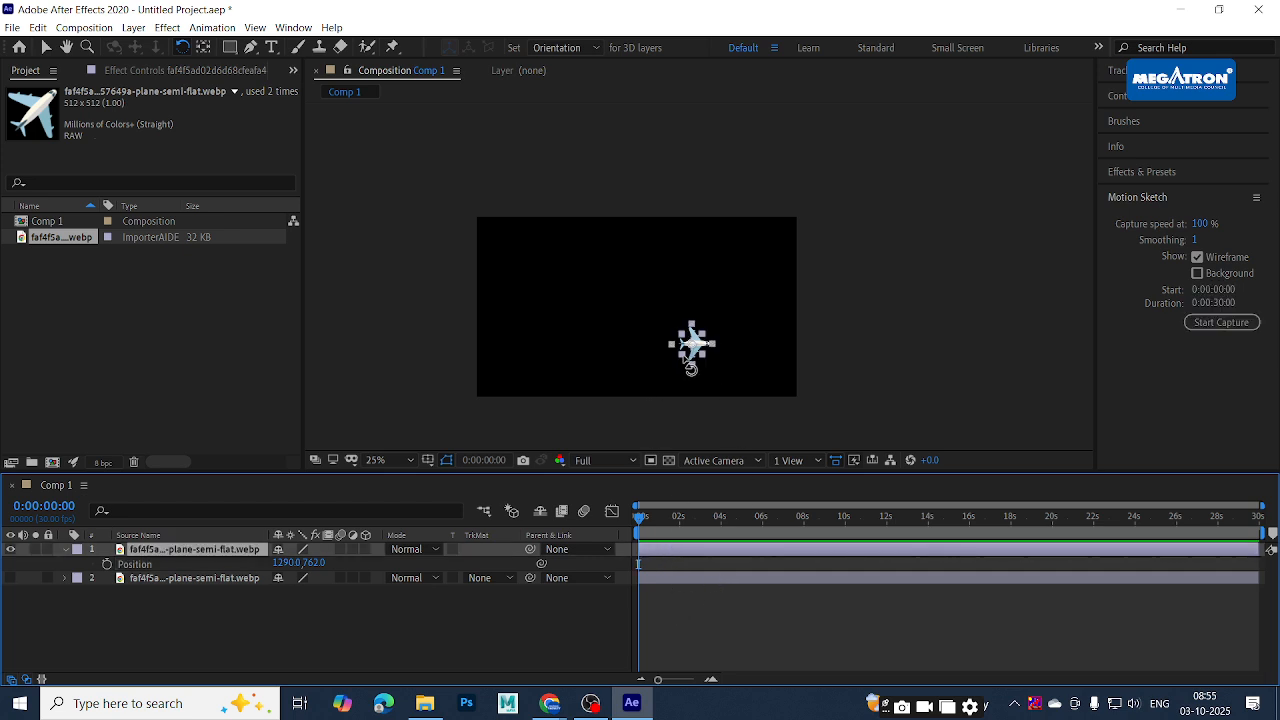
pyautogui.press('v')
pyautogui.moveTo(702, 354); pyautogui.dragTo(490, 262)
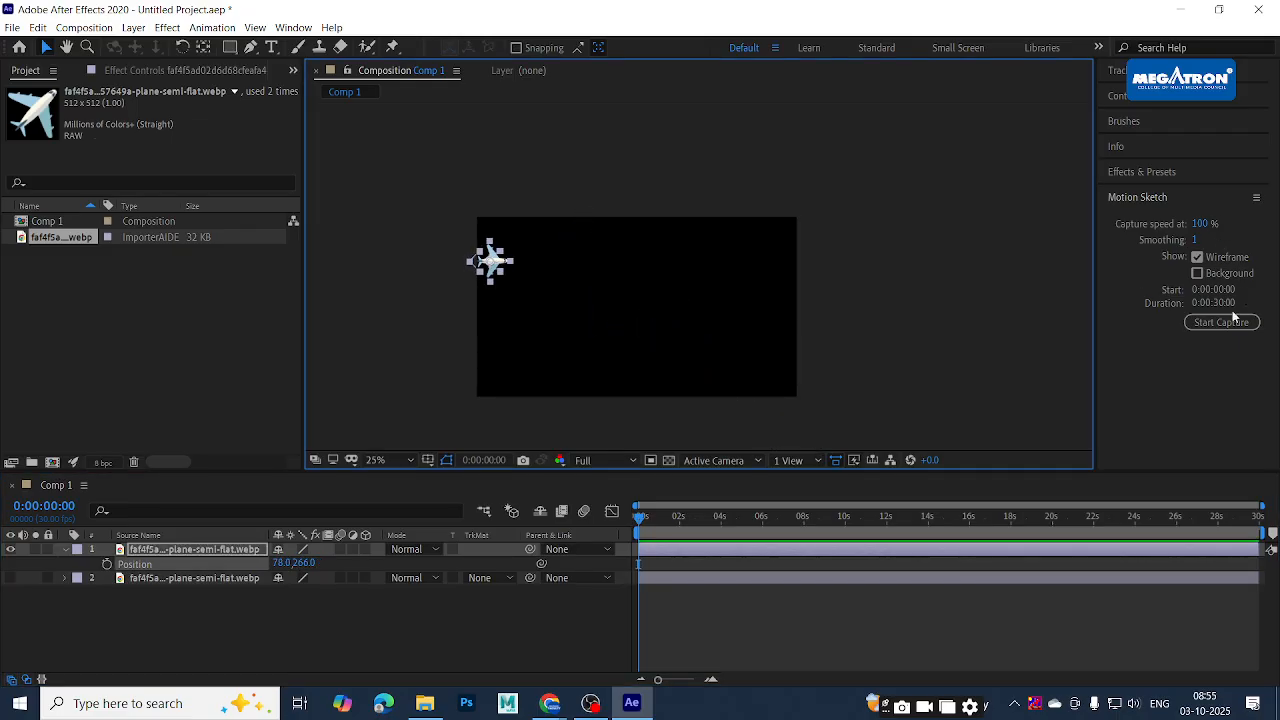
# Set Motion Sketch smoothing to 186 and capture a flight path with one loop from the left edge past the right edge
pyautogui.moveTo(1194, 246)
pyautogui.mouseDown()
pyautogui.moveTo(1274, 229)
pyautogui.moveTo(1210, 240)
pyautogui.mouseUp()
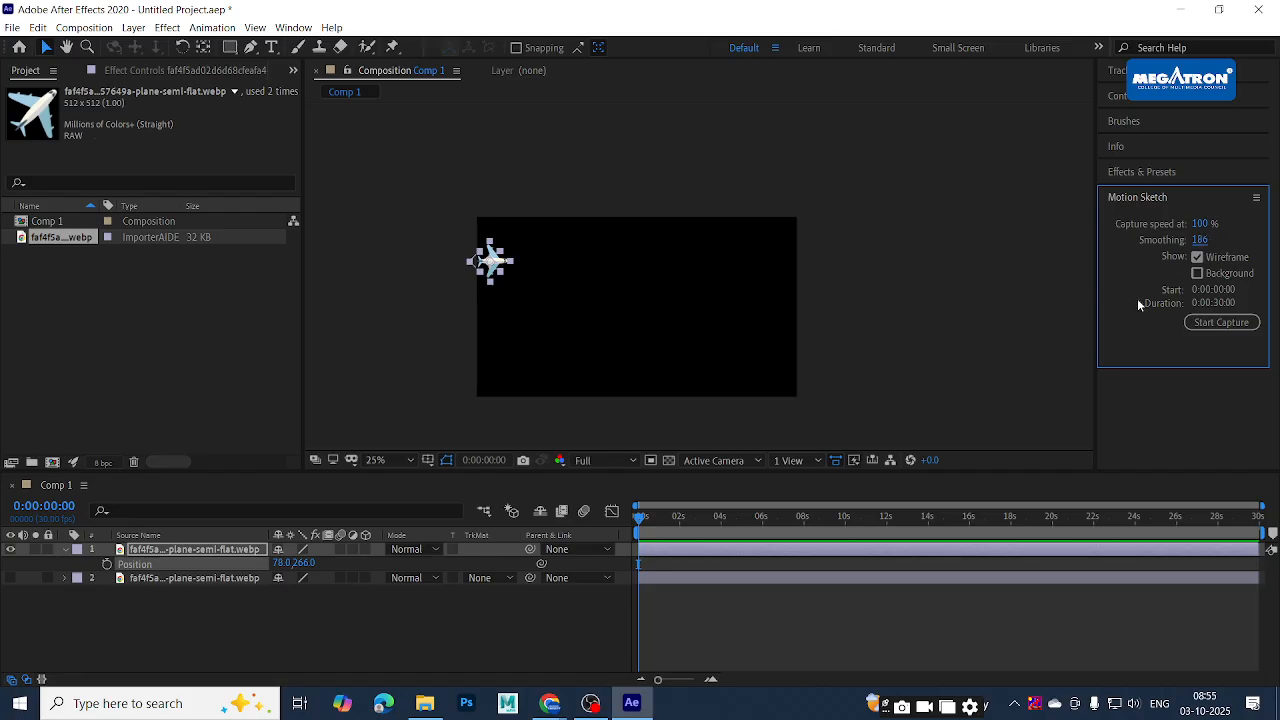
pyautogui.click(1212, 324)
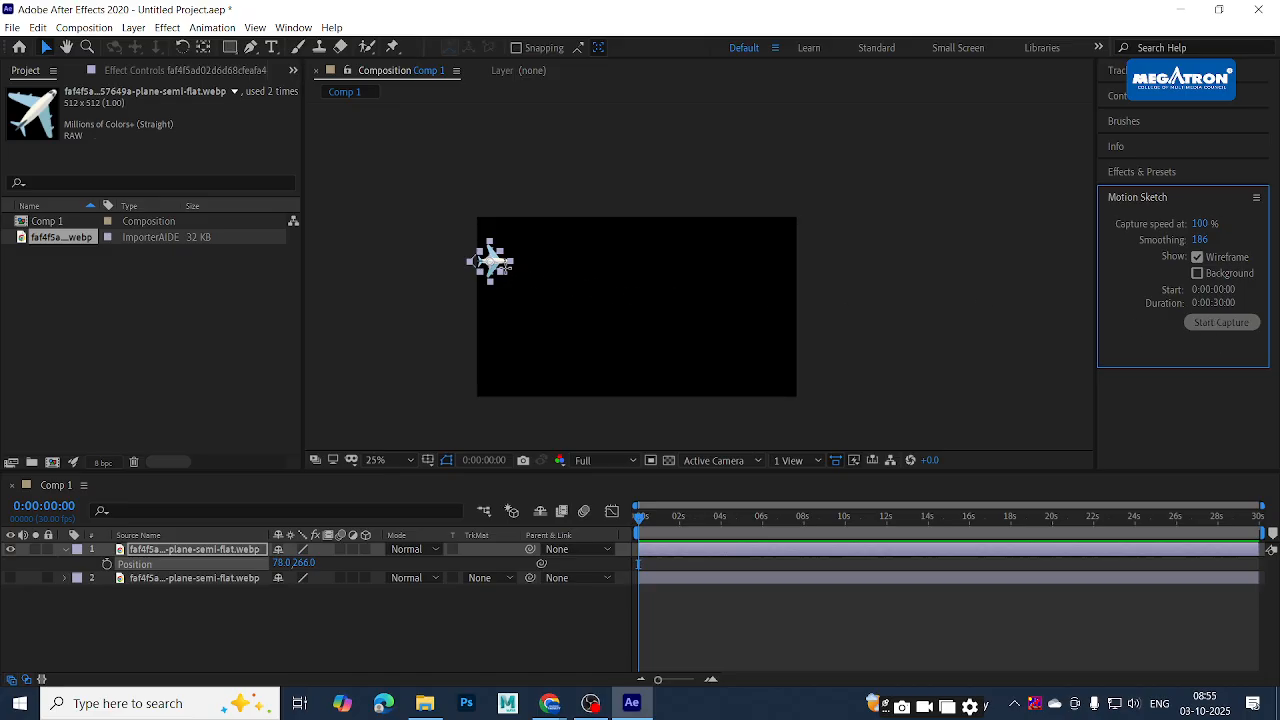
pyautogui.moveTo(490, 261)
pyautogui.mouseDown()
pyautogui.moveTo(595, 271)
pyautogui.moveTo(644, 311)
pyautogui.moveTo(685, 284)
pyautogui.moveTo(683, 264)
pyautogui.moveTo(650, 249)
pyautogui.moveTo(633, 270)
pyautogui.moveTo(678, 297)
pyautogui.moveTo(736, 296)
pyautogui.moveTo(829, 271)
pyautogui.mouseUp()
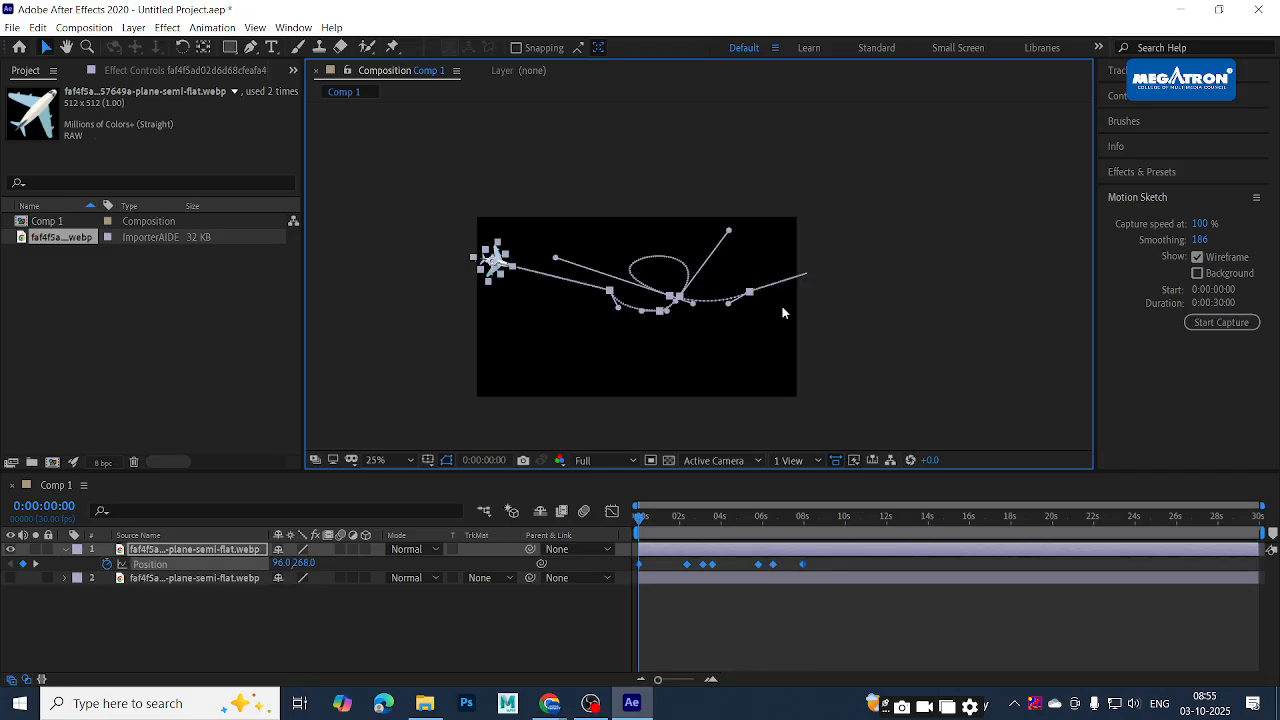
# Examine the loop of the newly captured path up close to judge how smooth the curve is
pyautogui.press('.')
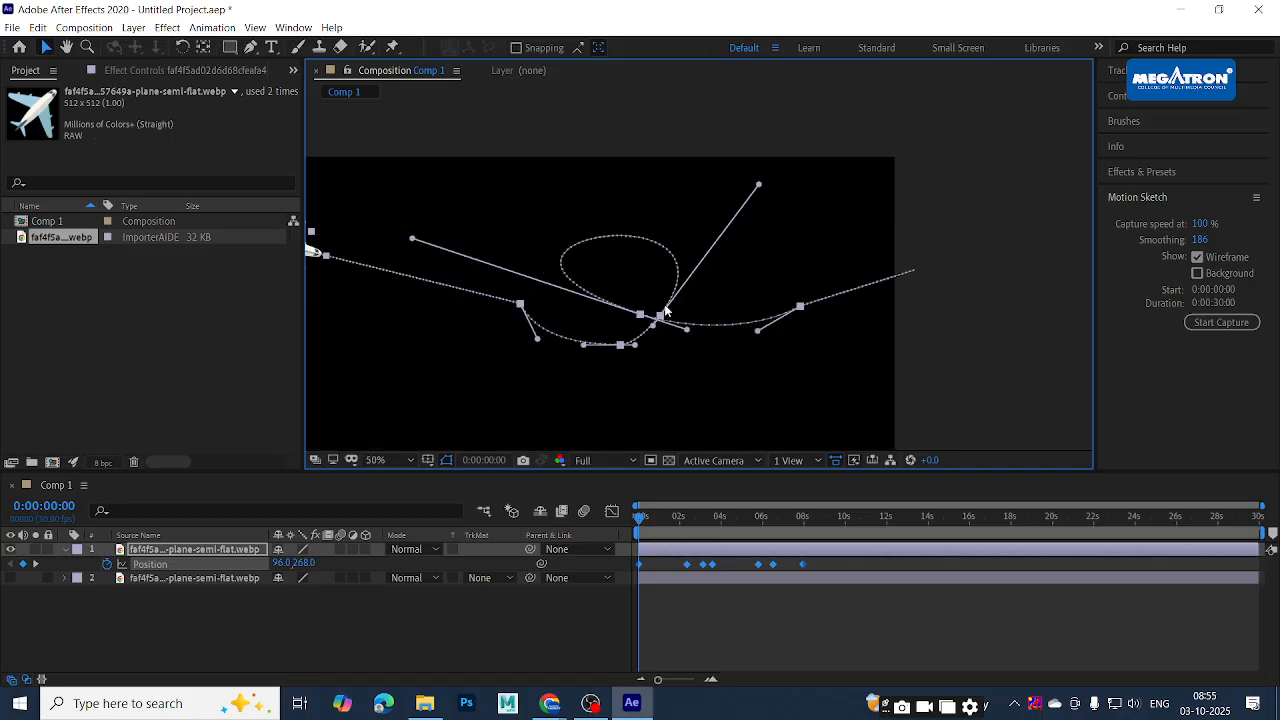
pyautogui.moveTo(725, 274); pyautogui.dragTo(892, 198)
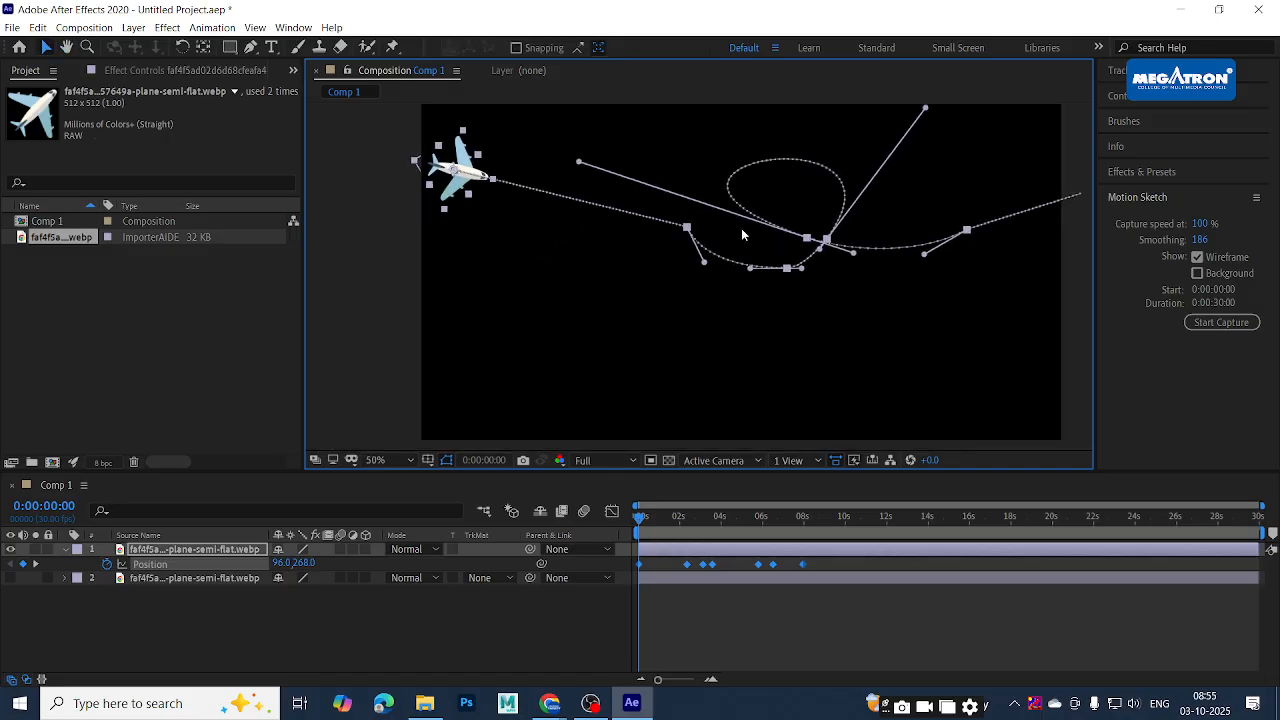
pyautogui.scroll(2, 747, 196)
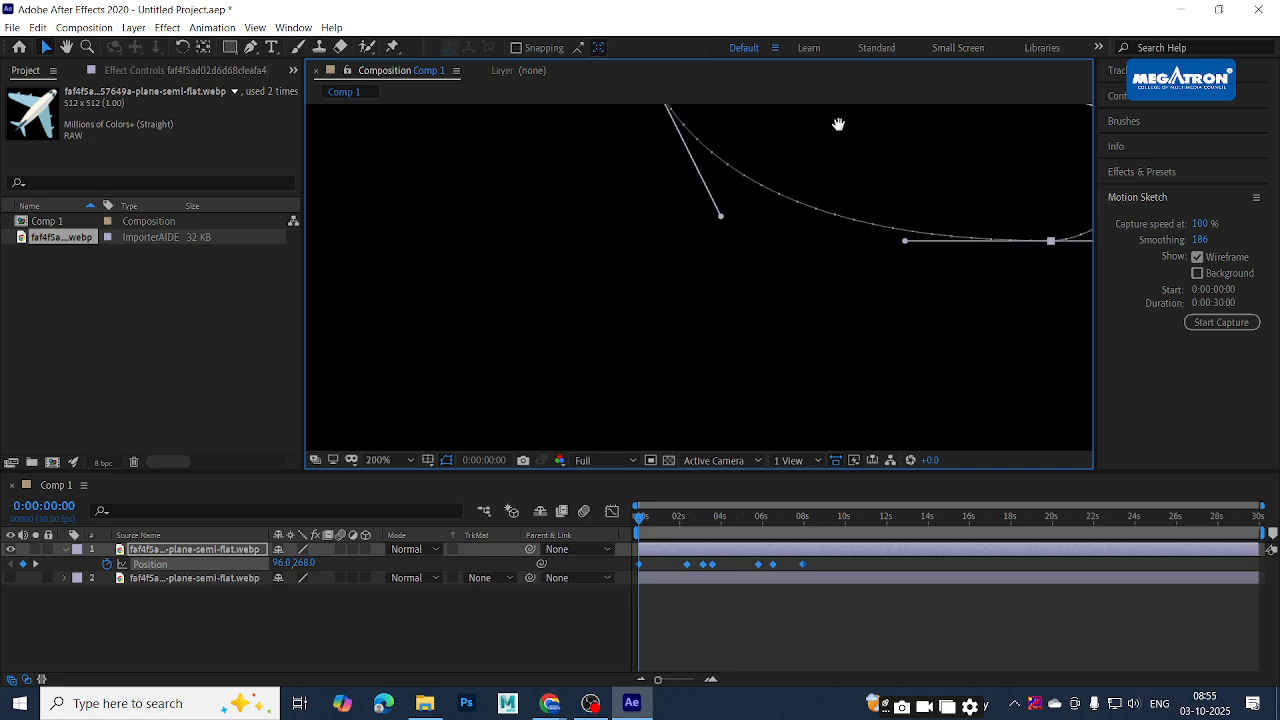
pyautogui.moveTo(837, 123); pyautogui.dragTo(532, 484)
pyautogui.press('.')
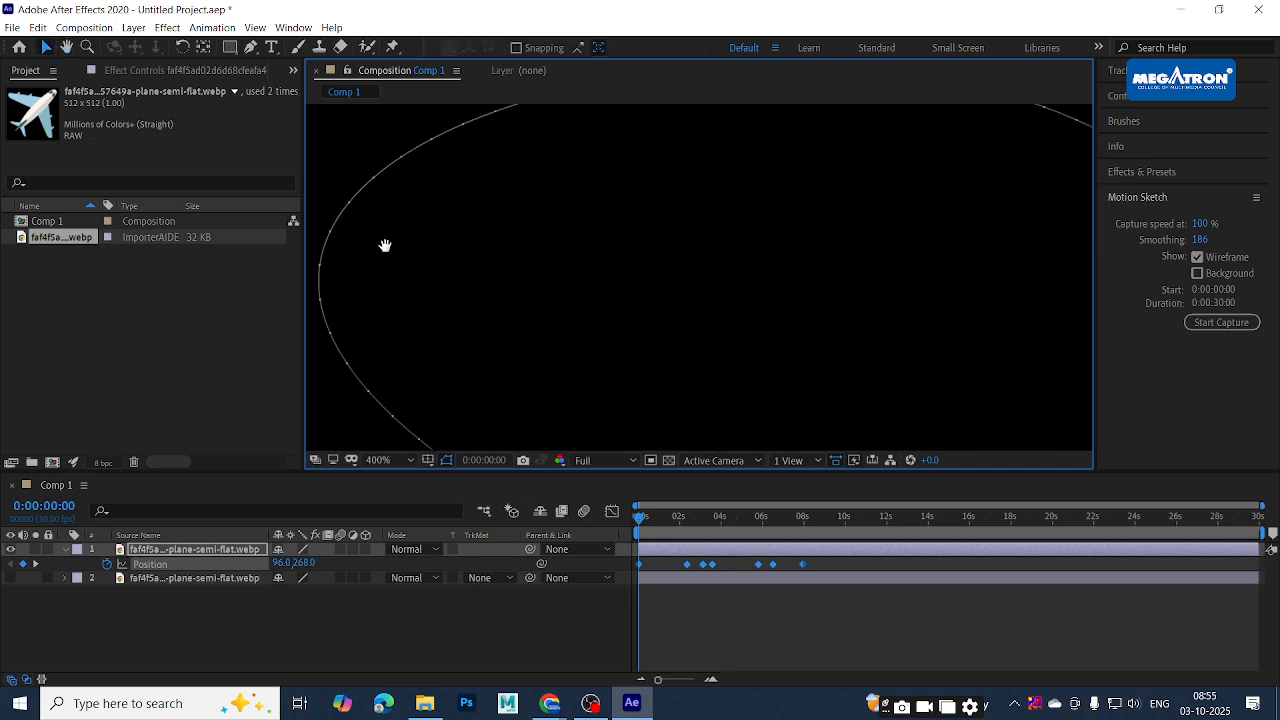
pyautogui.moveTo(385, 245); pyautogui.dragTo(563, 251)
pyautogui.scroll(1, 845, 130)
pyautogui.moveTo(696, 250); pyautogui.dragTo(368, 508)
pyautogui.scroll(-1, 646, 225)
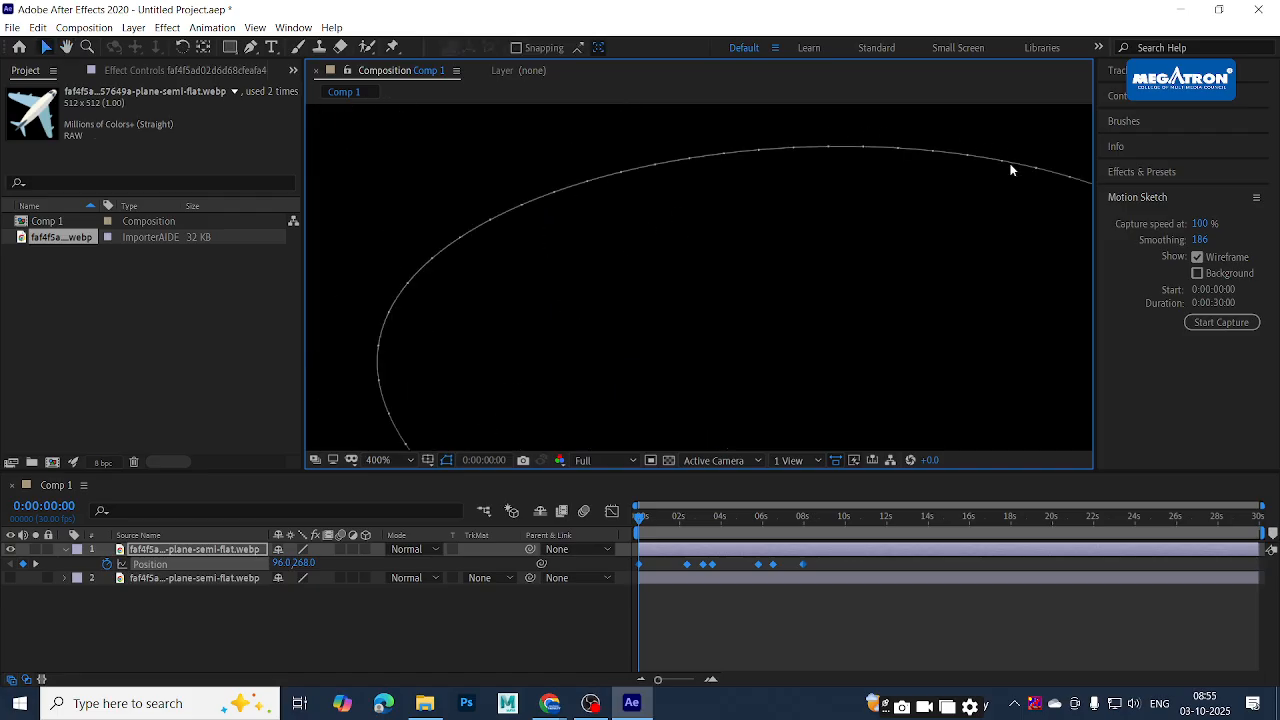
pyautogui.press(',')
pyautogui.click(914, 240)
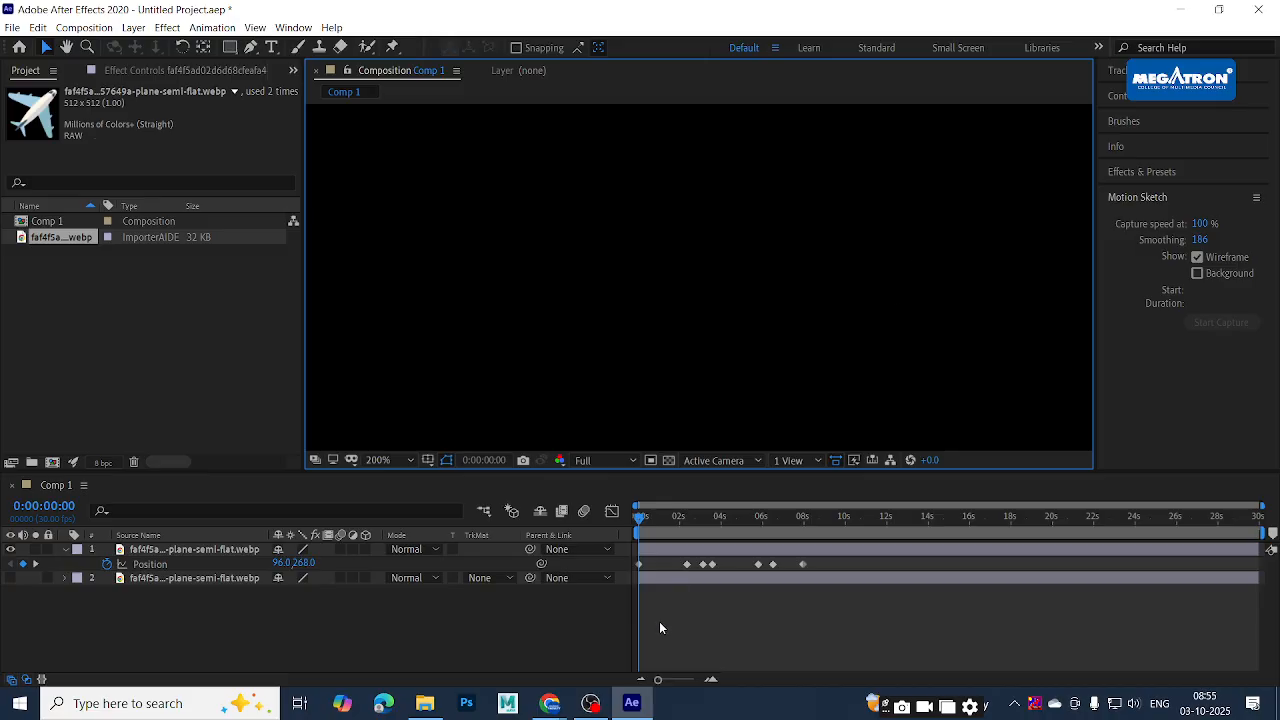
# Bring the plane copy's whole smoothed path into view and preview the start of the flight
pyautogui.click(683, 562)
pyautogui.scroll(-1, 680, 295)
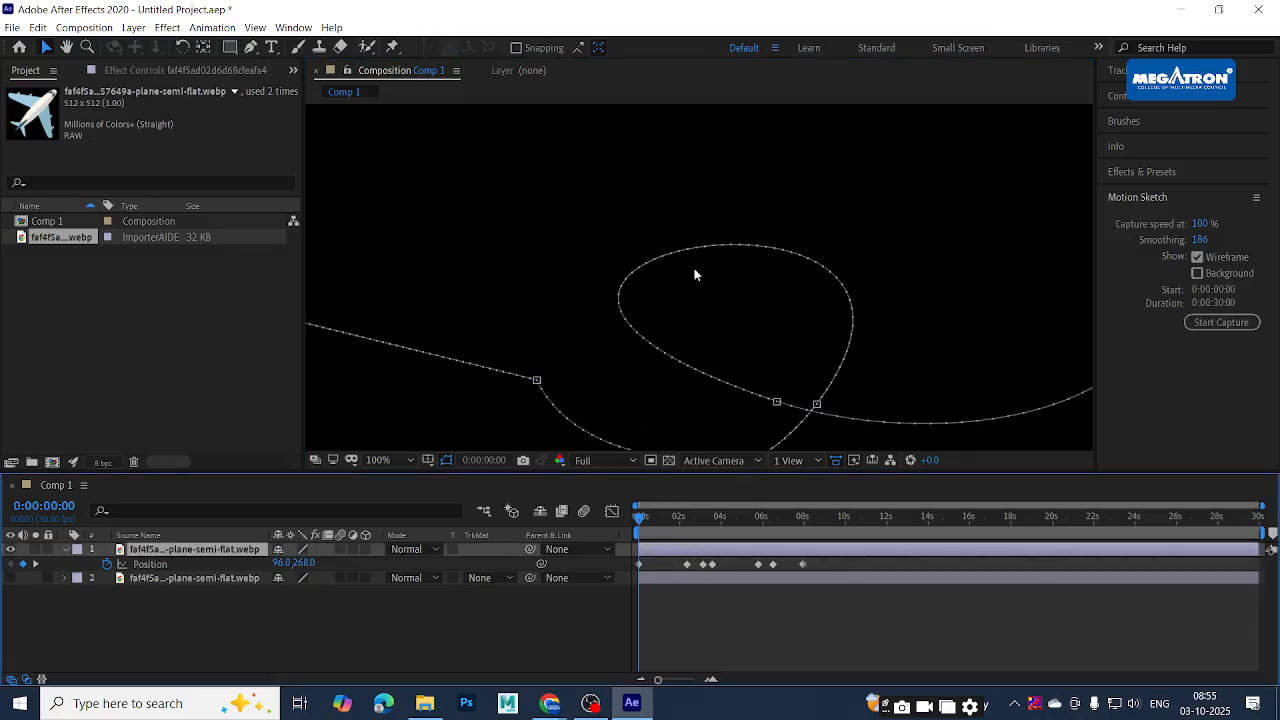
pyautogui.moveTo(743, 332); pyautogui.dragTo(660, 126)
pyautogui.scroll(-1, 706, 192)
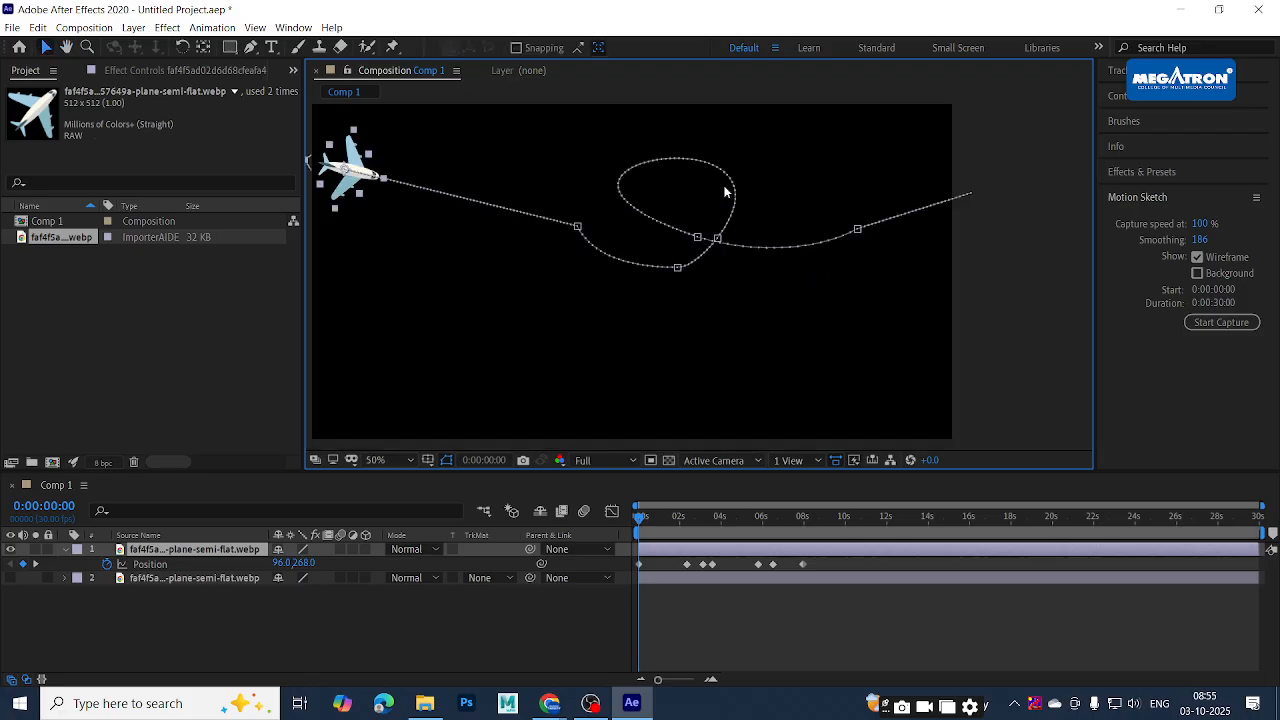
pyautogui.moveTo(743, 258); pyautogui.dragTo(762, 341)
pyautogui.click(618, 513)
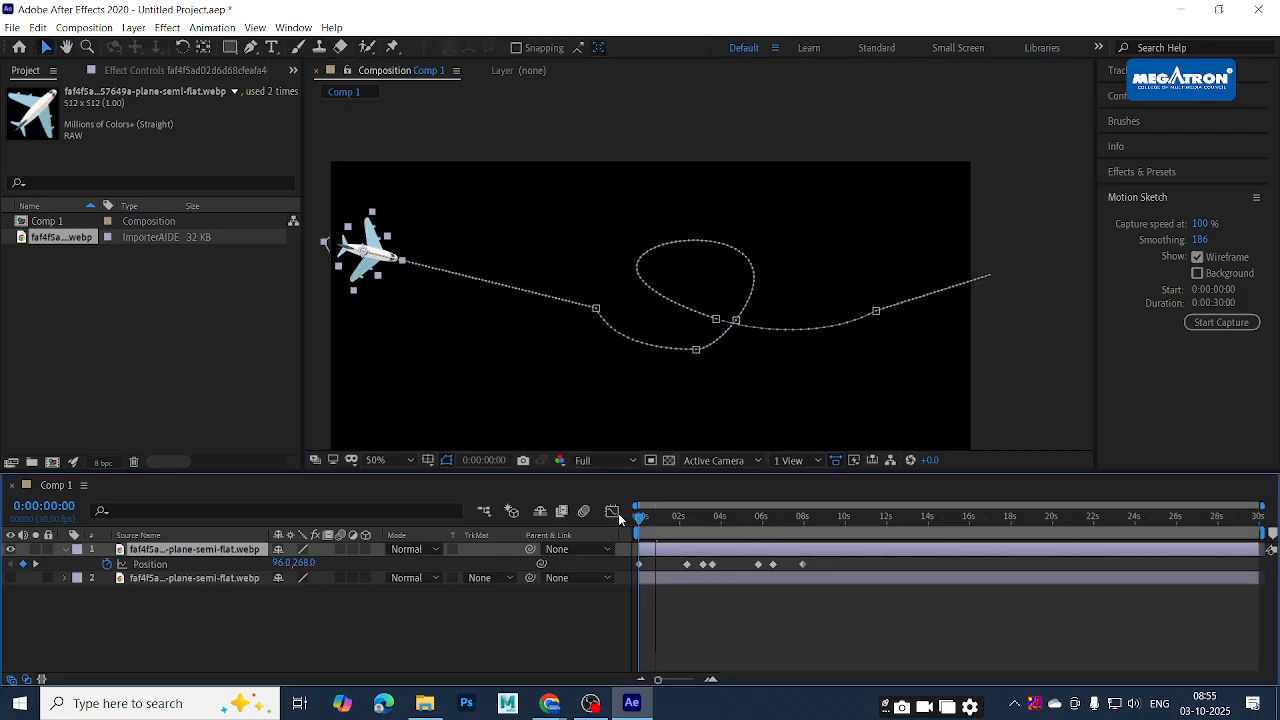
pyautogui.press('space')
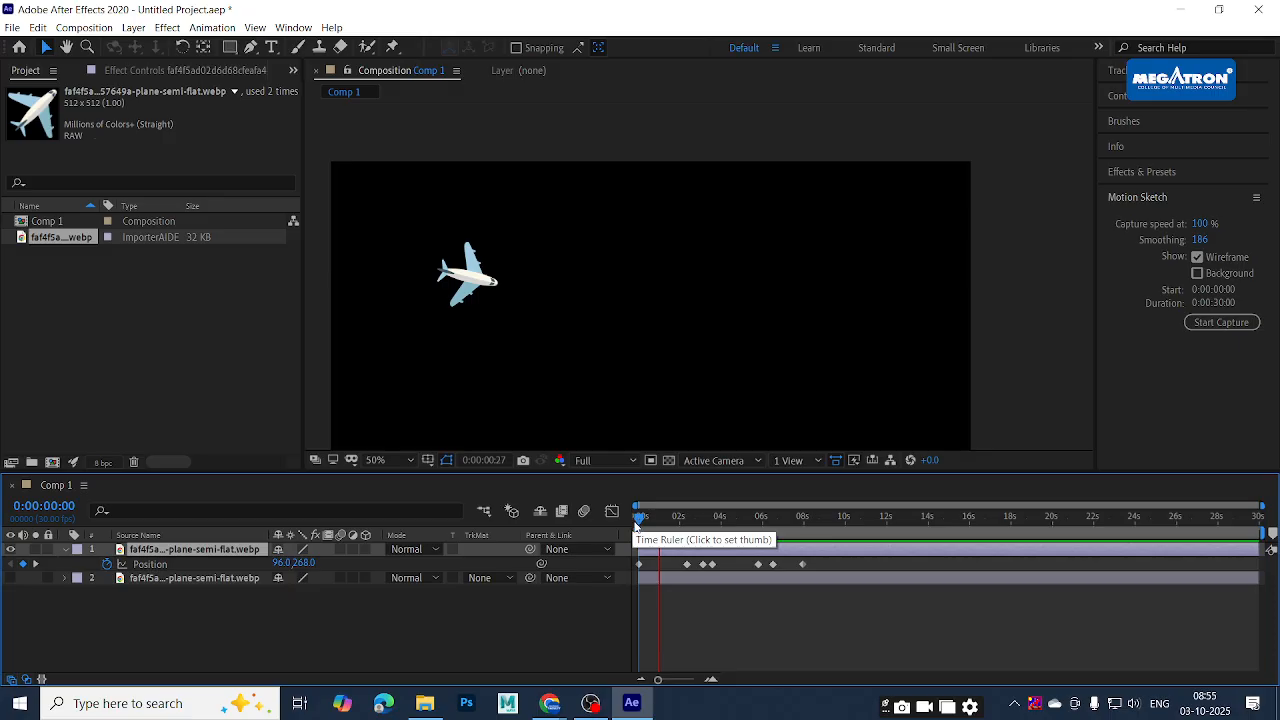
pyautogui.click(665, 524)
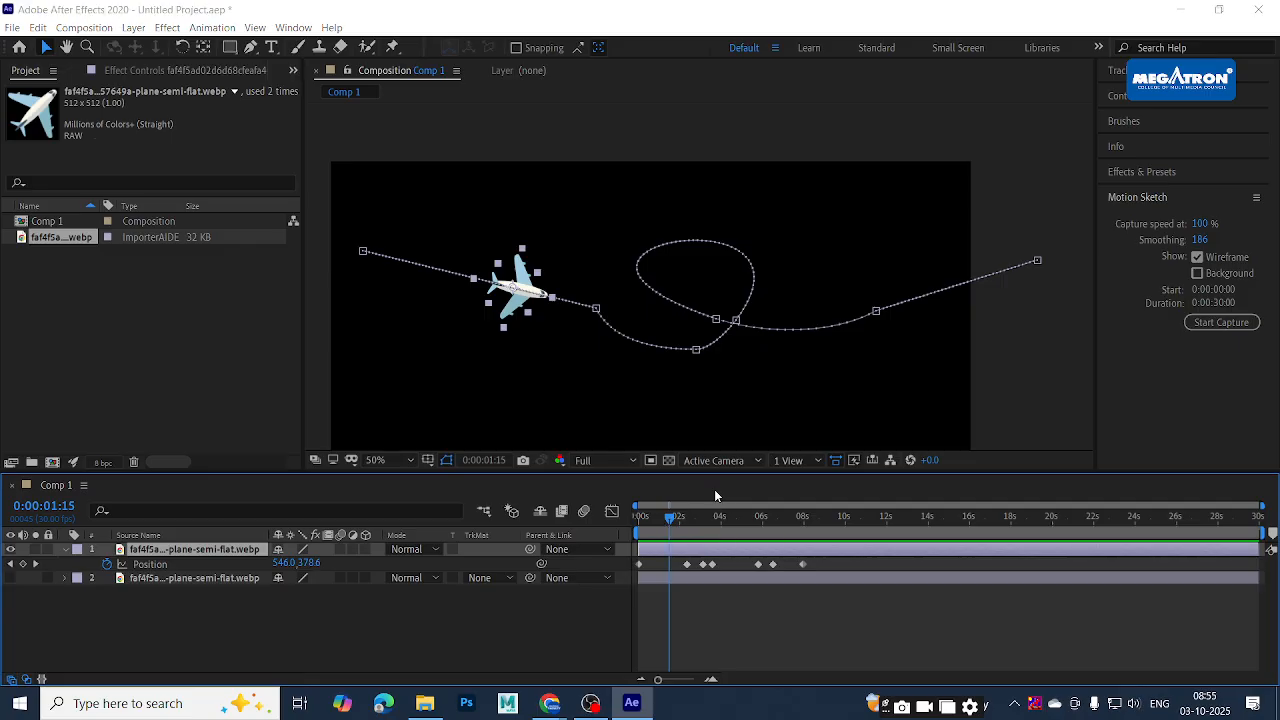
# Set the plane copy's auto-orientation to Orient Along Path and preview its flight from the first frame
pyautogui.hotkey('ctrl', 'alt', 'o')
pyautogui.click(560, 331)
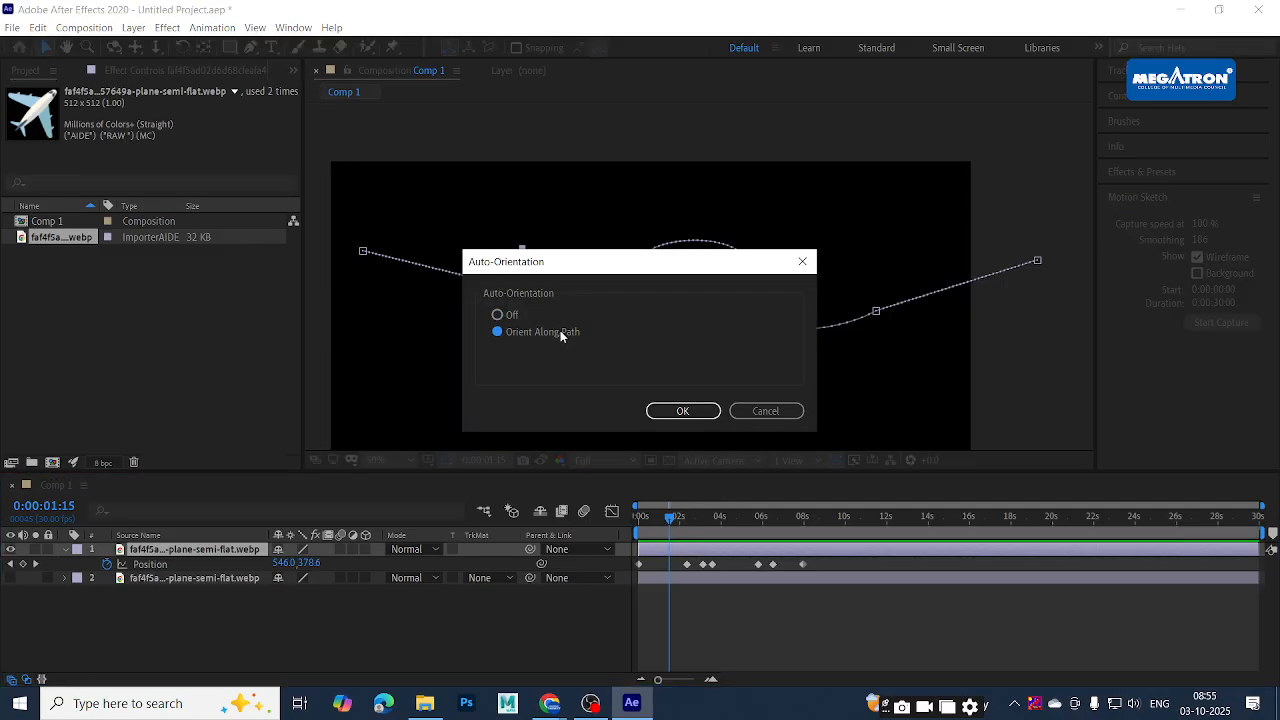
pyautogui.click(682, 410)
pyautogui.moveTo(688, 518); pyautogui.dragTo(608, 518)
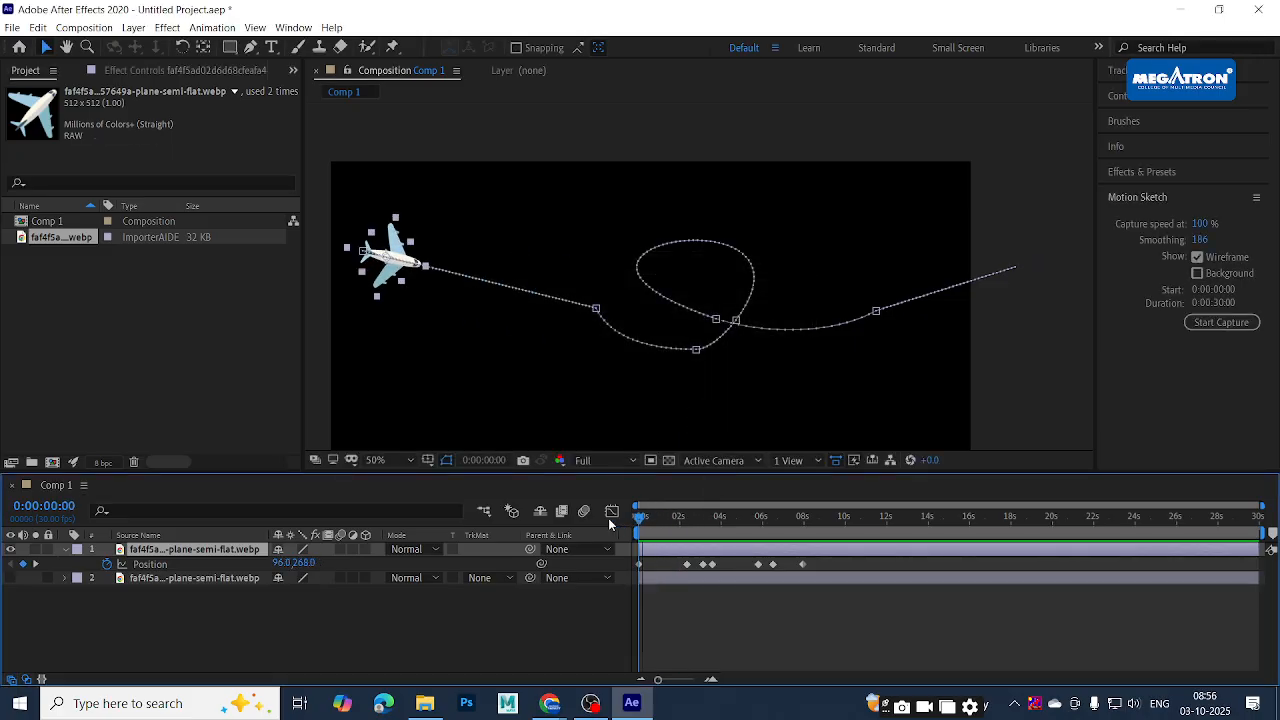
pyautogui.press('space')
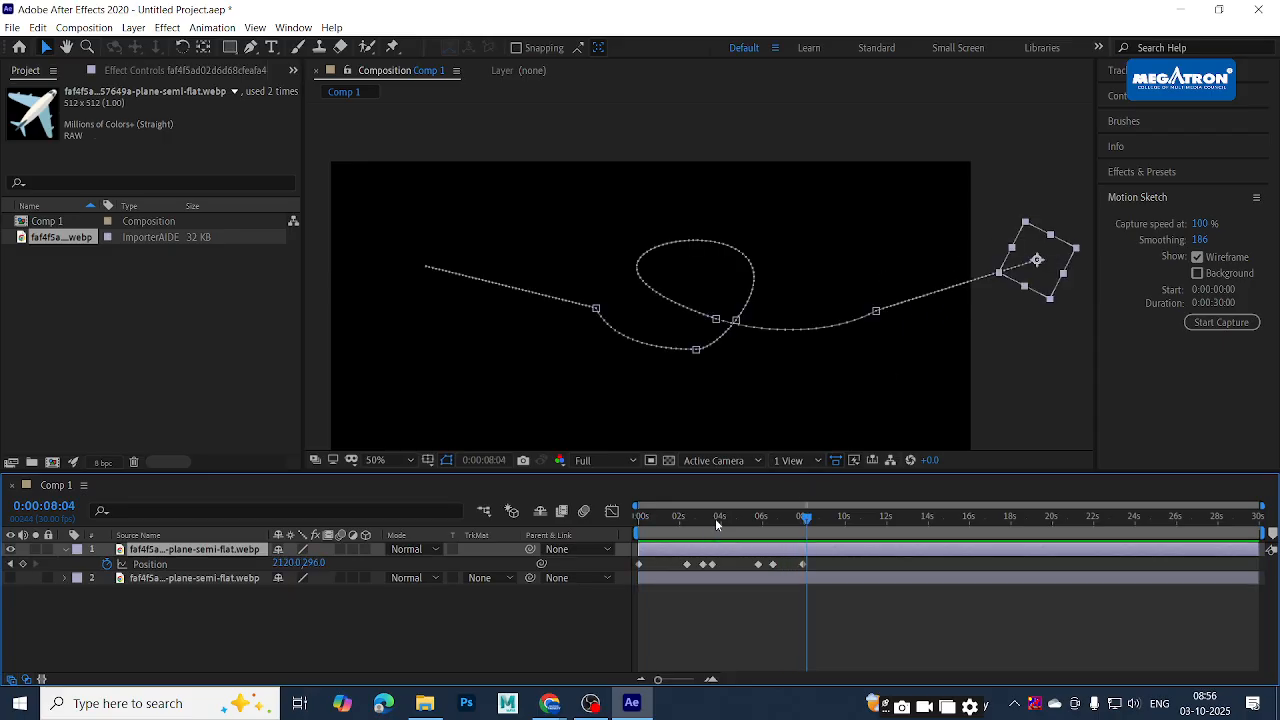
pyautogui.moveTo(715, 518); pyautogui.dragTo(727, 512)
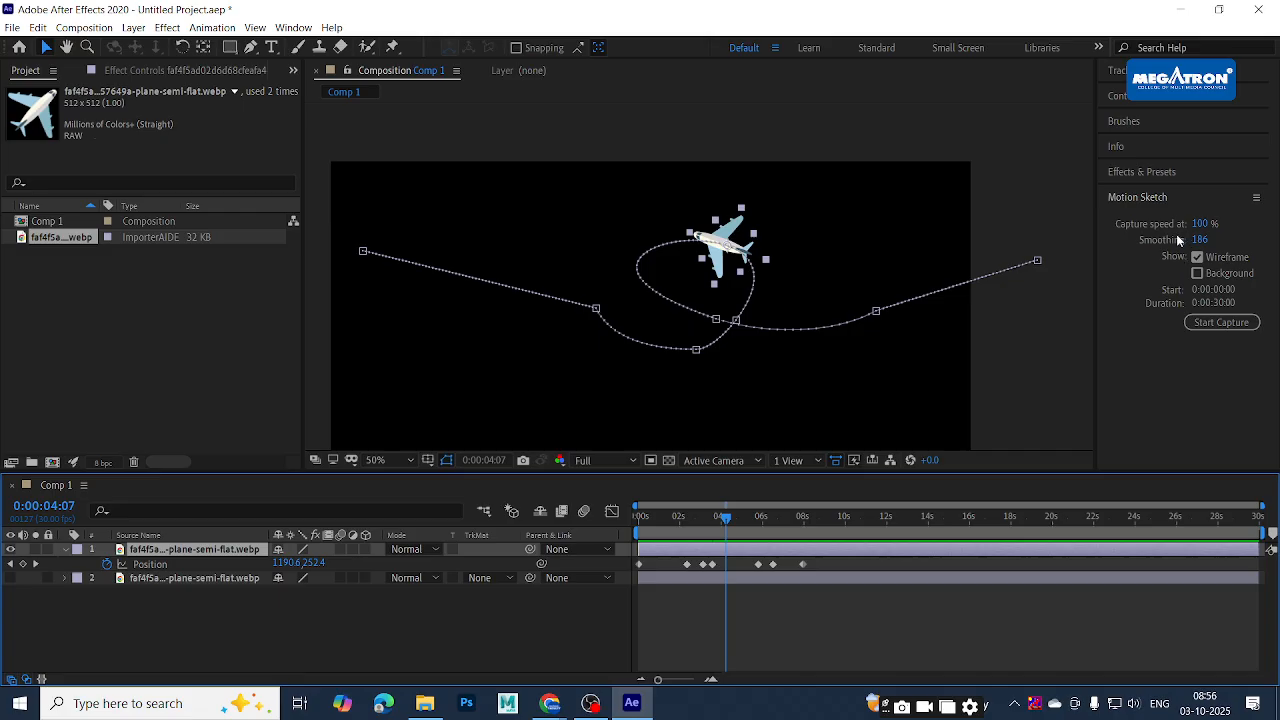
# Move the smoothed path's first bend down and left, and shift the low point after it left, to soften the corner
pyautogui.click(597, 311)
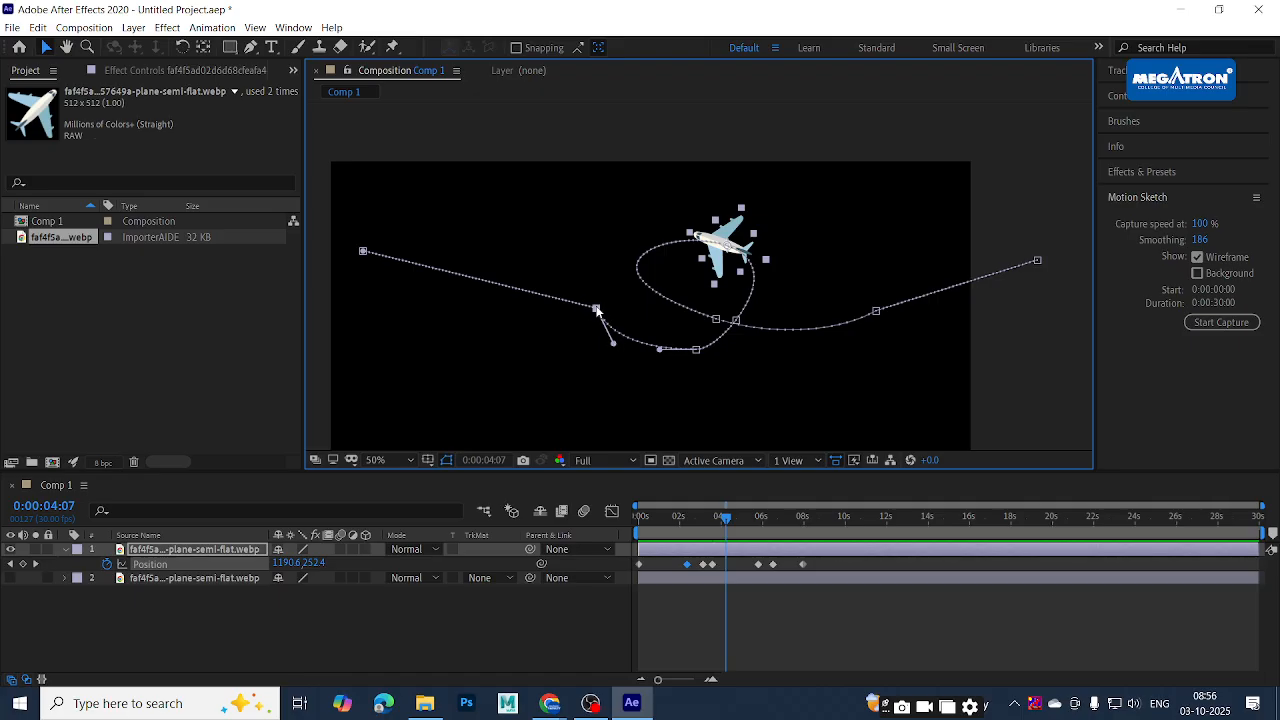
pyautogui.moveTo(597, 309); pyautogui.dragTo(574, 330)
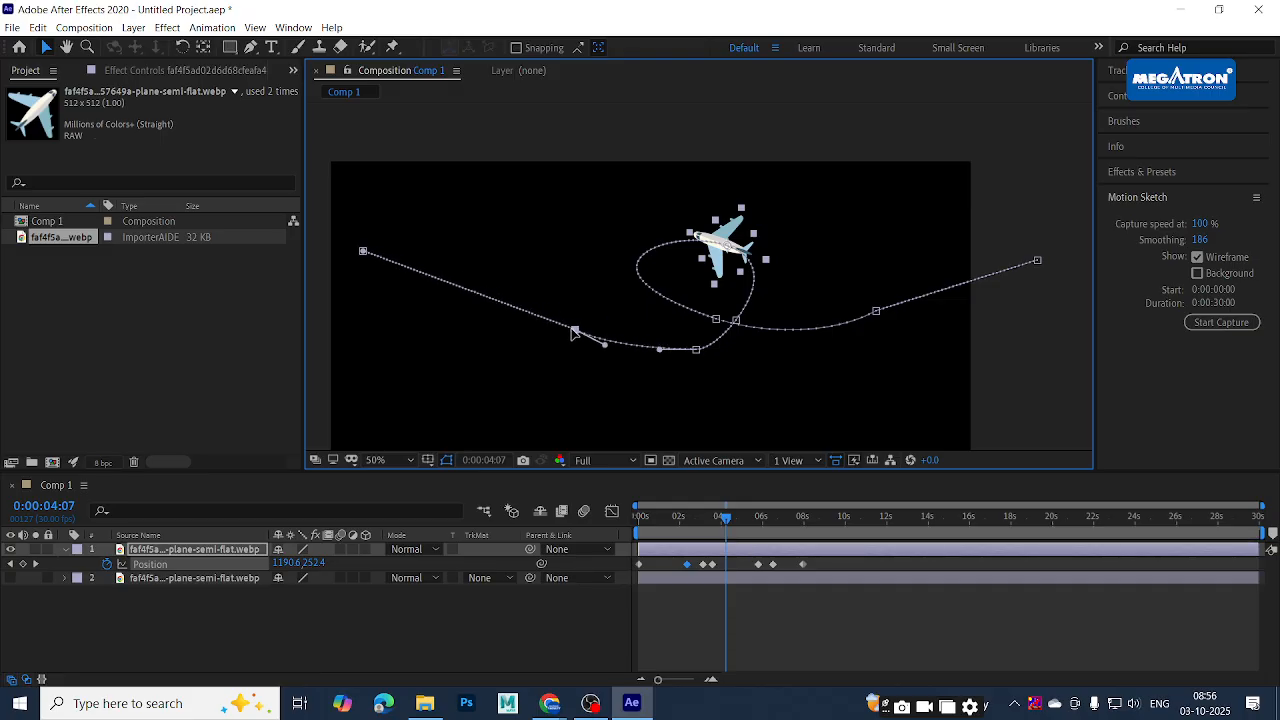
pyautogui.moveTo(696, 352); pyautogui.dragTo(670, 346)
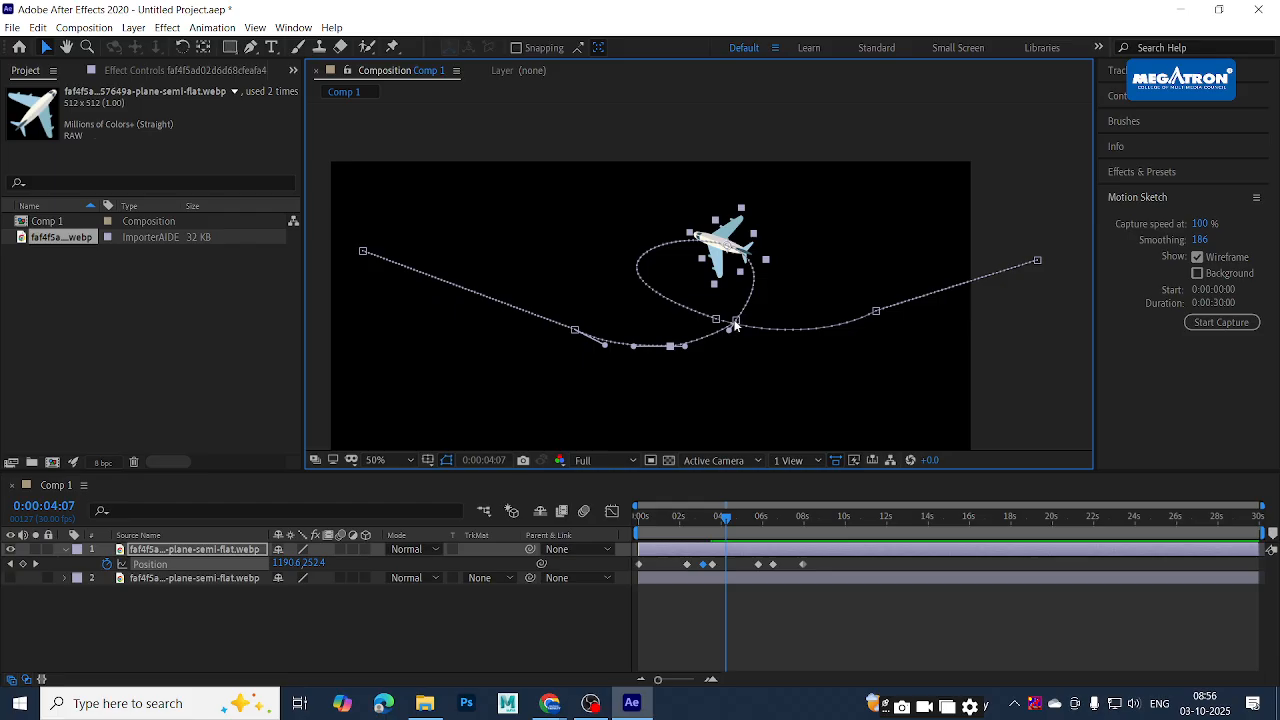
# Widen the loop by adjusting its entry point and curve handle, and reposition the low point just before it
pyautogui.moveTo(735, 325); pyautogui.dragTo(784, 366)
pyautogui.moveTo(748, 310); pyautogui.dragTo(759, 300)
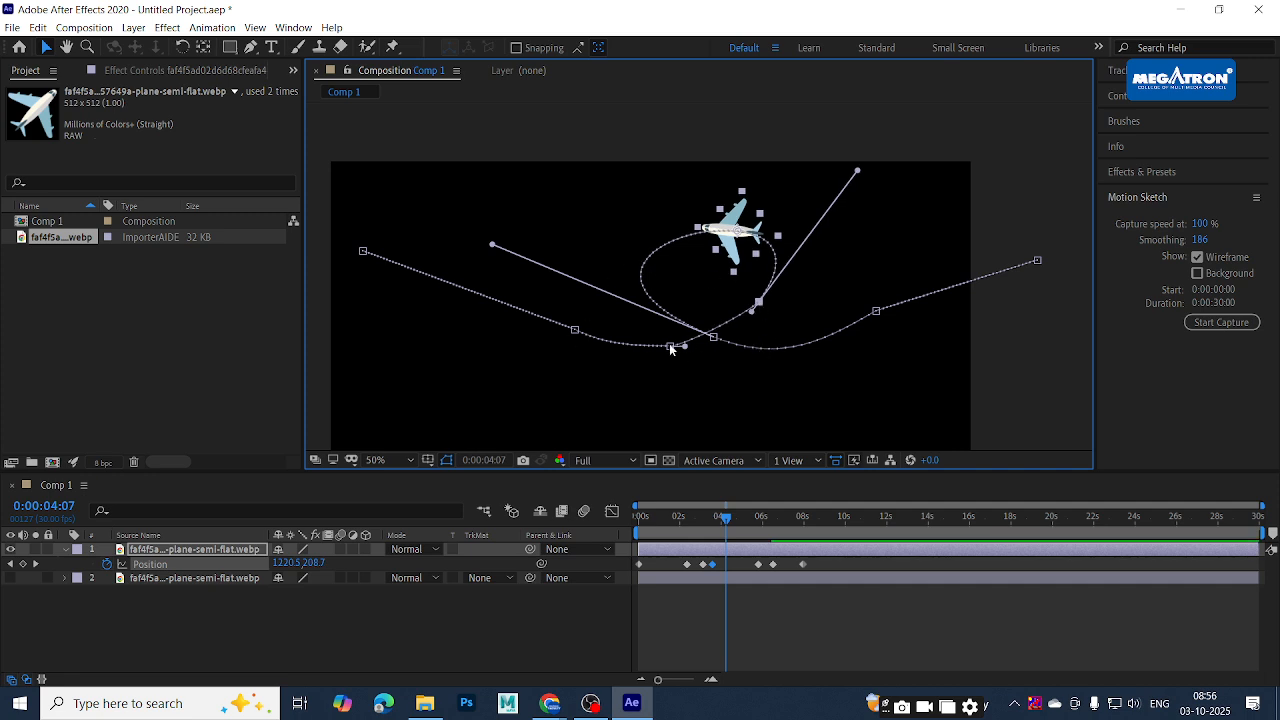
pyautogui.moveTo(659, 344); pyautogui.dragTo(661, 344)
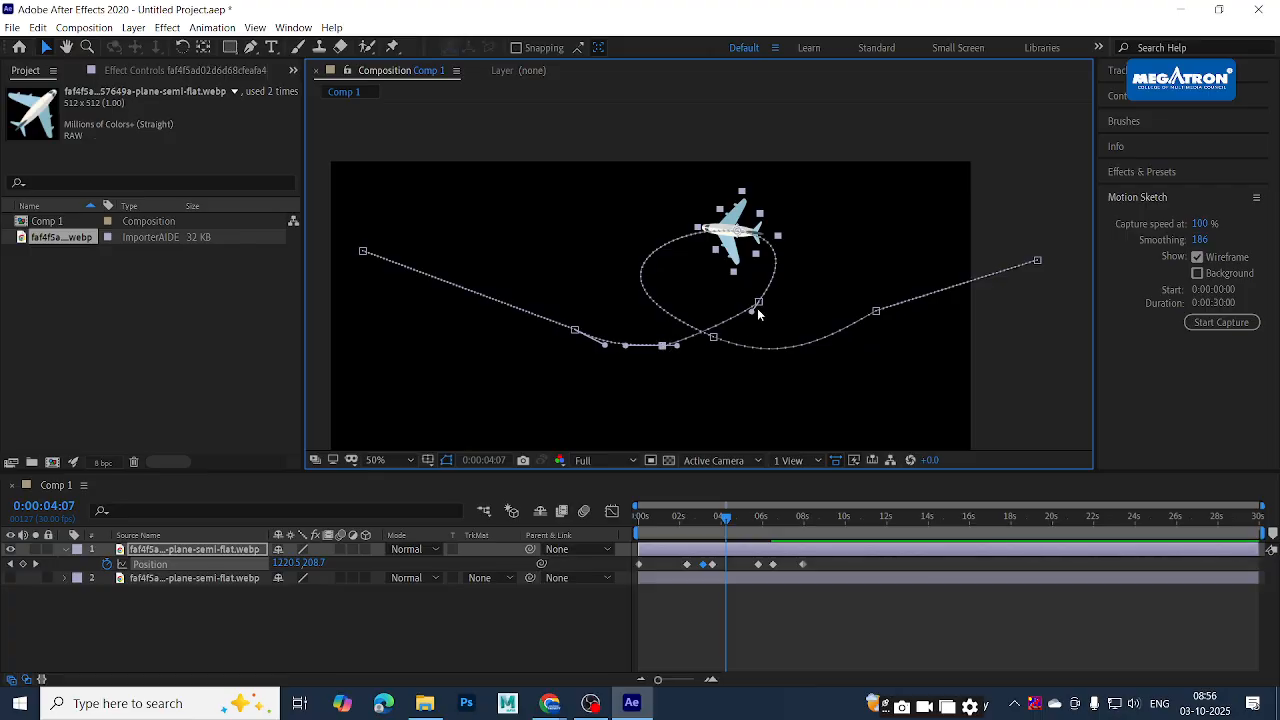
pyautogui.moveTo(760, 304); pyautogui.dragTo(744, 348)
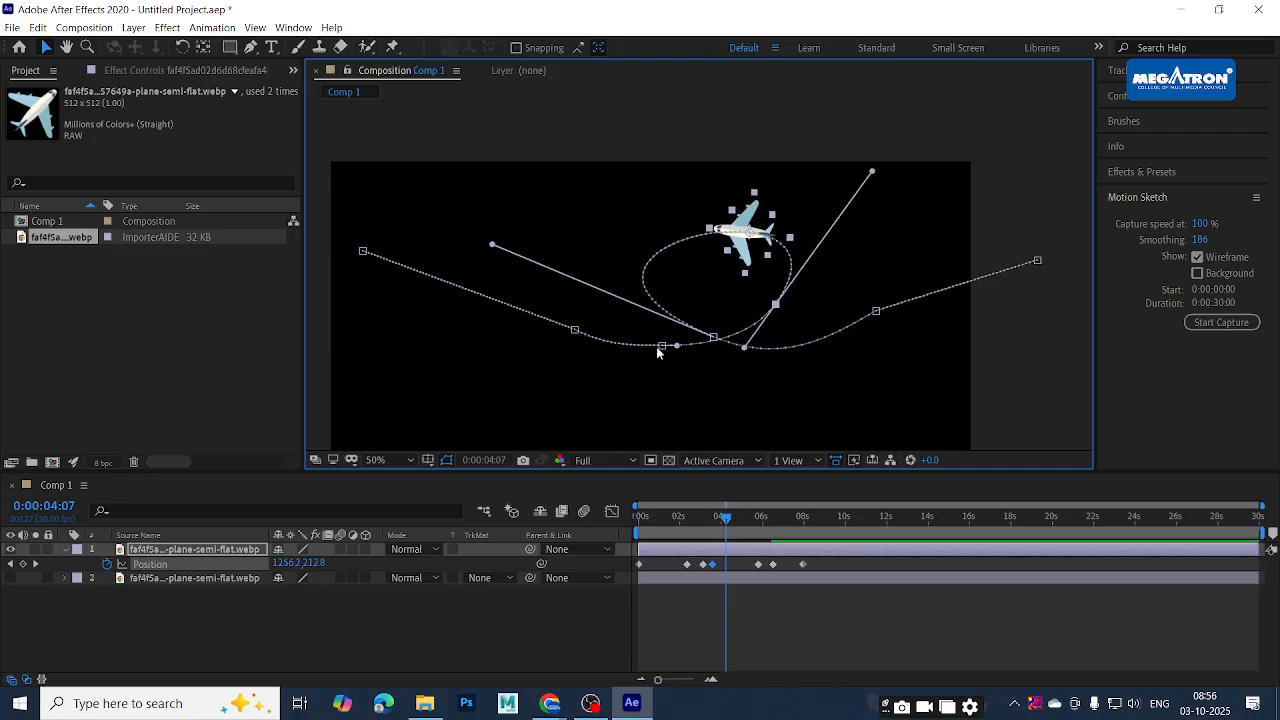
pyautogui.moveTo(661, 346); pyautogui.dragTo(679, 352)
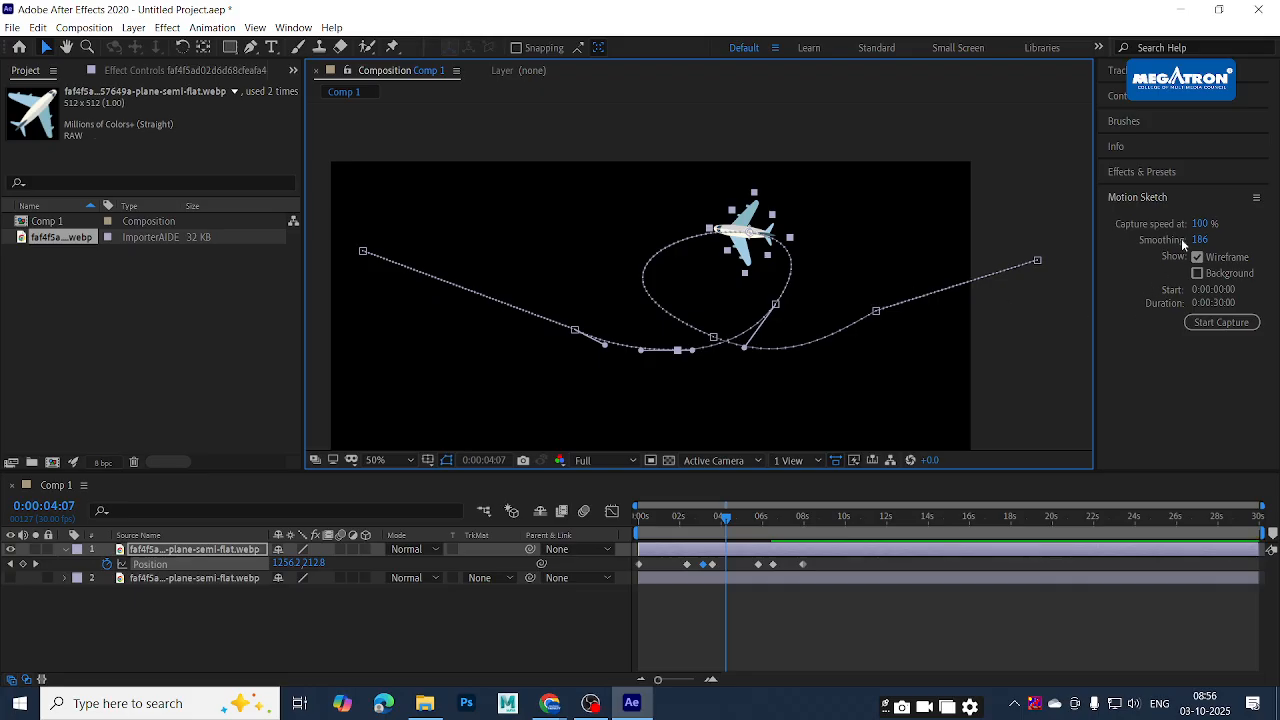
# Reveal the original plane layer's Position keyframes, select them all, show that layer and hide the copy
pyautogui.click(710, 580)
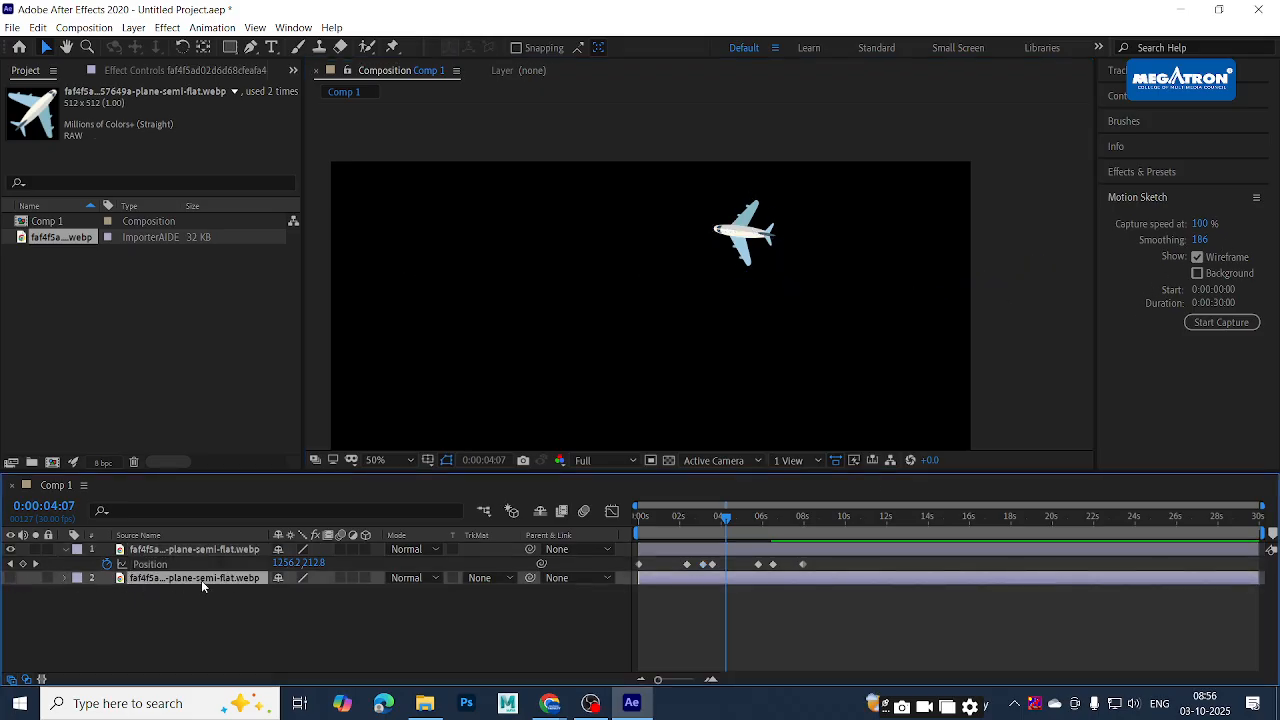
pyautogui.press('p')
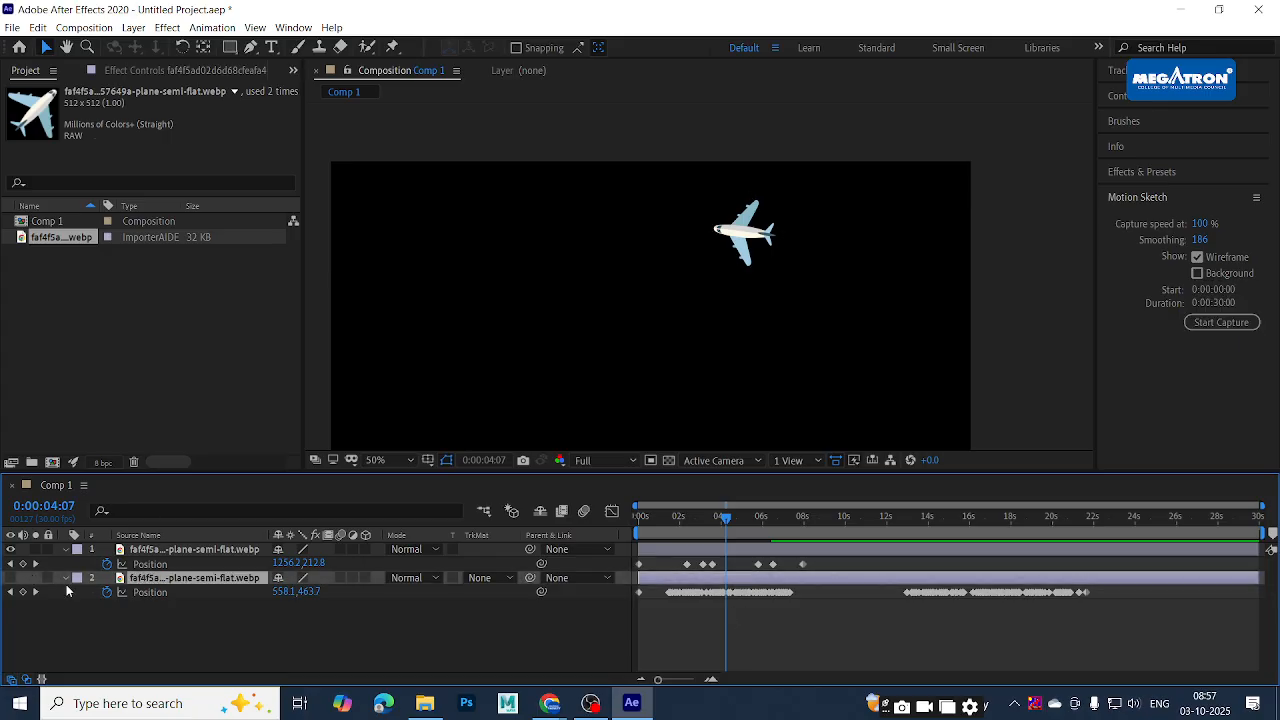
pyautogui.click(160, 592)
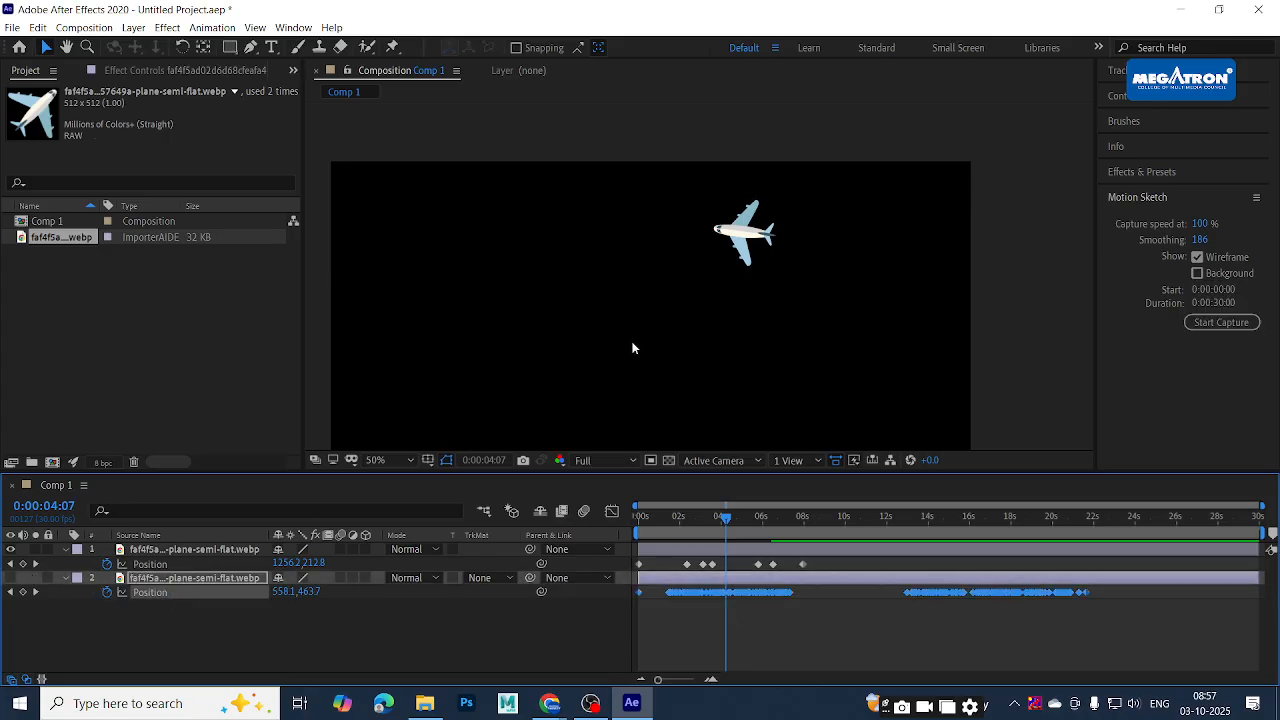
pyautogui.press(',')
pyautogui.press(',')
pyautogui.click(10, 578)
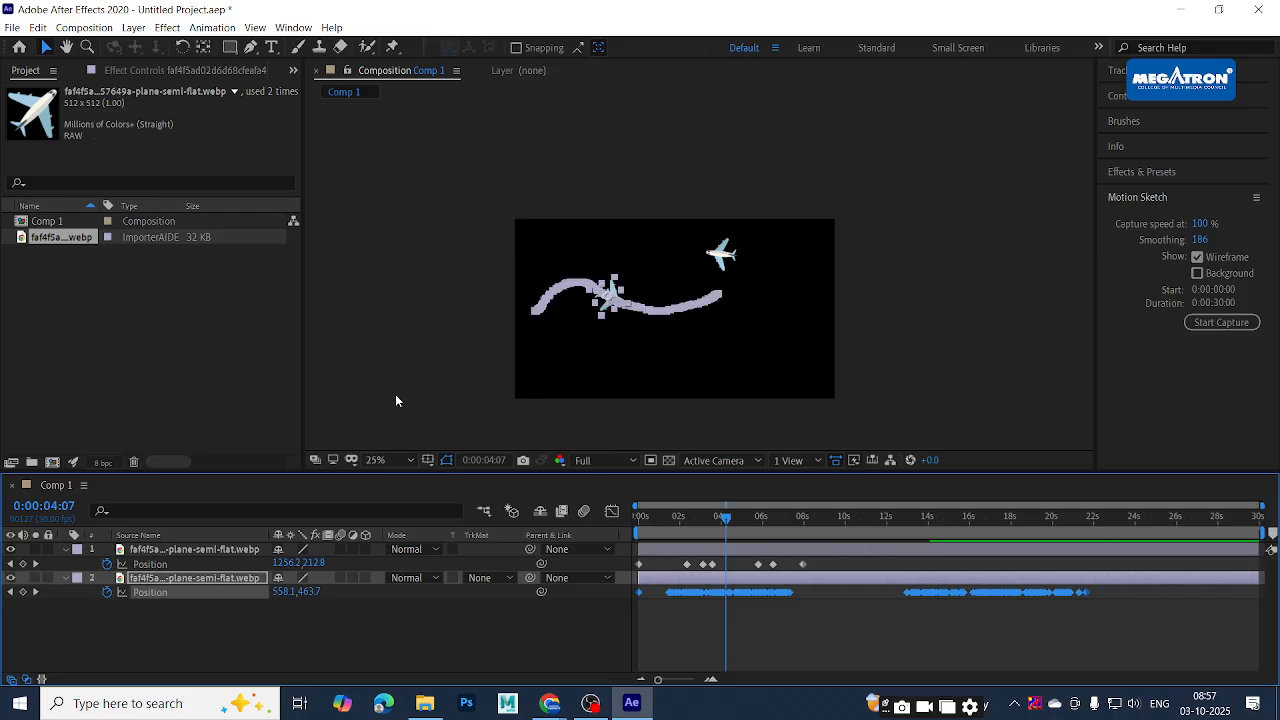
pyautogui.click(10, 549)
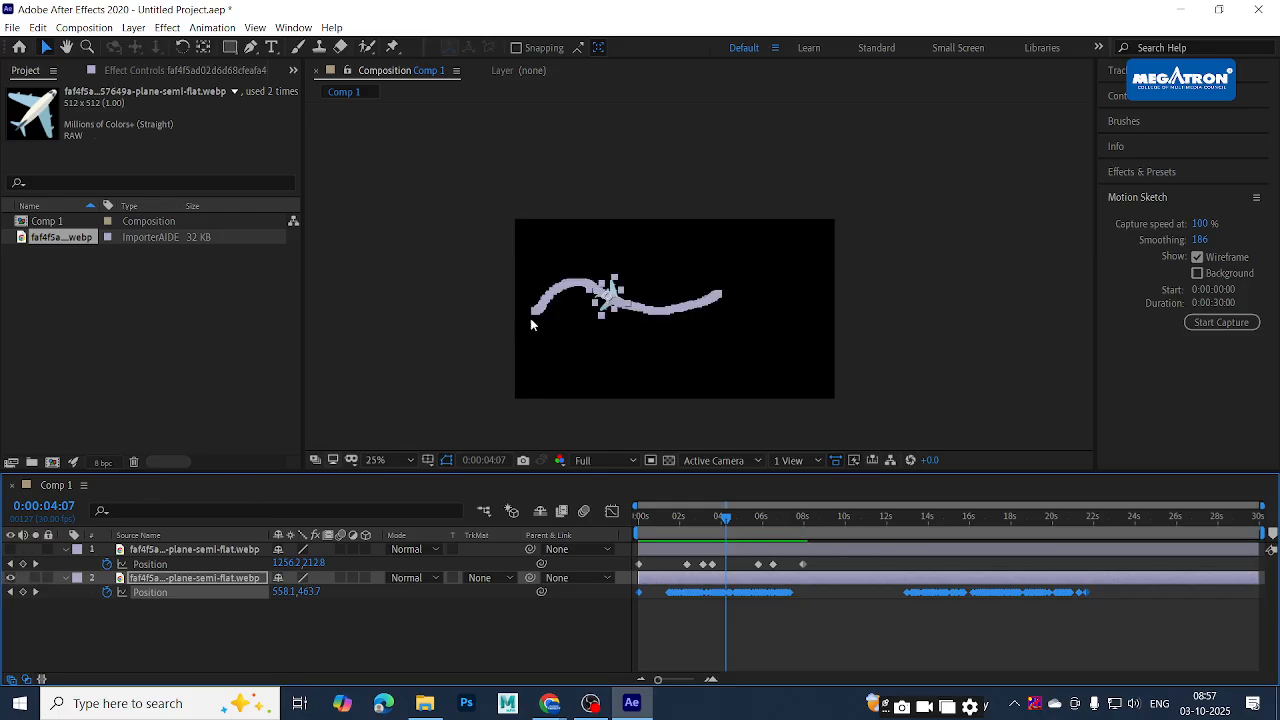
# Examine the original plane's unsmoothed path up close and try adjusting one of its curve handles
pyautogui.press('.')
pyautogui.press('.')
pyautogui.press('.')
pyautogui.moveTo(543, 385); pyautogui.dragTo(749, 206)
pyautogui.press('.')
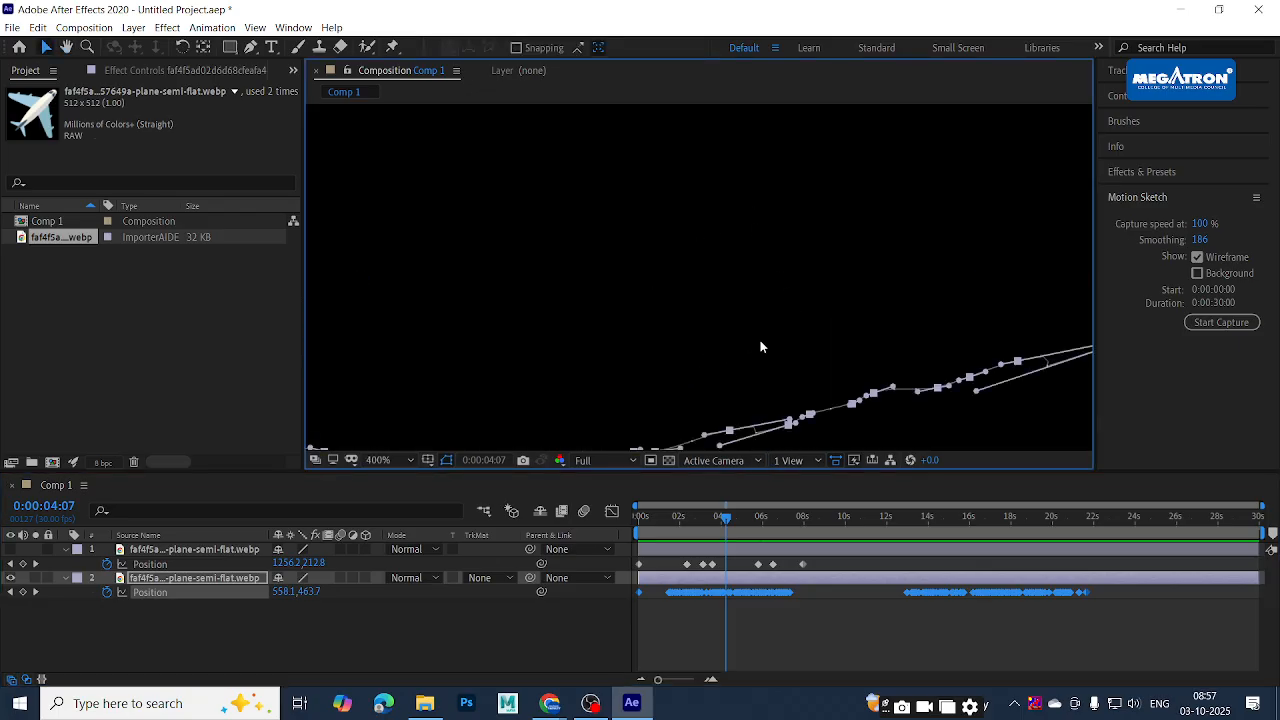
pyautogui.moveTo(760, 343); pyautogui.dragTo(706, 196)
pyautogui.press('v')
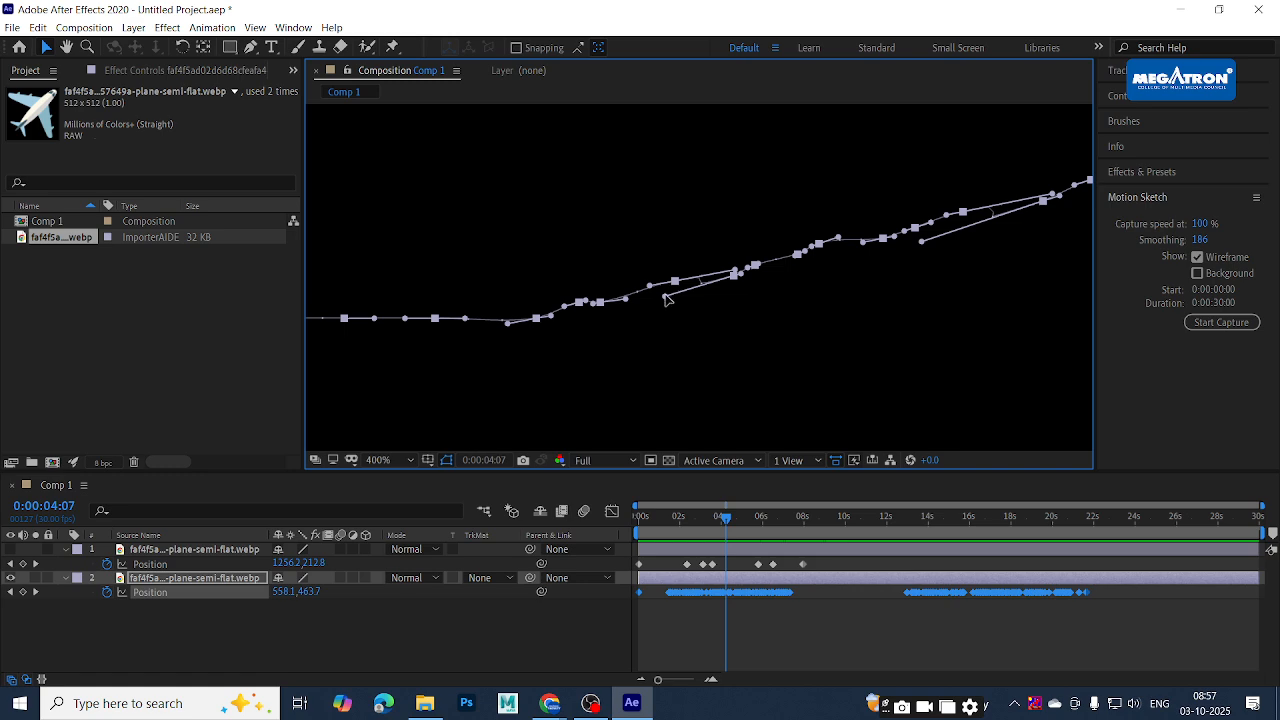
pyautogui.moveTo(665, 297); pyautogui.dragTo(712, 276)
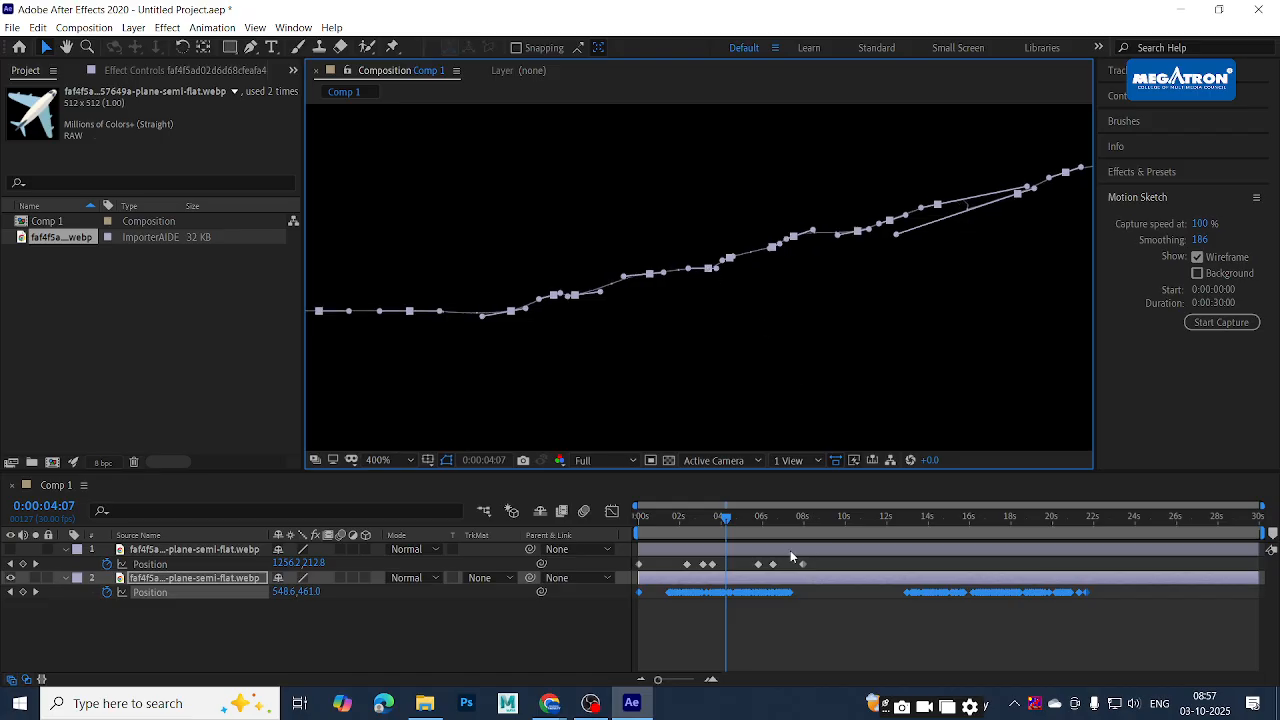
# Delete the original plane layer with the unsmoothed path and make the remaining plane layer visible
pyautogui.click(729, 618)
pyautogui.click(677, 585)
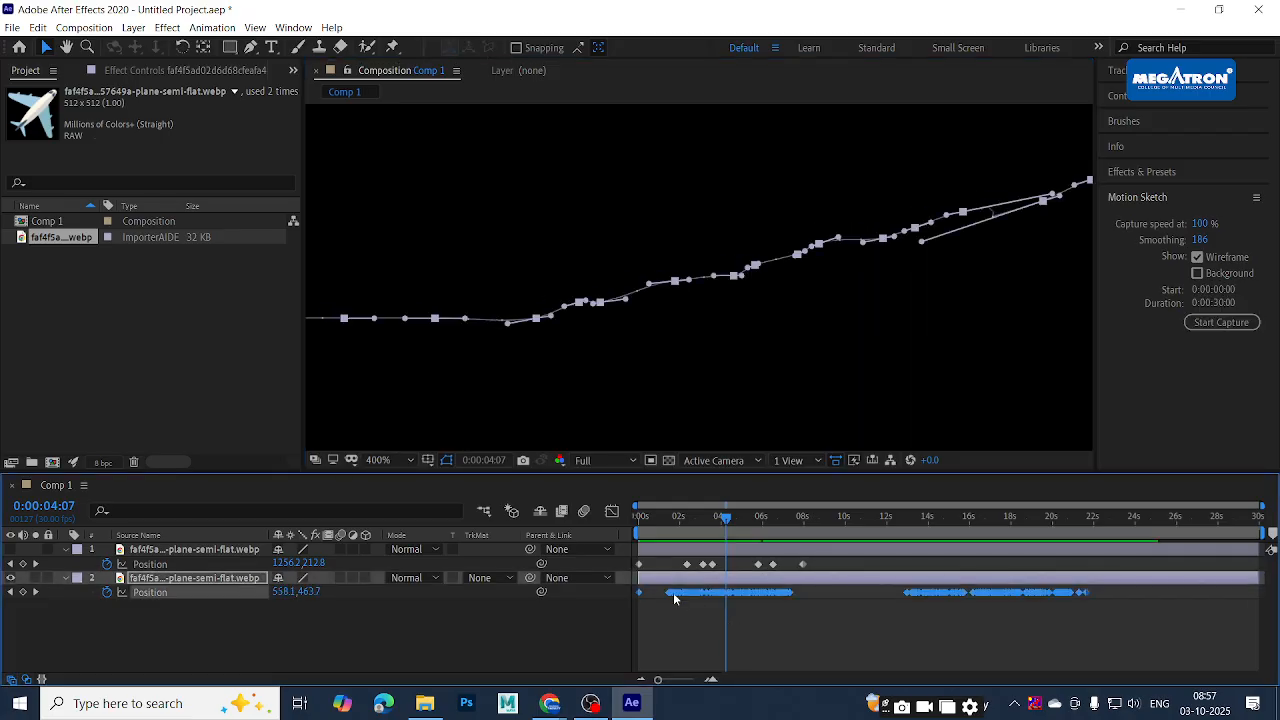
pyautogui.press('Delete')
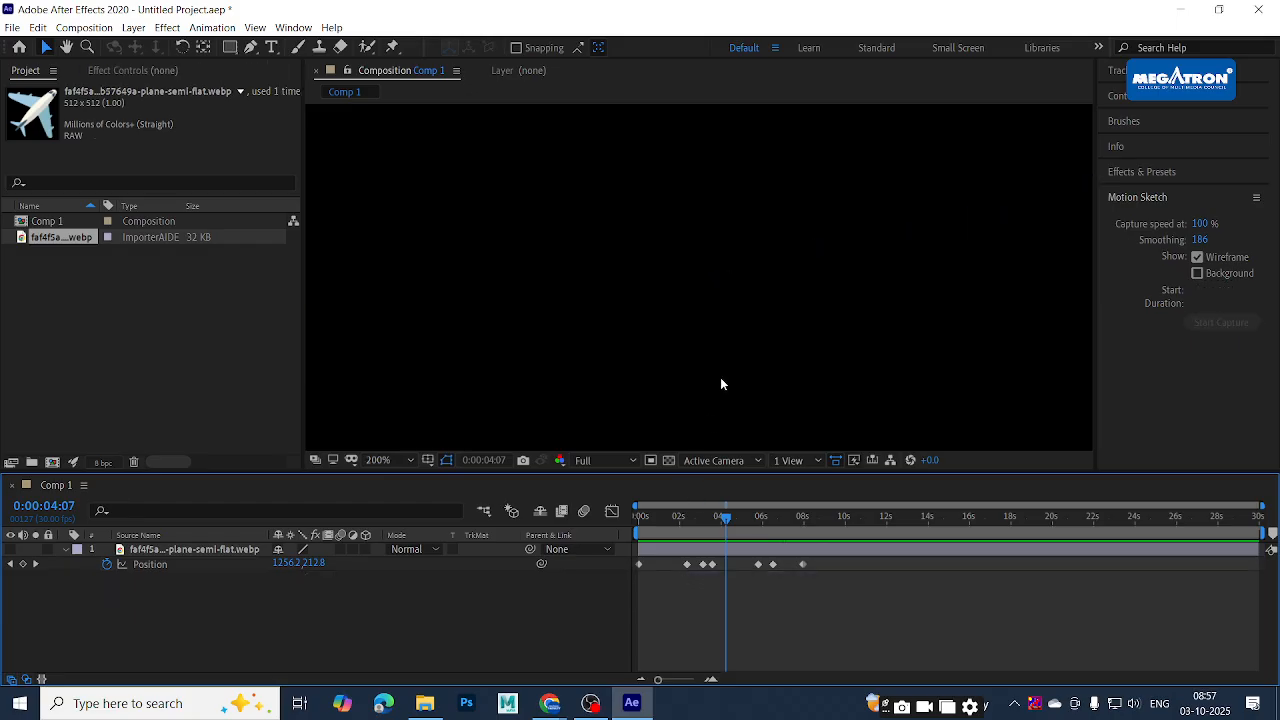
pyautogui.scroll(-2, 720, 380)
pyautogui.click(674, 552)
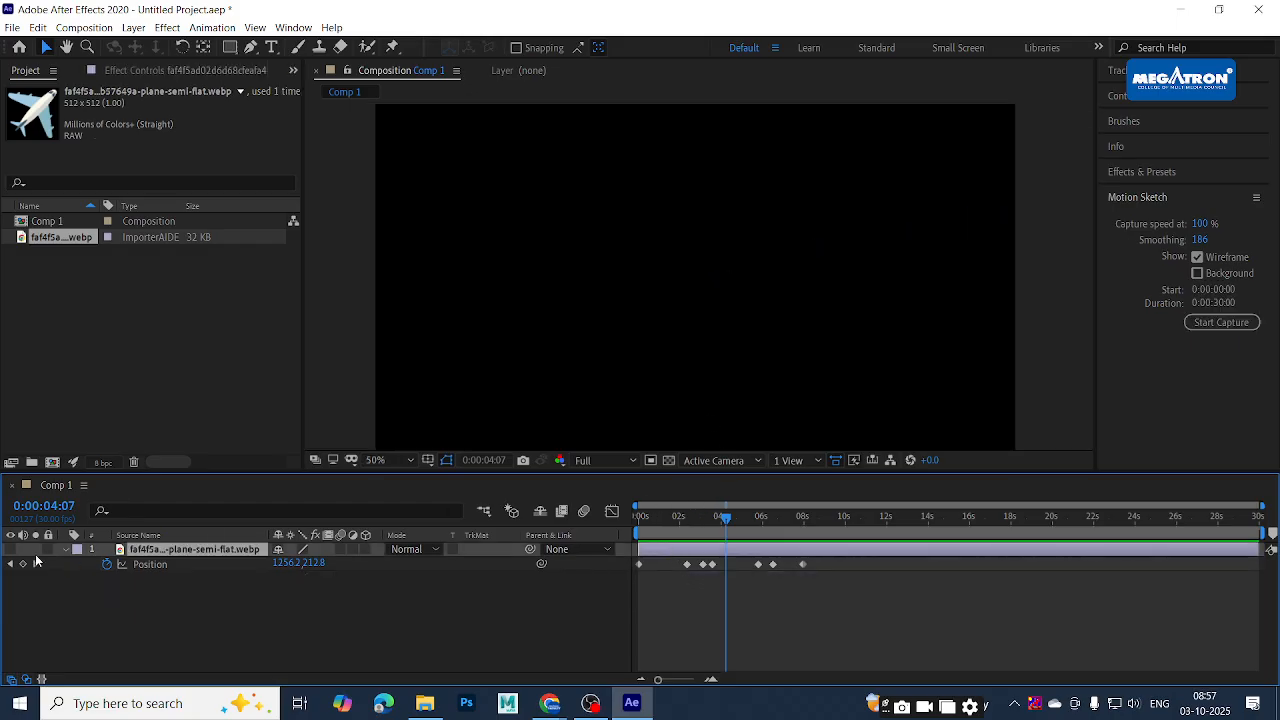
pyautogui.scroll(-1, 700, 310)
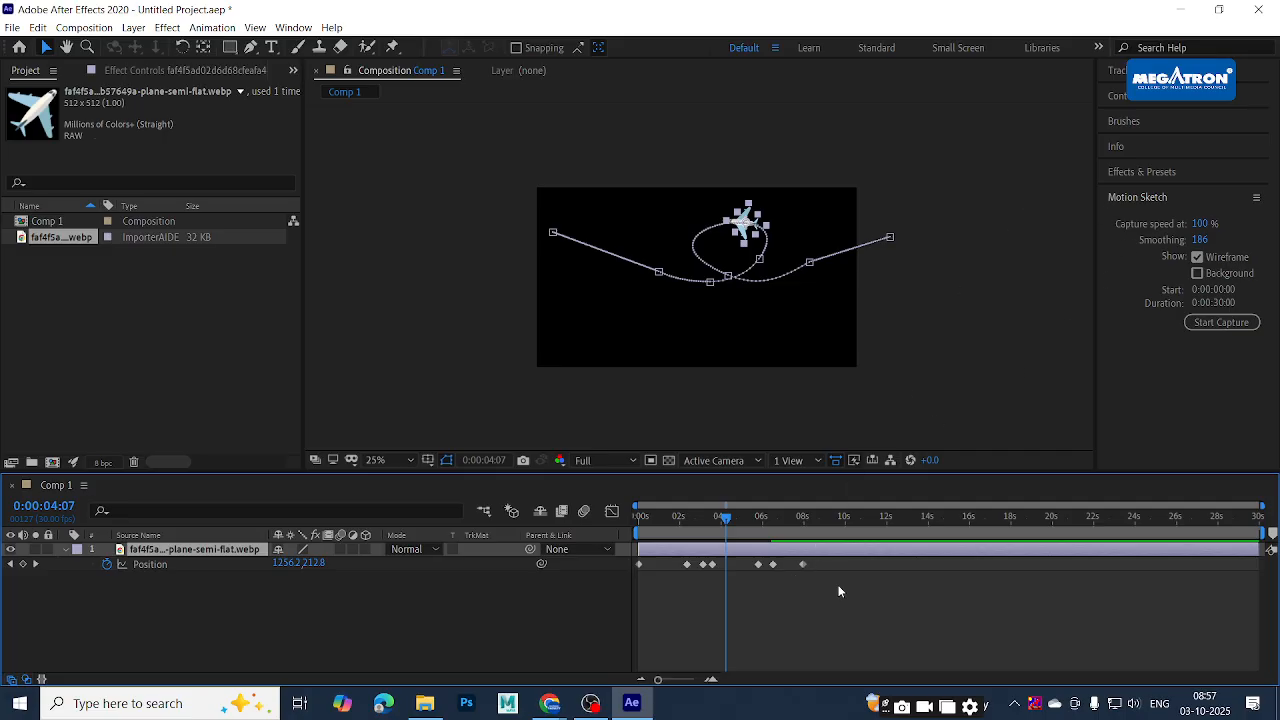
# Delete every Position keyframe after the first one on the plane layer and return to the first frame
pyautogui.moveTo(838, 585); pyautogui.dragTo(674, 559)
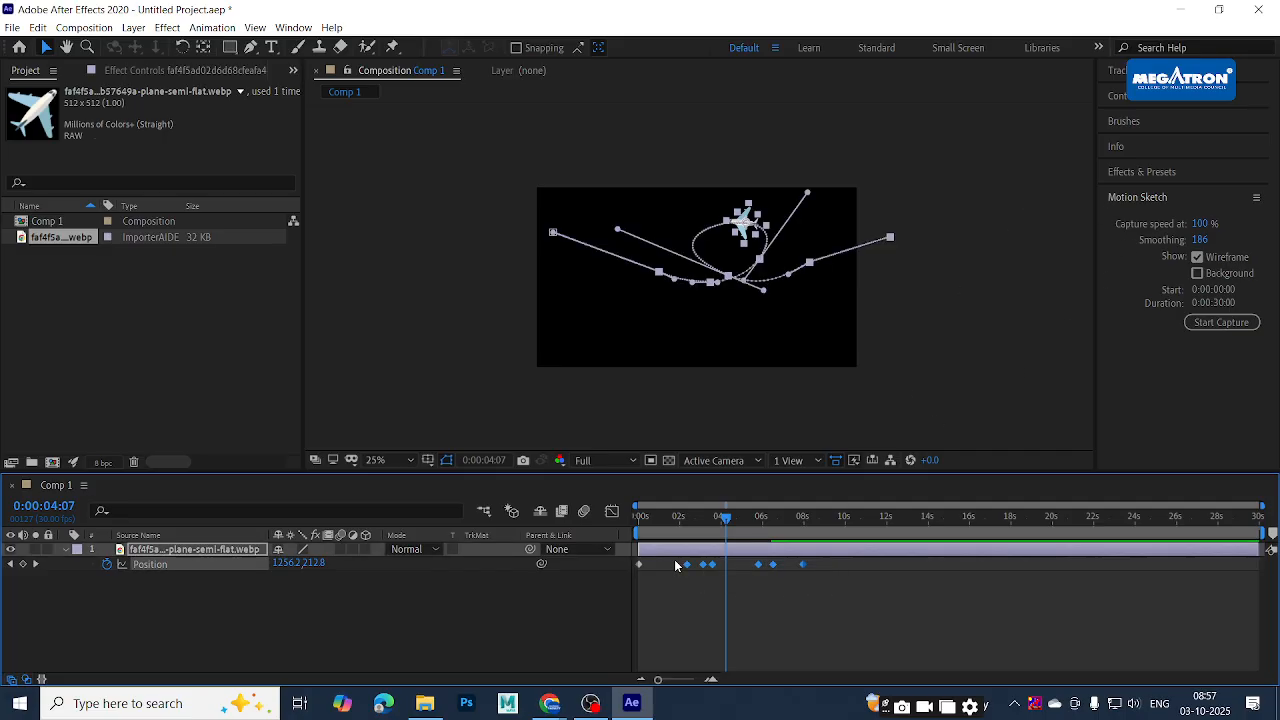
pyautogui.press('Delete')
pyautogui.click(651, 518)
pyautogui.press('Home')
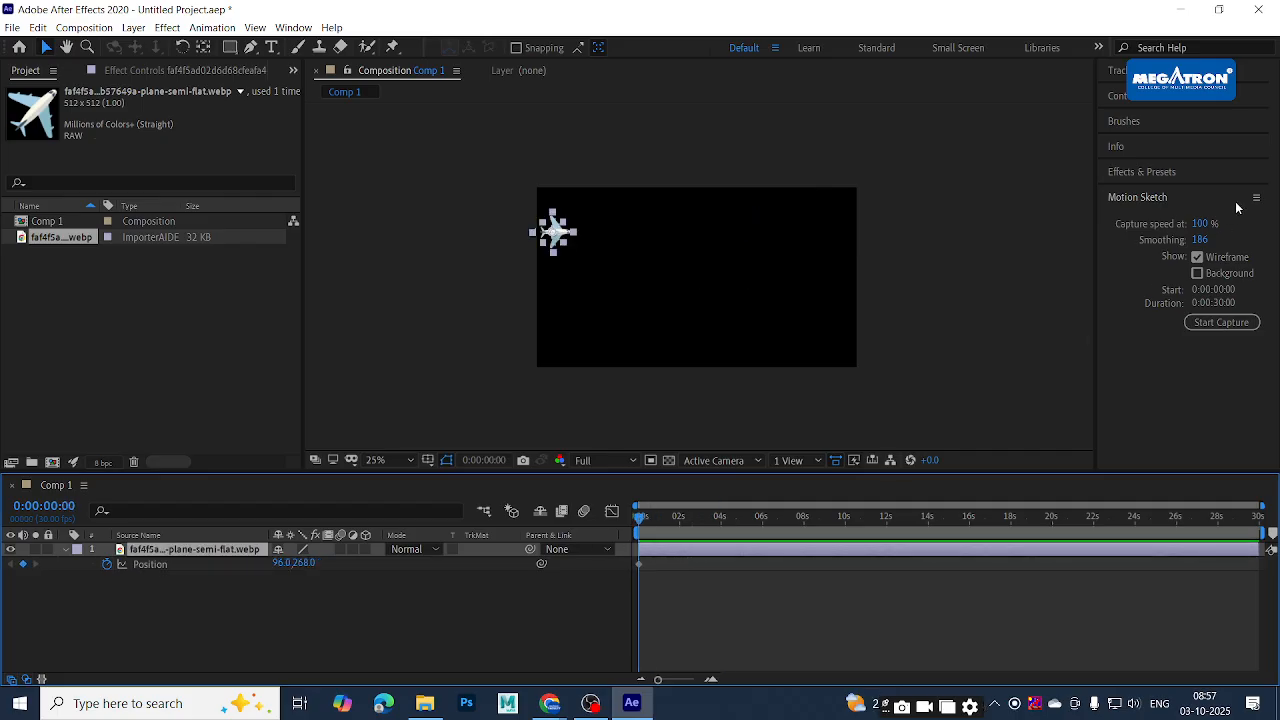
# Set Motion Sketch smoothing to 104 and capture a flight path with two loops ending past the frame's right edge
pyautogui.moveTo(1207, 241); pyautogui.dragTo(1182, 244)
pyautogui.moveTo(1140, 258)
pyautogui.mouseDown()
pyautogui.moveTo(1084, 270)
pyautogui.moveTo(1141, 256)
pyautogui.mouseUp()
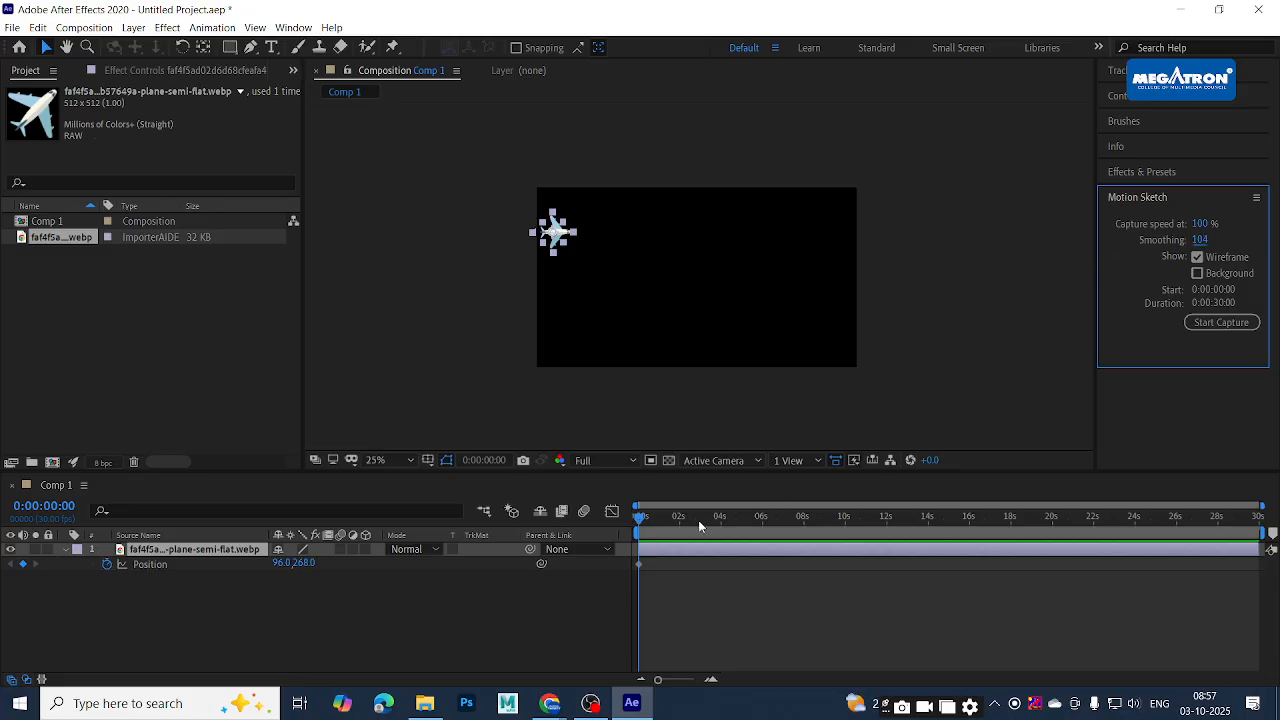
pyautogui.moveTo(699, 522); pyautogui.dragTo(591, 527)
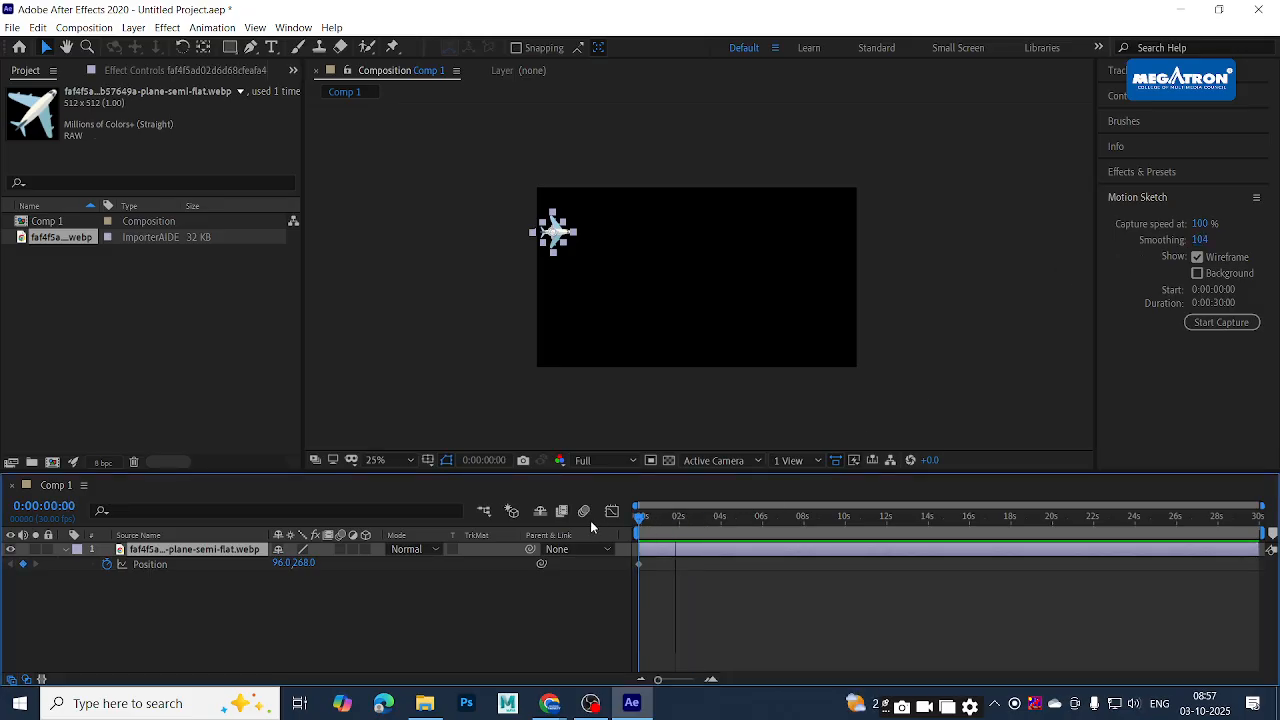
pyautogui.click(1222, 322)
pyautogui.moveTo(560, 232)
pyautogui.mouseDown()
pyautogui.moveTo(653, 229)
pyautogui.moveTo(677, 257)
pyautogui.moveTo(653, 280)
pyautogui.moveTo(612, 285)
pyautogui.moveTo(603, 271)
pyautogui.moveTo(632, 246)
pyautogui.moveTo(679, 239)
pyautogui.moveTo(829, 267)
pyautogui.moveTo(866, 236)
pyautogui.moveTo(848, 213)
pyautogui.moveTo(791, 211)
pyautogui.moveTo(767, 232)
pyautogui.moveTo(755, 290)
pyautogui.moveTo(789, 315)
pyautogui.moveTo(866, 328)
pyautogui.moveTo(929, 313)
pyautogui.moveTo(975, 280)
pyautogui.mouseUp()
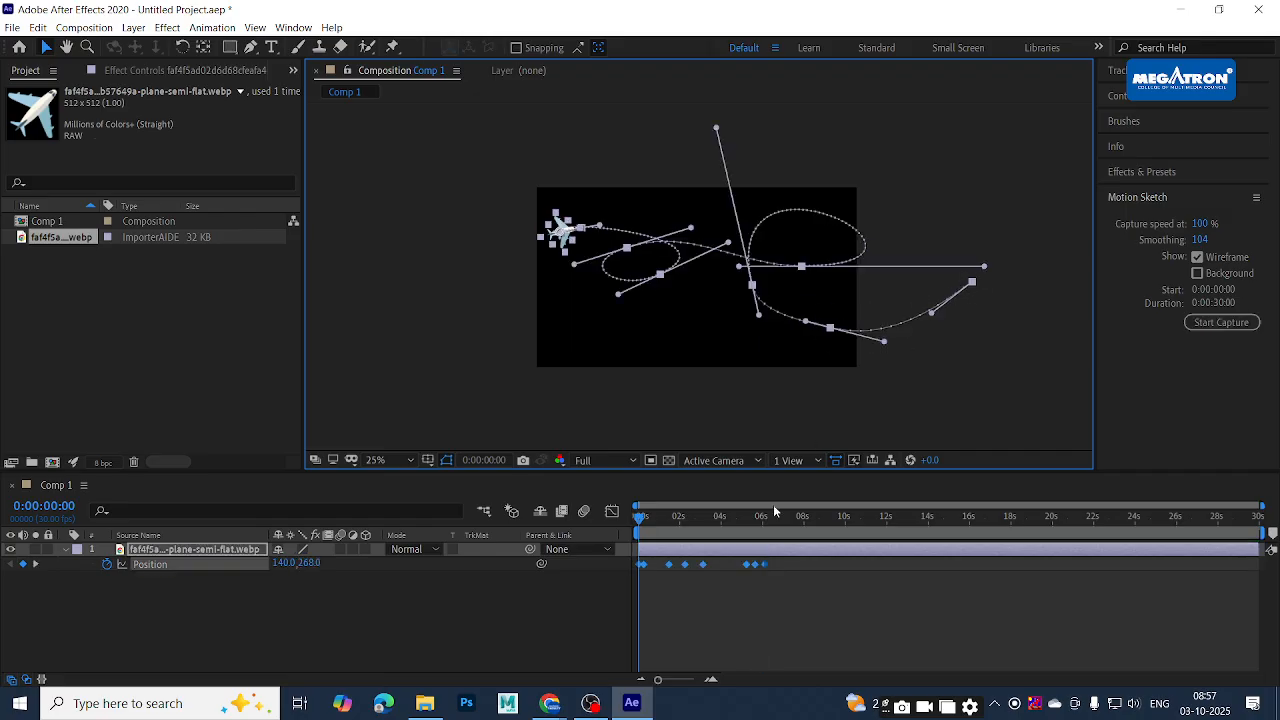
# Preview the plane flying along the newly captured two-loop path, finishing back at the first frame
pyautogui.click(664, 532)
pyautogui.press('space')
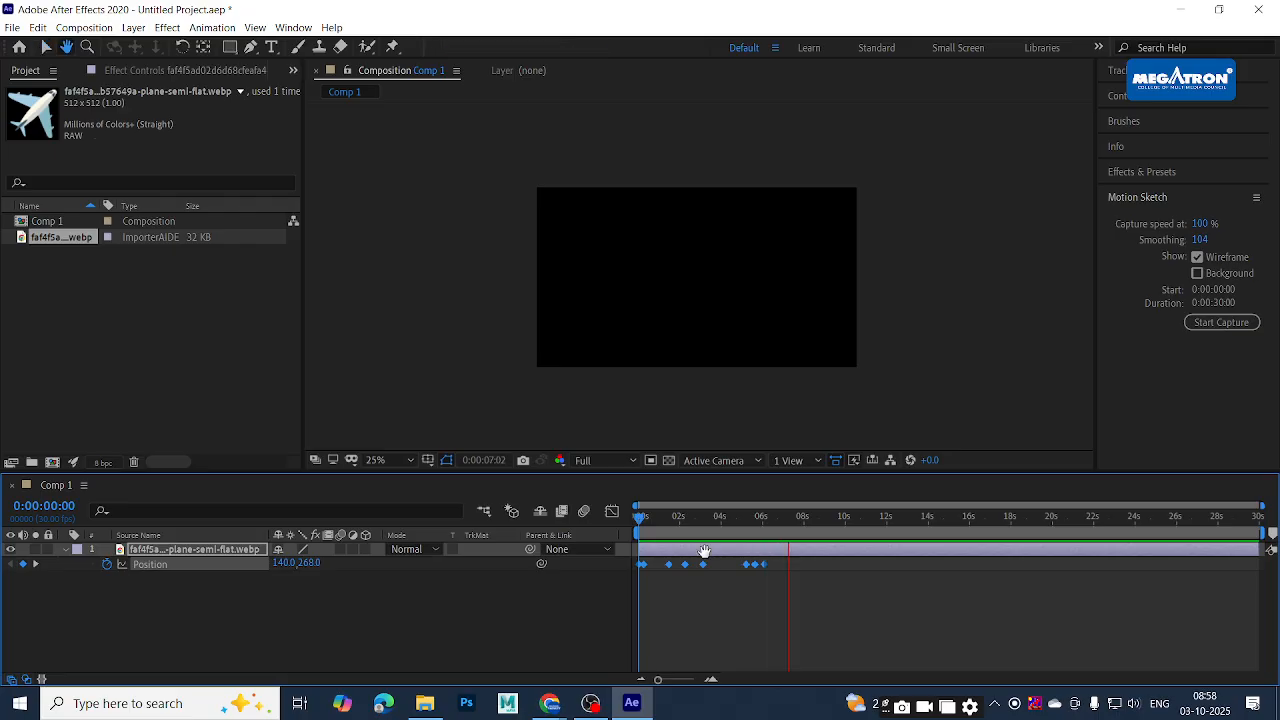
pyautogui.press('space')
pyautogui.moveTo(762, 524); pyautogui.dragTo(597, 530)
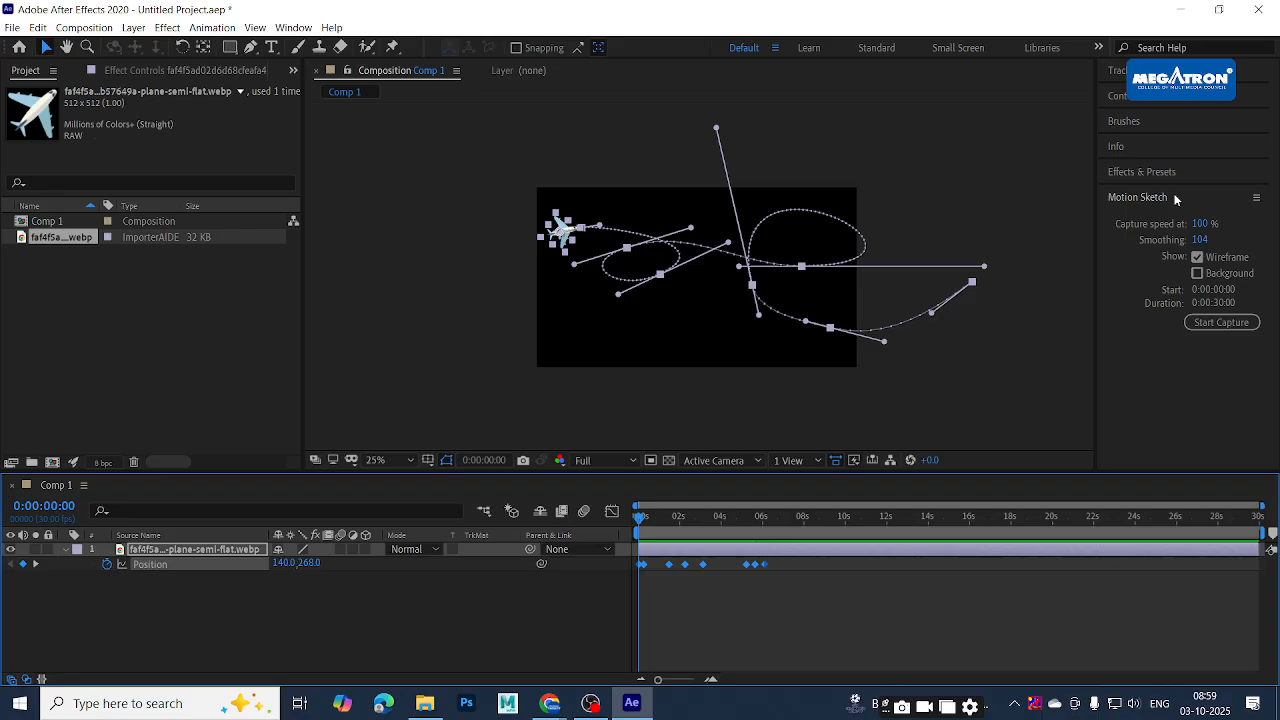
# Preview the plane's flight with its motion path deselected, stop playback, and return to the first frame
pyautogui.click(677, 610)
pyautogui.press('space')
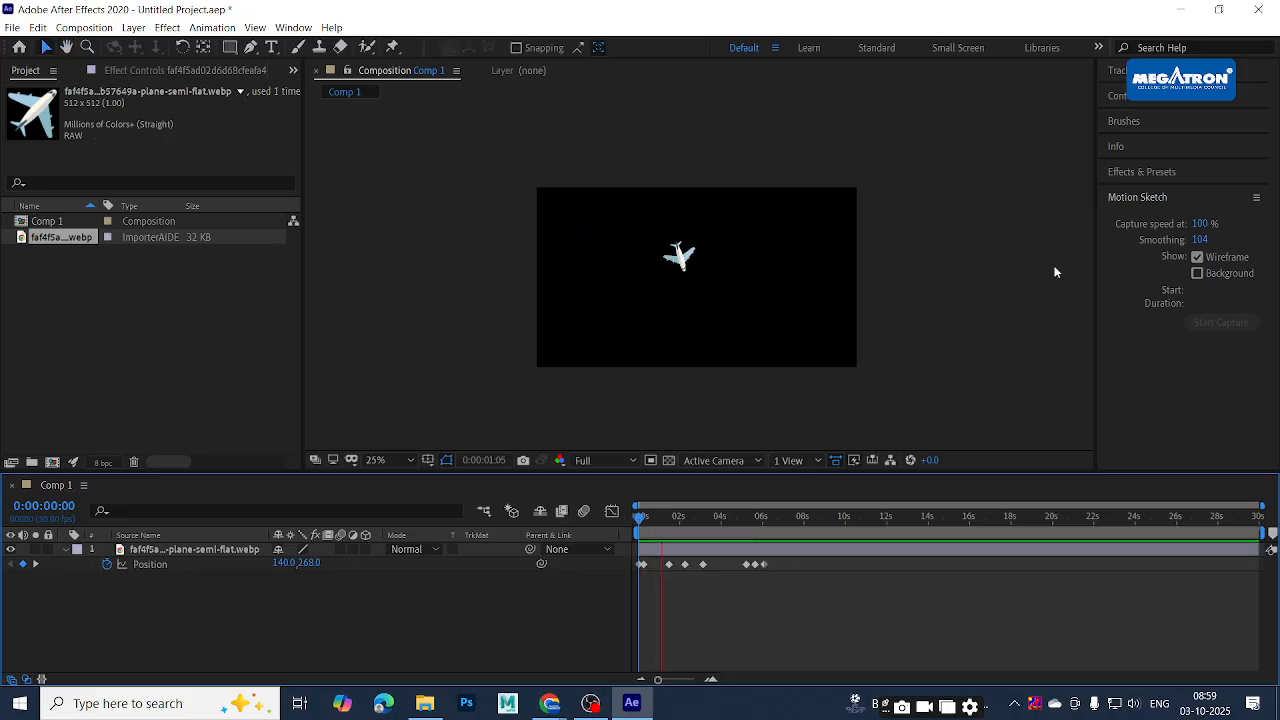
pyautogui.click(1142, 196)
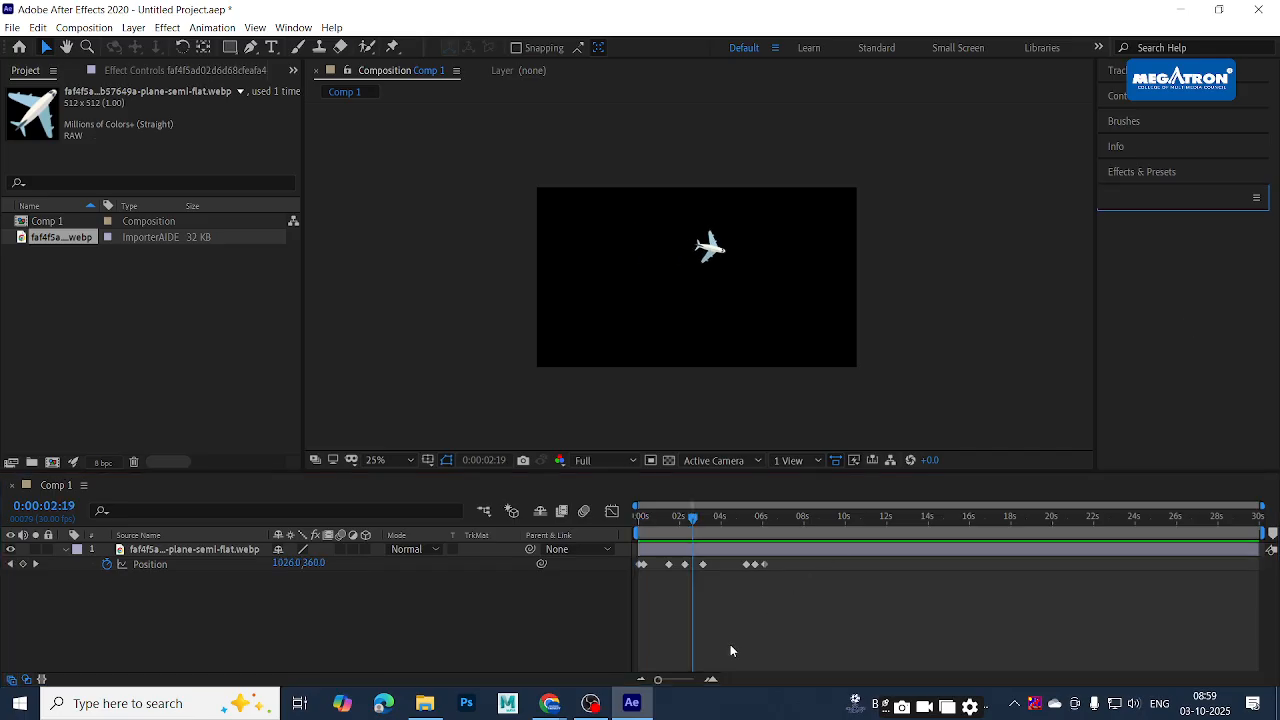
pyautogui.moveTo(693, 518); pyautogui.dragTo(629, 521)
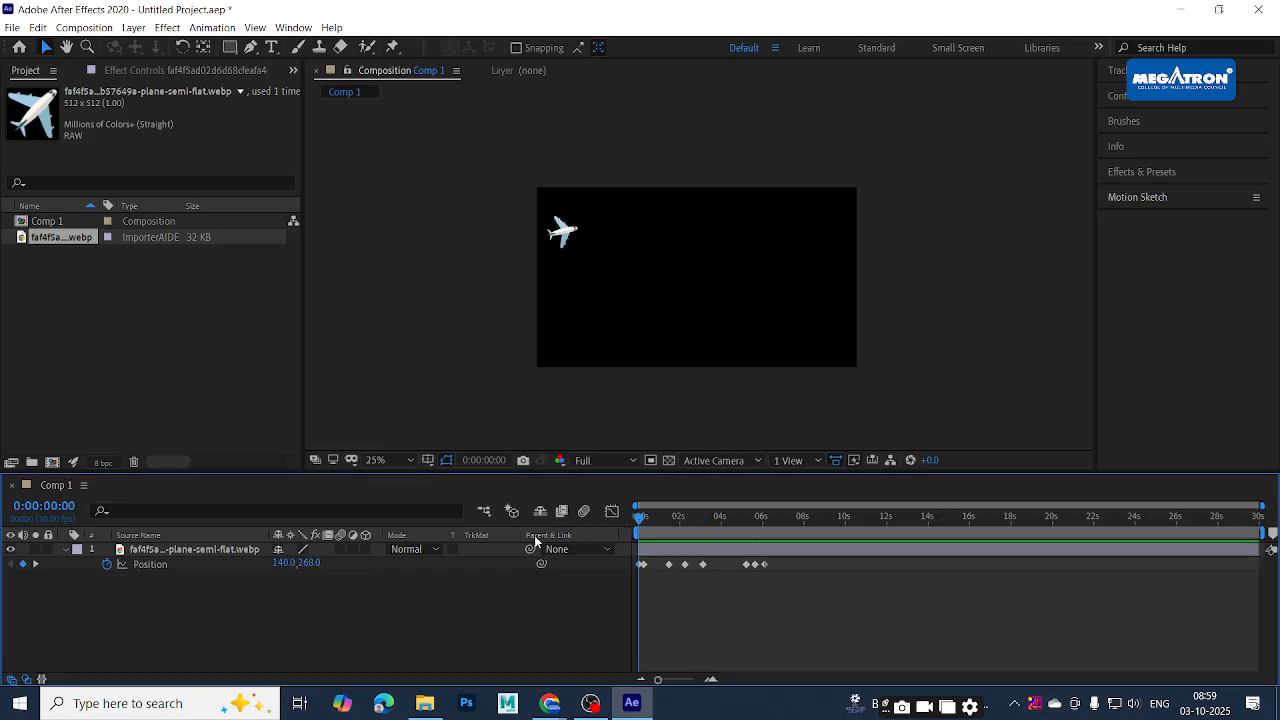
pyautogui.click(142, 556)
# Check the Google Meet call in Chrome and return to After Effects
pyautogui.hotkey('alt', 'Tab')
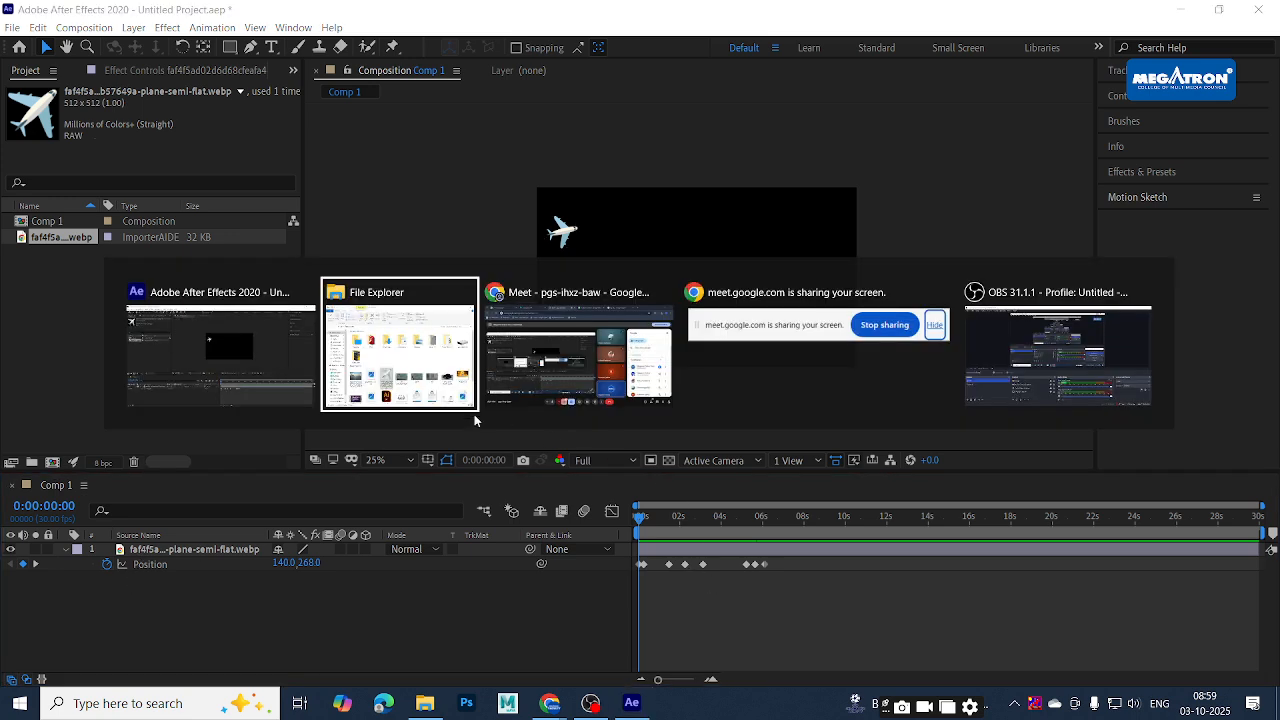
pyautogui.click(556, 351)
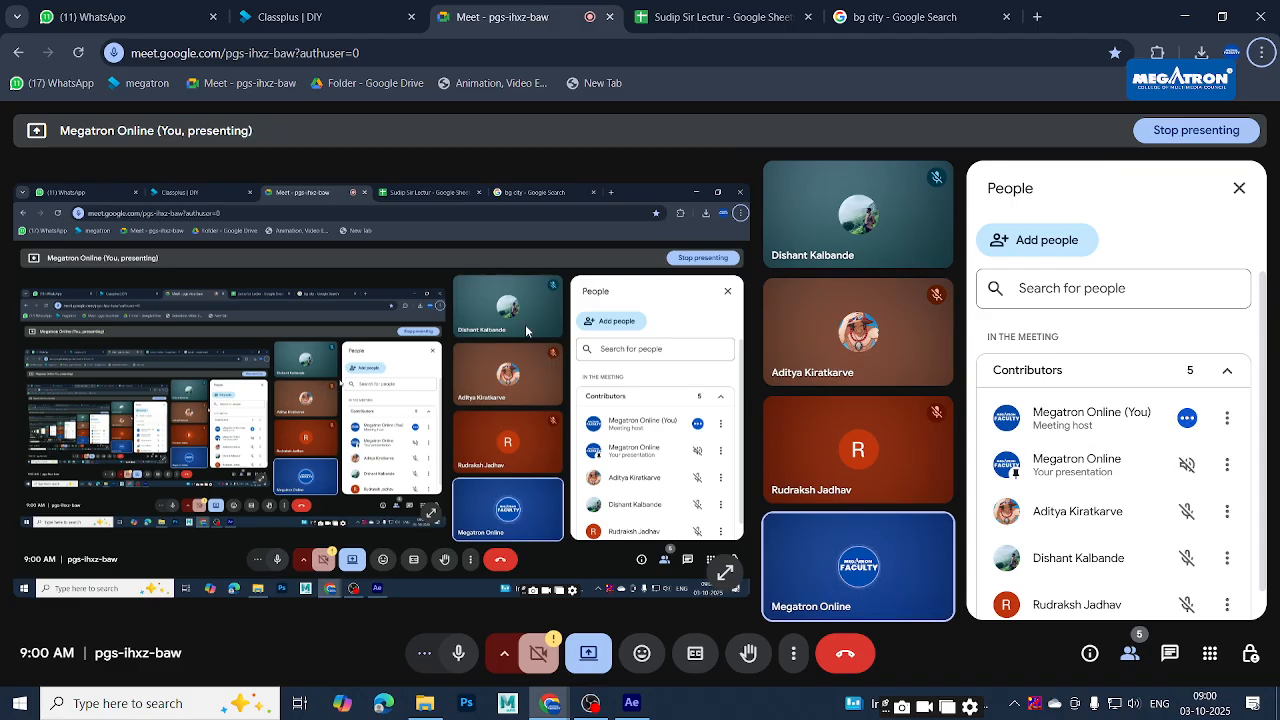
pyautogui.hotkey('alt', 'Tab')
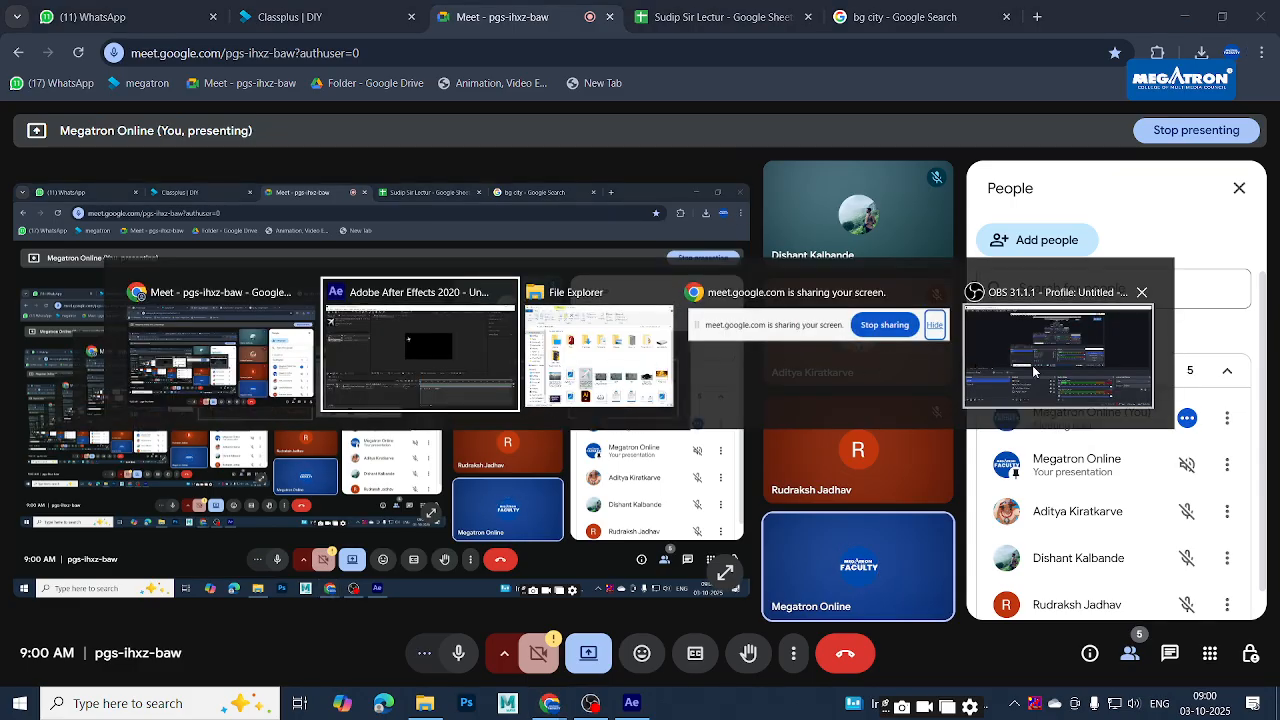
pyautogui.click(509, 372)
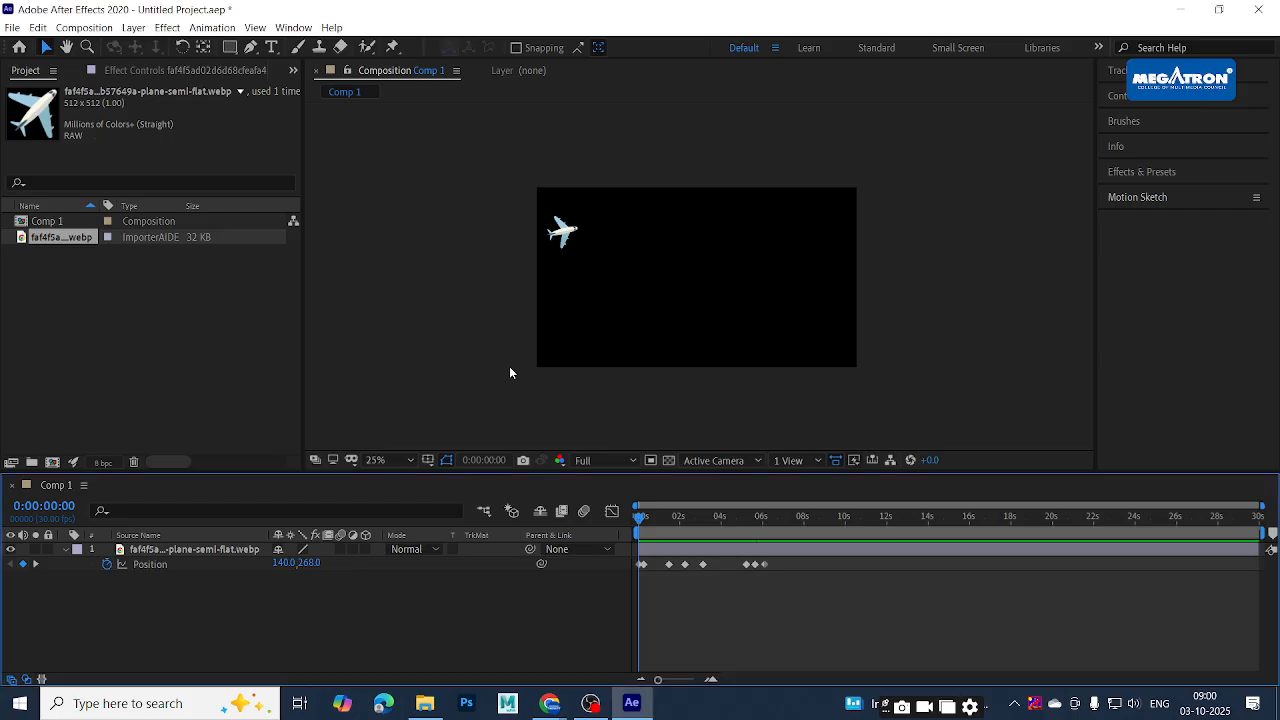
# Switch to Chrome and open the YouTube home page in a new browser tab
pyautogui.hotkey('alt', 'Tab')
pyautogui.click(380, 356)
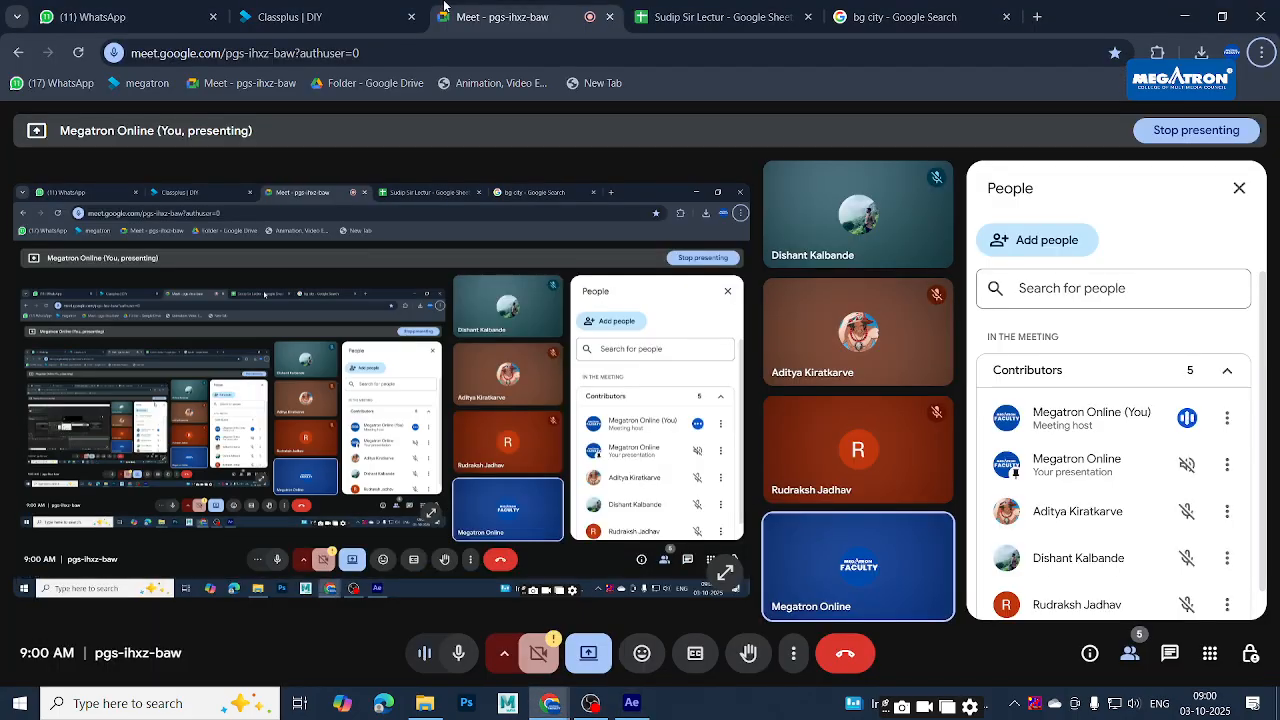
pyautogui.click(1037, 16)
pyautogui.click(703, 54)
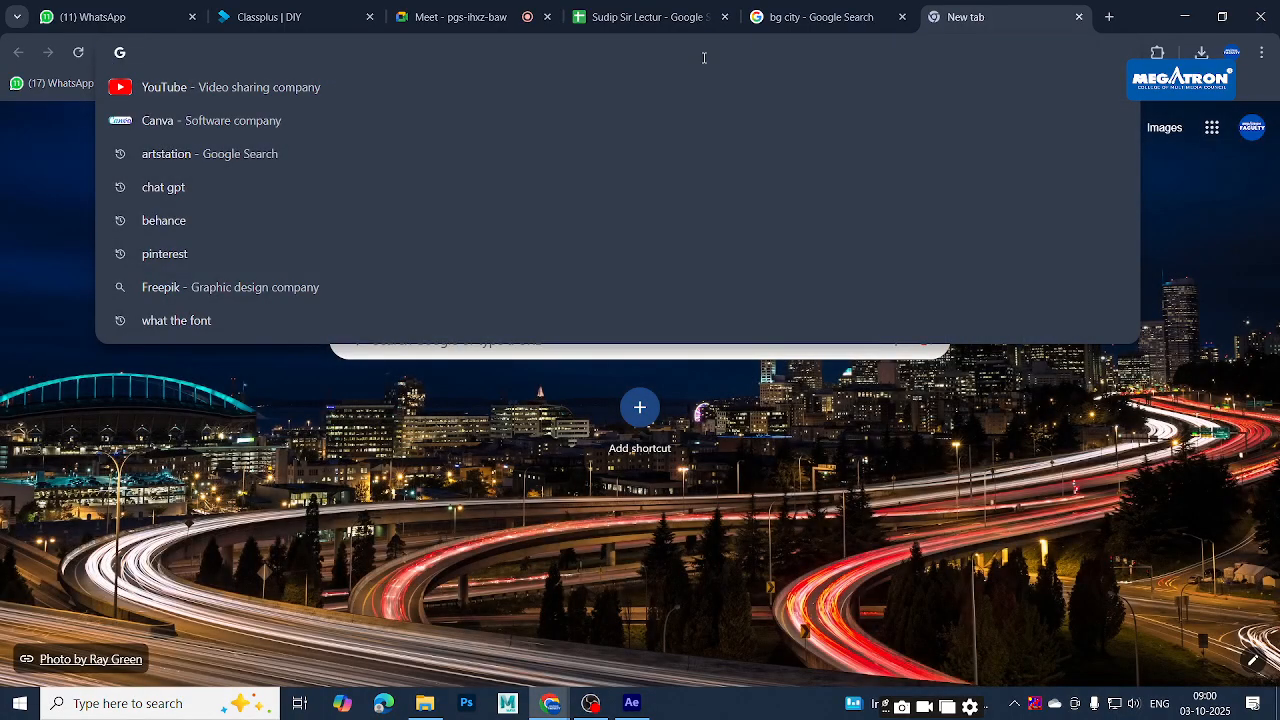
pyautogui.click(739, 88)
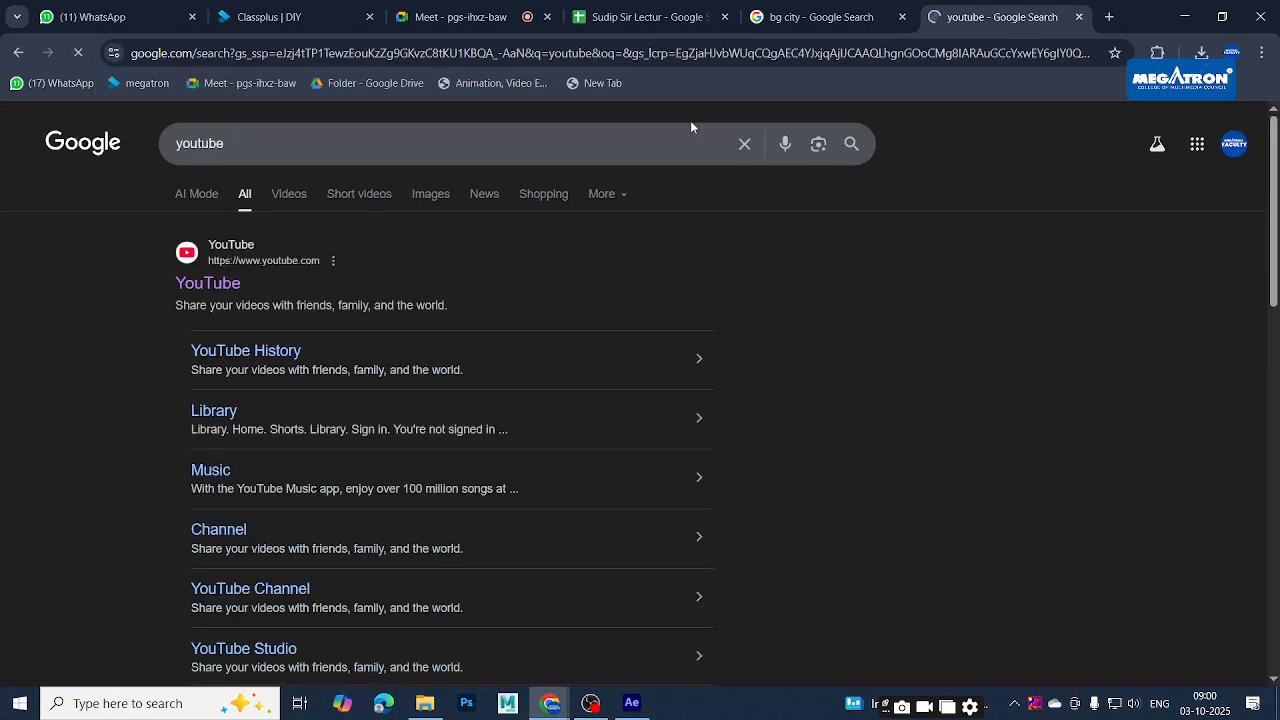
pyautogui.click(215, 285)
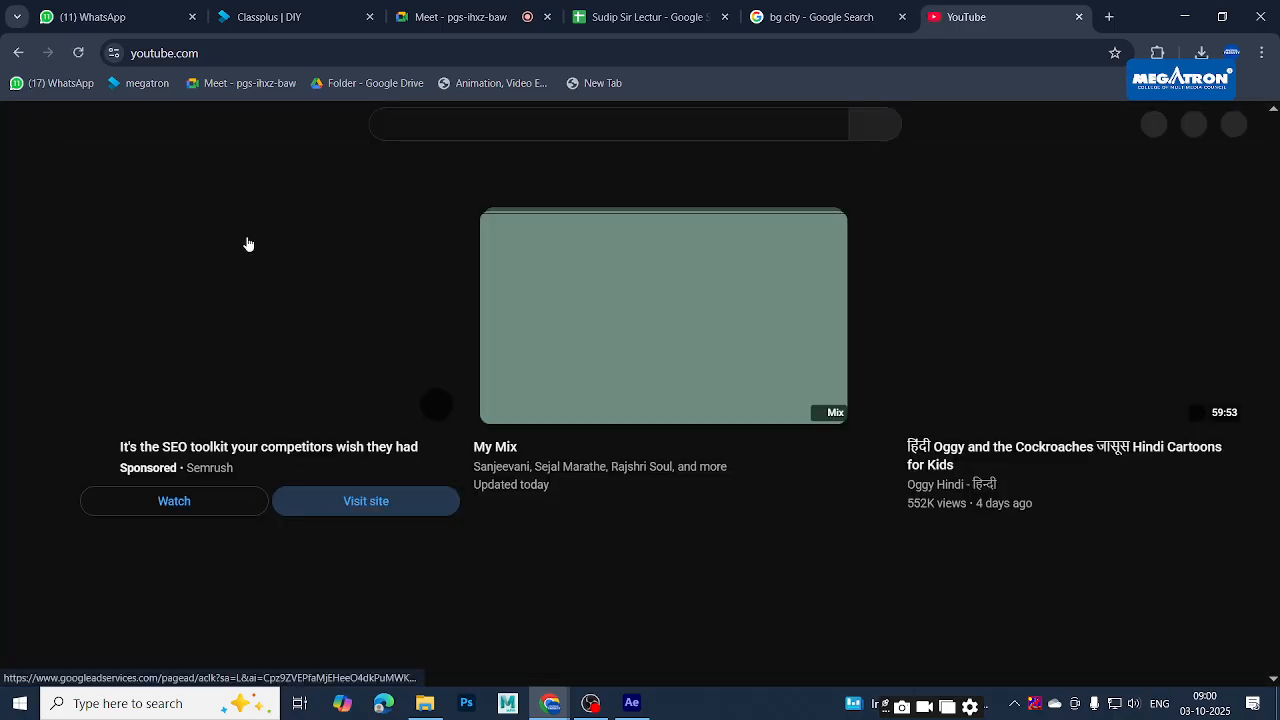
pyautogui.scroll(-2, 310, 270)
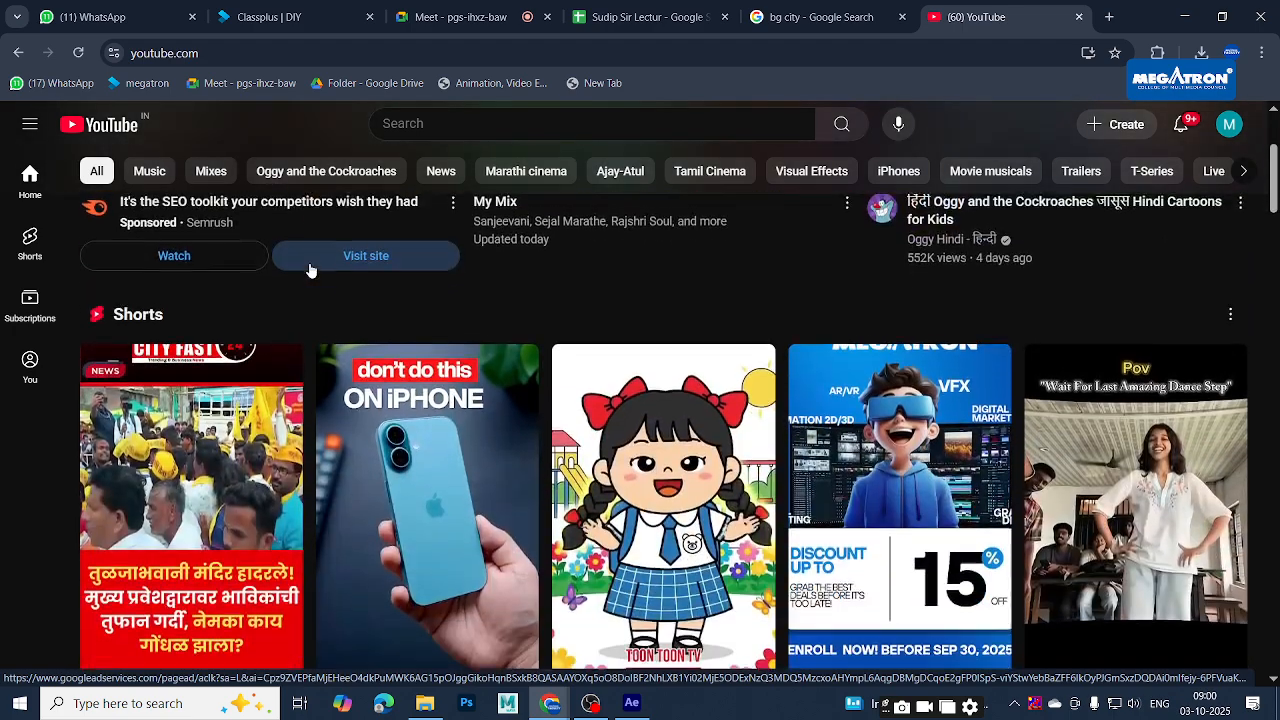
pyautogui.scroll(2, 310, 270)
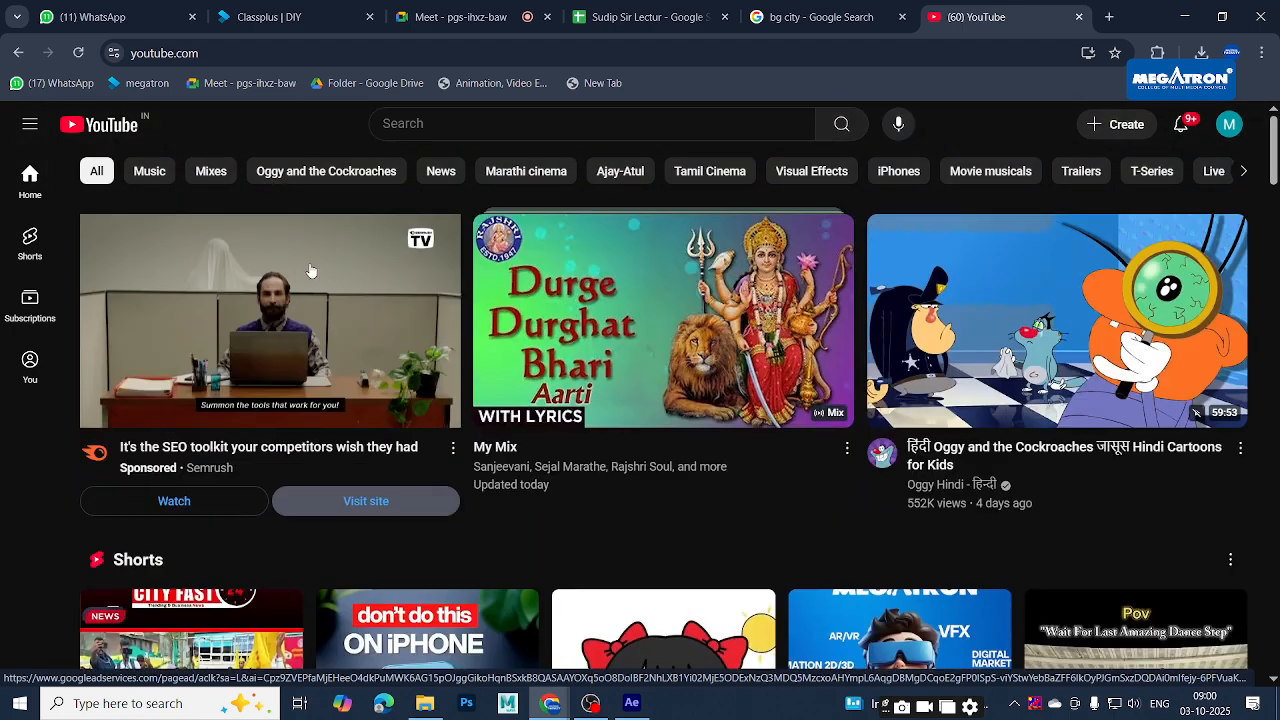
# Search YouTube for "green screen", and refine the search to "green screen bee"
pyautogui.click(414, 123)
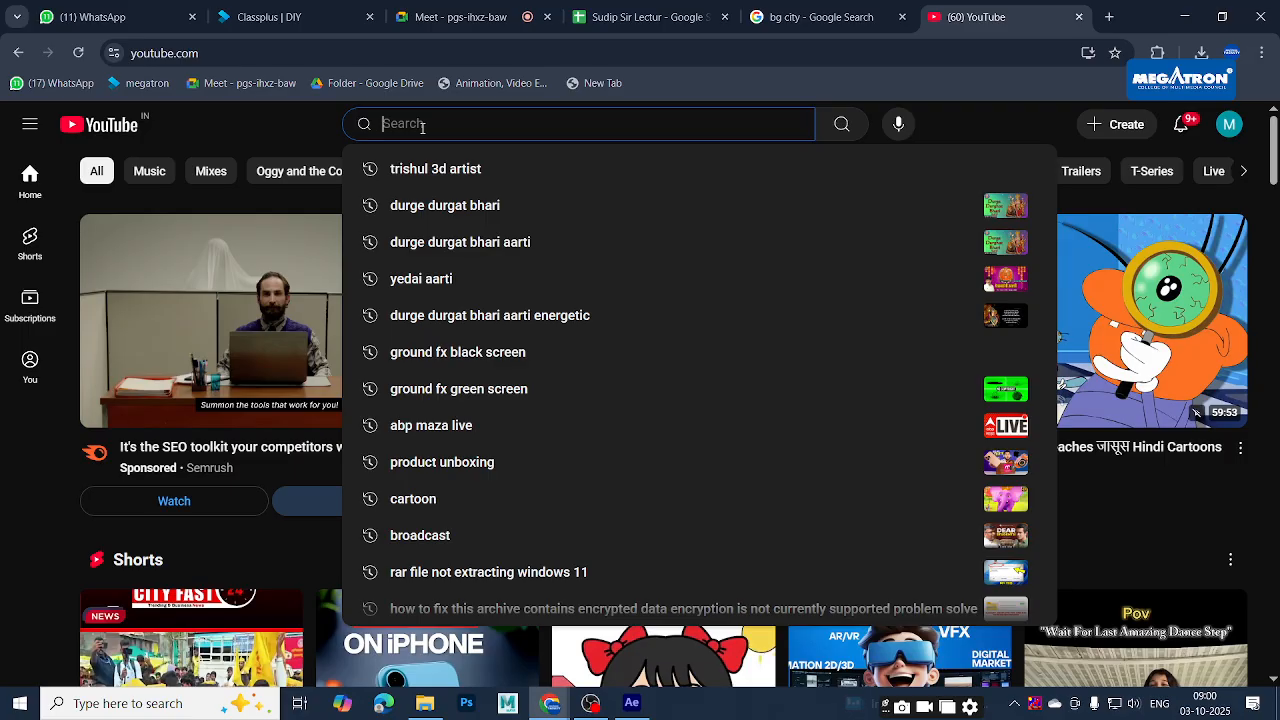
pyautogui.write('gr')
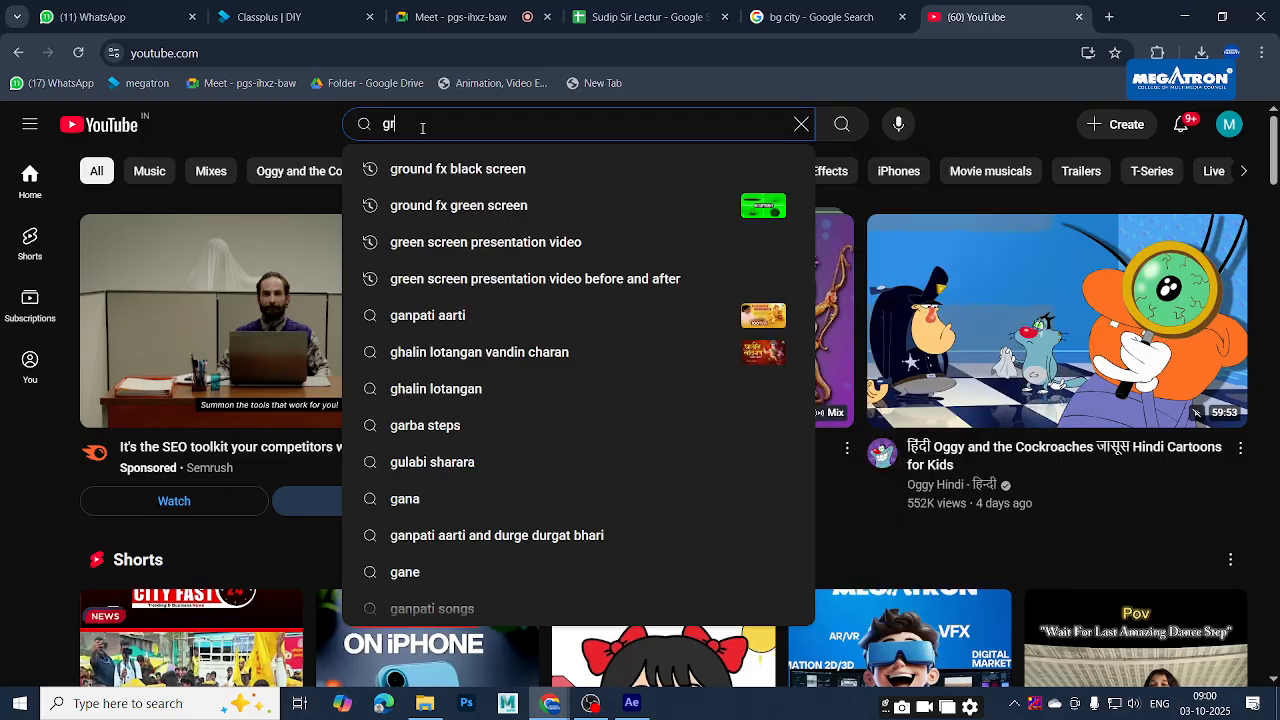
pyautogui.write('een s')
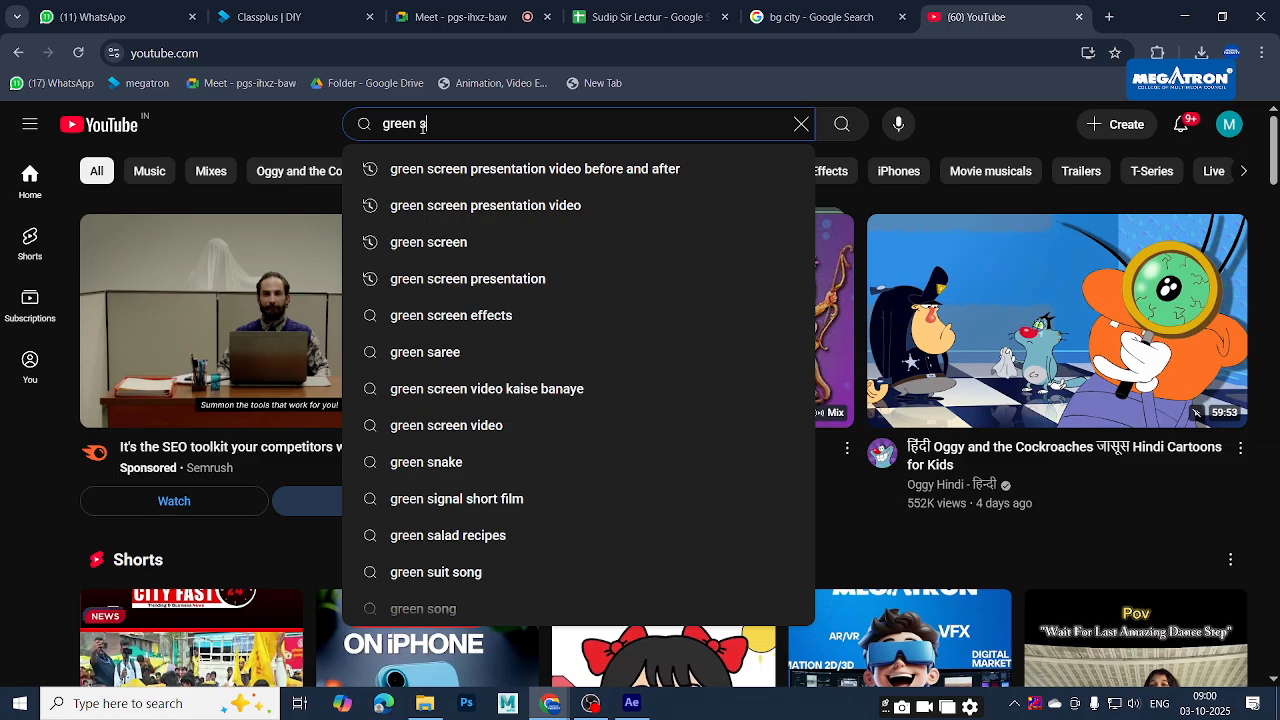
pyautogui.write('creen')
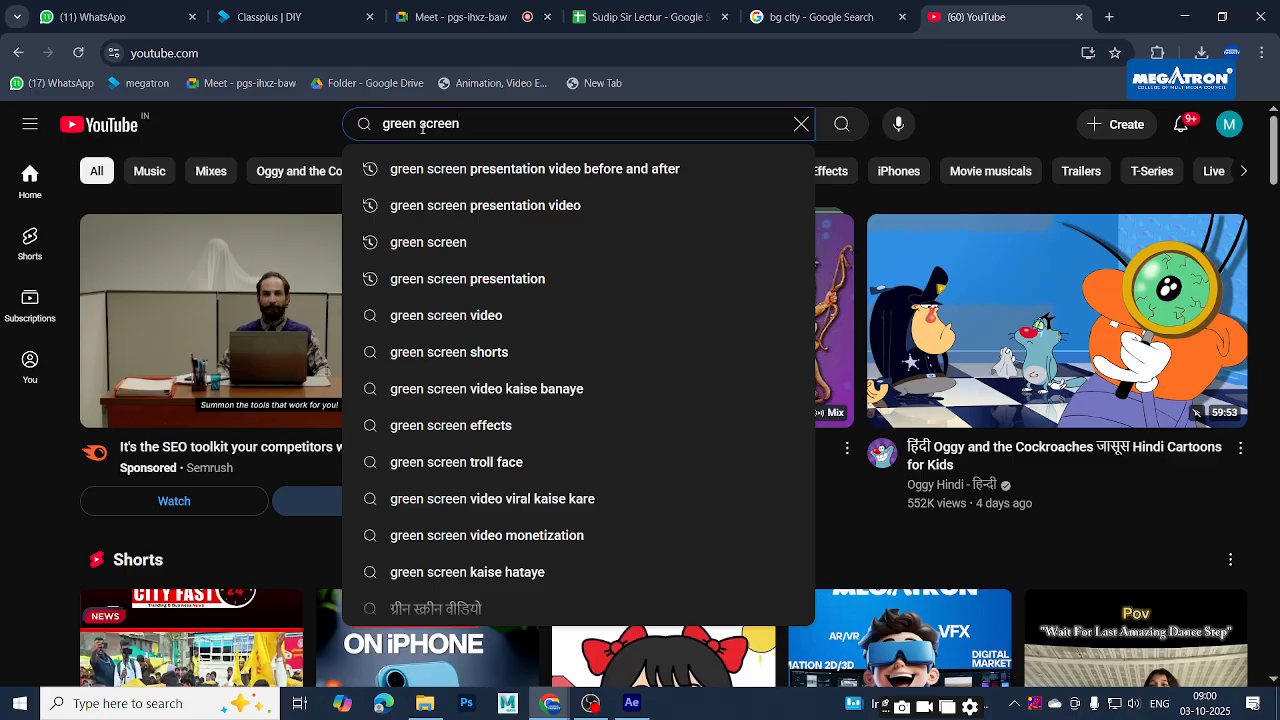
pyautogui.press('Return')
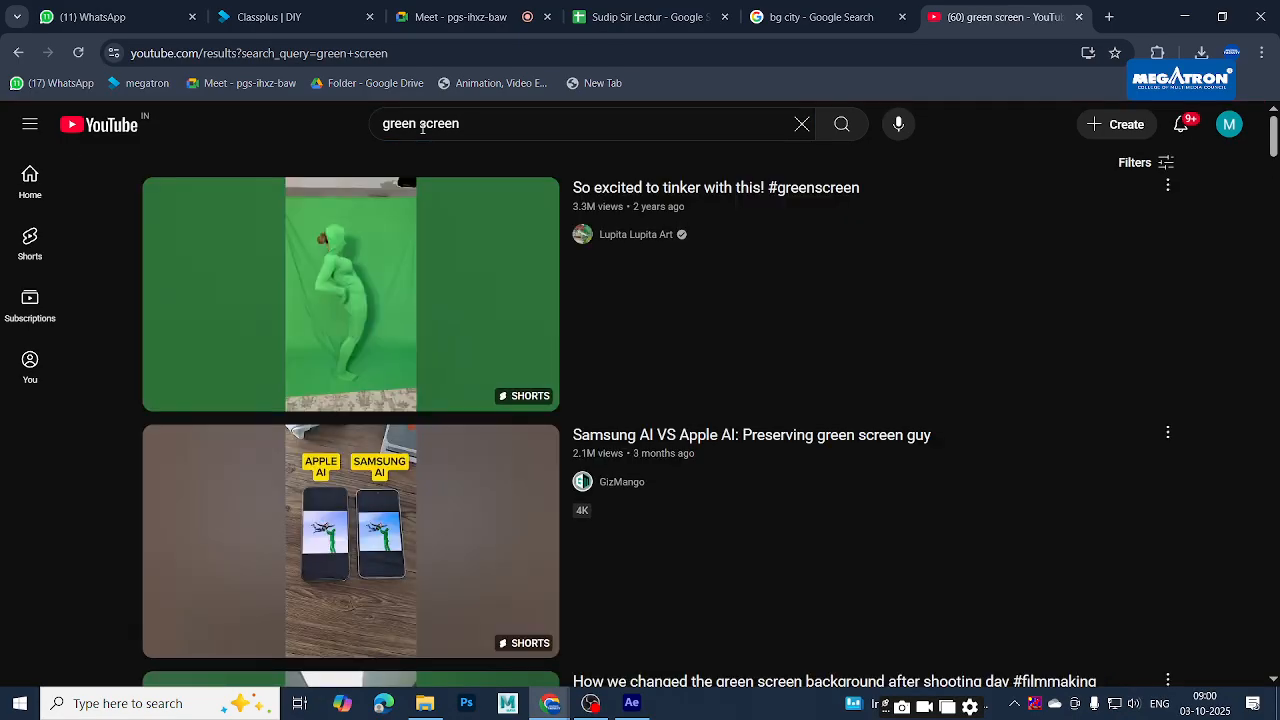
pyautogui.click(494, 127)
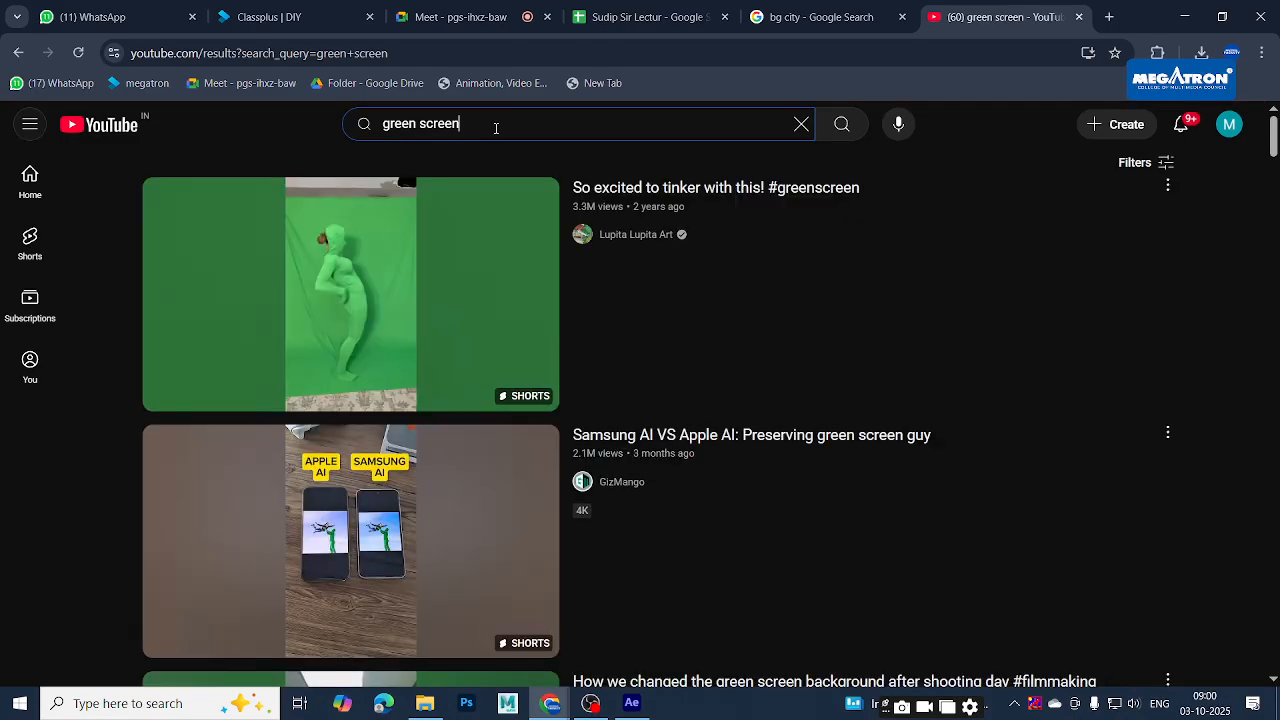
pyautogui.write('bbe')
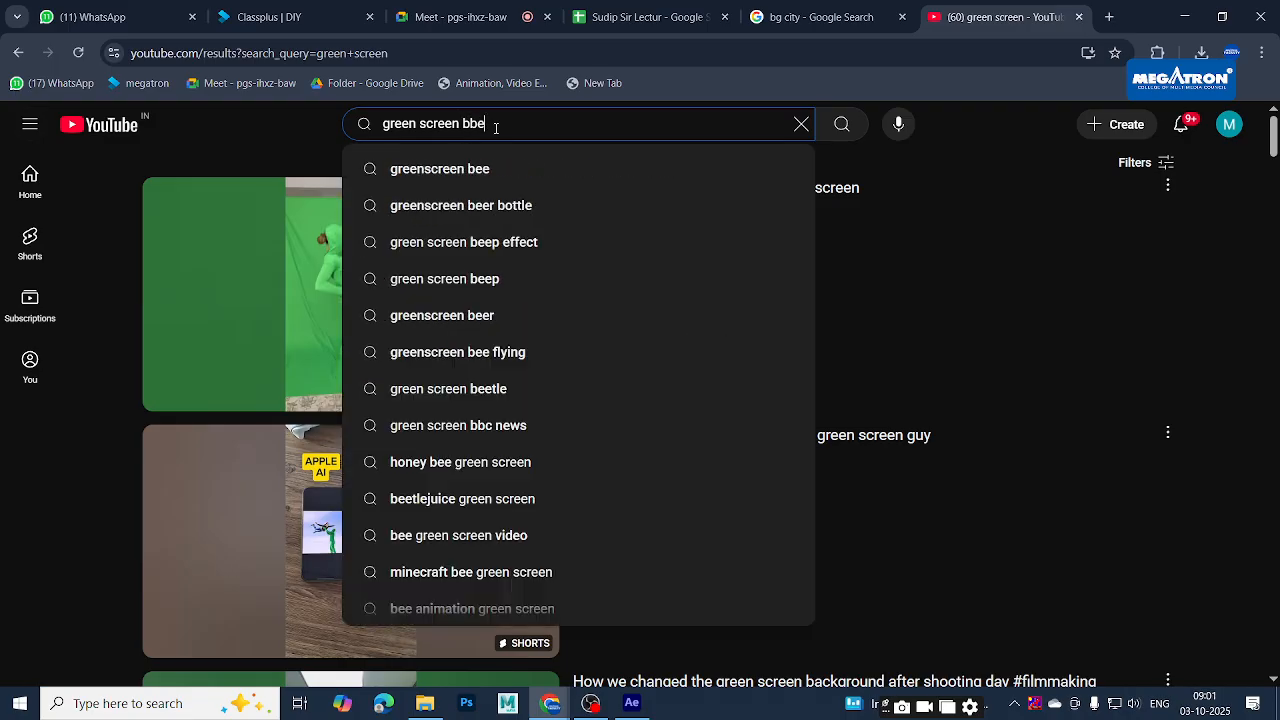
pyautogui.press('BackSpace')
pyautogui.write('ee')
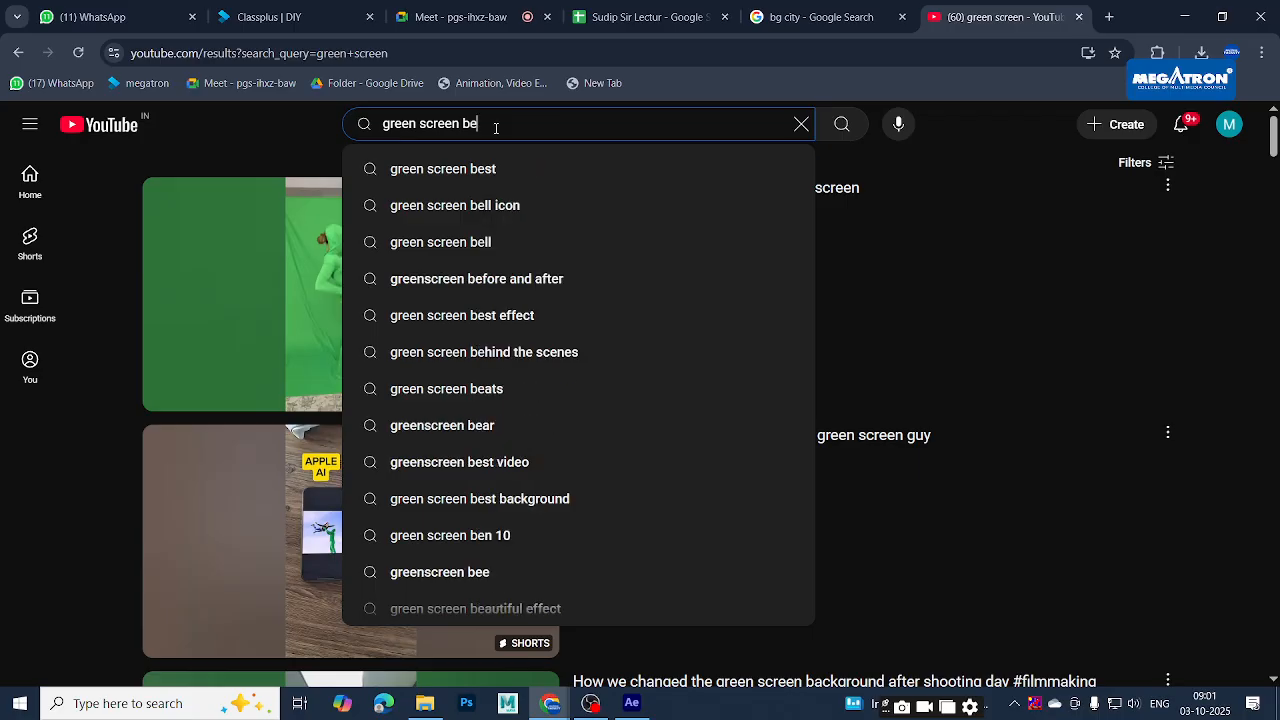
pyautogui.press('Return')
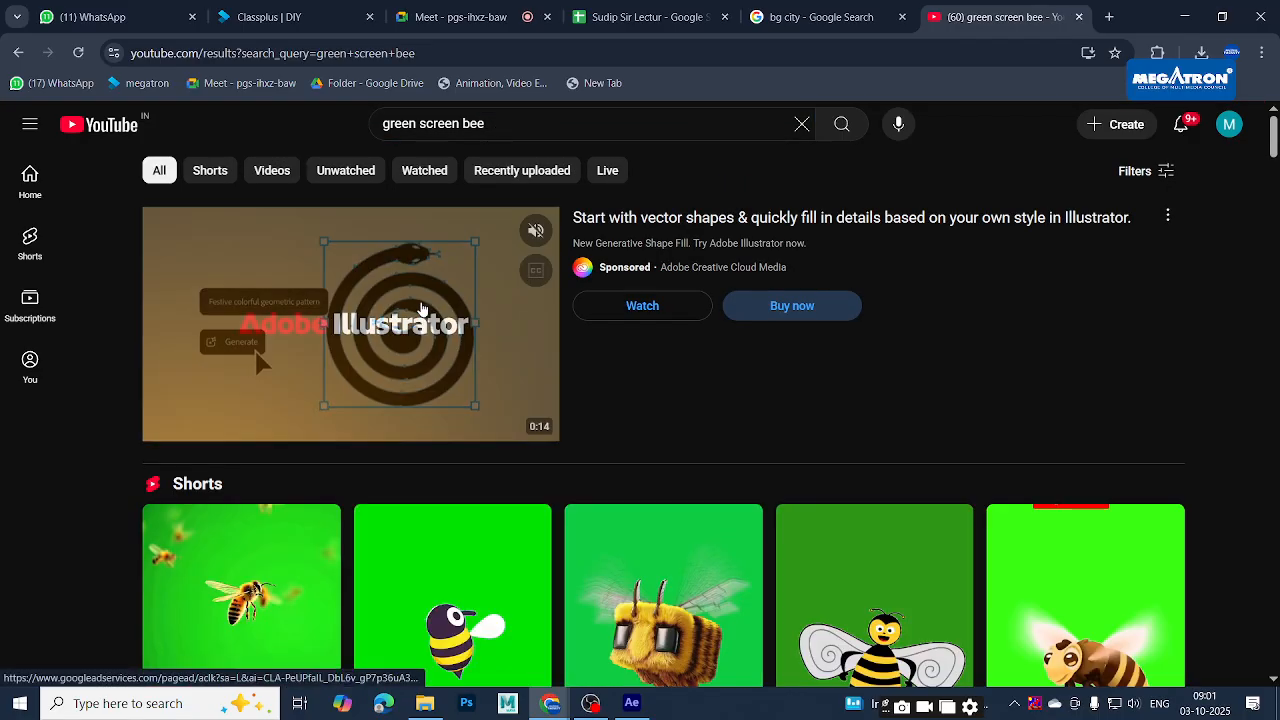
# Browse the bee green screen results and compare the flying bee clips for suitable animation footage
pyautogui.scroll(-3, 435, 380)
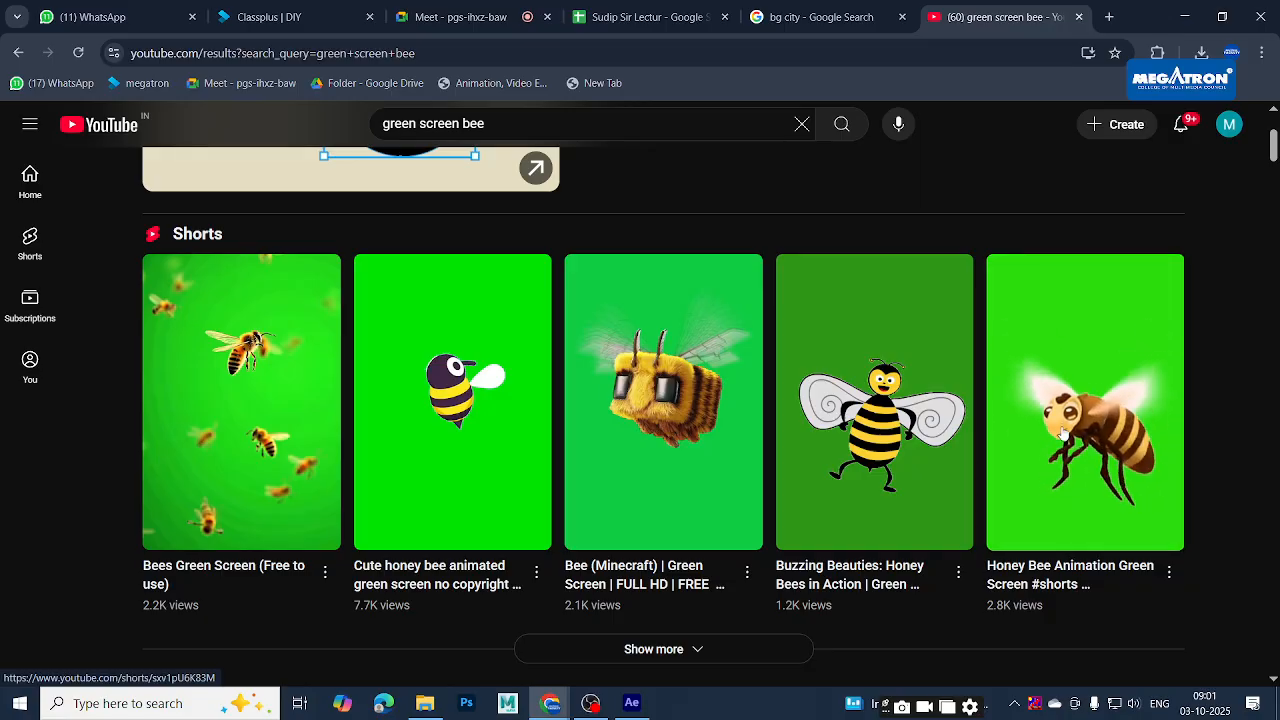
pyautogui.scroll(-2, 1063, 435)
pyautogui.scroll(-10, 164, 342)
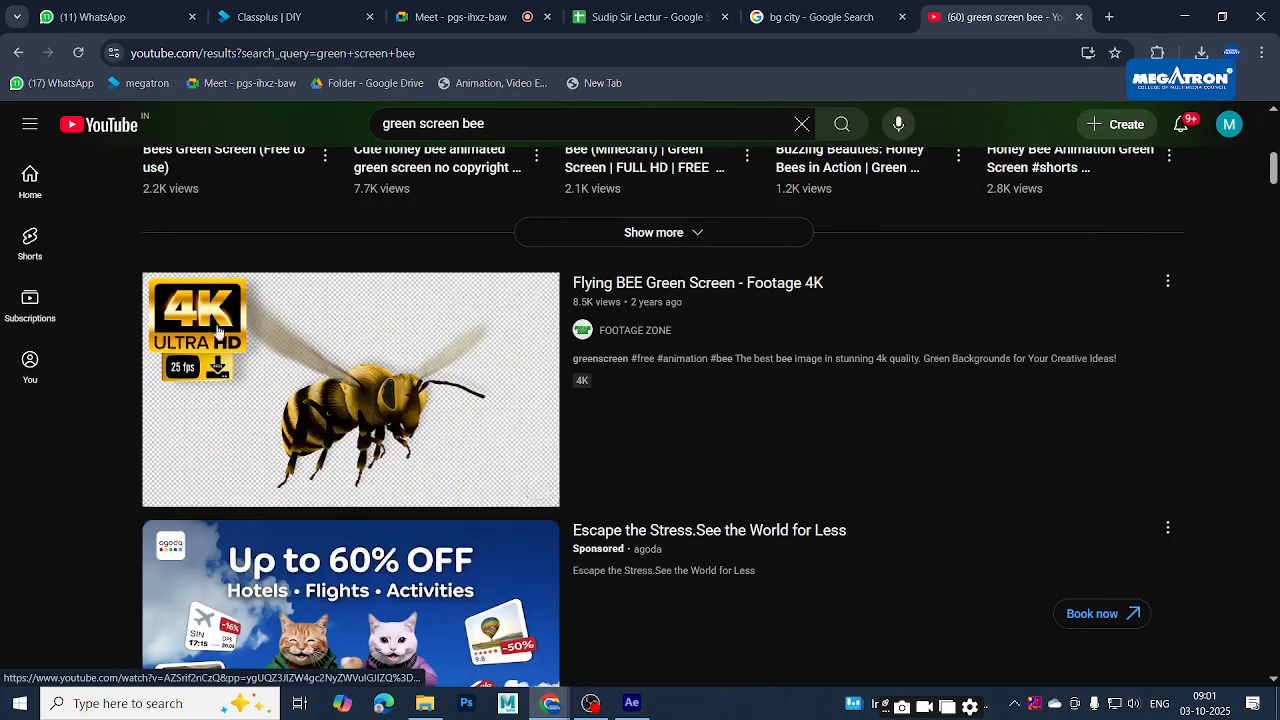
pyautogui.scroll(-8, 255, 380)
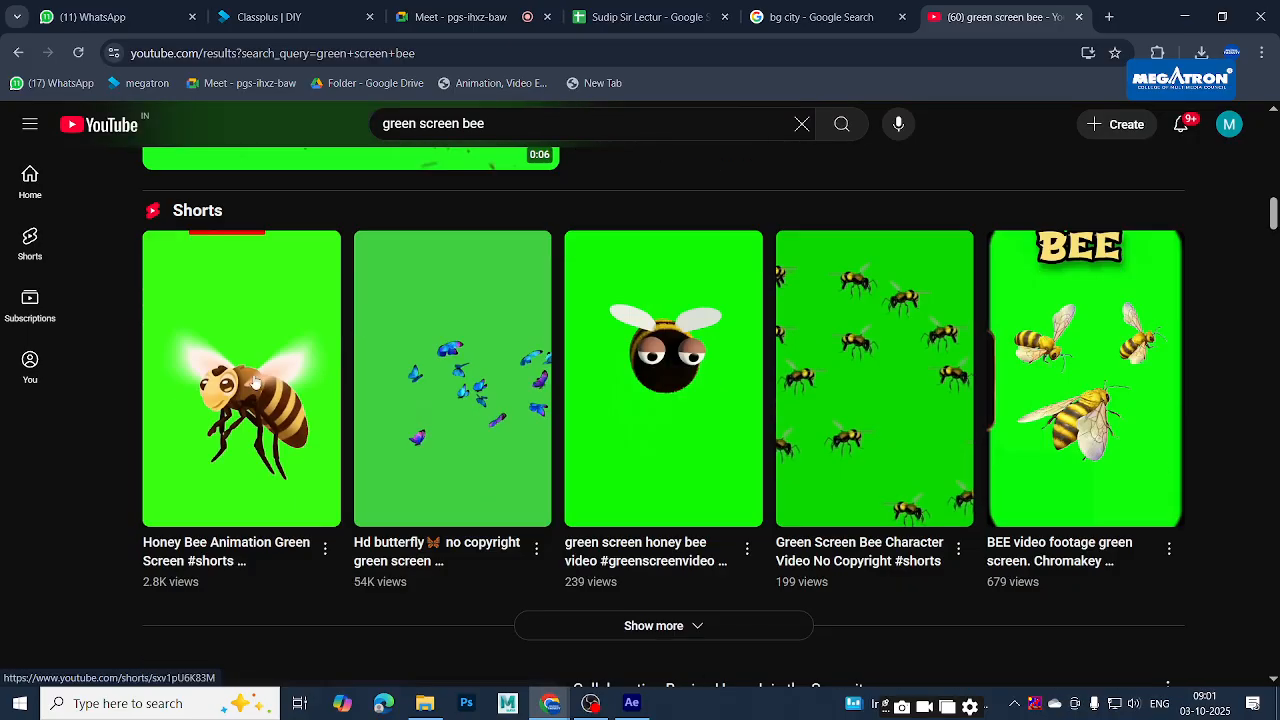
pyautogui.scroll(-2, 255, 380)
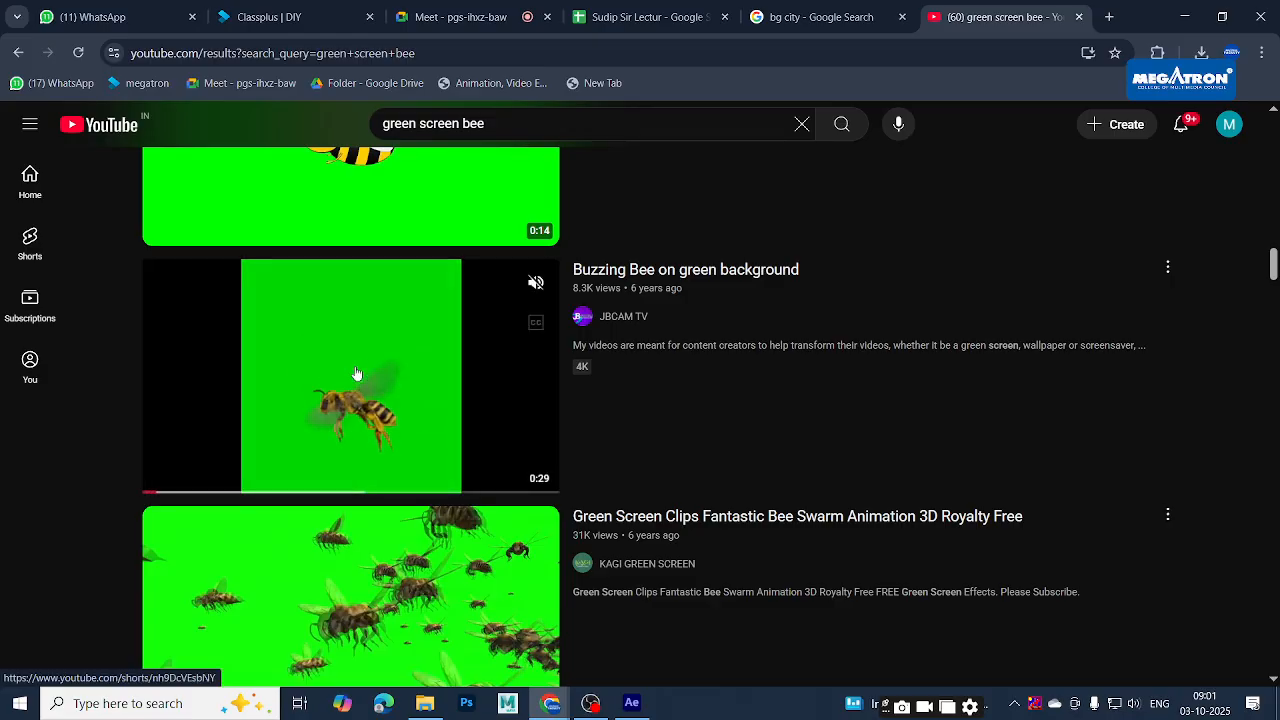
pyautogui.scroll(-1, 360, 365)
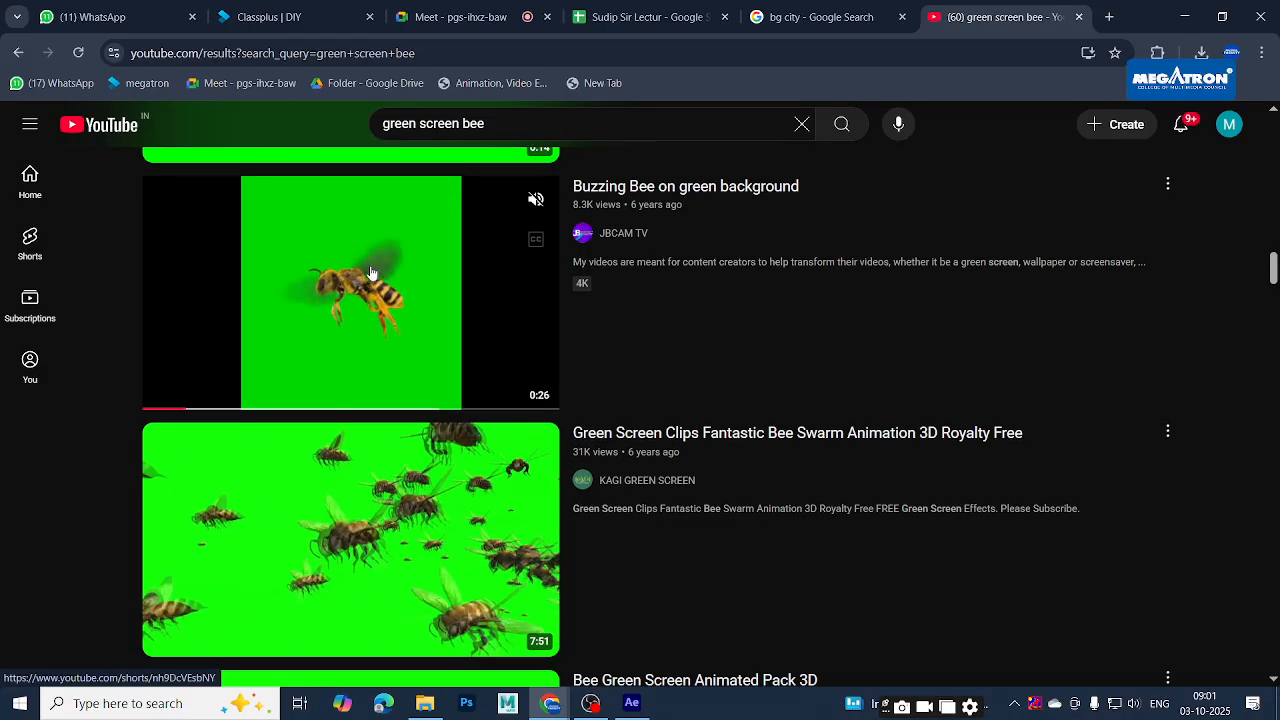
pyautogui.scroll(-5, 375, 273)
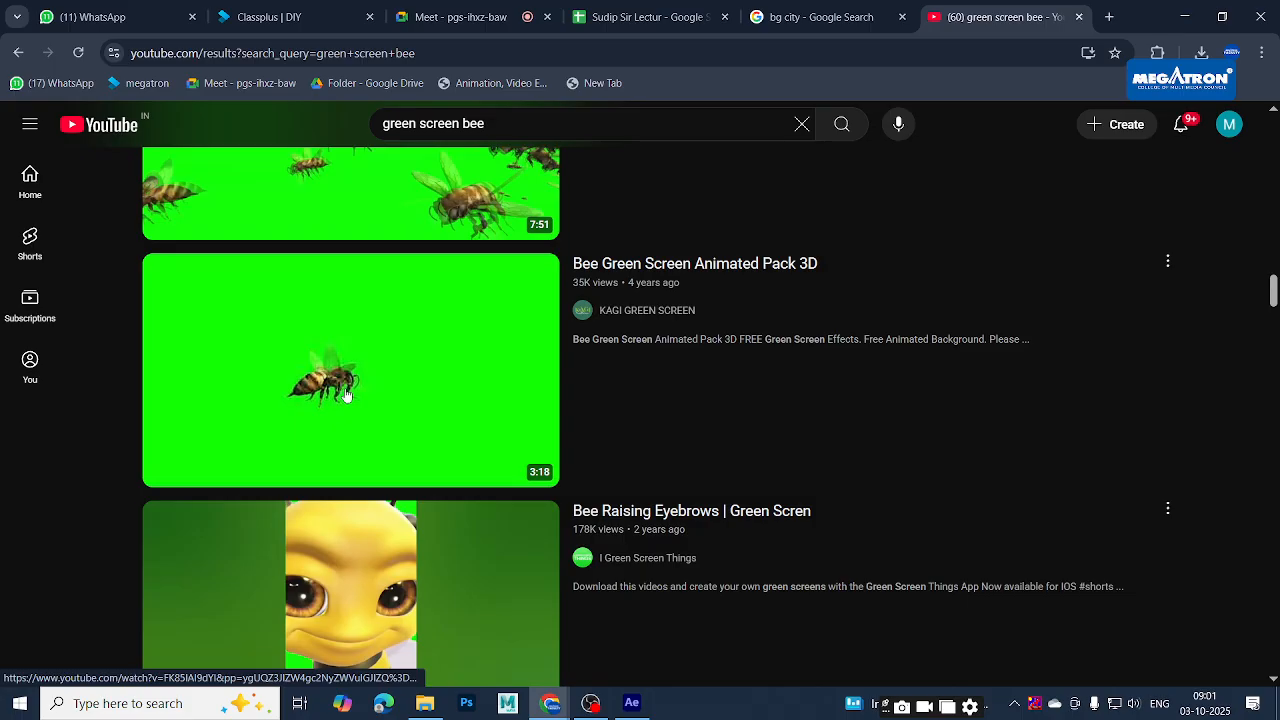
pyautogui.scroll(-1, 350, 386)
pyautogui.scroll(-8, 350, 386)
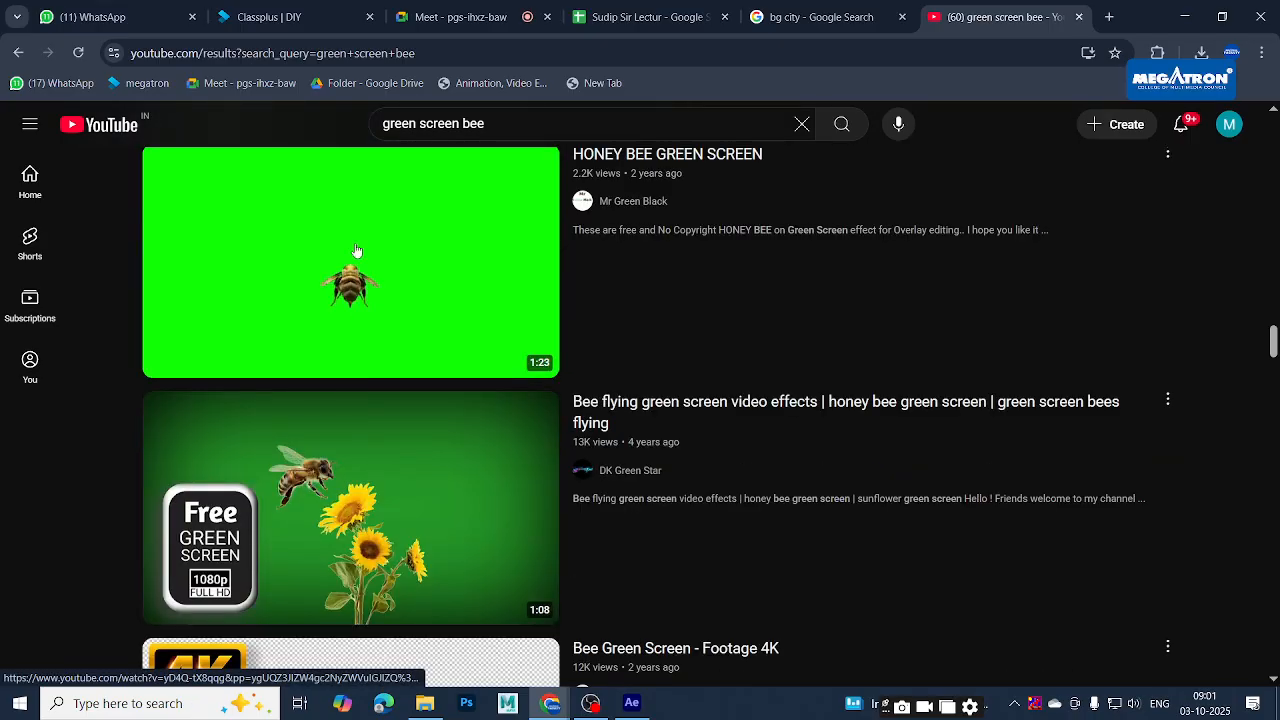
pyautogui.scroll(-4, 356, 251)
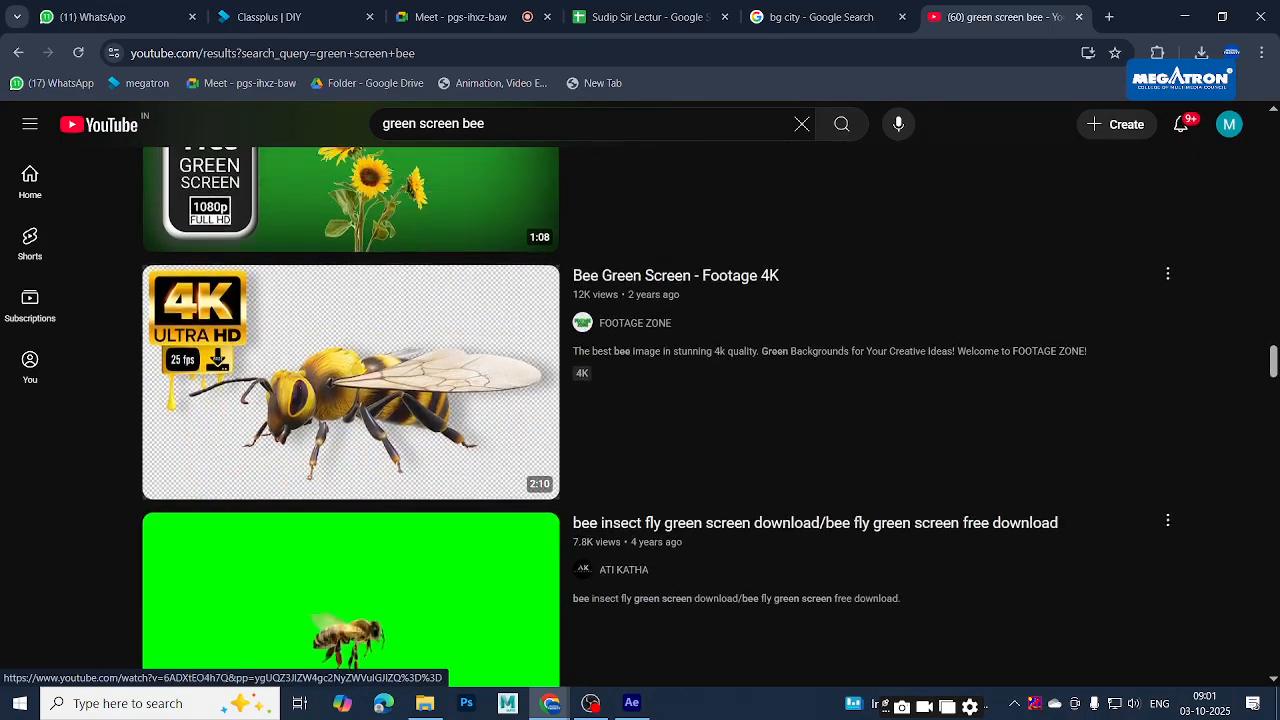
pyautogui.scroll(15, 356, 252)
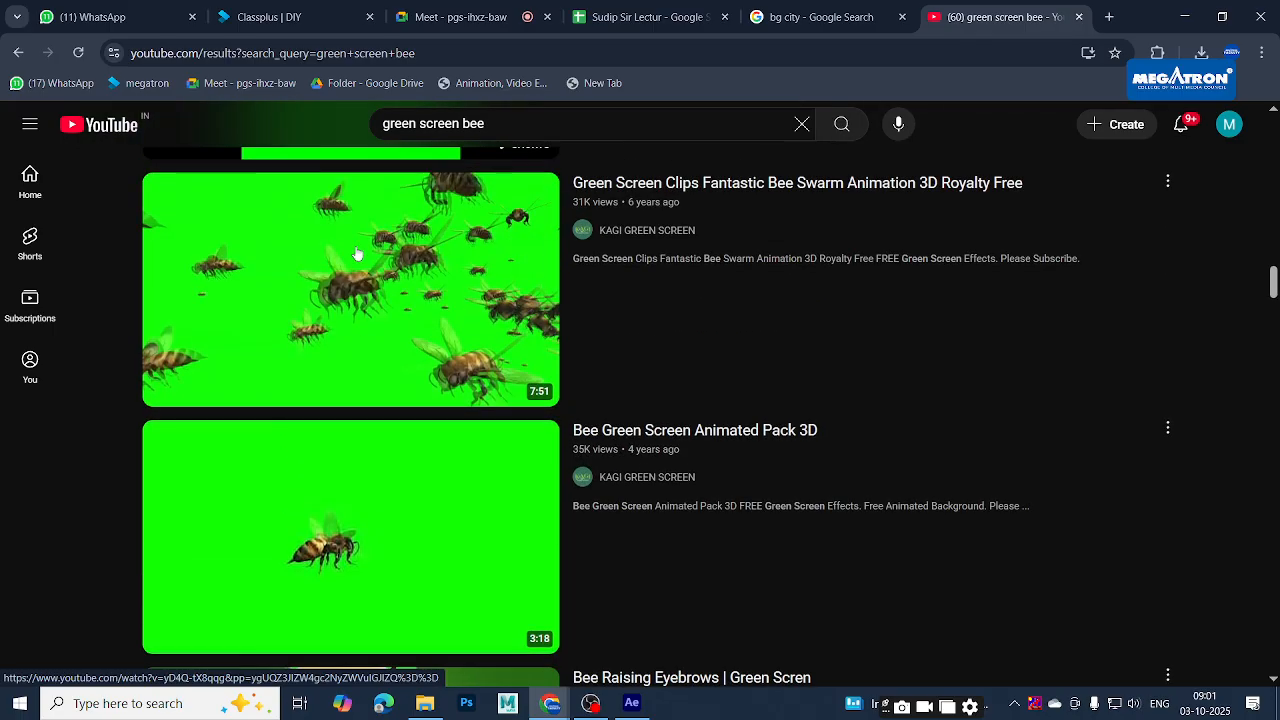
pyautogui.scroll(-2, 357, 254)
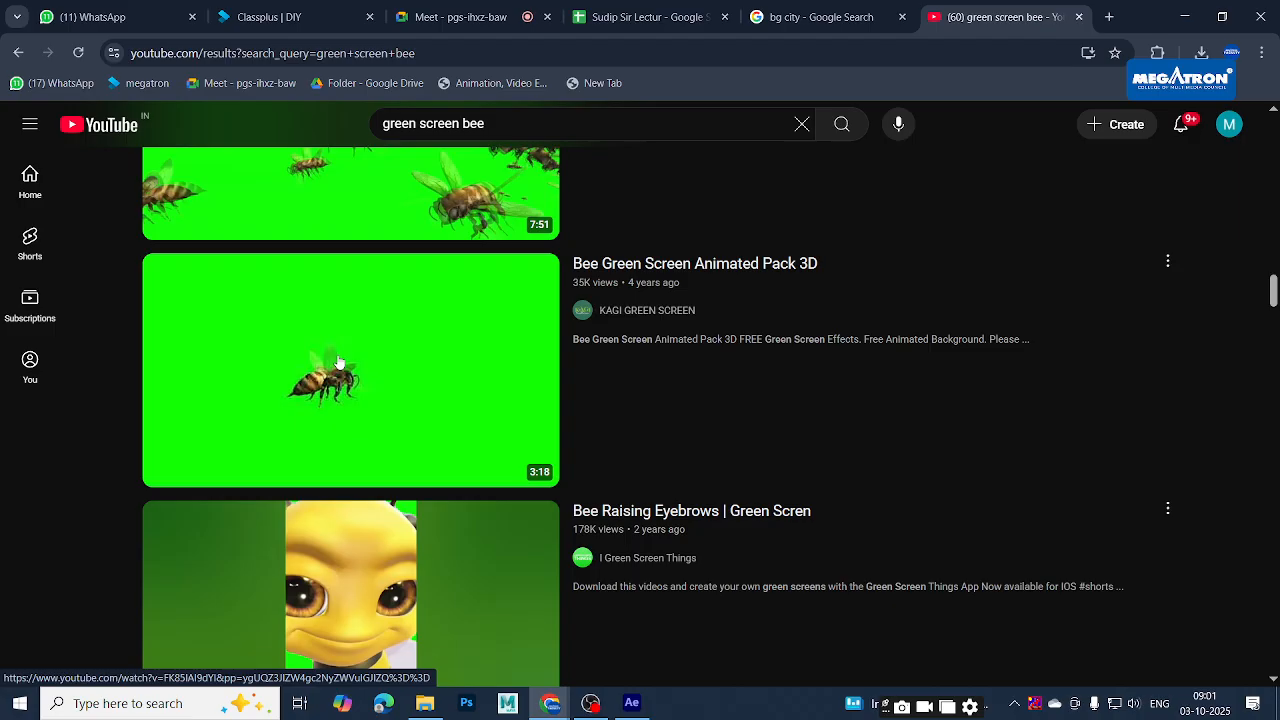
pyautogui.scroll(5, 320, 365)
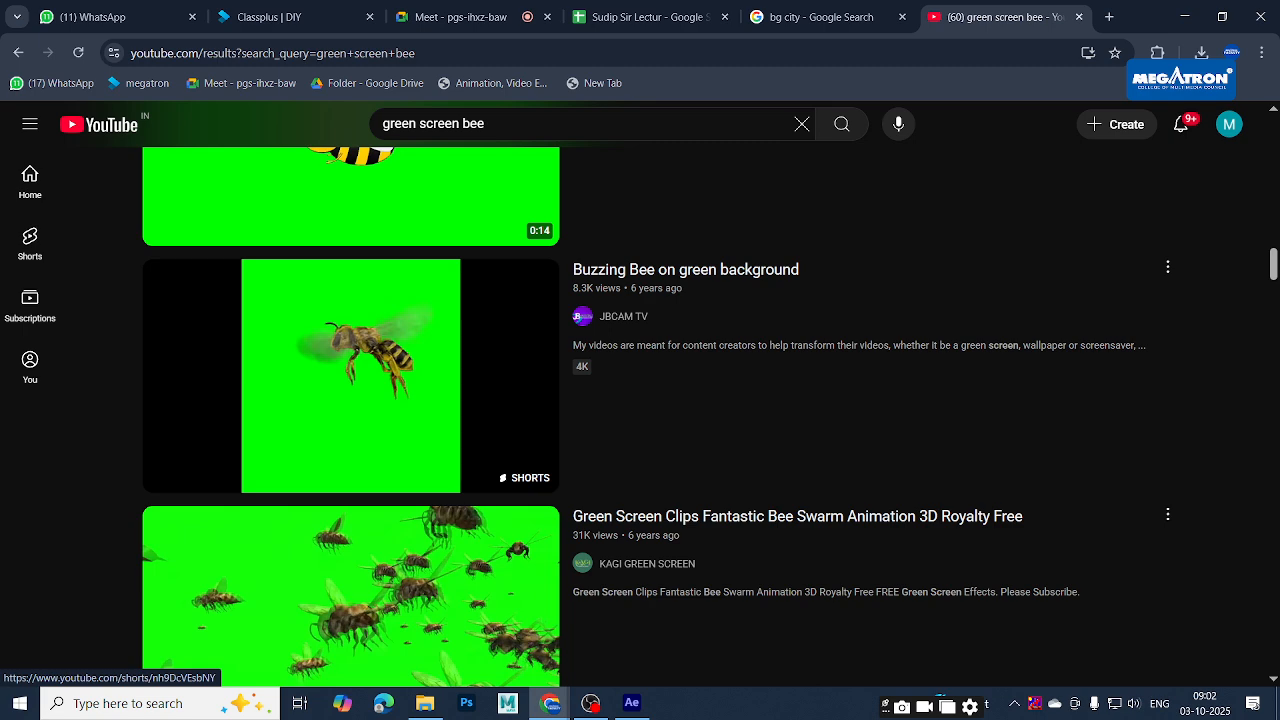
pyautogui.scroll(4, 409, 325)
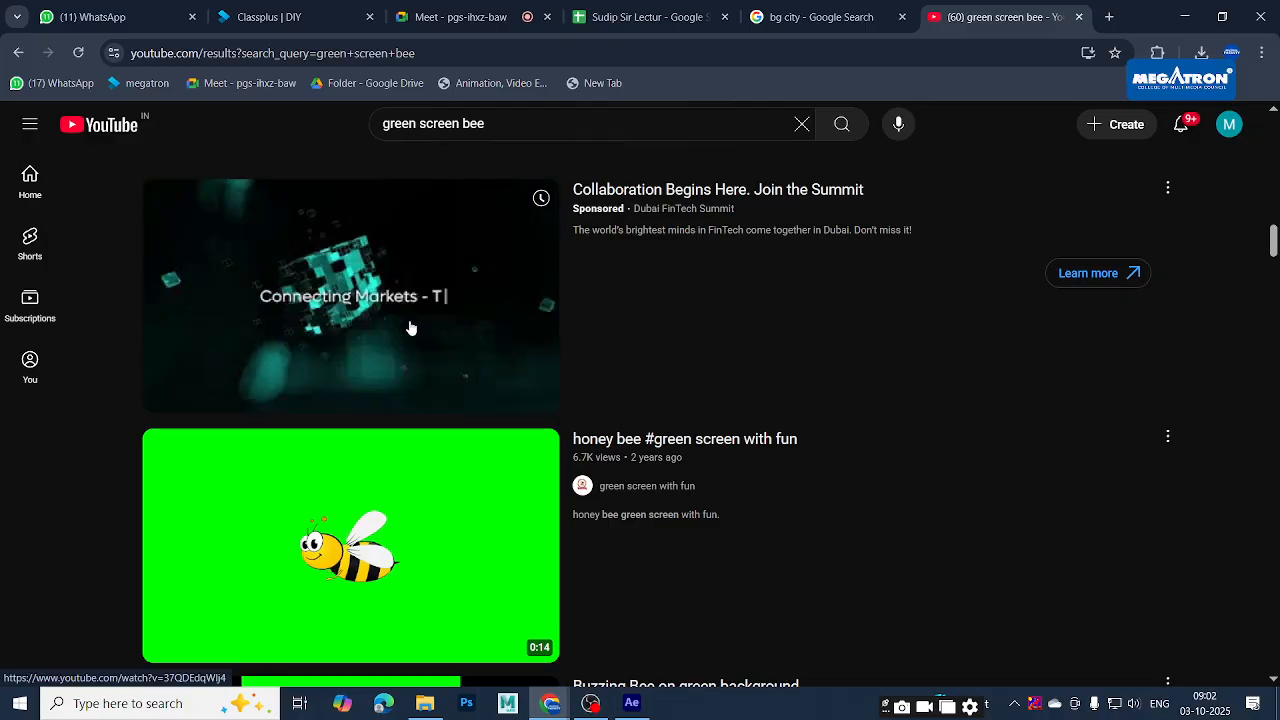
pyautogui.scroll(10, 410, 328)
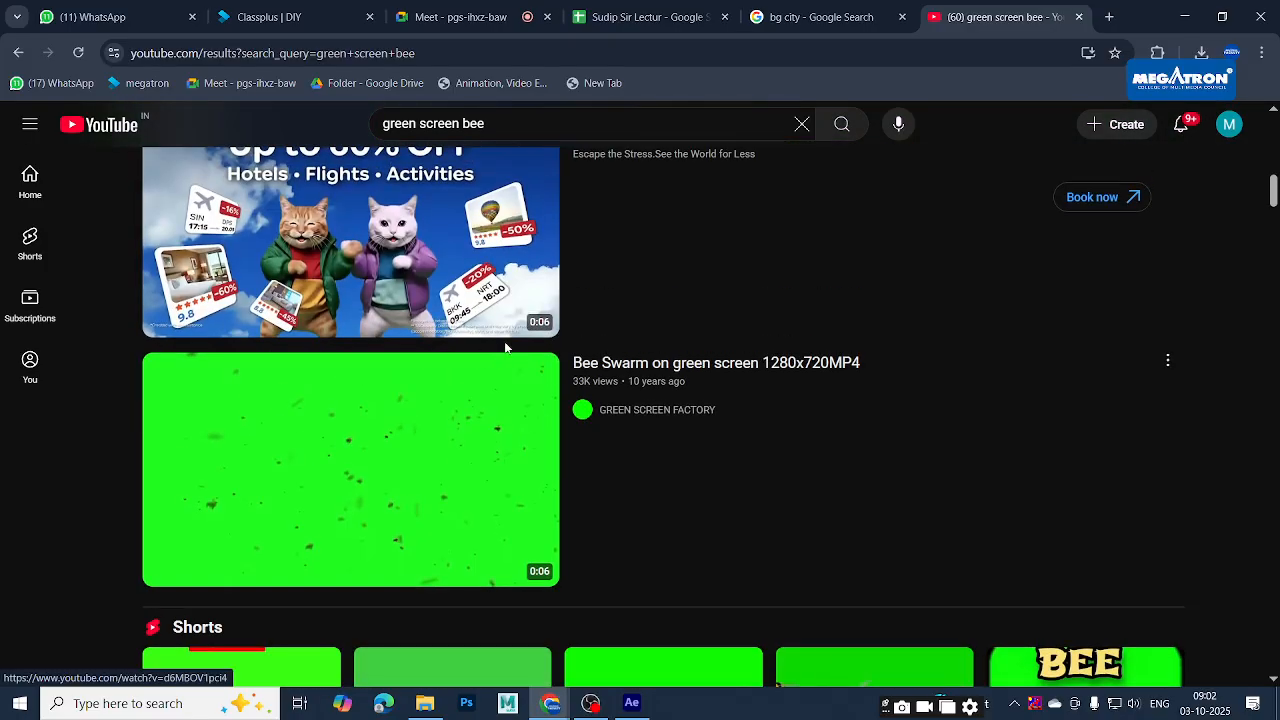
# Review the flying bee footage and bee Shorts again, returning to the beginning of the green screen bee results
pyautogui.scroll(5, 505, 347)
pyautogui.scroll(-3, 472, 348)
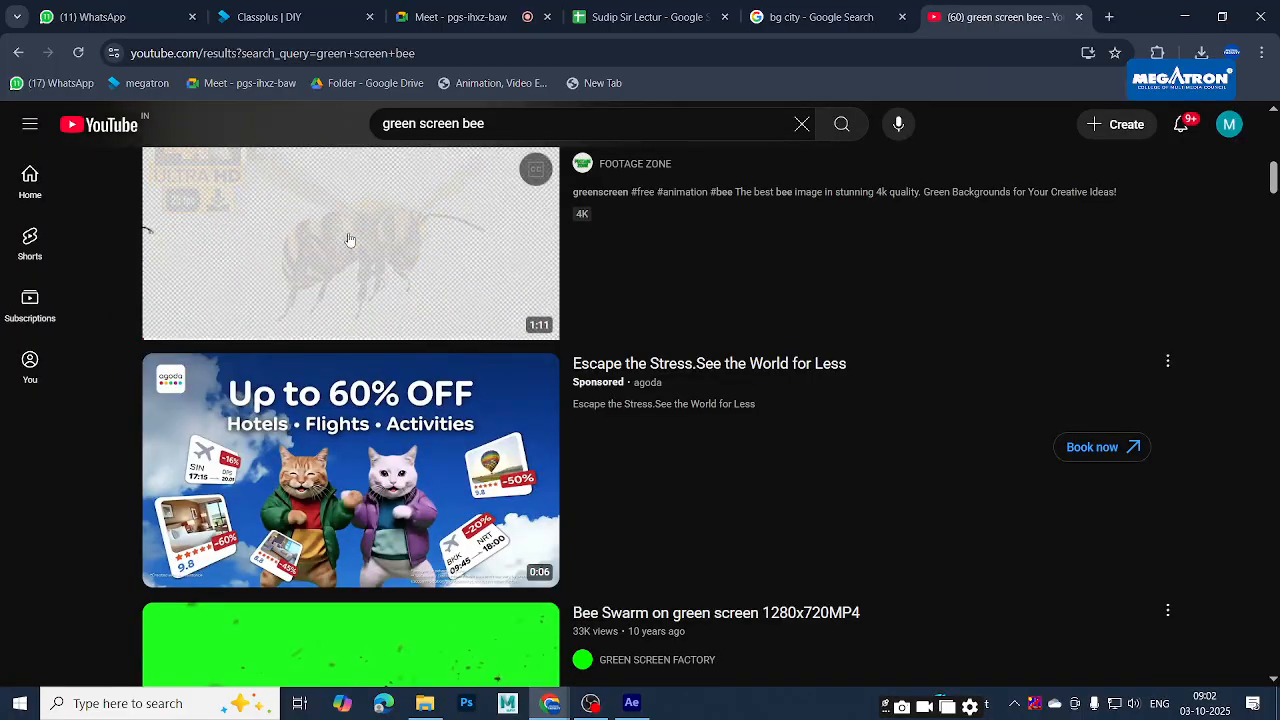
pyautogui.scroll(2, 410, 290)
pyautogui.scroll(1, 395, 380)
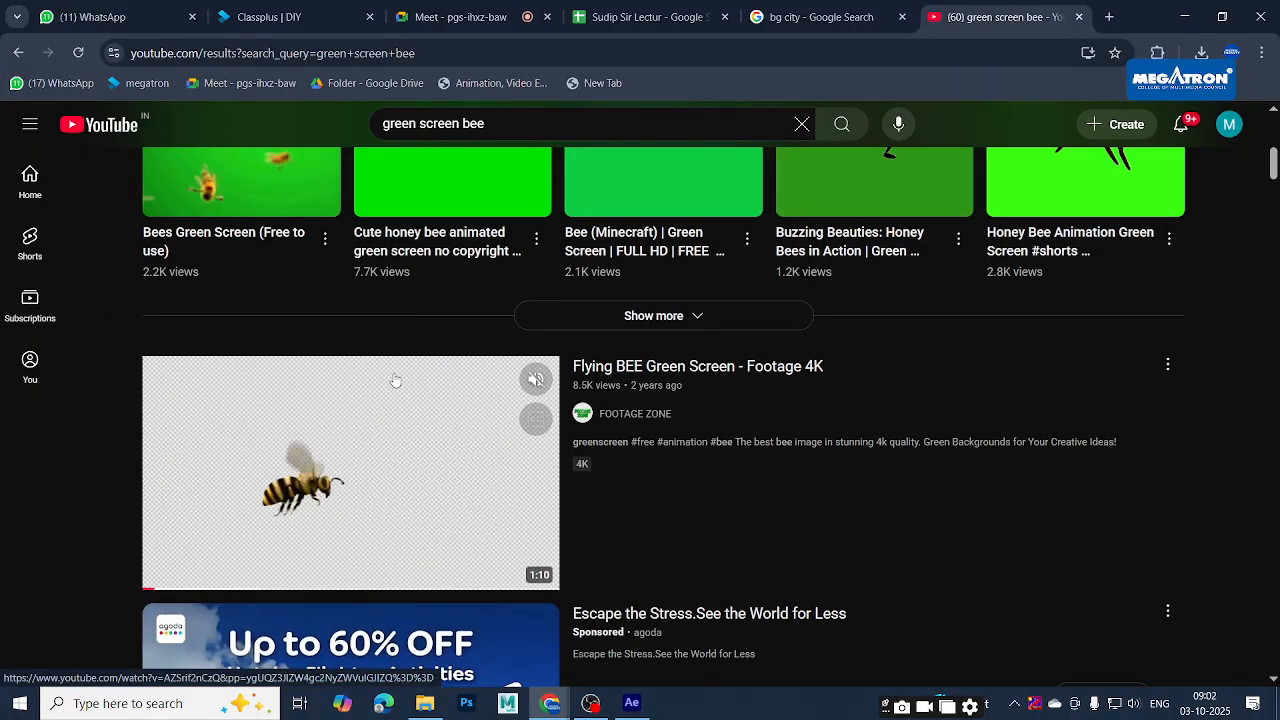
pyautogui.scroll(2, 395, 380)
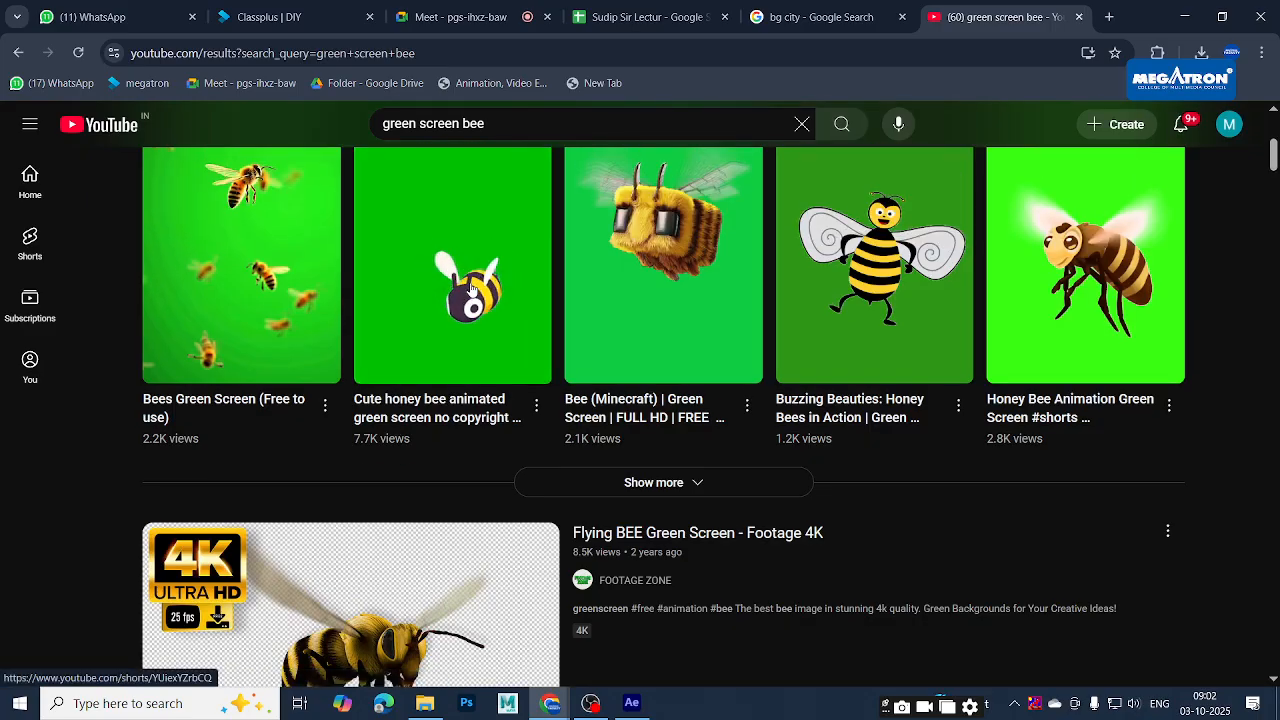
pyautogui.scroll(3, 890, 288)
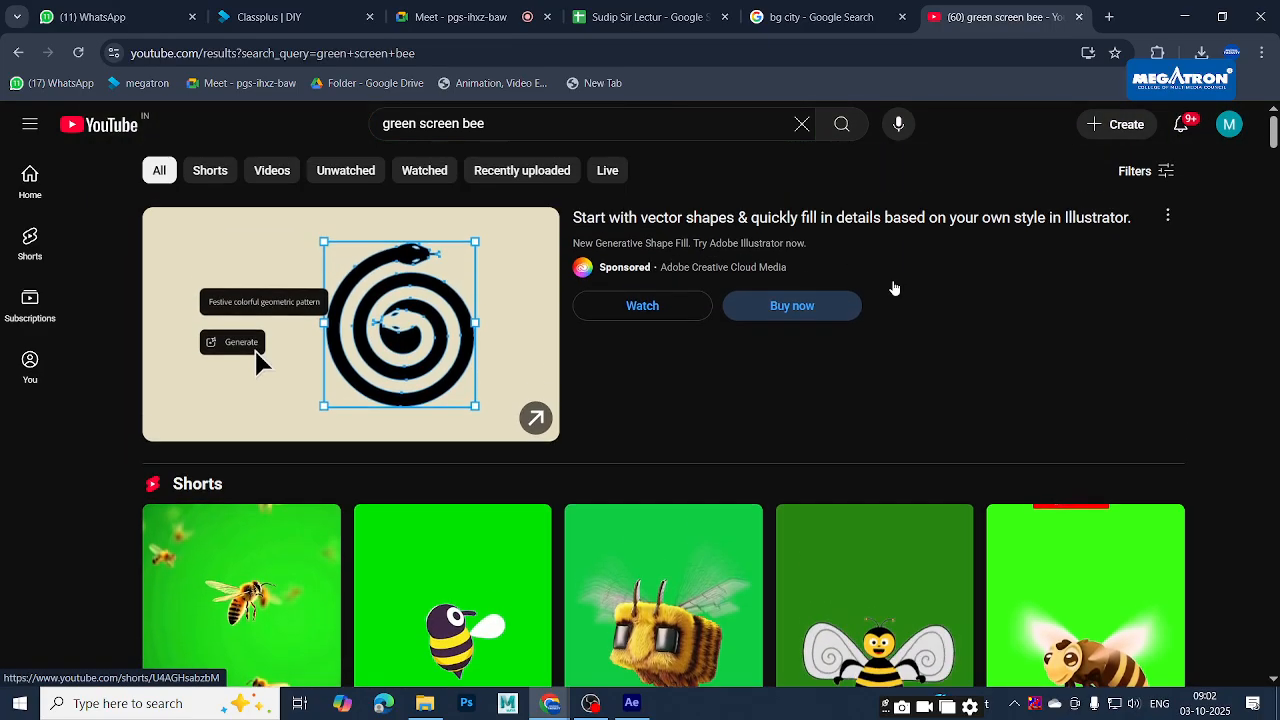
# Check the Google Meet call and its participants, and switch to OBS to reach the recording controls
pyautogui.hotkey('alt', 'Tab')
pyautogui.click(447, 6)
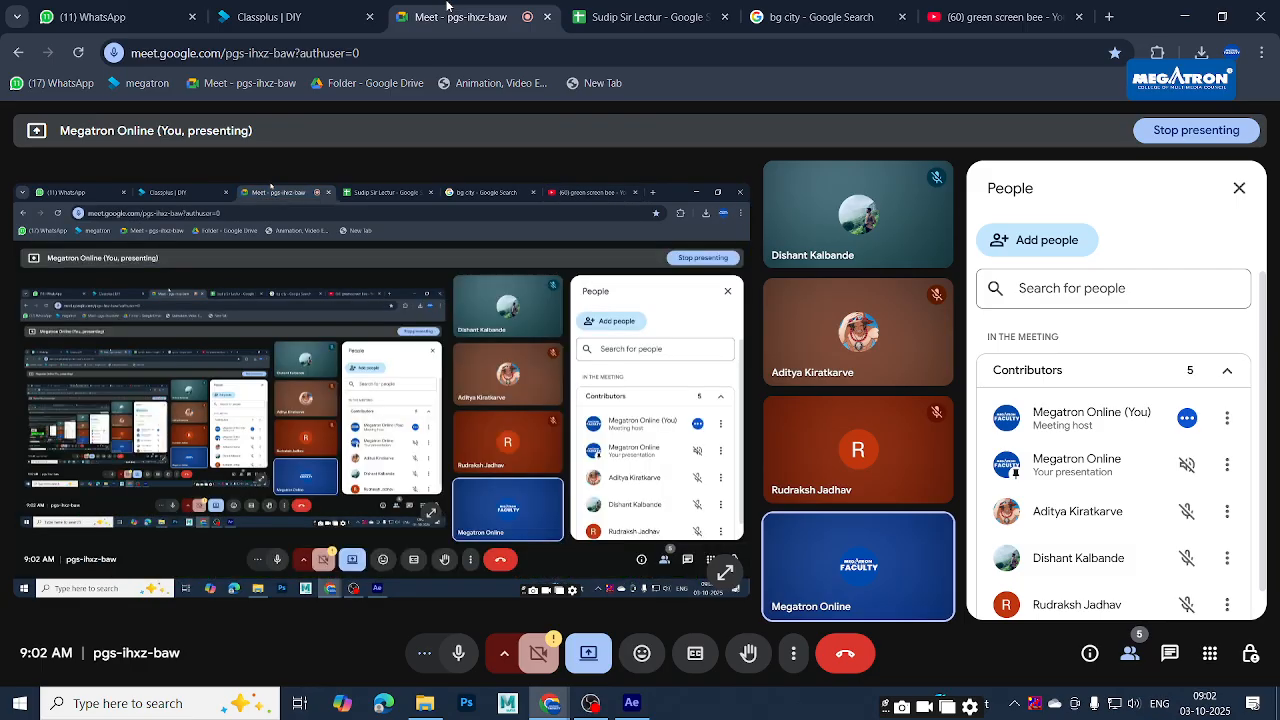
pyautogui.scroll(-1, 1074, 509)
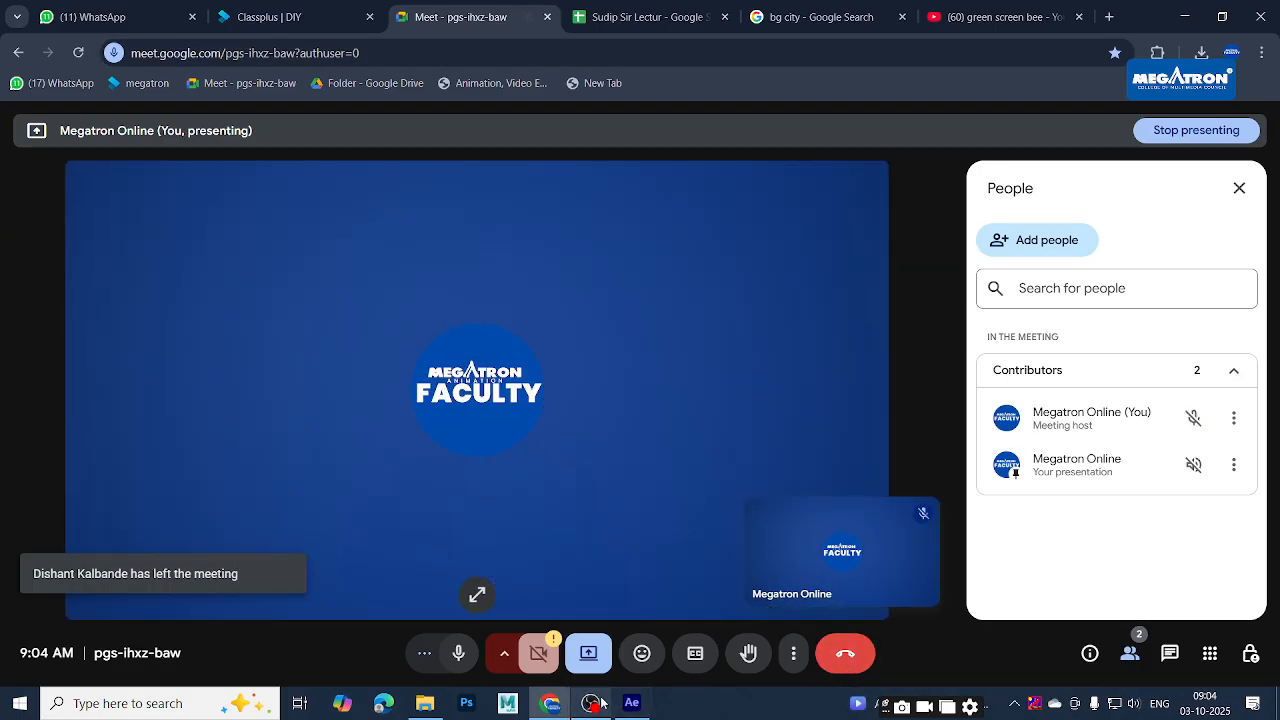
pyautogui.click(599, 704)
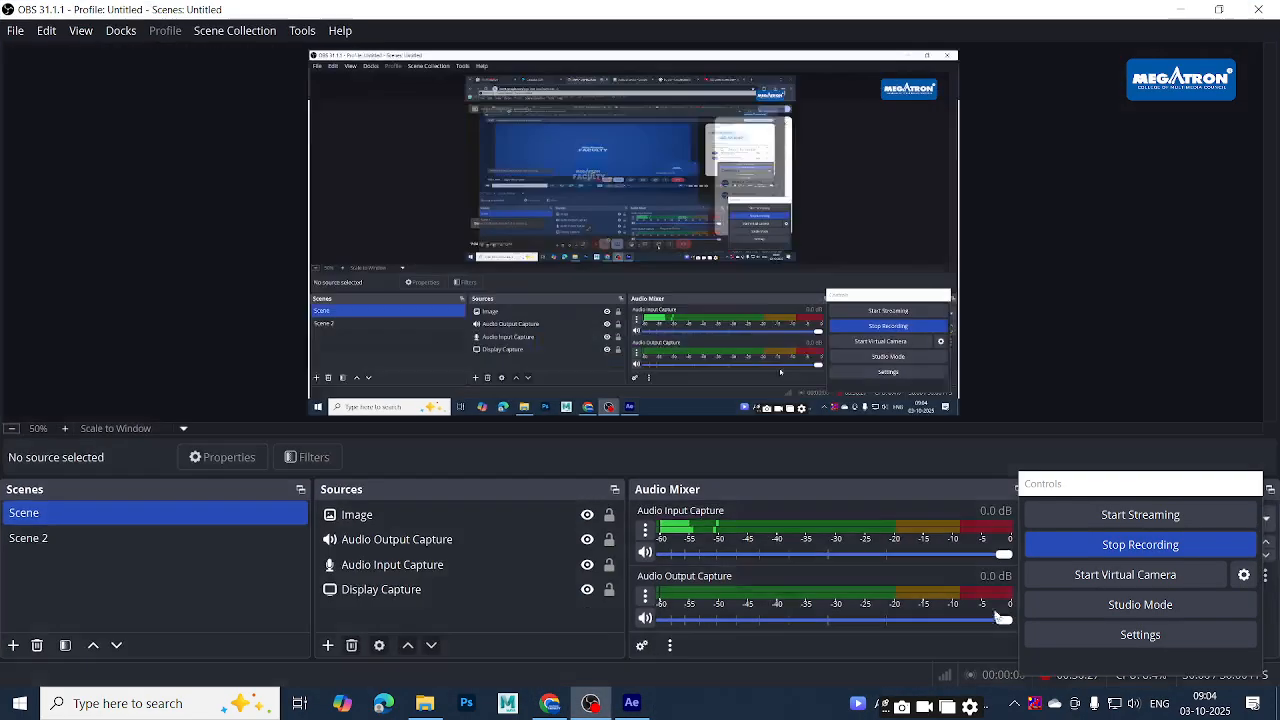